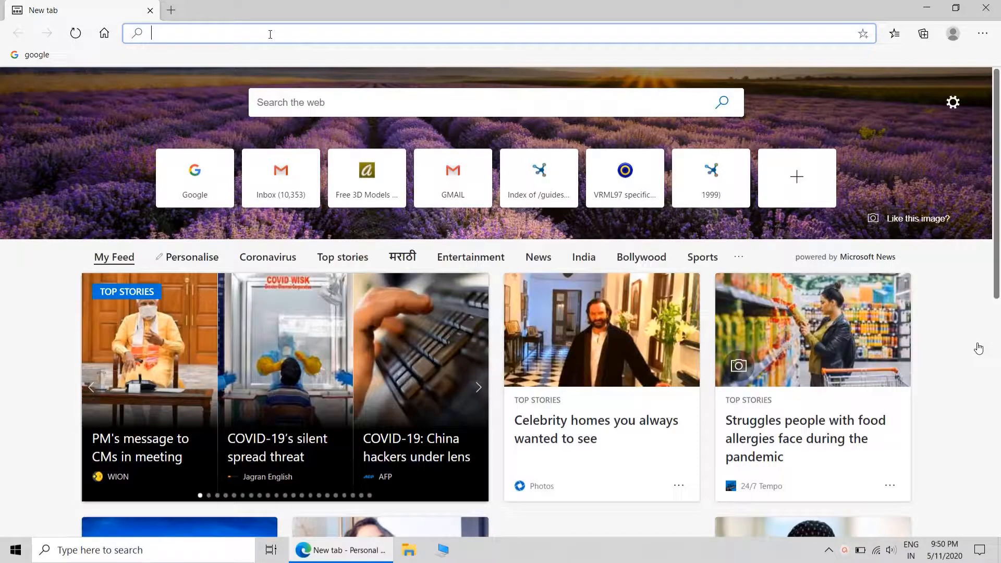
# Step: Open google.com and run a web search for archive3d
pyautogui.write('GOogle.com')
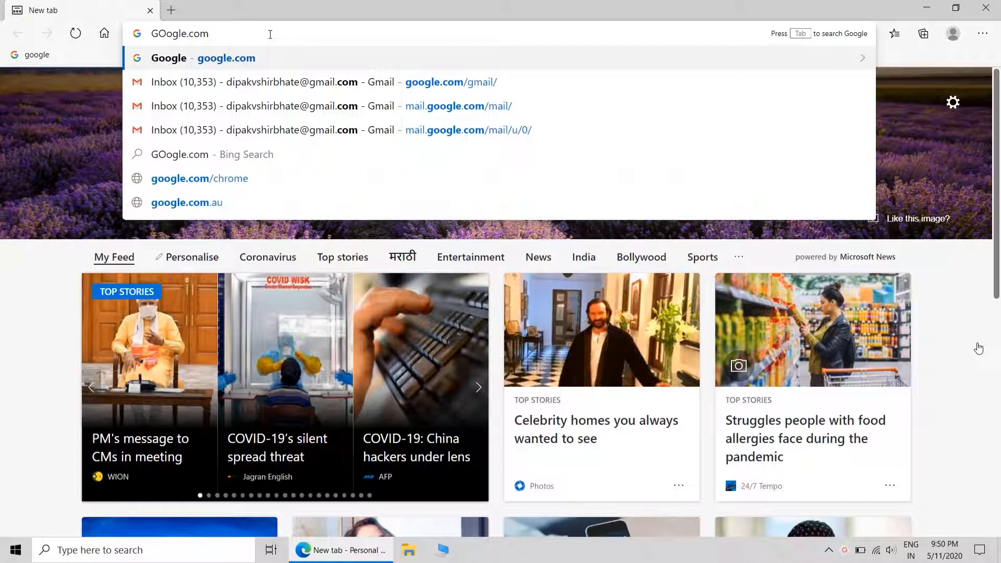
pyautogui.press('Return')
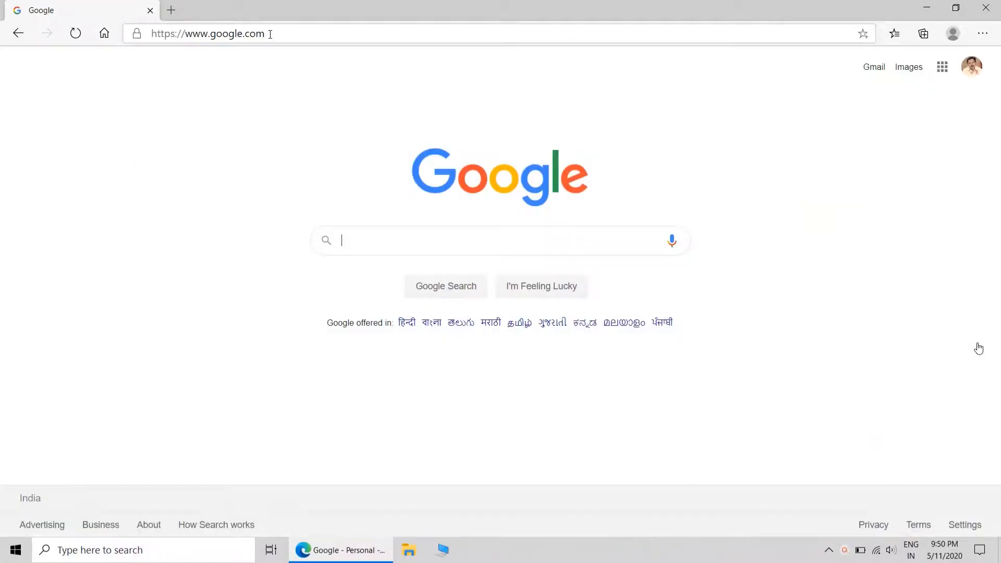
pyautogui.write('arch')
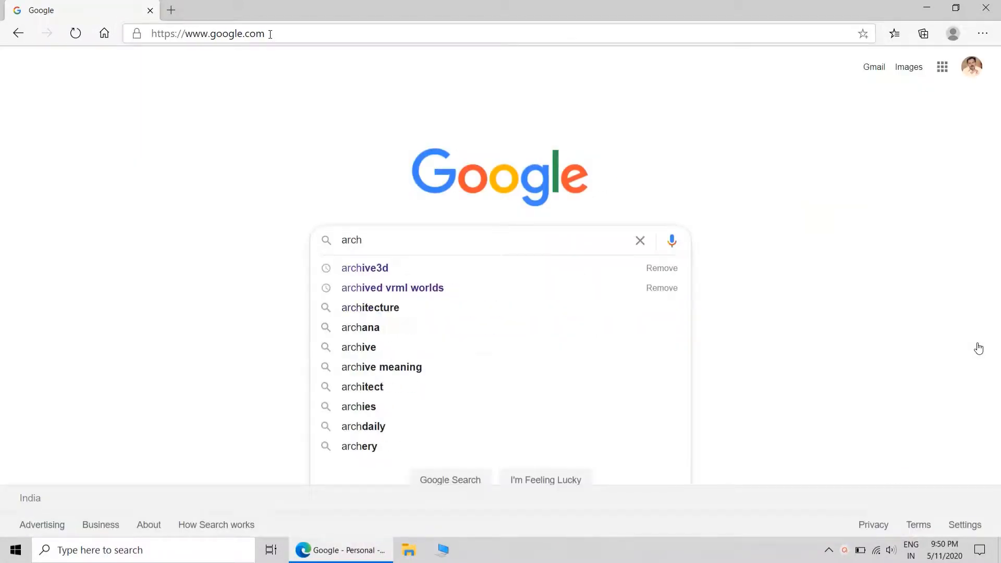
pyautogui.click(363, 271)
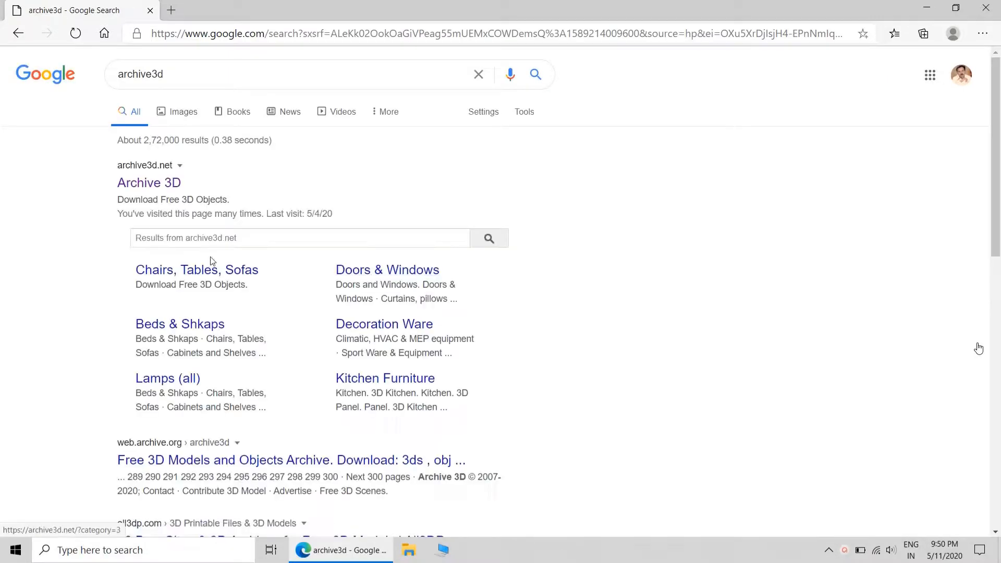
# Step: Search within the archive3d.net site for "table fan"
pyautogui.click(205, 234)
pyautogui.write('tab')
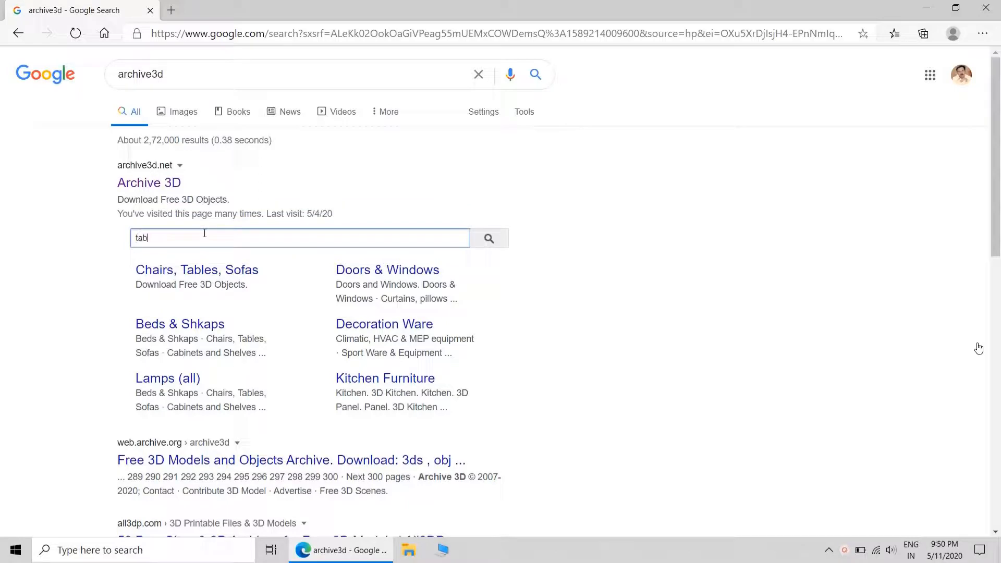
pyautogui.write('le ')
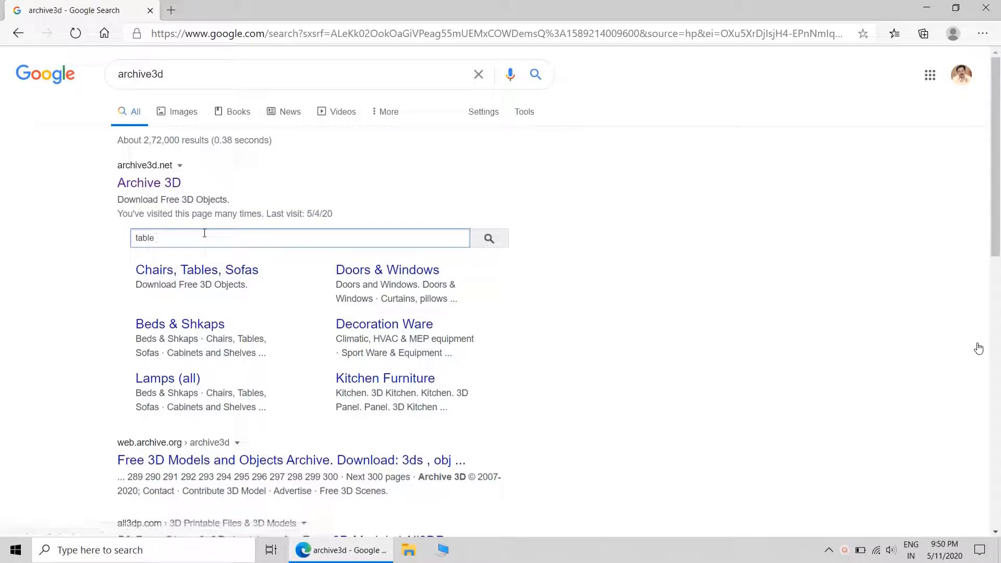
pyautogui.write('tan')
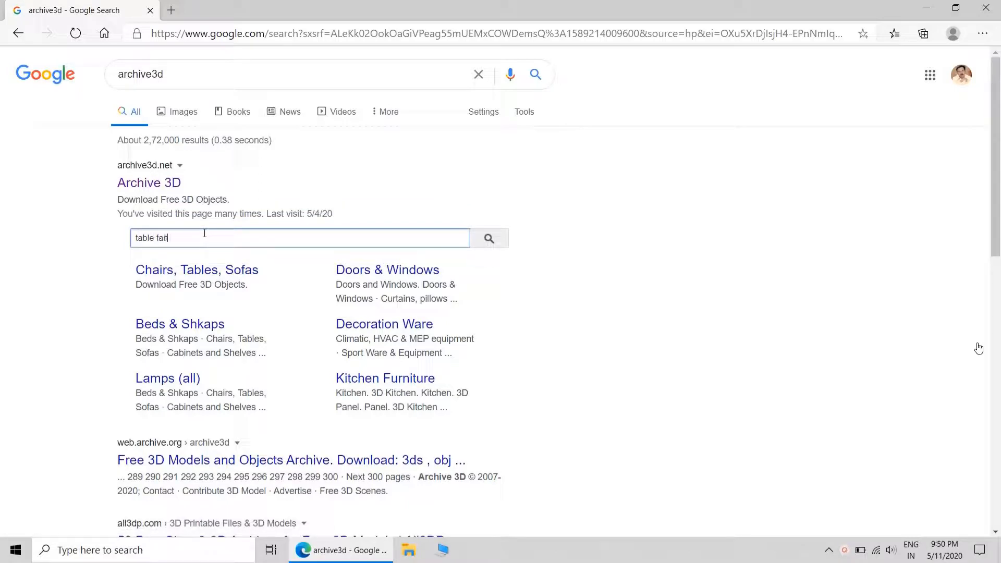
pyautogui.click(491, 240)
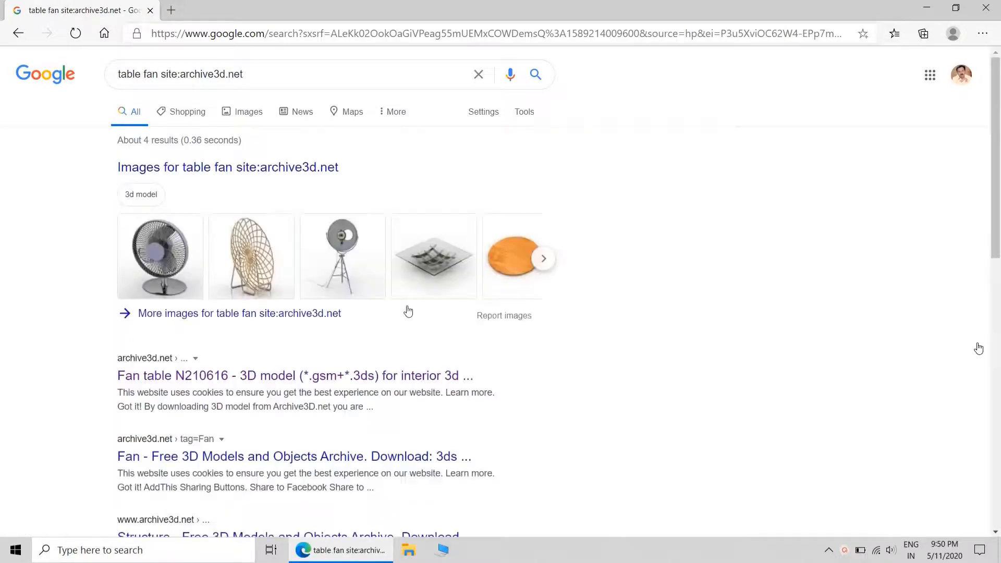
# Step: Open the Fan table N210616 3D model page and download the model, accepting the site's terms
pyautogui.click(252, 376)
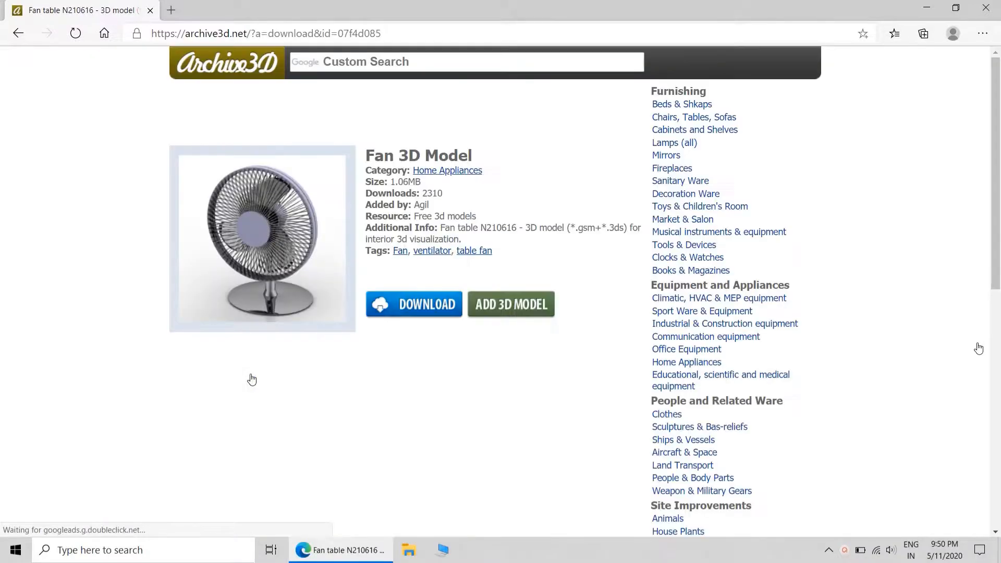
pyautogui.click(434, 306)
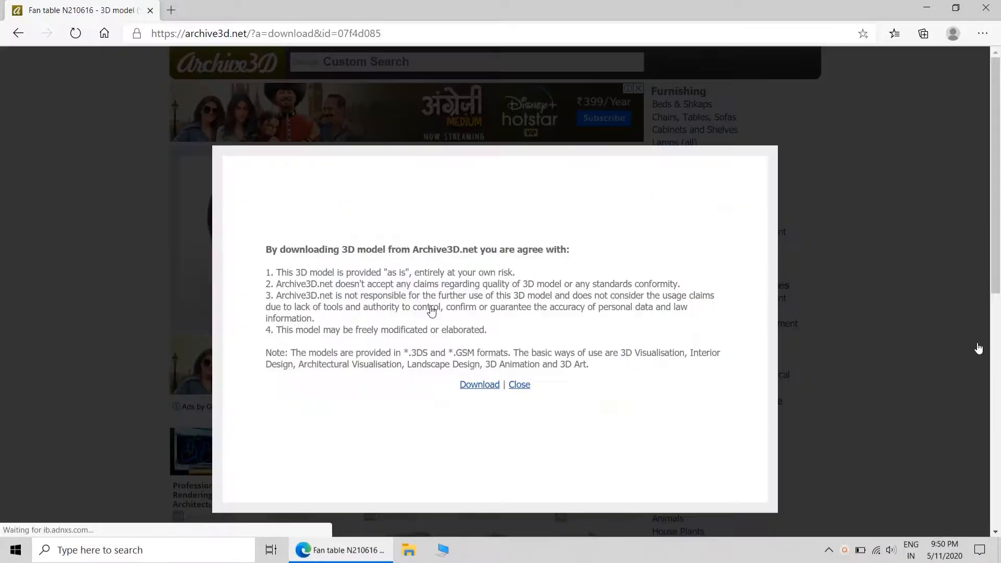
pyautogui.click(476, 386)
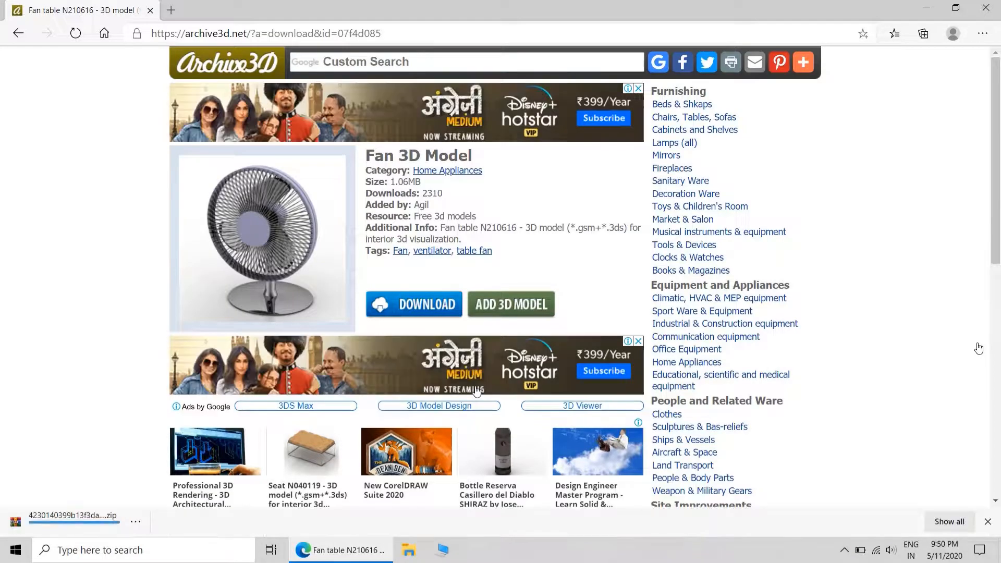
# Step: Show the downloaded fan zip in its folder, copy it, and close the browser and the Downloads window
pyautogui.click(136, 522)
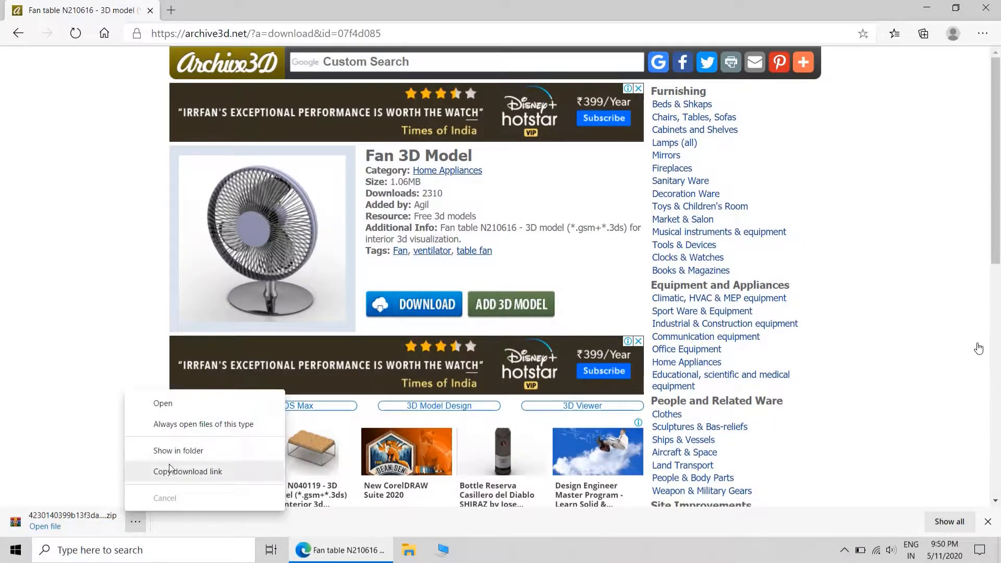
pyautogui.click(177, 449)
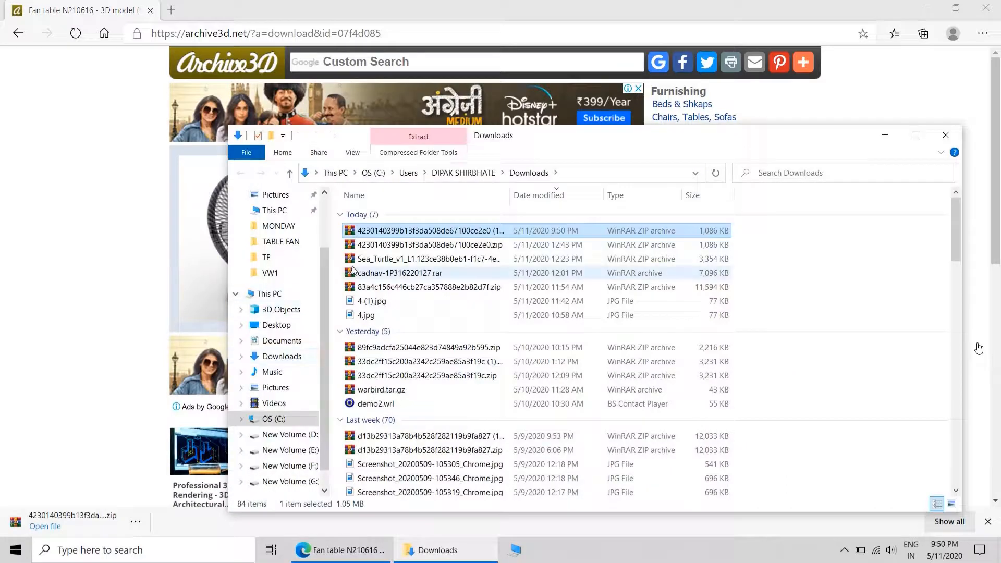
pyautogui.rightClick(383, 231)
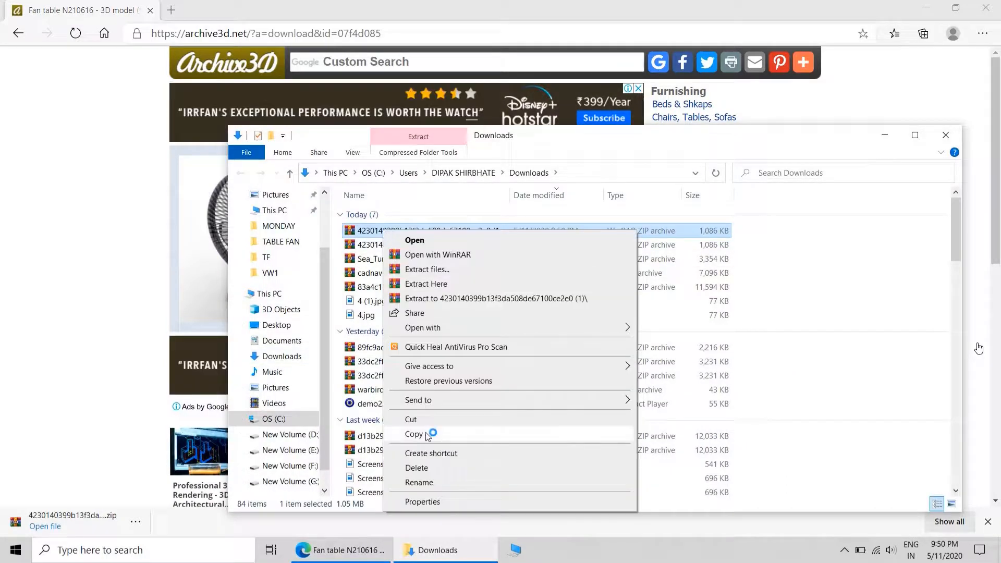
pyautogui.click(442, 433)
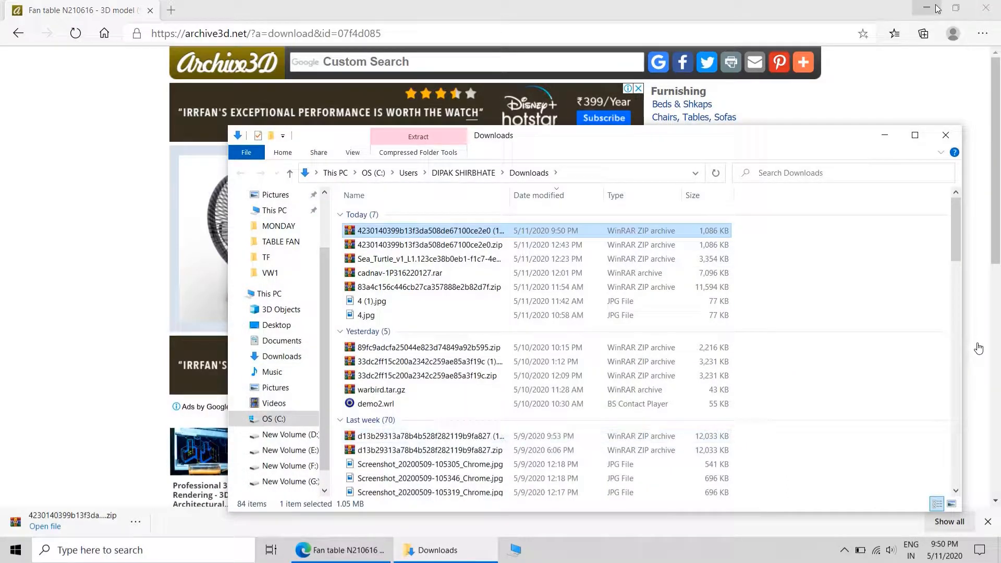
pyautogui.click(985, 8)
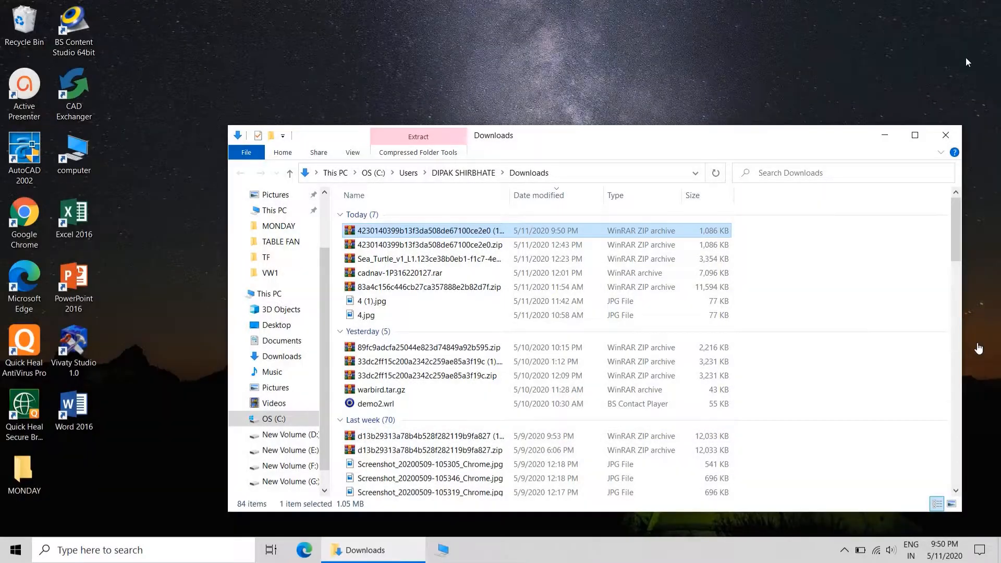
pyautogui.click(945, 135)
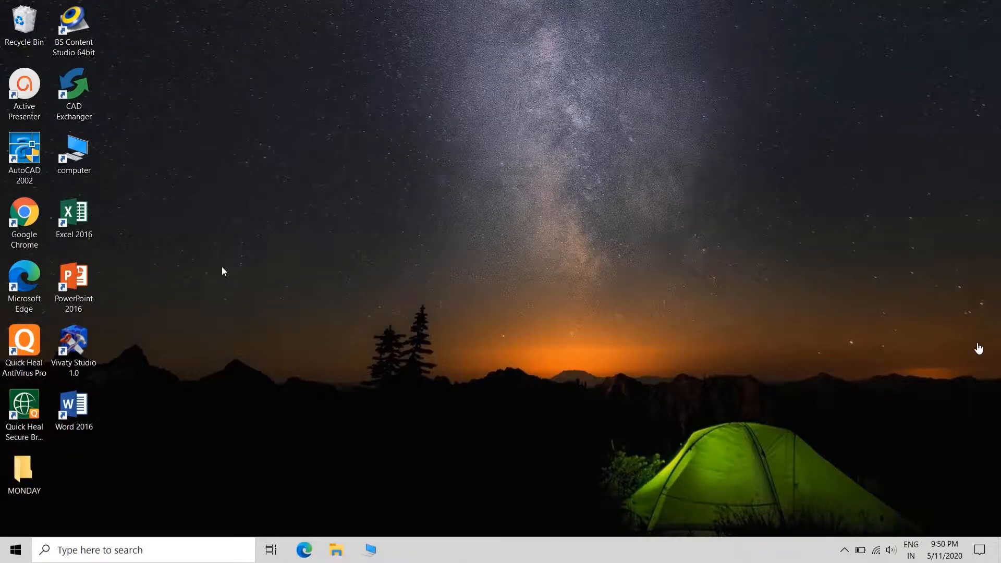
# Step: Create a new folder on the desktop named TABLE FAN ANIMATION
pyautogui.rightClick(217, 235)
pyautogui.moveTo(256, 347)
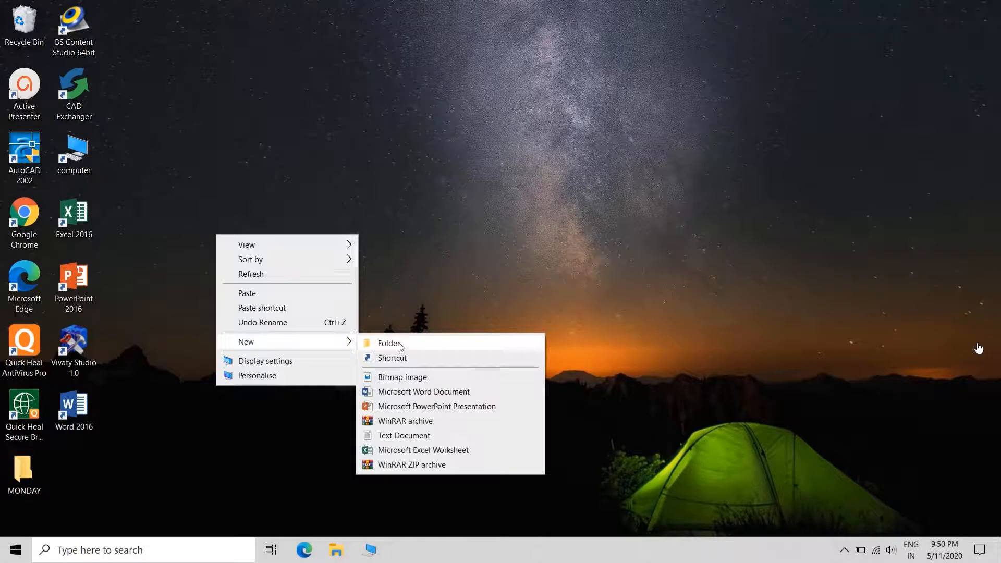
pyautogui.click(398, 343)
pyautogui.write('T')
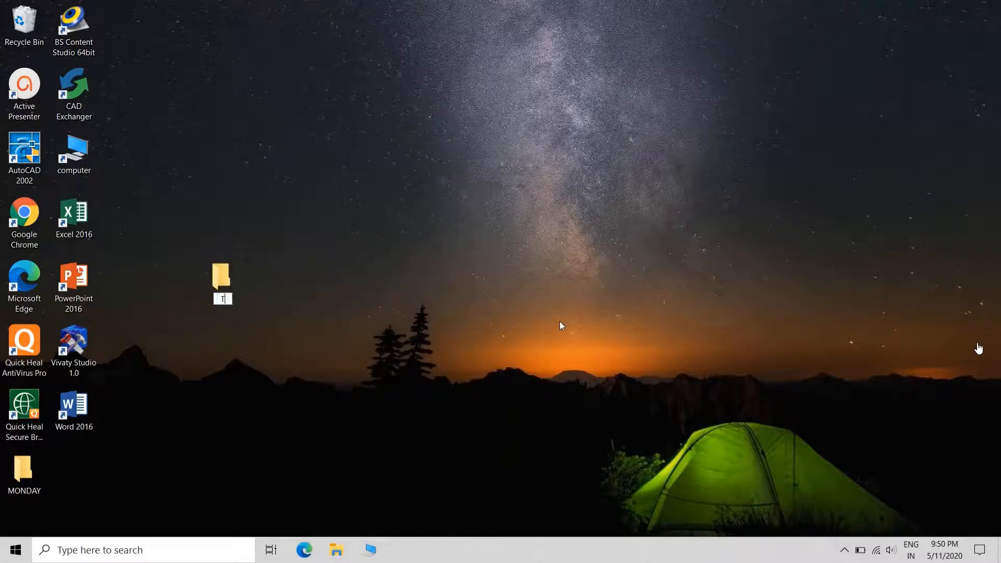
pyautogui.write('ABLE FAN A')
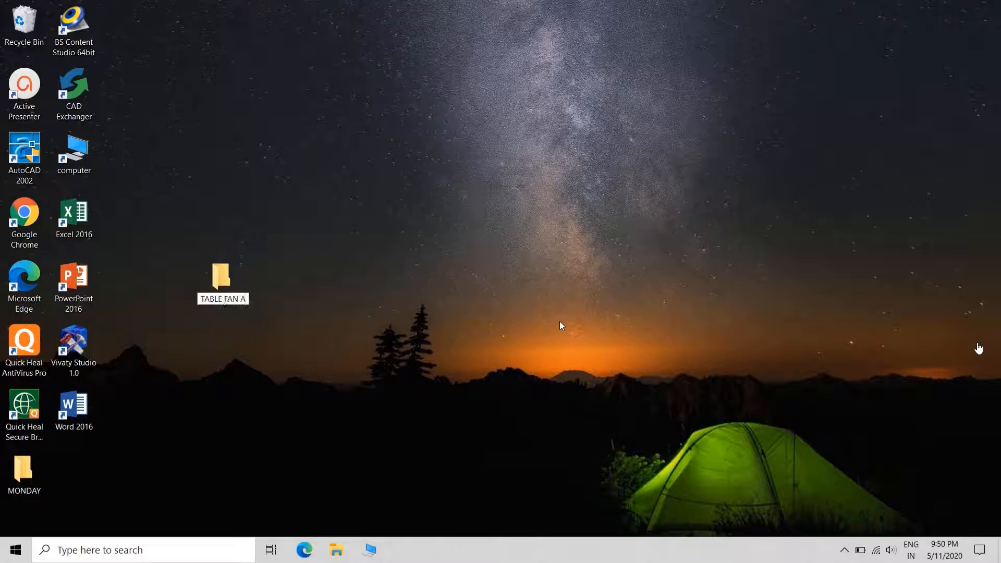
pyautogui.write('NIMATIO')
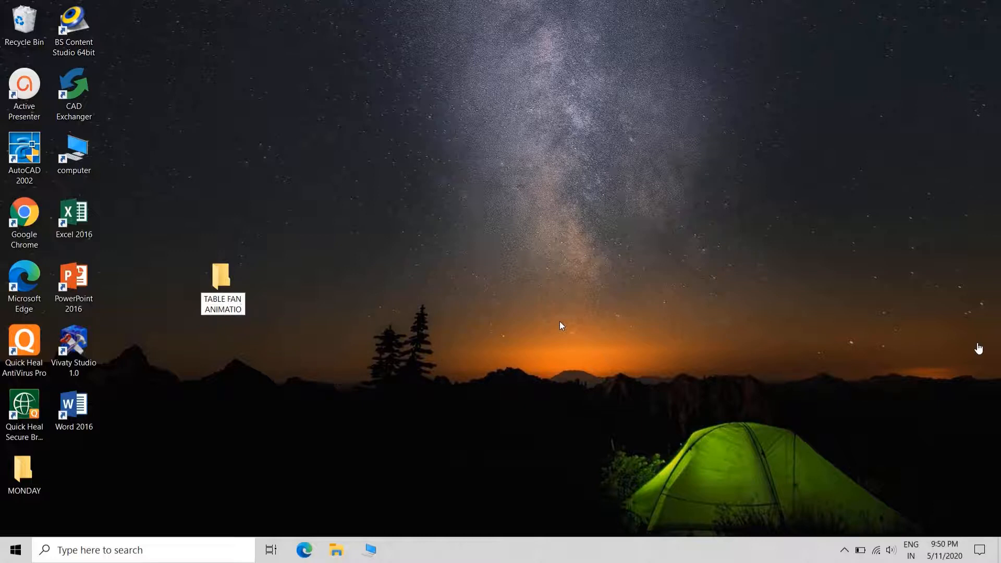
pyautogui.write('N')
pyautogui.press('Return')
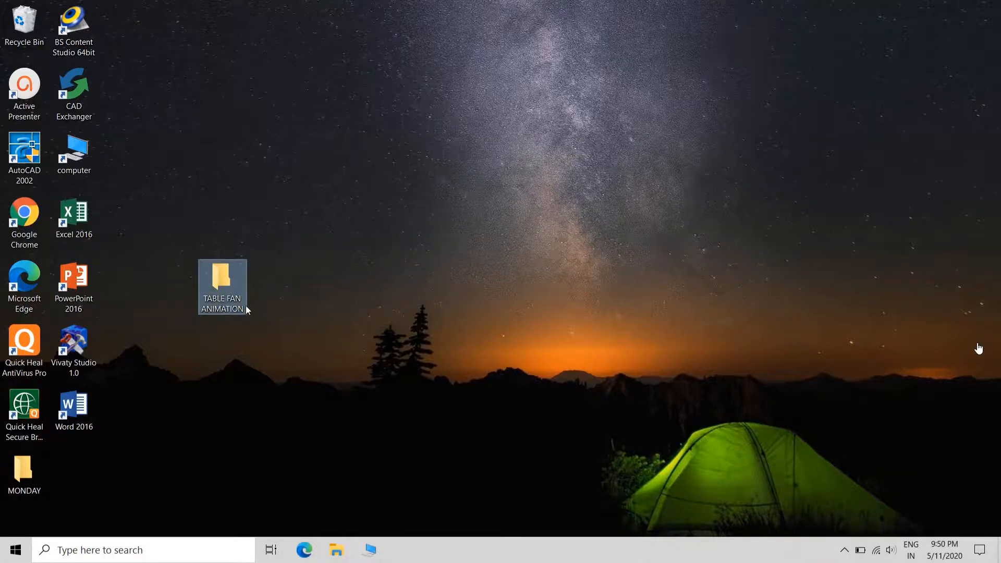
# Step: Open the TABLE FAN ANIMATION folder and paste the copied zip archive into it
pyautogui.doubleClick(239, 290)
pyautogui.rightClick(430, 246)
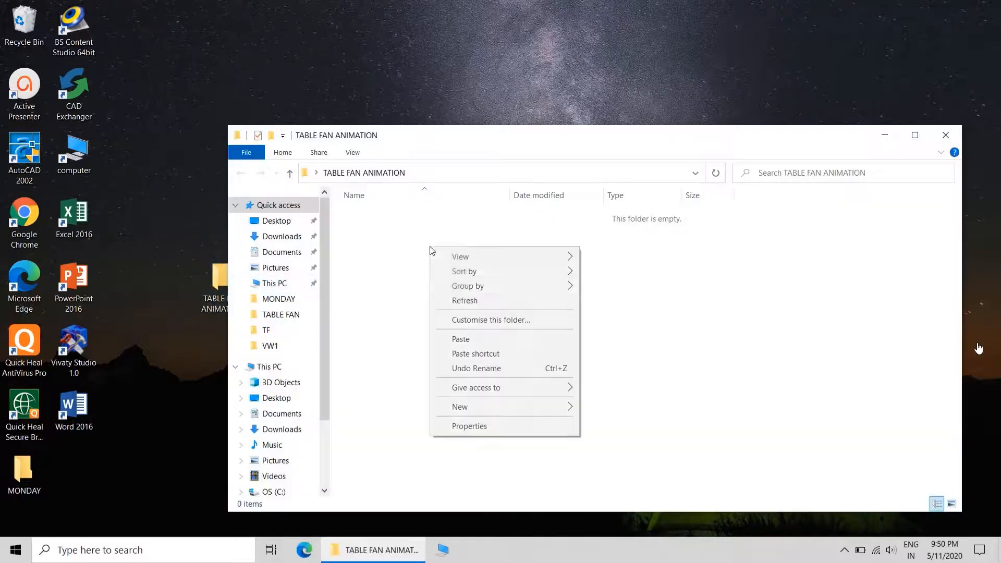
pyautogui.click(461, 339)
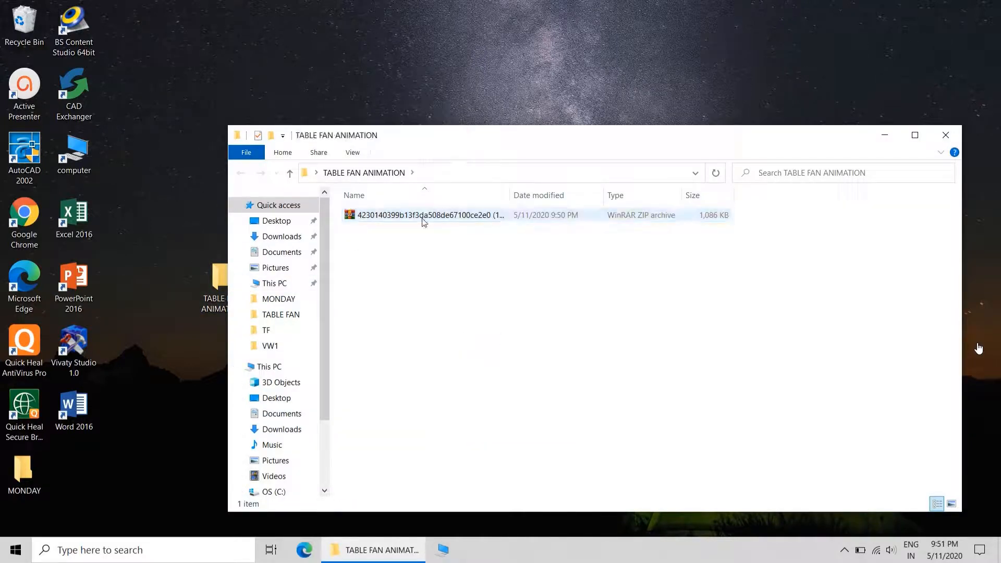
# Step: Rename the pasted archive as TABLE_FAN_ANIMATION.zip
pyautogui.rightClick(423, 221)
pyautogui.click(464, 469)
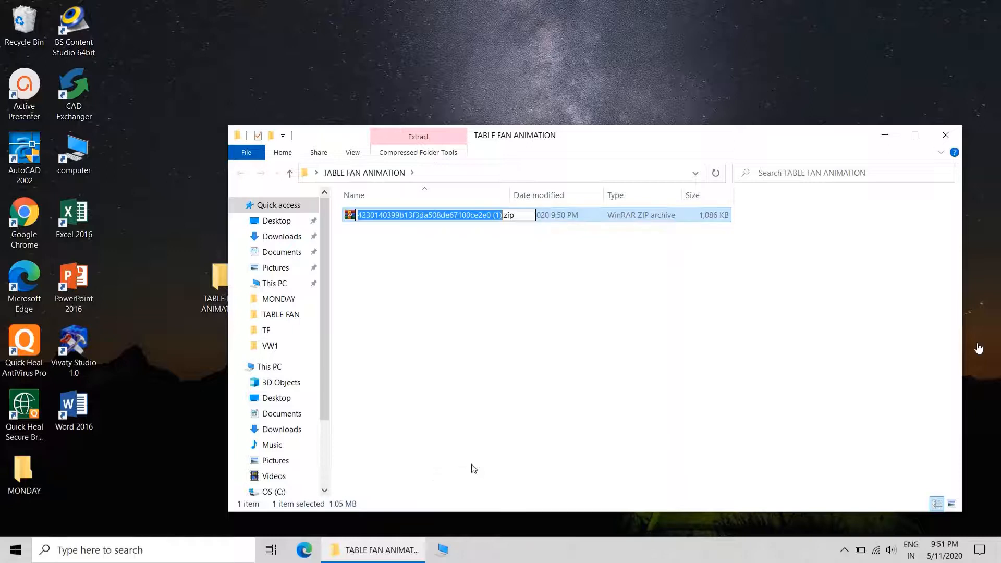
pyautogui.write('TA')
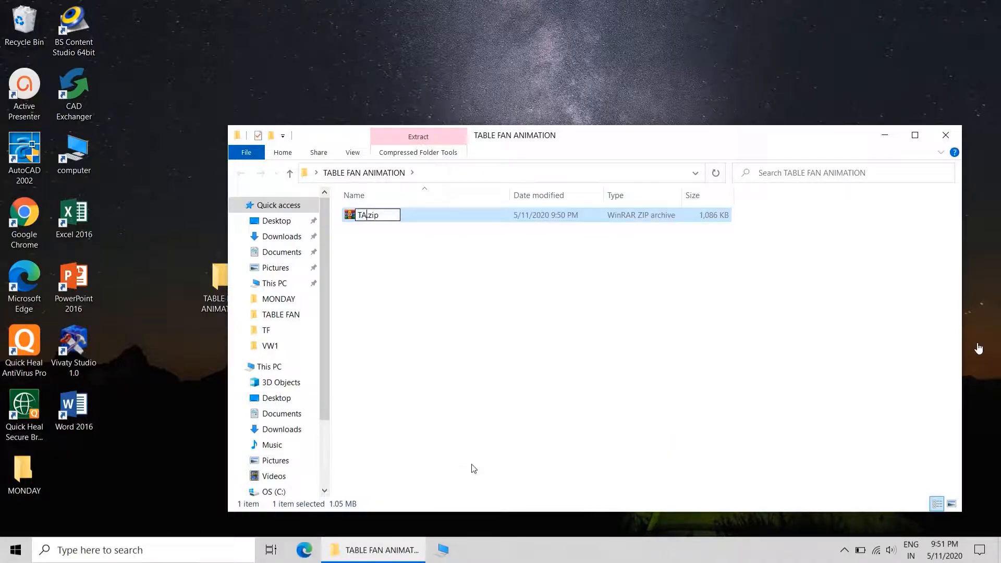
pyautogui.write('BLE_FAN')
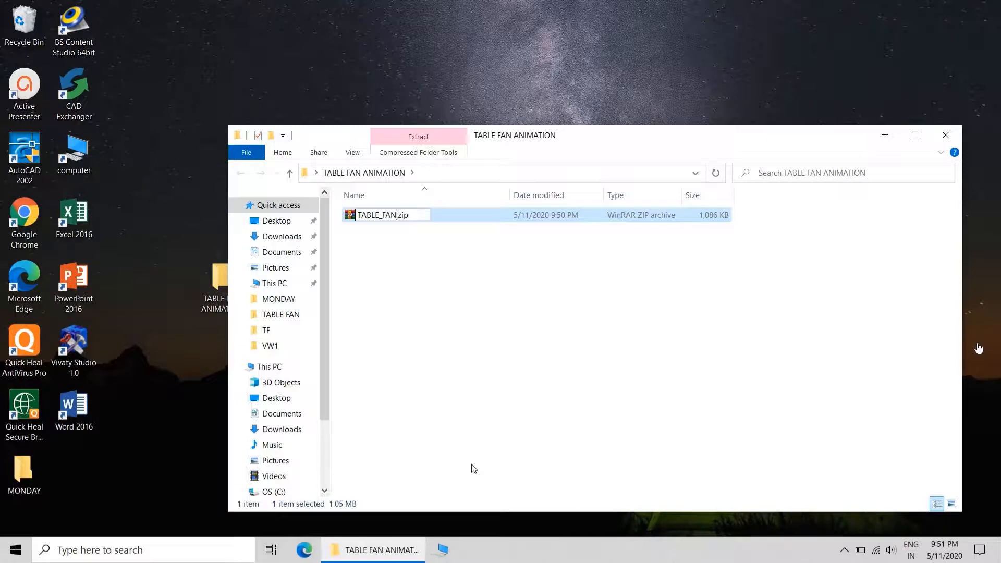
pyautogui.write('_ANIMATION')
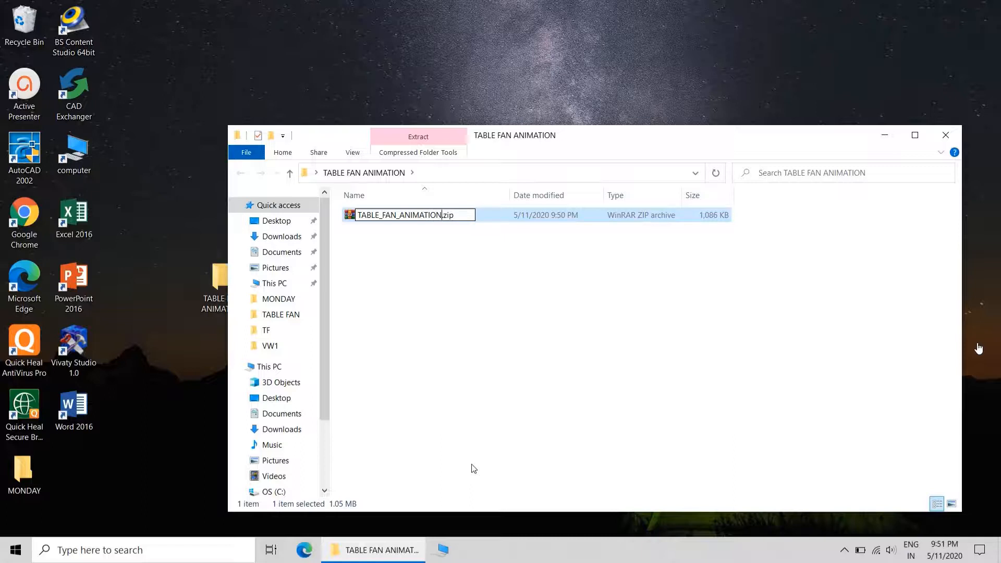
pyautogui.click(508, 332)
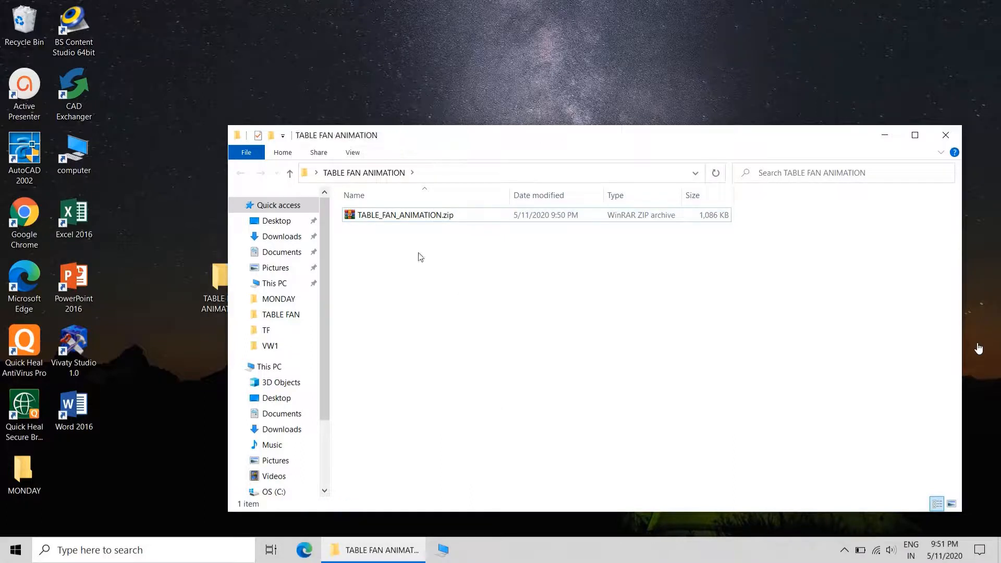
# Step: Extract TABLE_FAN_ANIMATION.zip to its own TABLE_FAN_ANIMATION subfolder and open that subfolder
pyautogui.rightClick(393, 219)
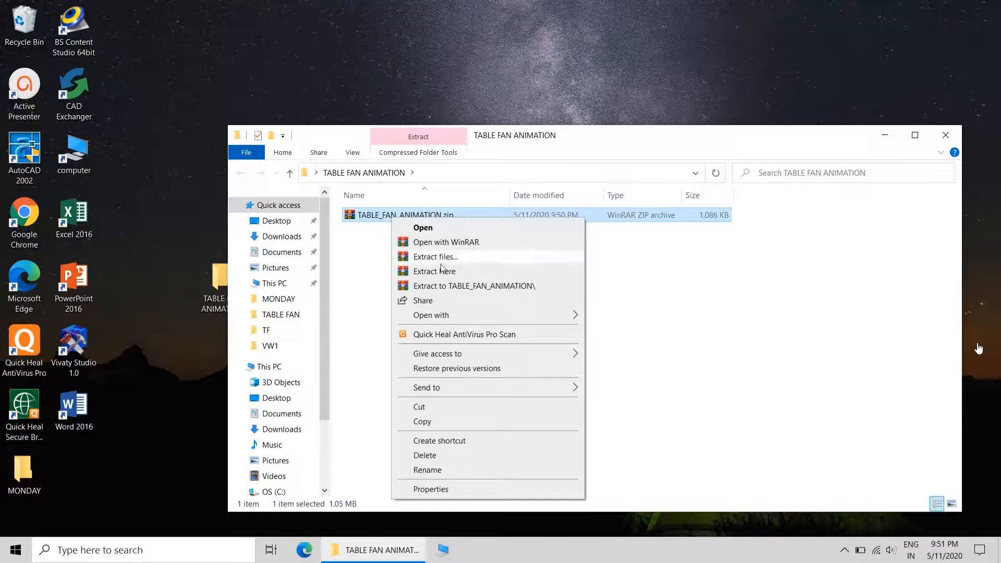
pyautogui.click(472, 285)
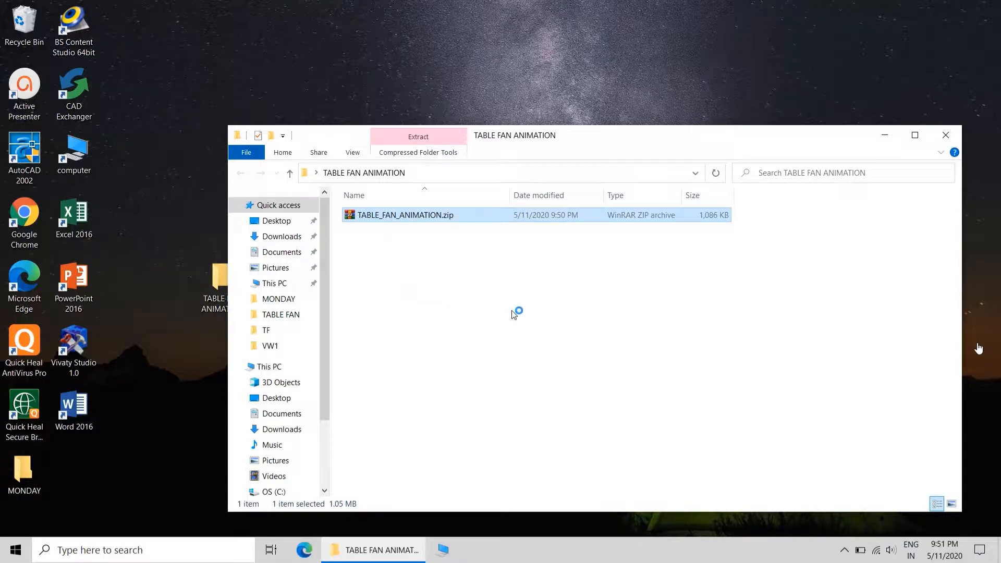
pyautogui.doubleClick(399, 215)
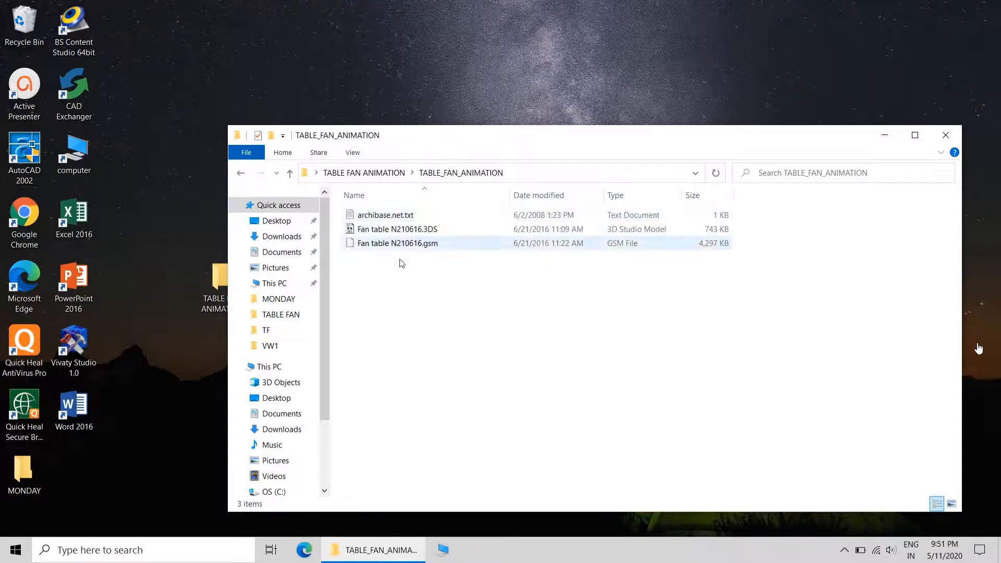
# Step: Reposition the folder window clear of the desktop shortcuts and start AutoCAD 2002
pyautogui.moveTo(795, 138); pyautogui.dragTo(926, 61)
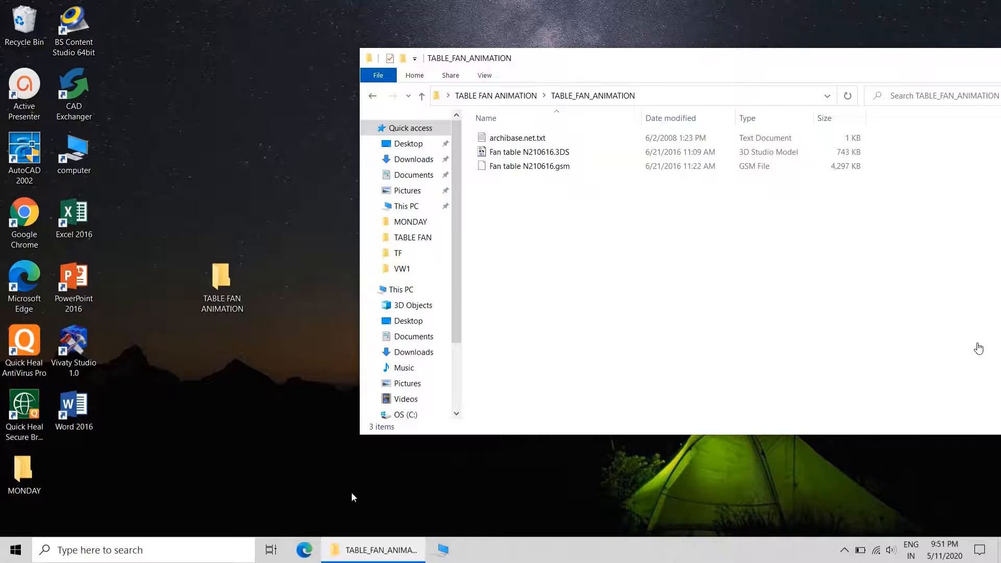
pyautogui.moveTo(631, 61); pyautogui.dragTo(512, 60)
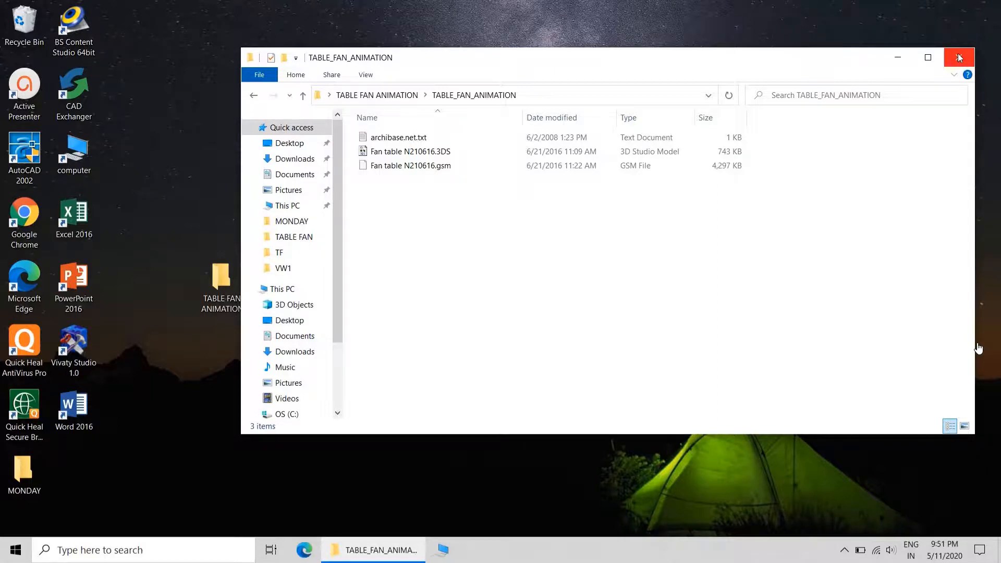
pyautogui.click(24, 157)
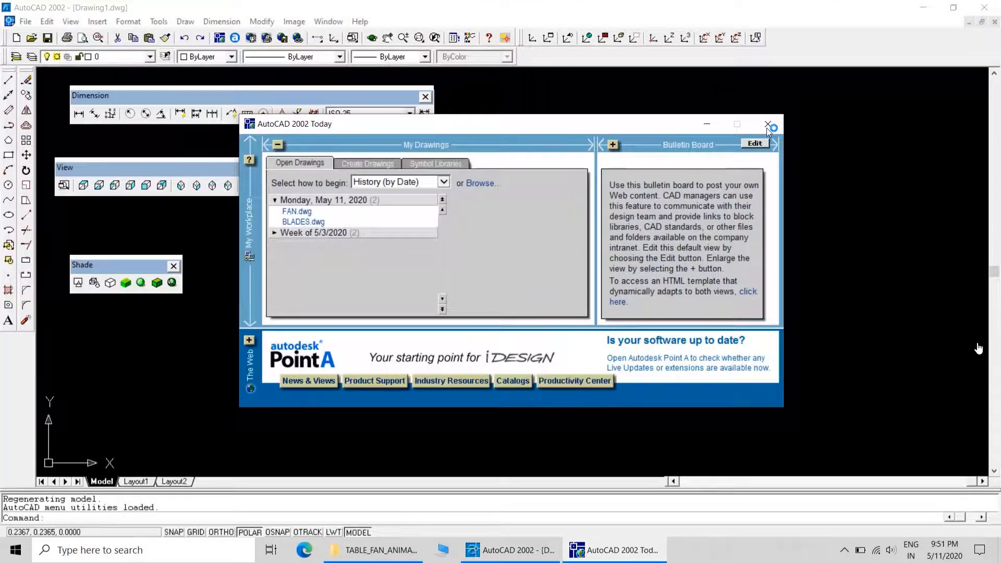
# Step: Create a metric drawing from scratch and close the floating Dimension, View and Shade toolbars
pyautogui.click(376, 163)
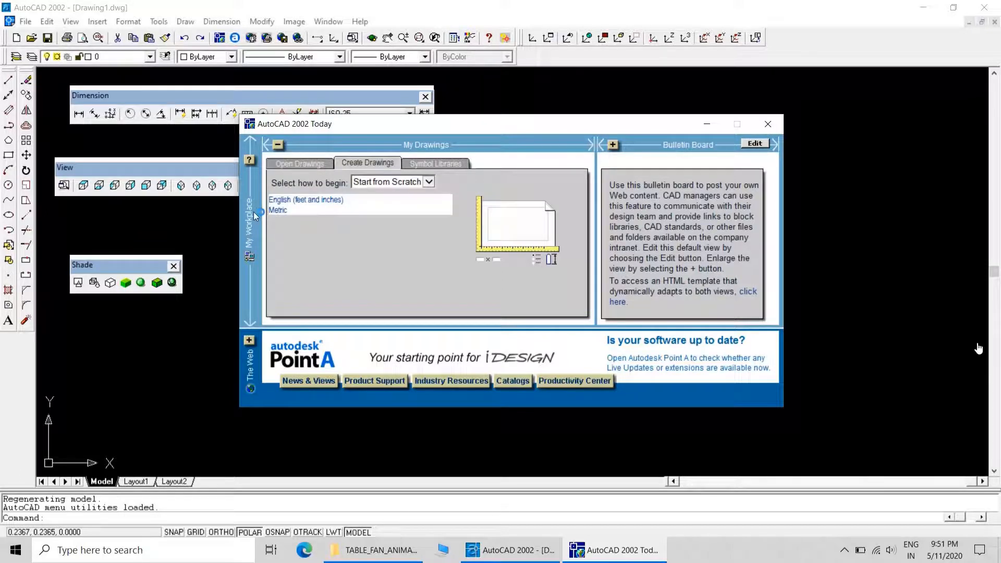
pyautogui.click(278, 210)
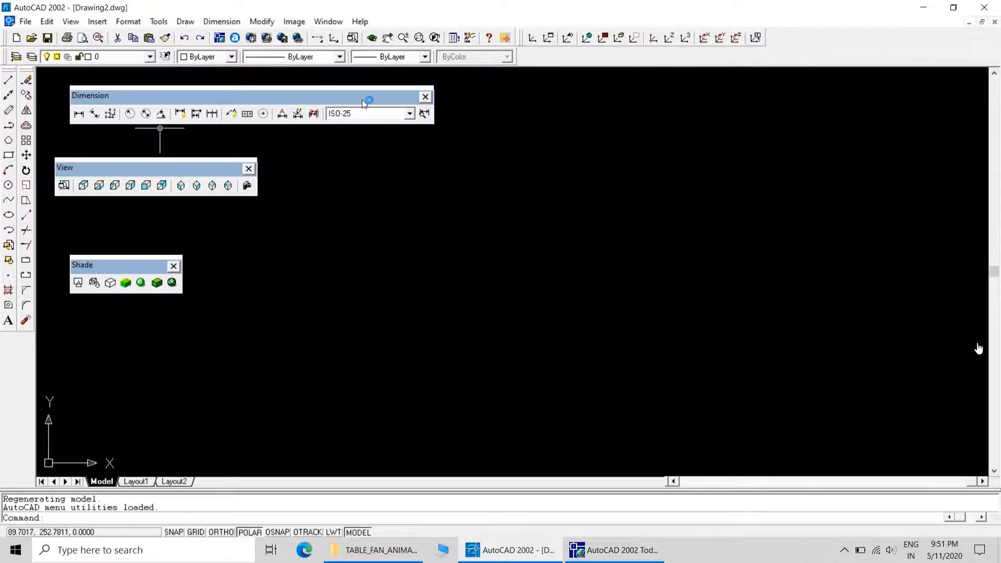
pyautogui.click(426, 96)
pyautogui.click(248, 168)
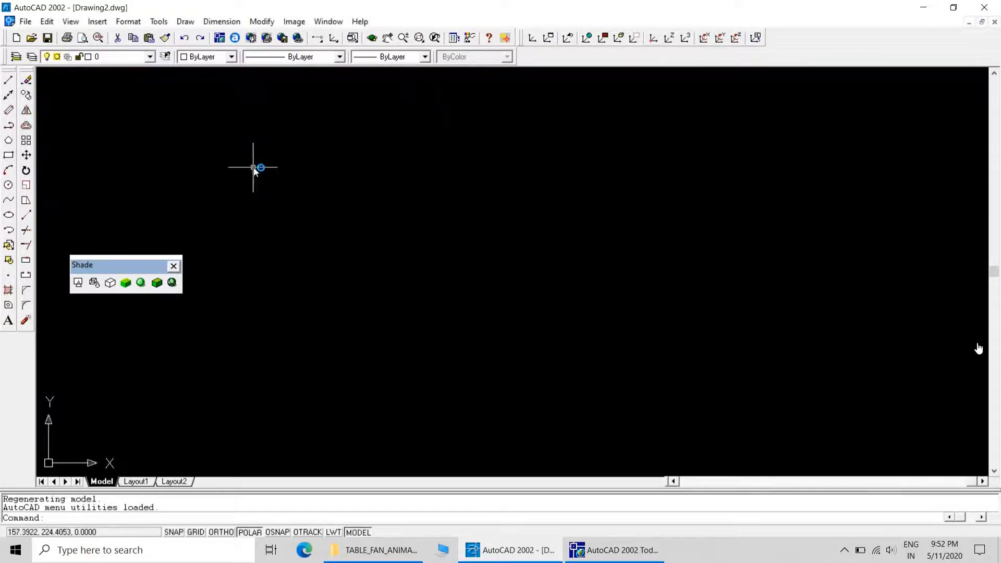
pyautogui.click(173, 266)
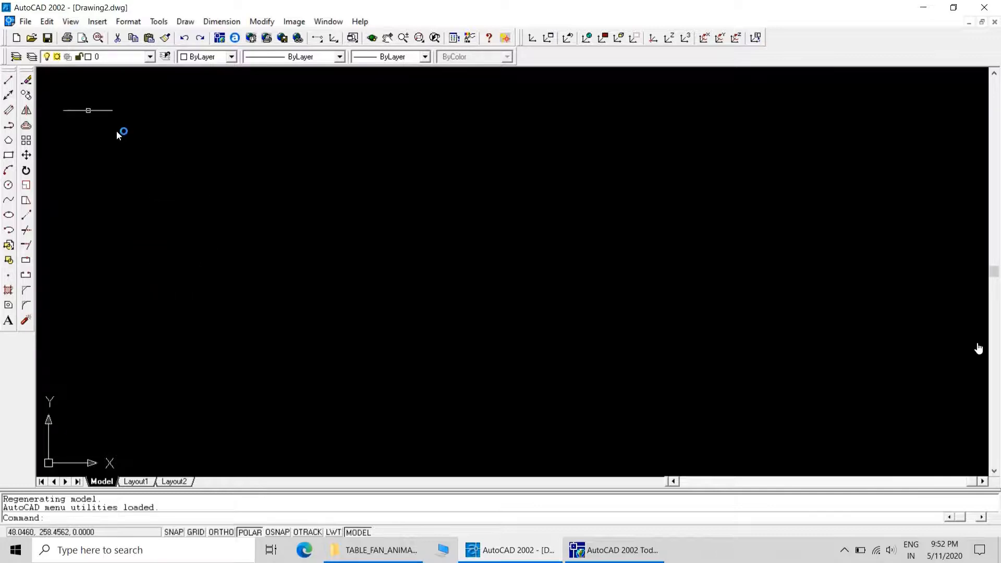
# Step: Import all objects of the 3D Studio file Fan table N210616.3DS from the TABLE_FAN_ANIMATION subfolder in the desktop's TABLE FAN ANIMATION folder
pyautogui.click(24, 21)
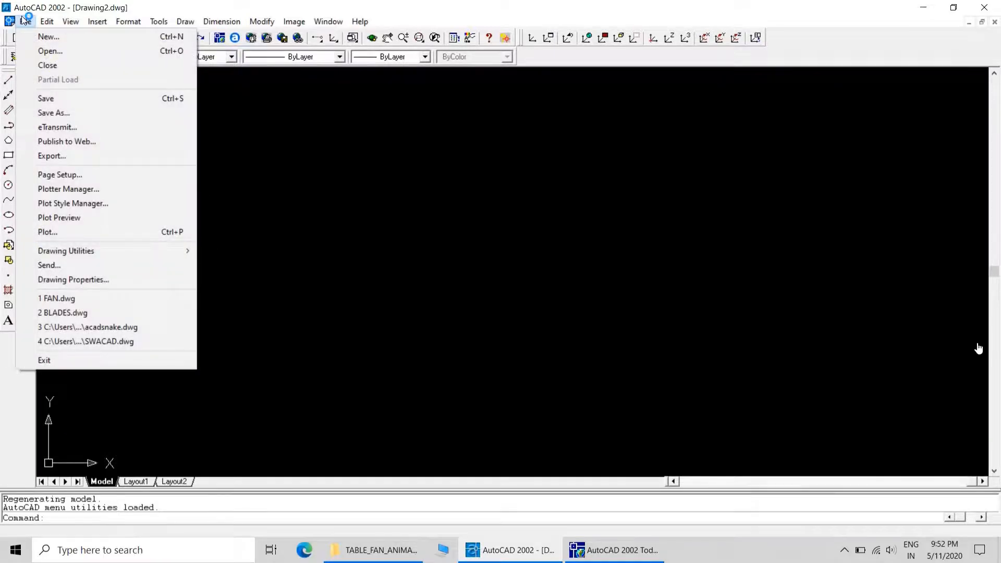
pyautogui.moveTo(97, 21)
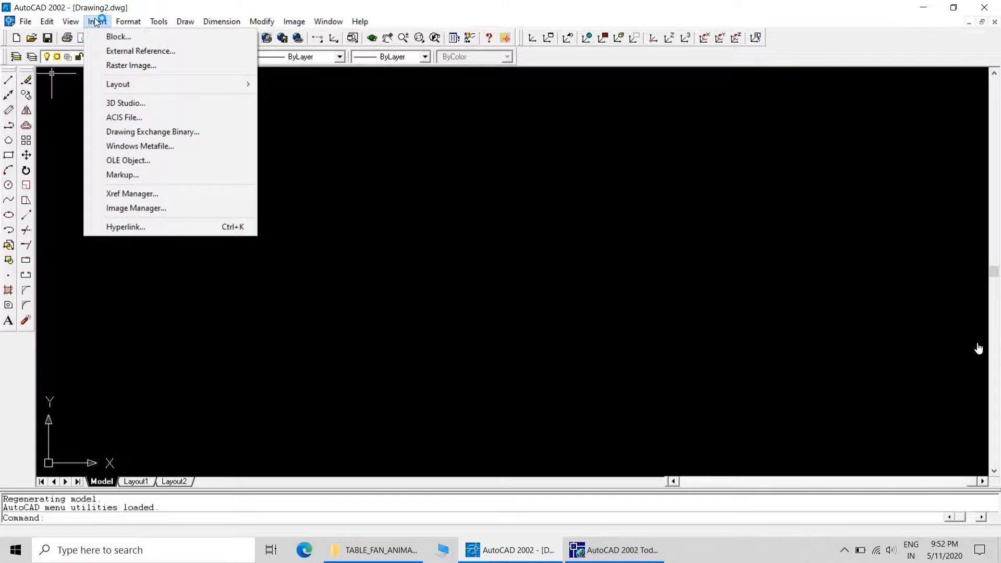
pyautogui.click(126, 103)
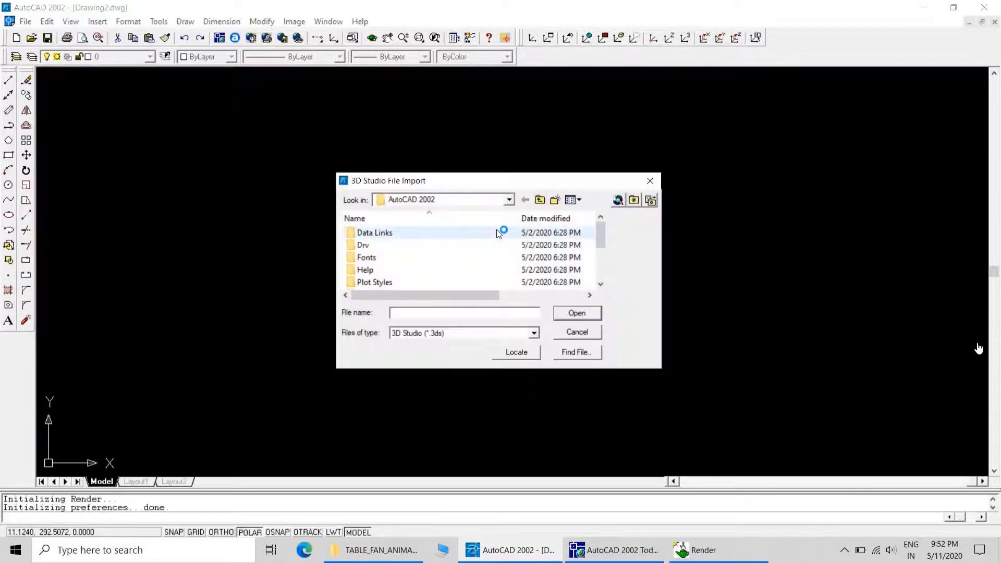
pyautogui.click(509, 200)
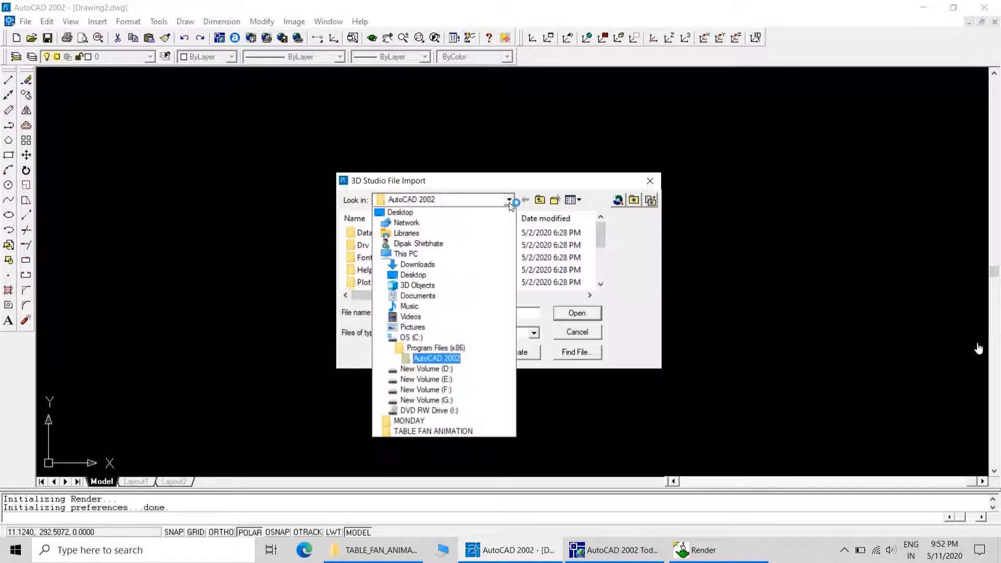
pyautogui.click(484, 213)
pyautogui.moveTo(600, 233); pyautogui.dragTo(600, 276)
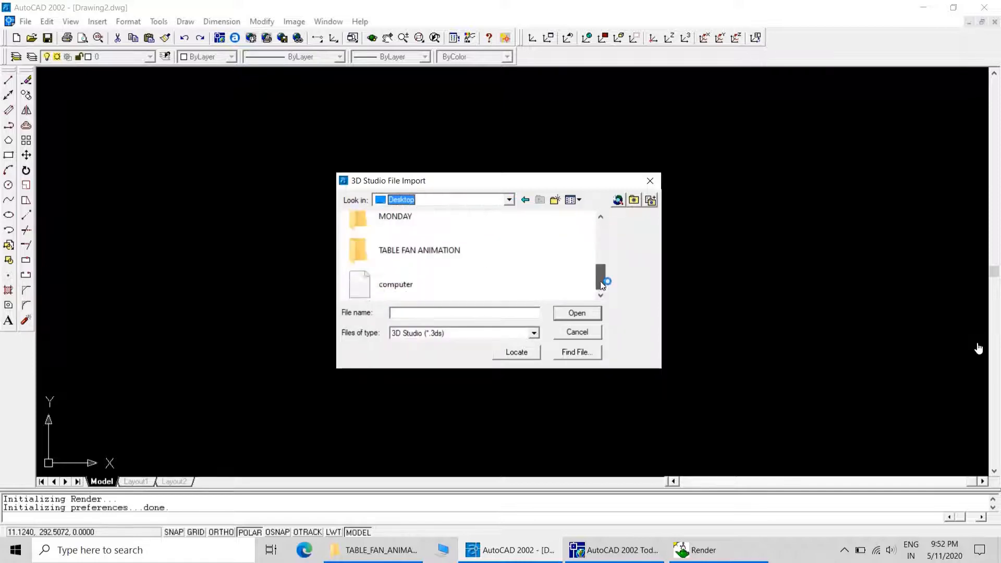
pyautogui.doubleClick(417, 251)
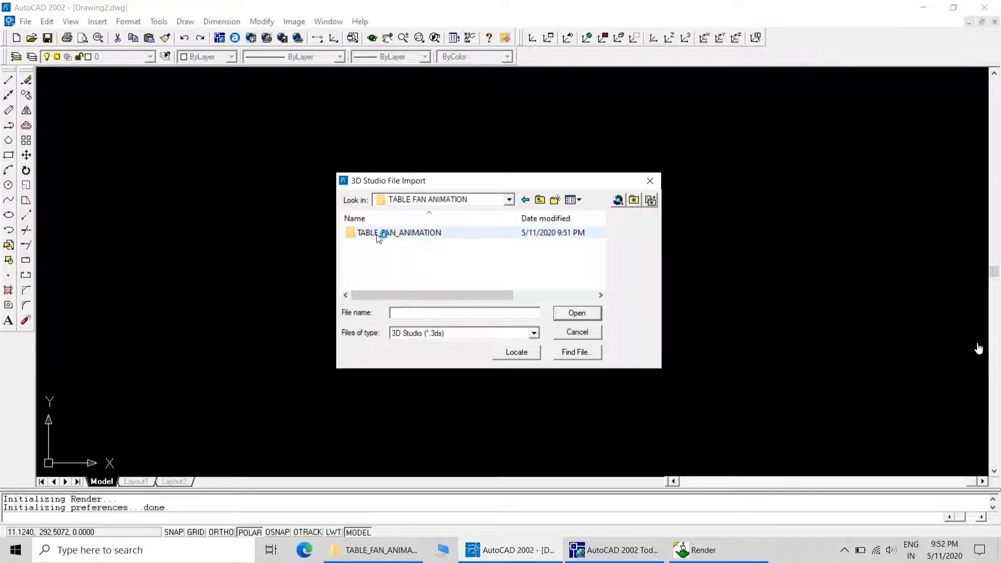
pyautogui.click(390, 234)
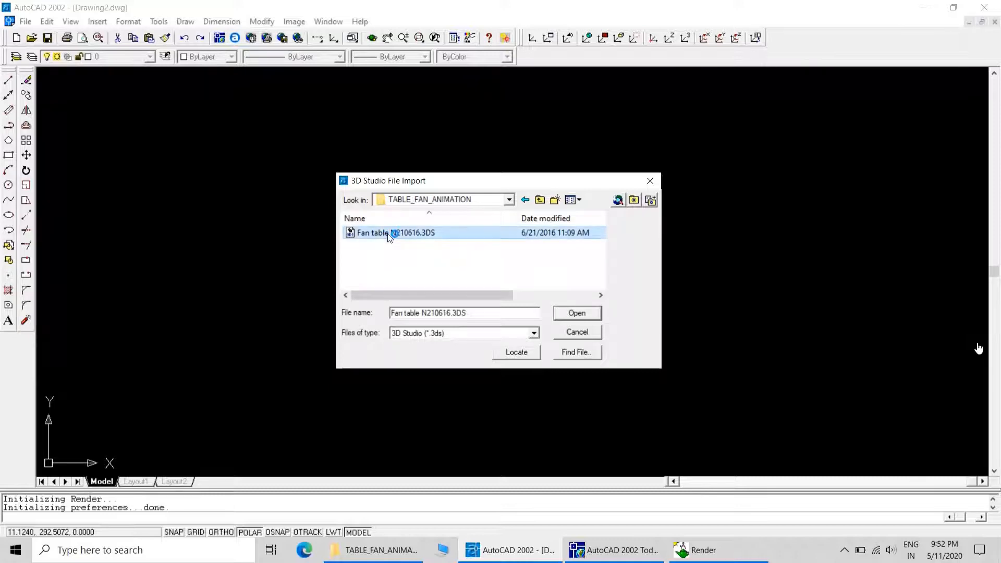
pyautogui.click(588, 314)
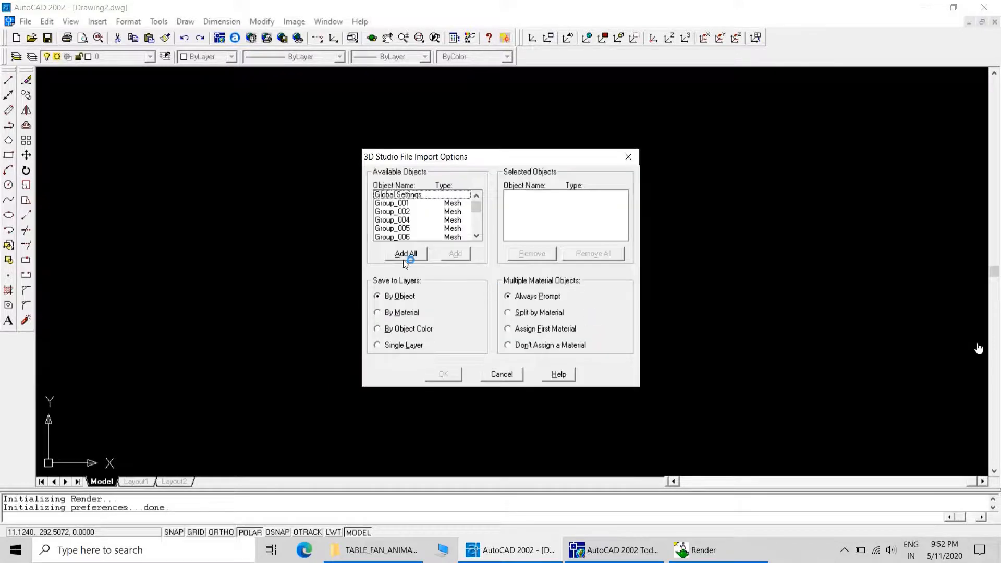
pyautogui.click(403, 258)
pyautogui.click(447, 377)
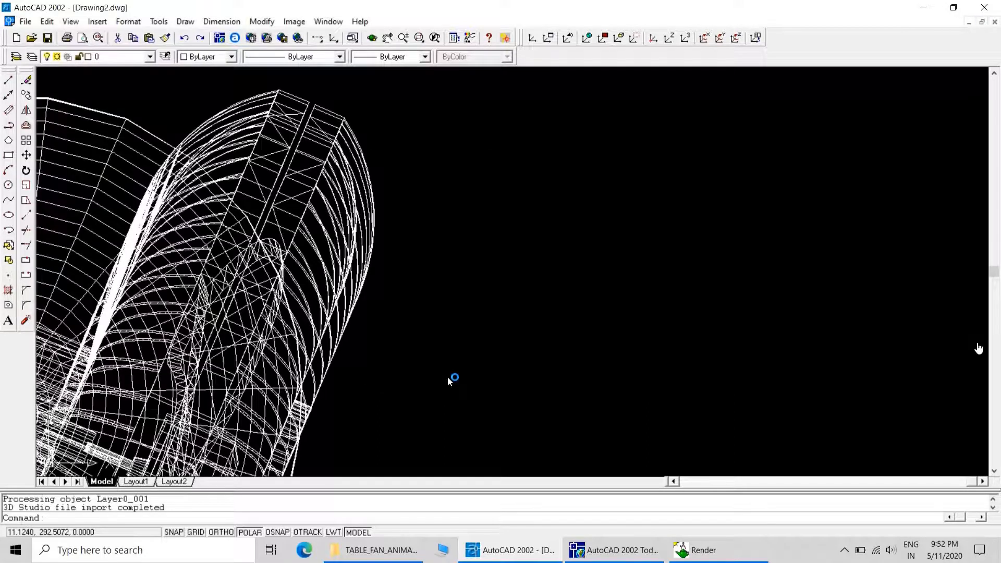
# Step: Zoom to the extents of the imported fan and zoom out to leave free space around it
pyautogui.write('Z')
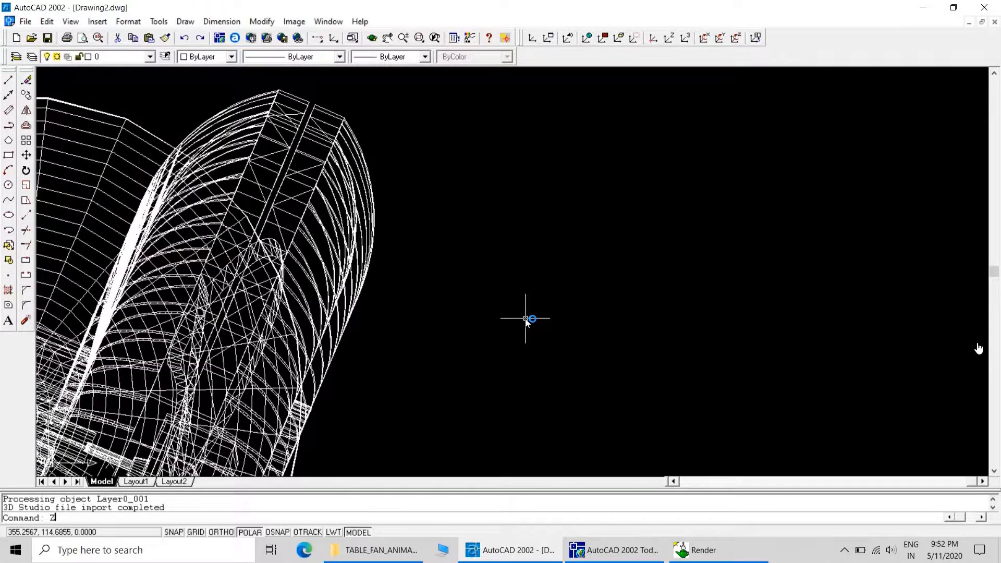
pyautogui.press('Return')
pyautogui.write('E')
pyautogui.press('Return')
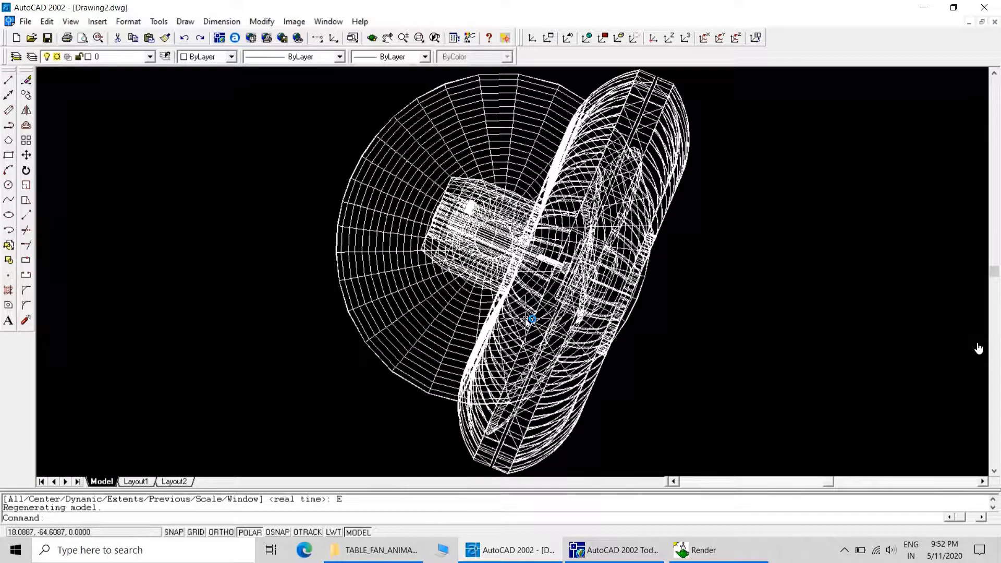
pyautogui.press('Escape')
pyautogui.press('Escape')
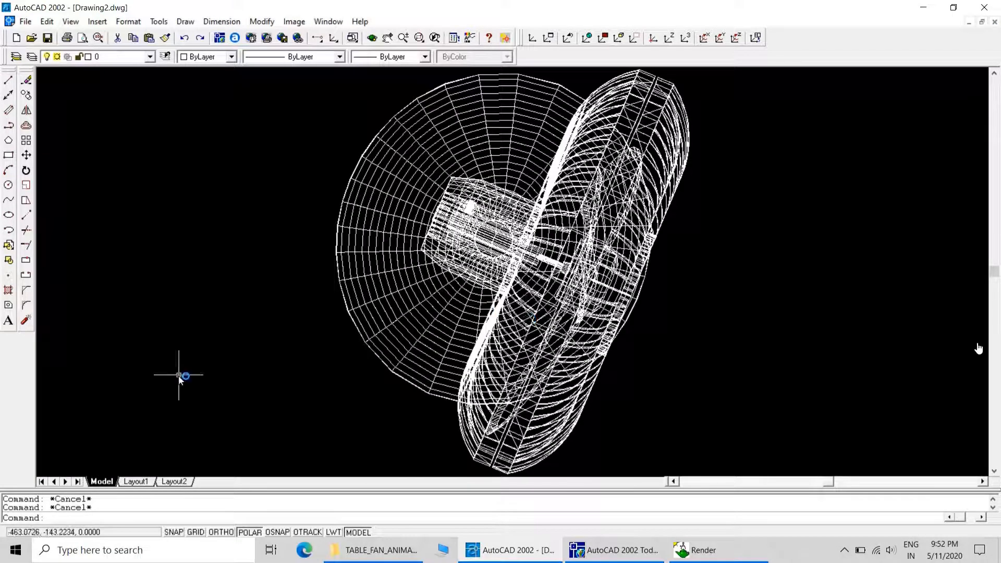
pyautogui.write('z')
pyautogui.press('Return')
pyautogui.press('Return')
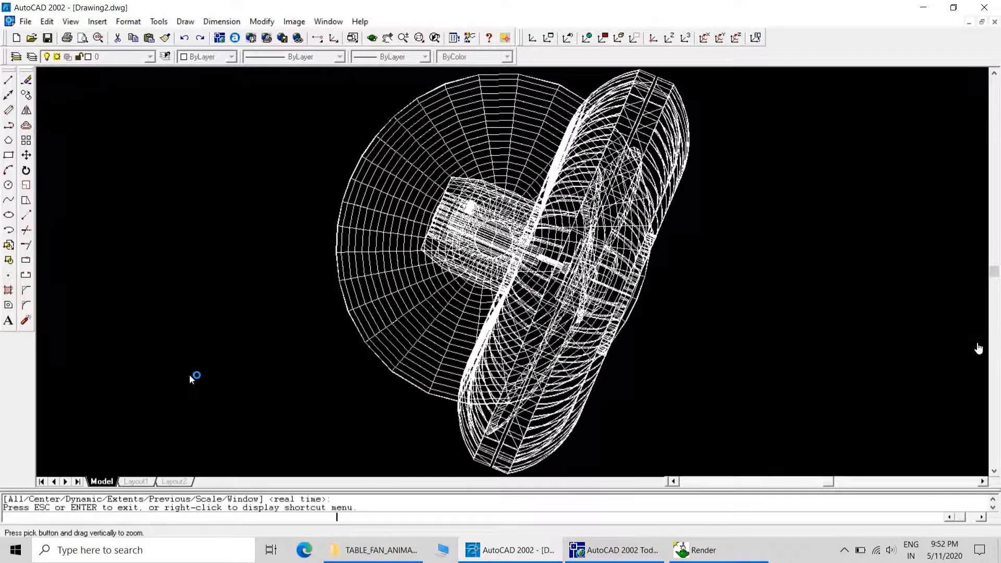
pyautogui.moveTo(337, 174); pyautogui.dragTo(299, 369)
pyautogui.rightClick(340, 326)
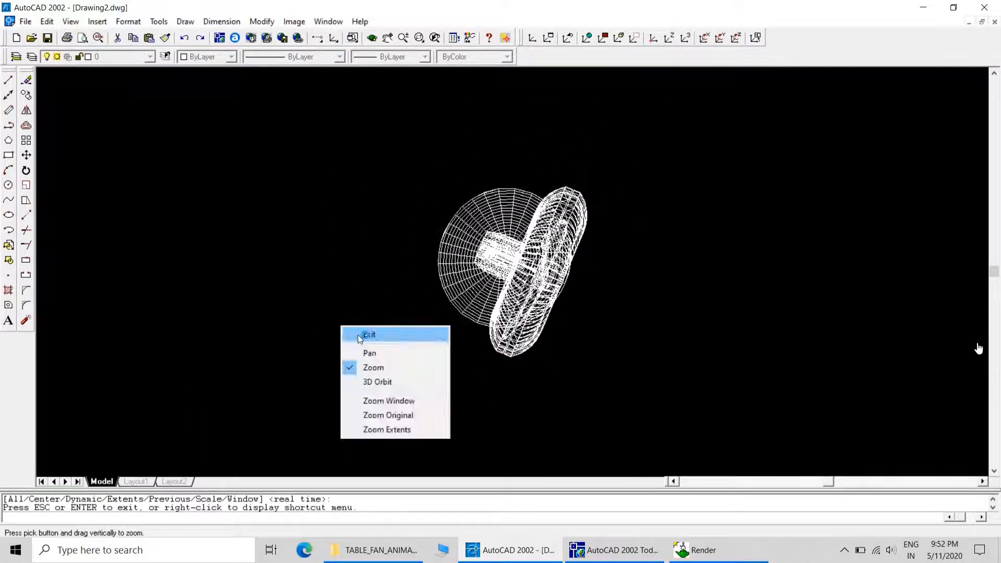
pyautogui.click(359, 334)
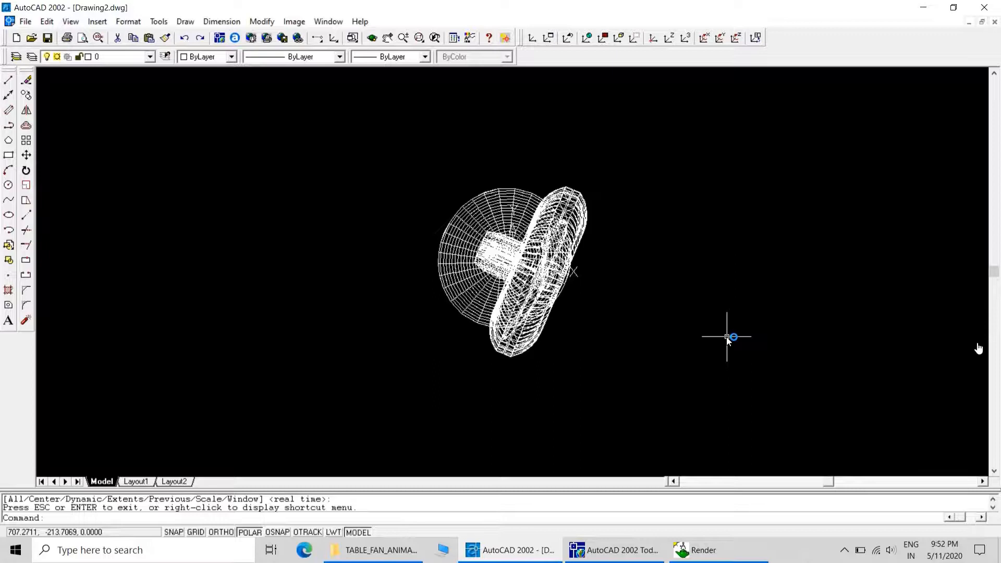
# Step: Draw a vertical construction line through the centre of the fan's round base
pyautogui.write('XL')
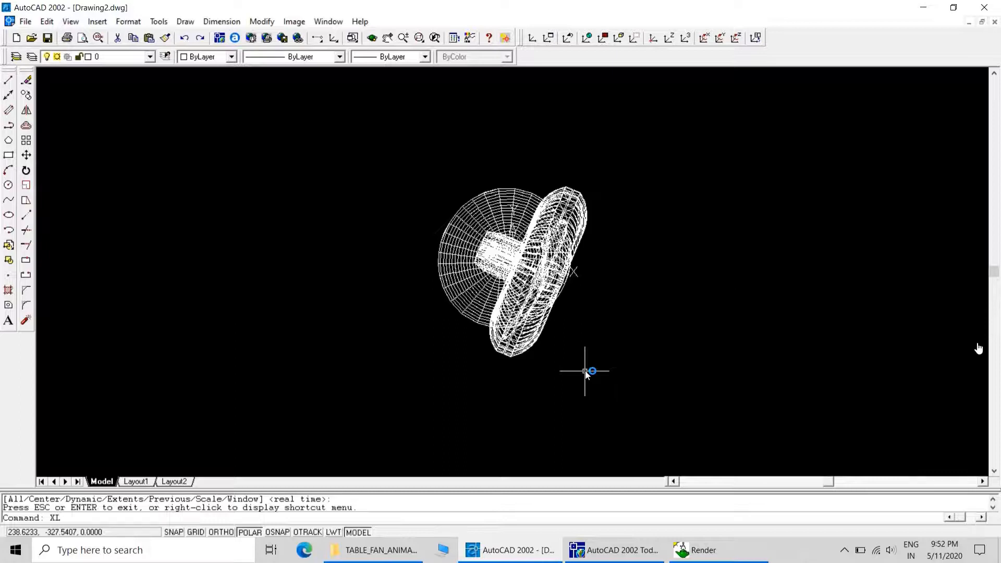
pyautogui.press('Return')
pyautogui.write('V')
pyautogui.press('Return')
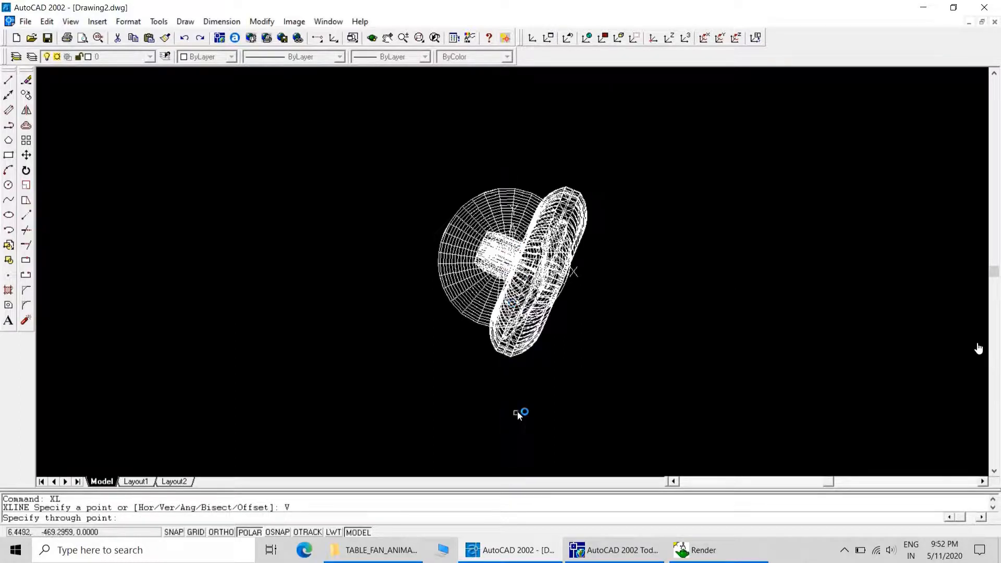
pyautogui.click(506, 262)
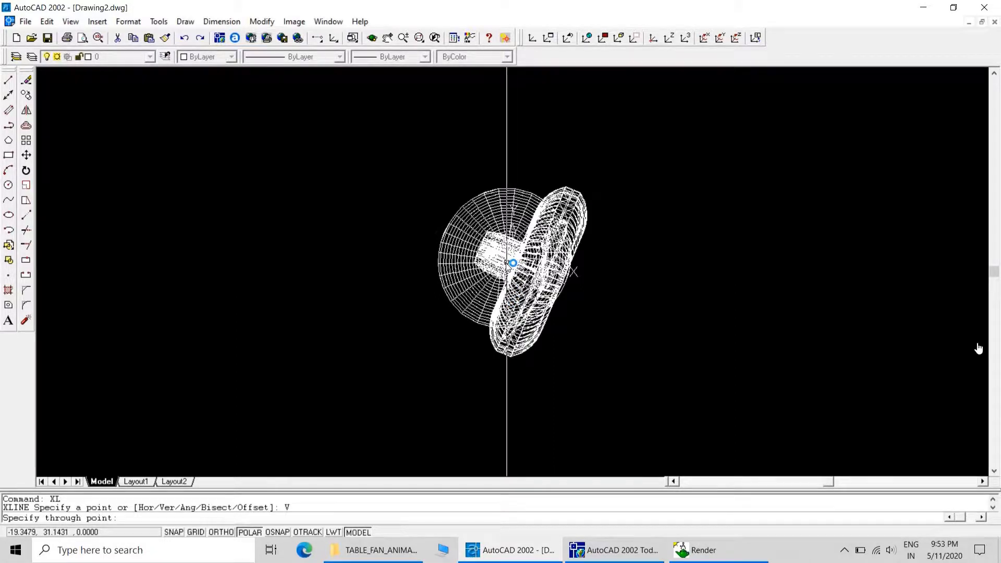
pyautogui.click(512, 263)
pyautogui.press('Escape')
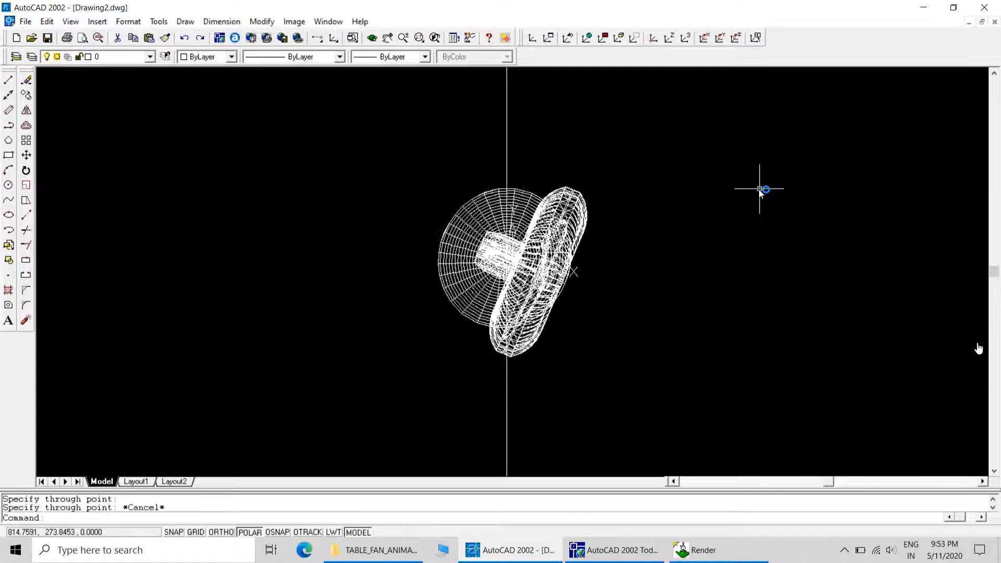
pyautogui.write('RAY')
pyautogui.press('Return')
pyautogui.click(495, 415)
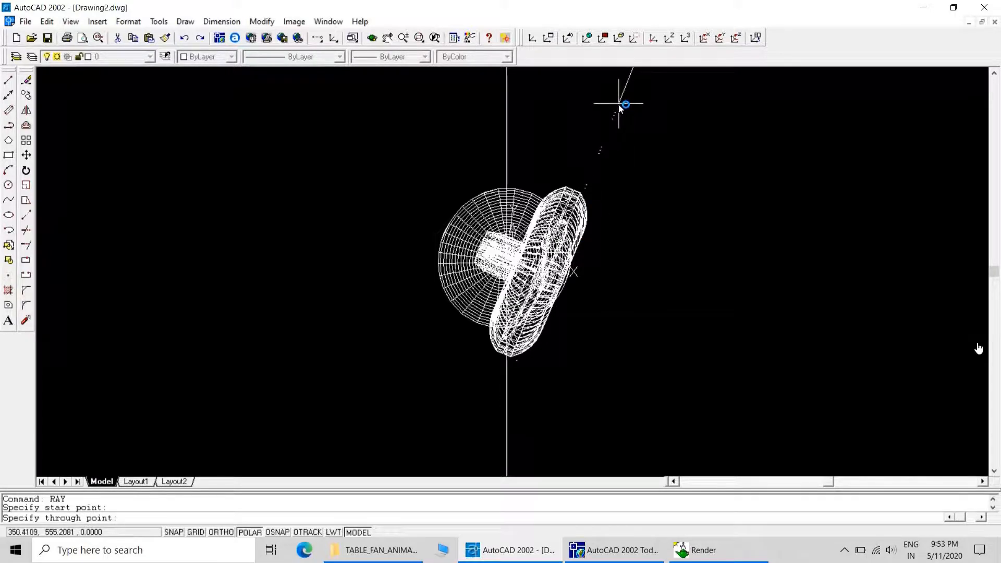
pyautogui.press('Escape')
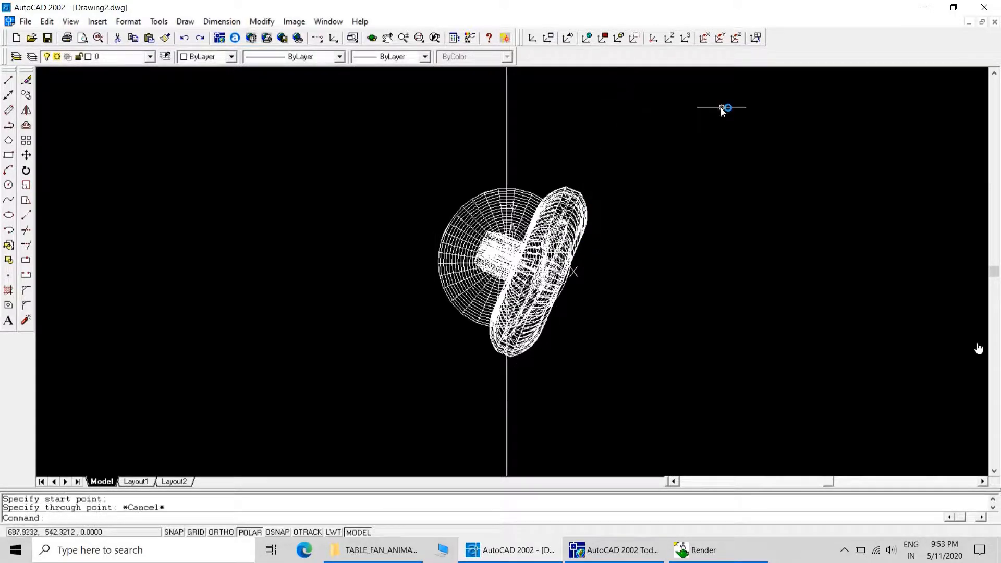
# Step: Draw a ray from the vertical construction line just below the fan, running up along the tilt of the fan's guard
pyautogui.write('Z')
pyautogui.press('Return')
pyautogui.write('W')
pyautogui.press('Return')
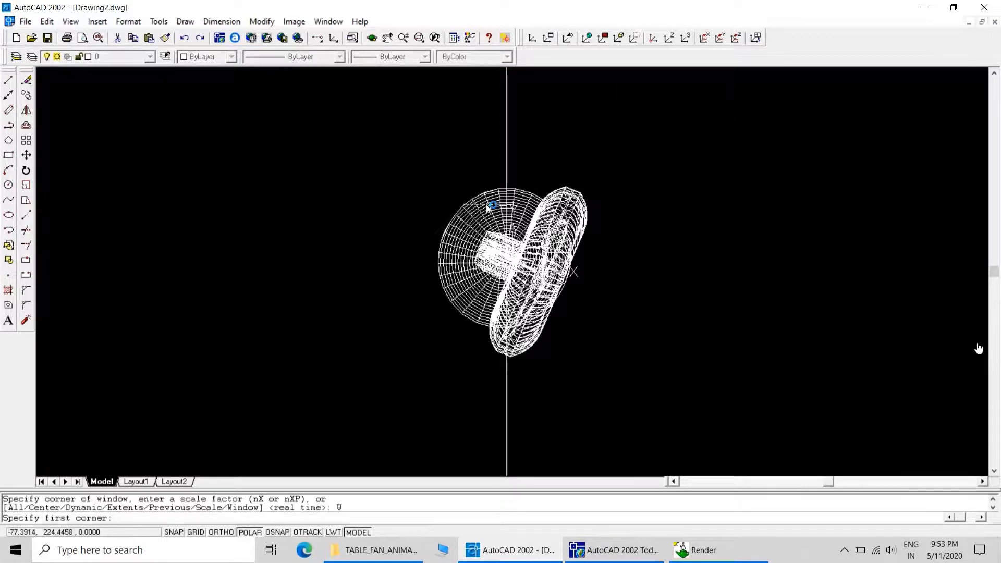
pyautogui.click(451, 121)
pyautogui.click(636, 378)
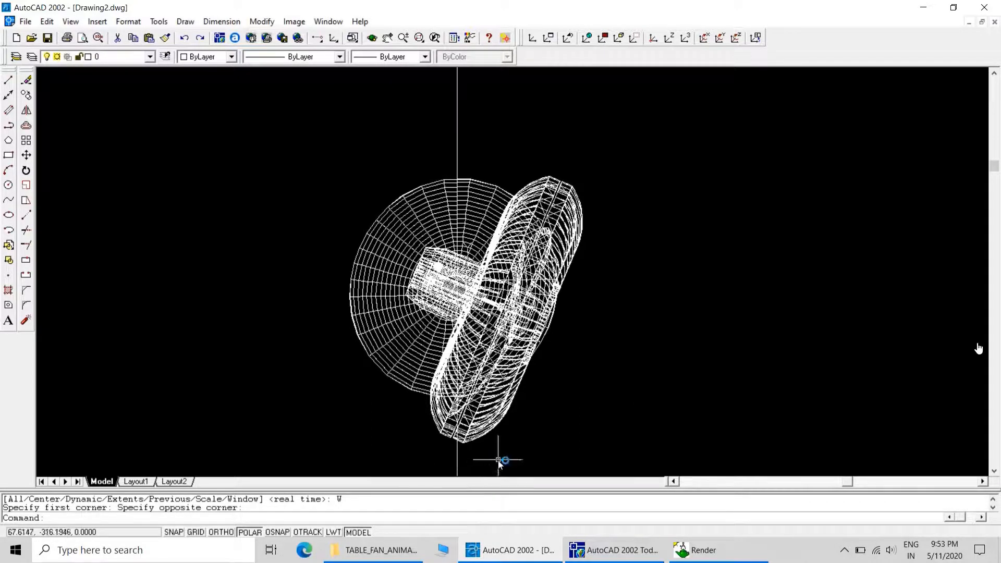
pyautogui.write('RAY')
pyautogui.press('Return')
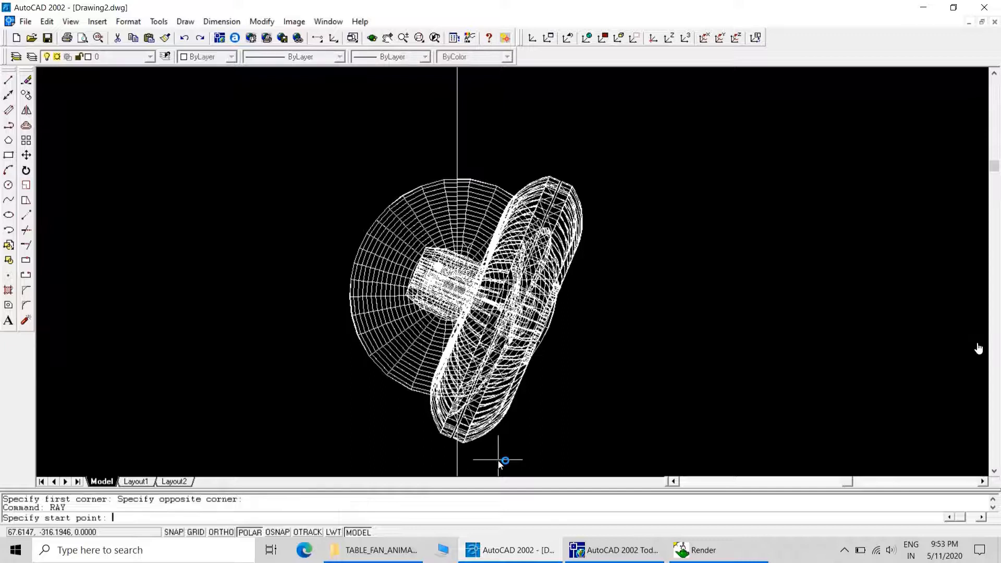
pyautogui.click(458, 457)
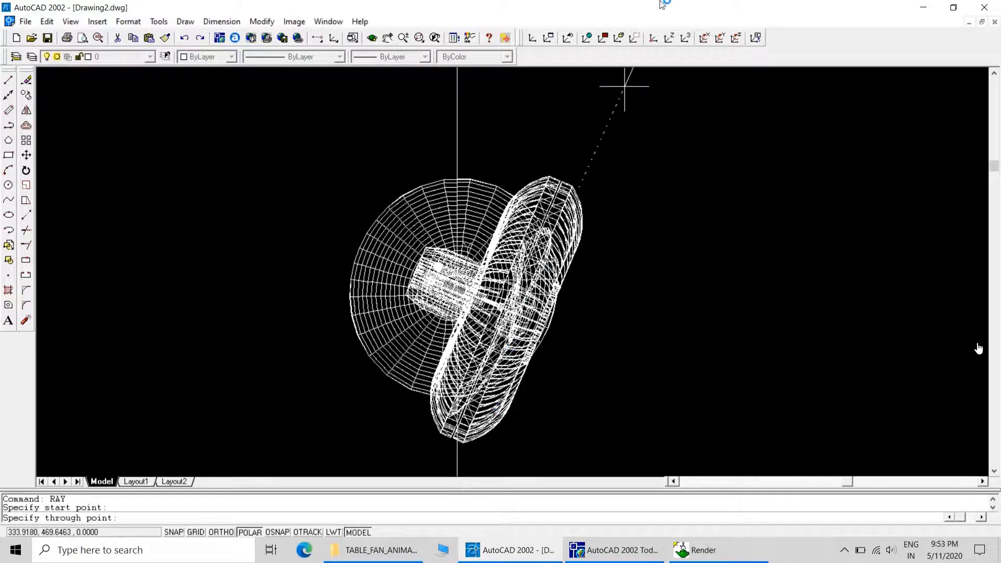
pyautogui.click(600, 128)
pyautogui.press('Escape')
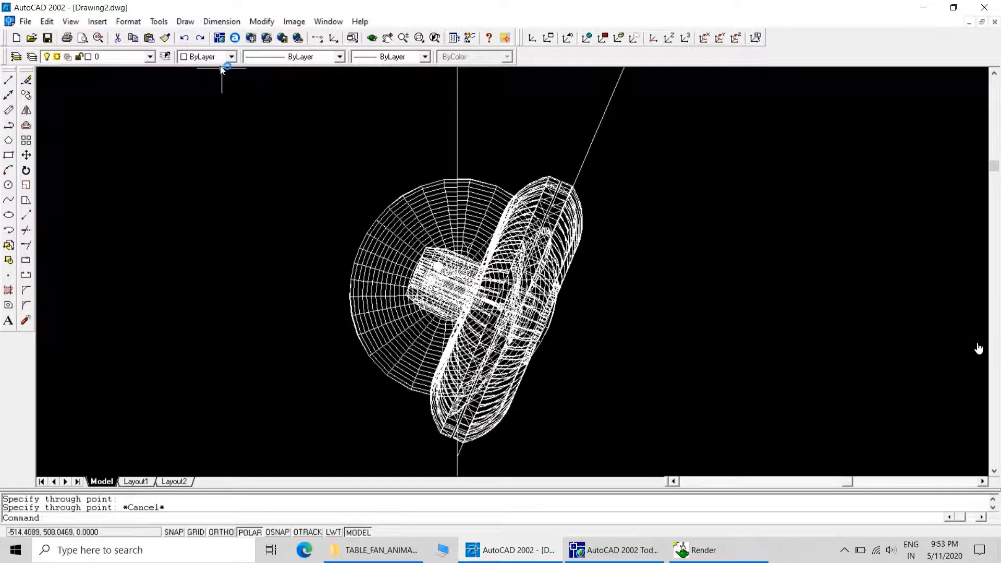
# Step: Show the Dimension tools and try to dimension the angle between the vertical construction line and the inclined ray
pyautogui.rightClick(222, 41)
pyautogui.click(260, 74)
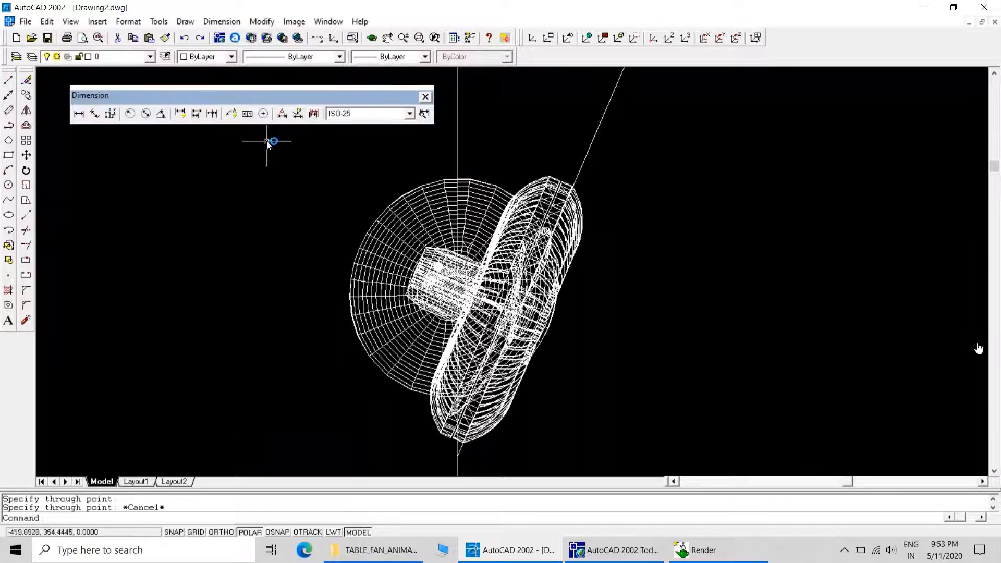
pyautogui.click(161, 114)
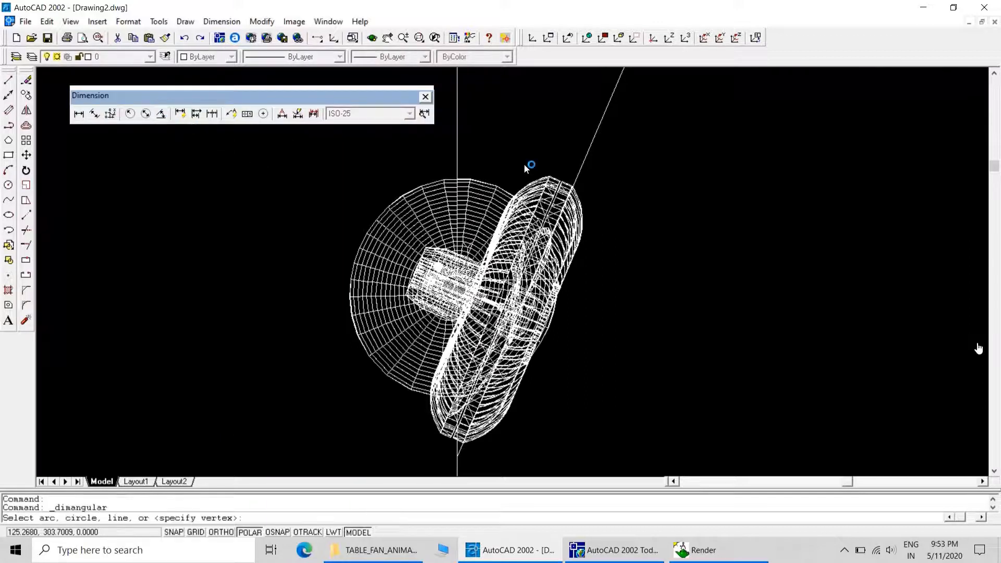
pyautogui.click(457, 140)
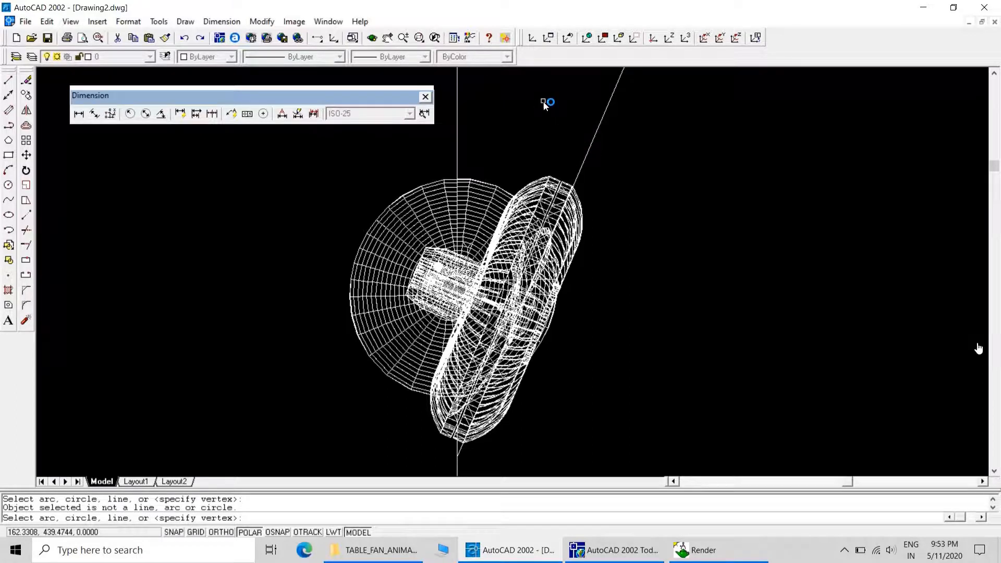
pyautogui.click(161, 114)
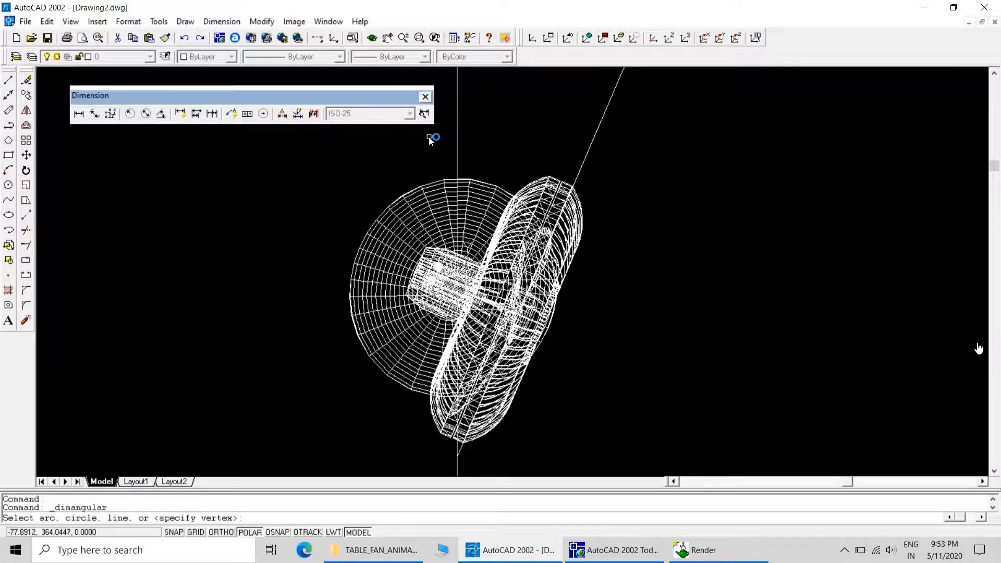
pyautogui.click(461, 138)
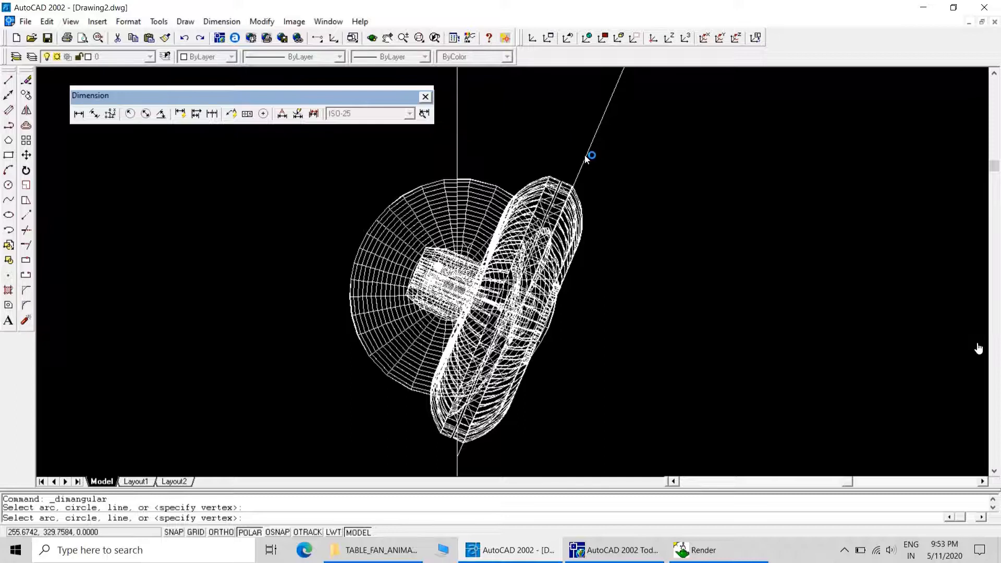
pyautogui.click(582, 173)
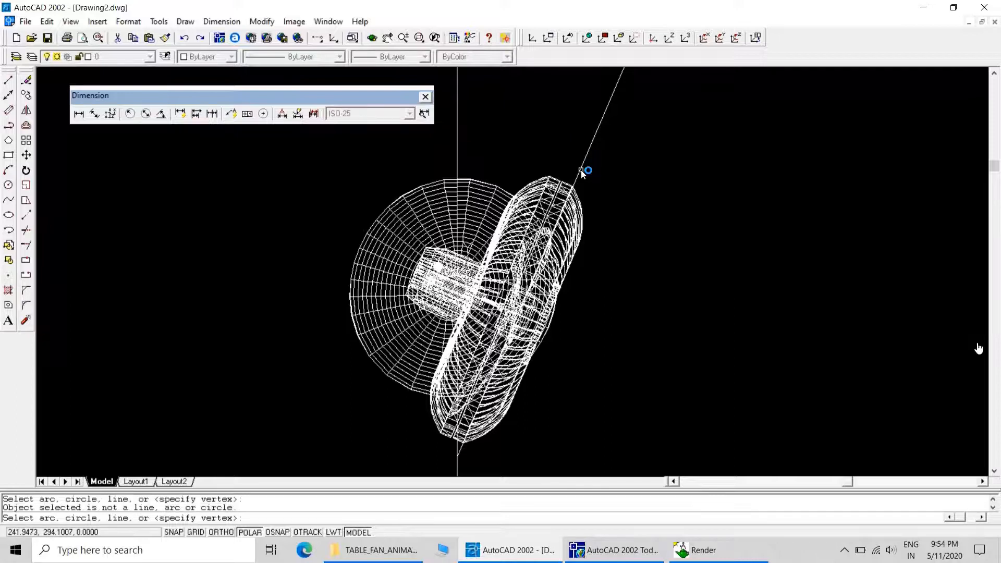
pyautogui.press('Escape')
pyautogui.press('Escape')
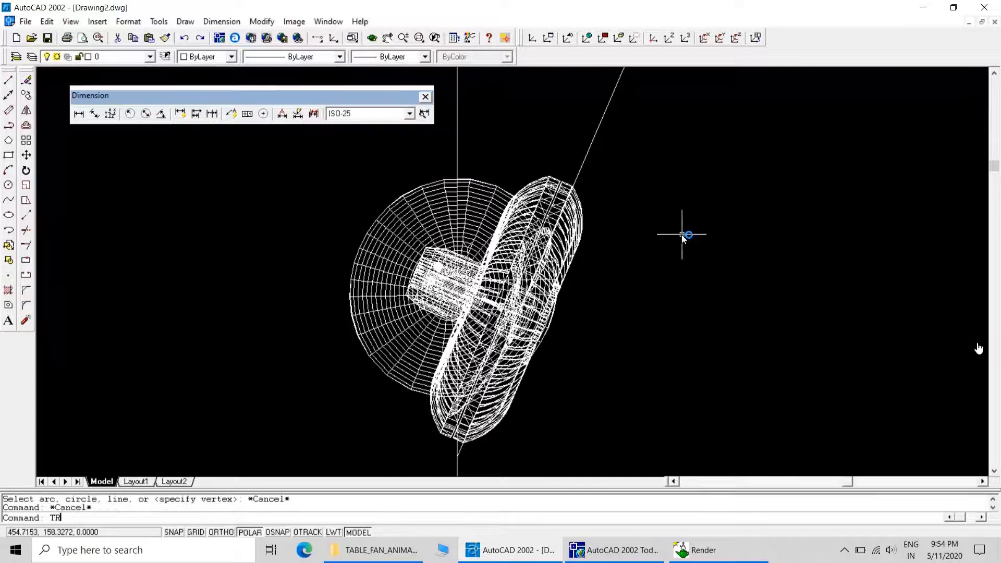
# Step: Try to trim the vertical construction line below the ray's lower end, using the ray as the cutting edge
pyautogui.press('Return')
pyautogui.click(461, 452)
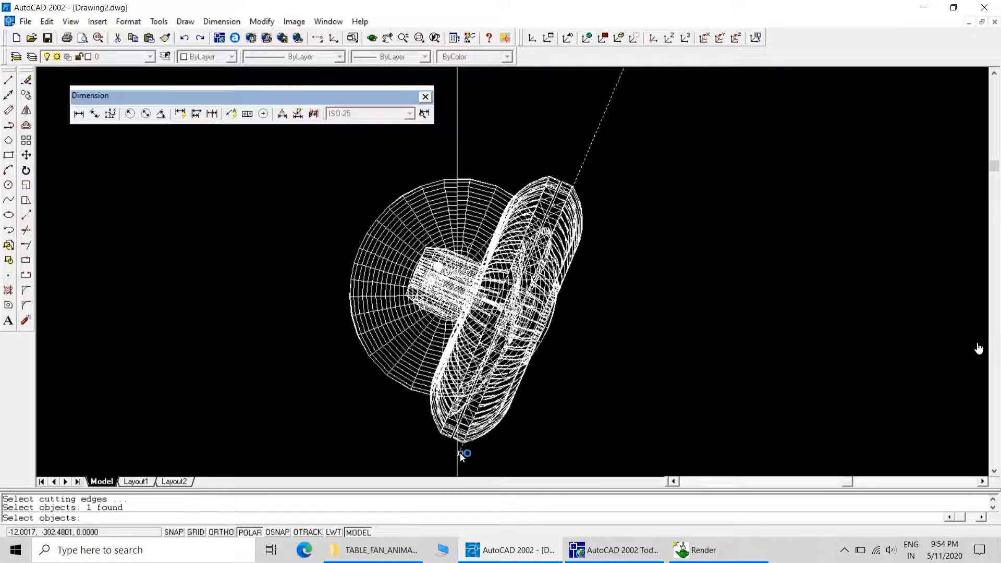
pyautogui.press('Return')
pyautogui.click(459, 464)
pyautogui.press('Return')
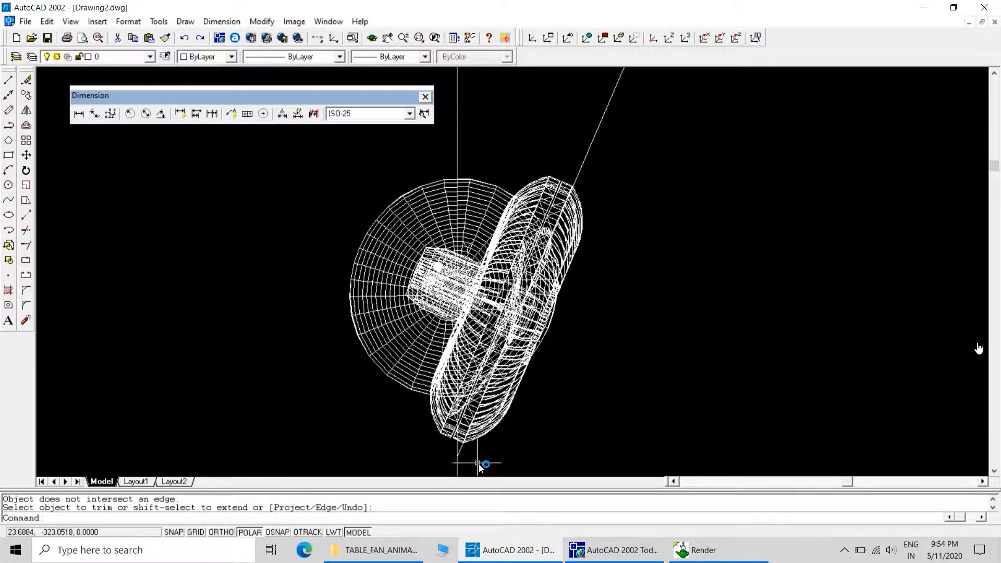
pyautogui.press('Escape')
# Step: Stretch the ray's lower start point along its slope until it crosses just past the vertical construction line
pyautogui.write('z')
pyautogui.press('Return')
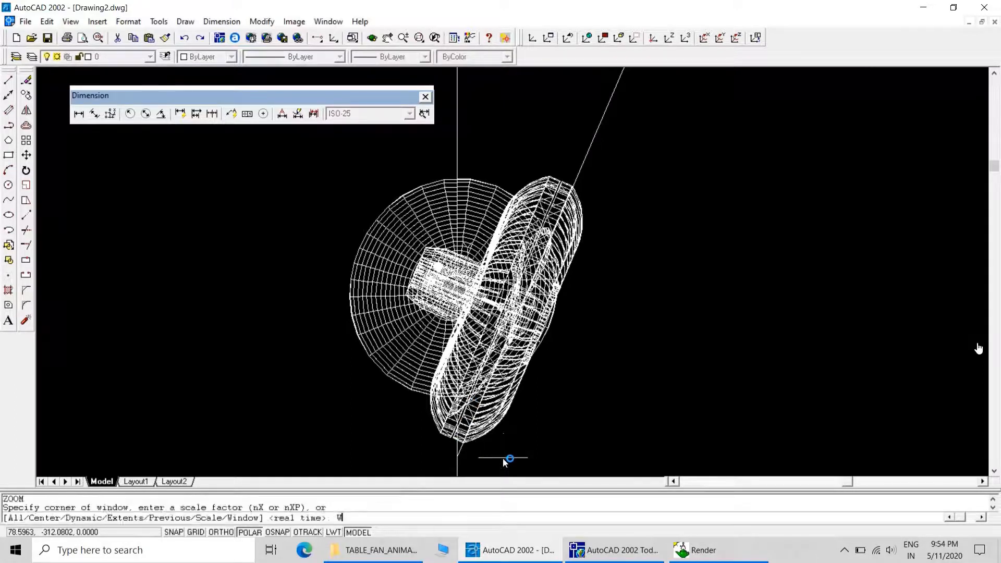
pyautogui.write('w')
pyautogui.press('Return')
pyautogui.click(452, 443)
pyautogui.click(471, 452)
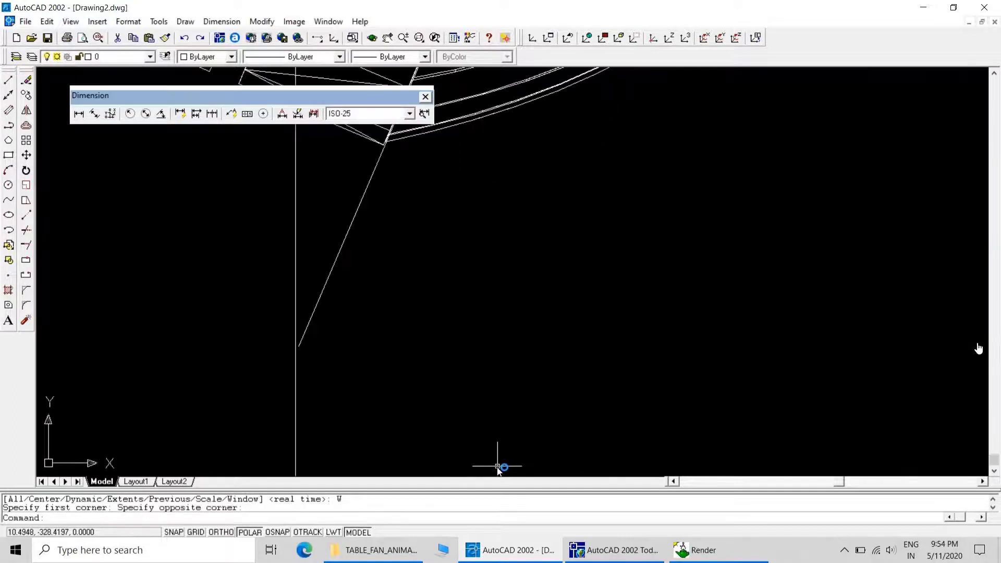
pyautogui.click(312, 334)
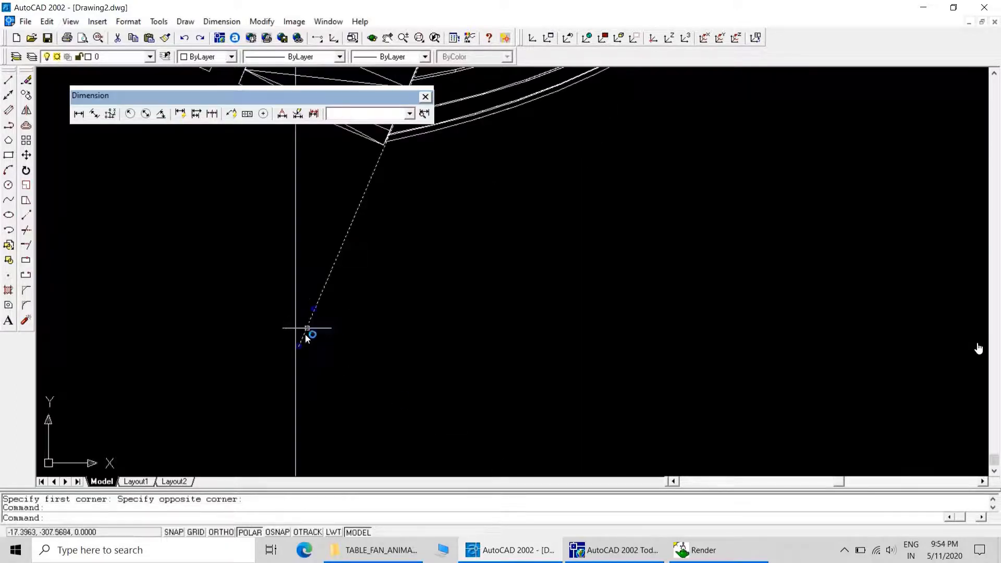
pyautogui.click(298, 346)
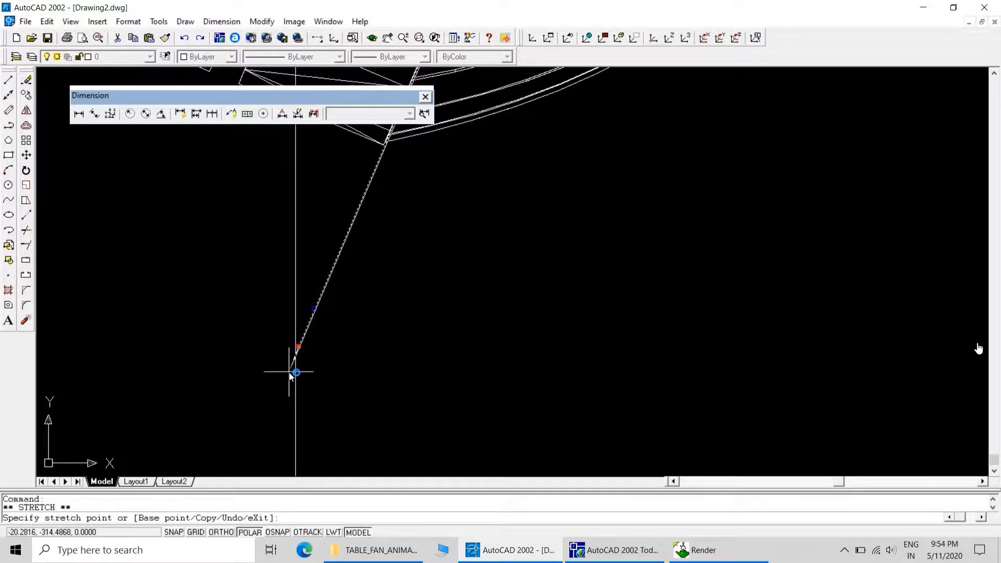
pyautogui.press('Escape')
pyautogui.press('Escape')
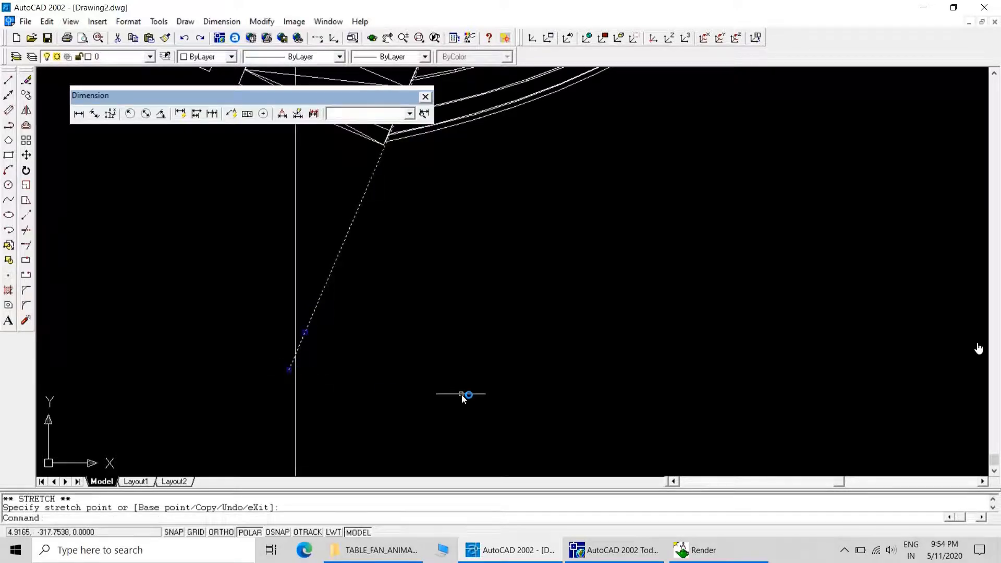
# Step: Trim the ray's short overhang beyond the vertical construction line
pyautogui.write('tr')
pyautogui.press('Return')
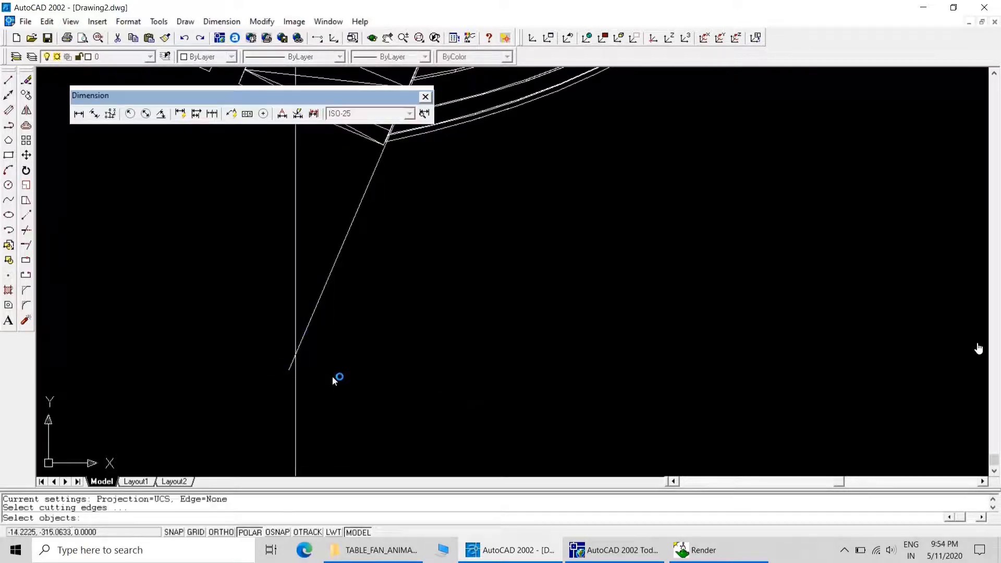
pyautogui.click(296, 371)
pyautogui.press('Return')
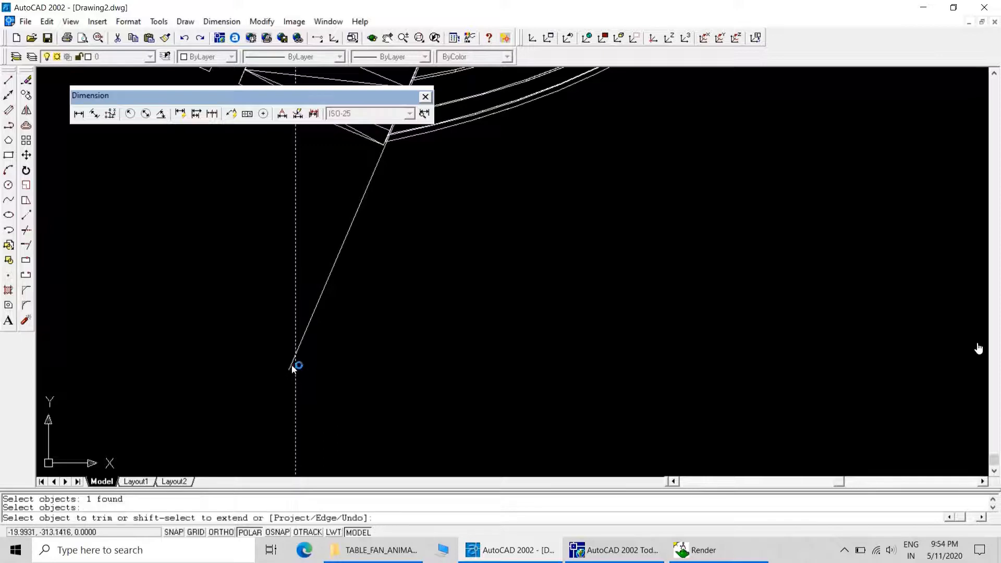
pyautogui.click(292, 365)
pyautogui.press('Return')
# Step: Try to create an angular dimension from the vertical construction line to the ray above the fan
pyautogui.write('z')
pyautogui.press('Return')
pyautogui.press('Return')
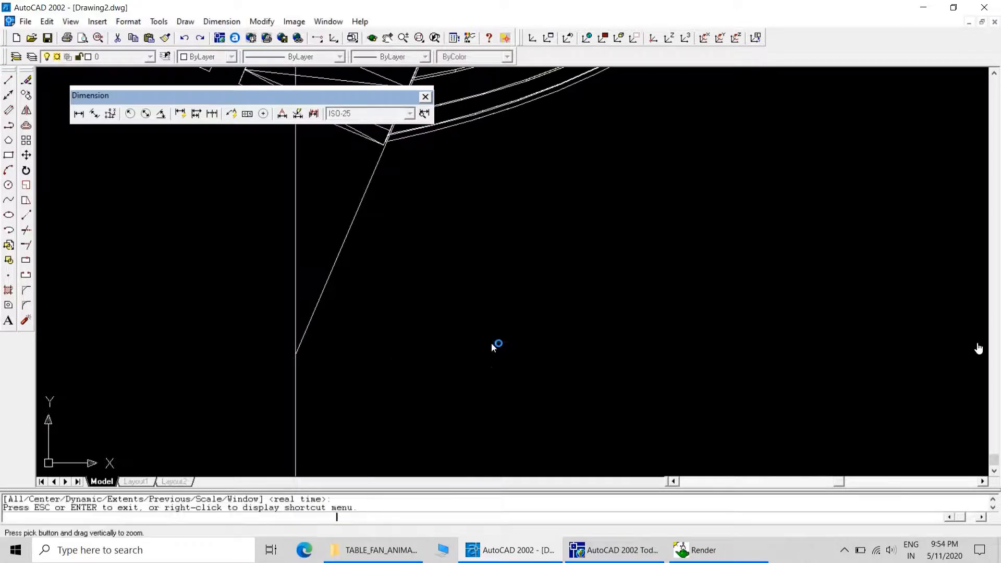
pyautogui.moveTo(494, 347)
pyautogui.mouseDown()
pyautogui.moveTo(496, 311)
pyautogui.moveTo(546, 213)
pyautogui.moveTo(587, 201)
pyautogui.mouseUp()
pyautogui.rightClick(587, 201)
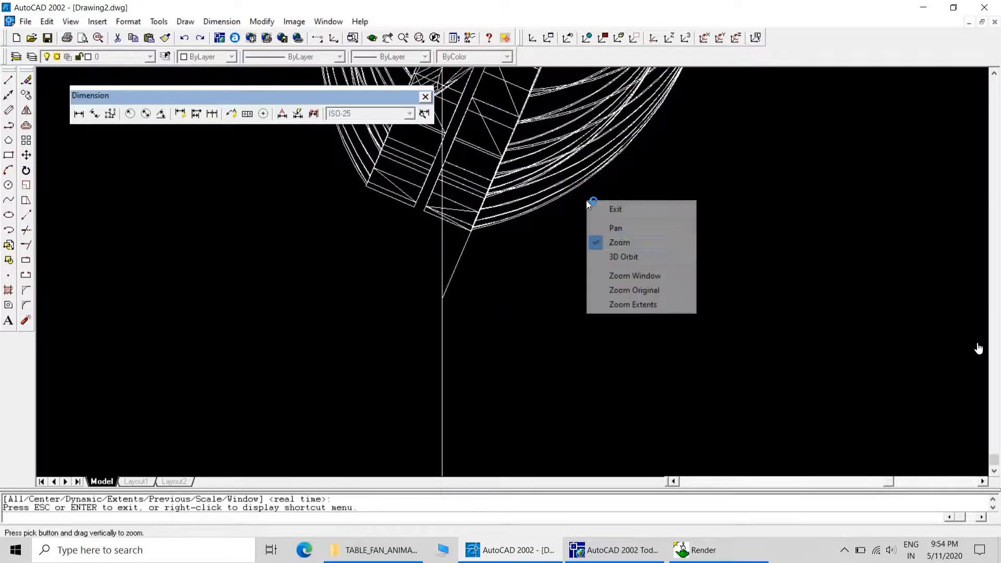
pyautogui.click(615, 230)
pyautogui.moveTo(654, 175); pyautogui.dragTo(646, 252)
pyautogui.rightClick(646, 254)
pyautogui.click(672, 283)
pyautogui.moveTo(673, 284); pyautogui.dragTo(680, 351)
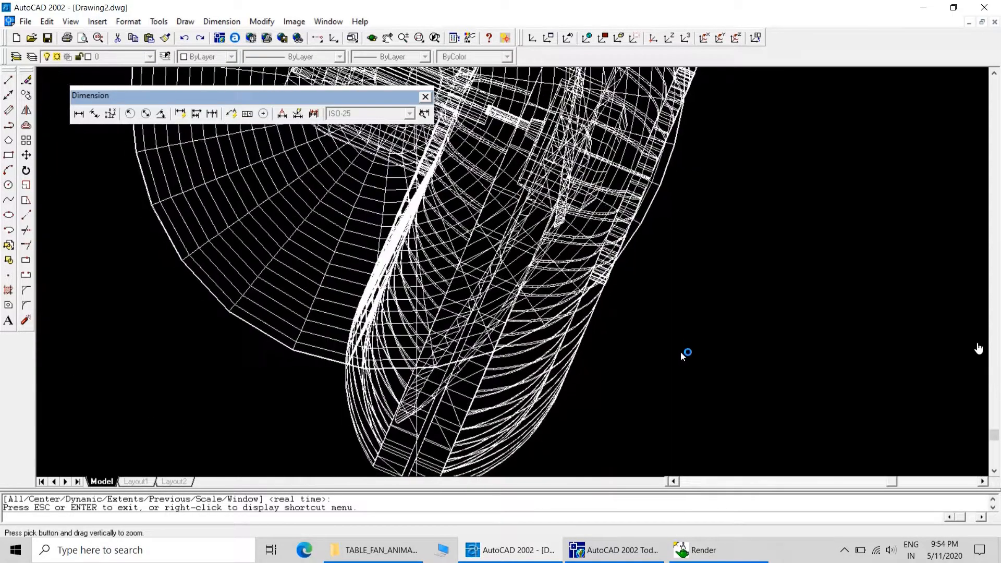
pyautogui.moveTo(667, 272); pyautogui.dragTo(671, 313)
pyautogui.rightClick(674, 211)
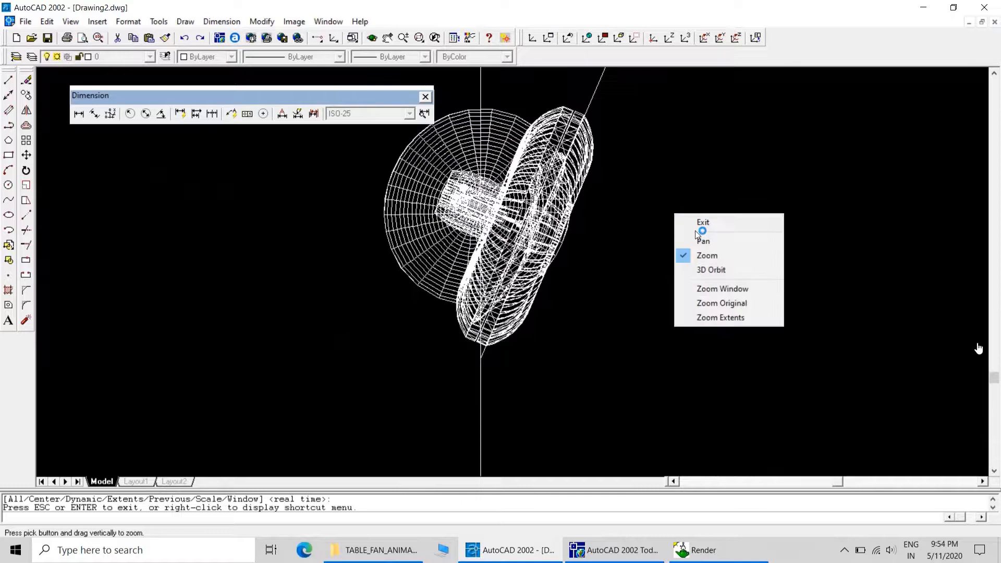
pyautogui.click(706, 242)
pyautogui.moveTo(706, 243); pyautogui.dragTo(653, 370)
pyautogui.rightClick(705, 217)
pyautogui.click(745, 225)
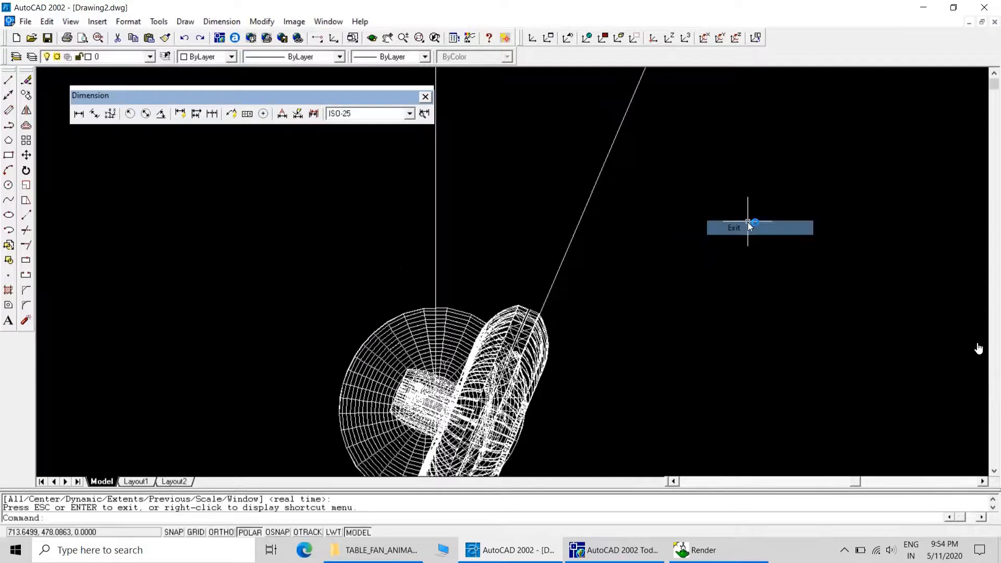
pyautogui.click(166, 113)
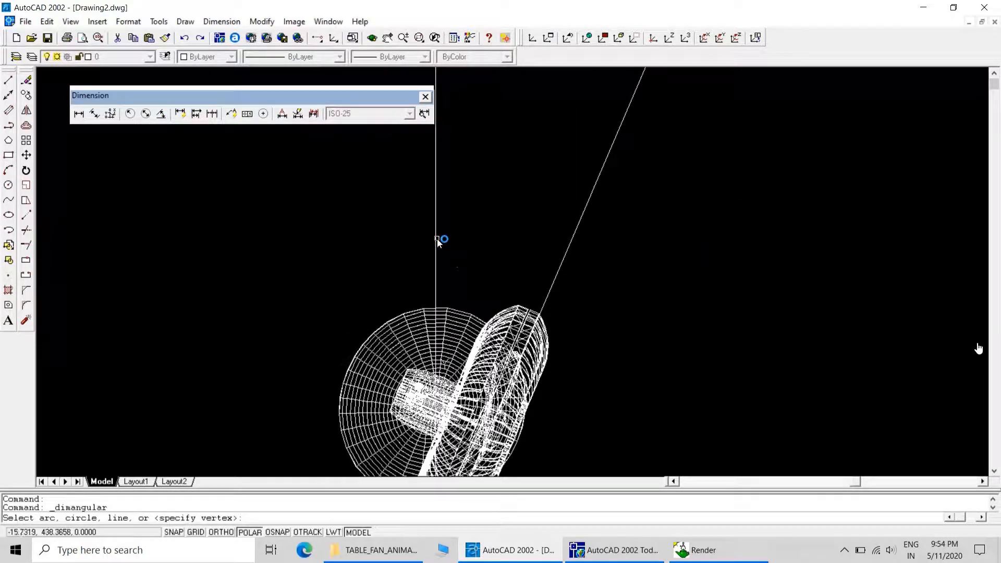
pyautogui.click(438, 234)
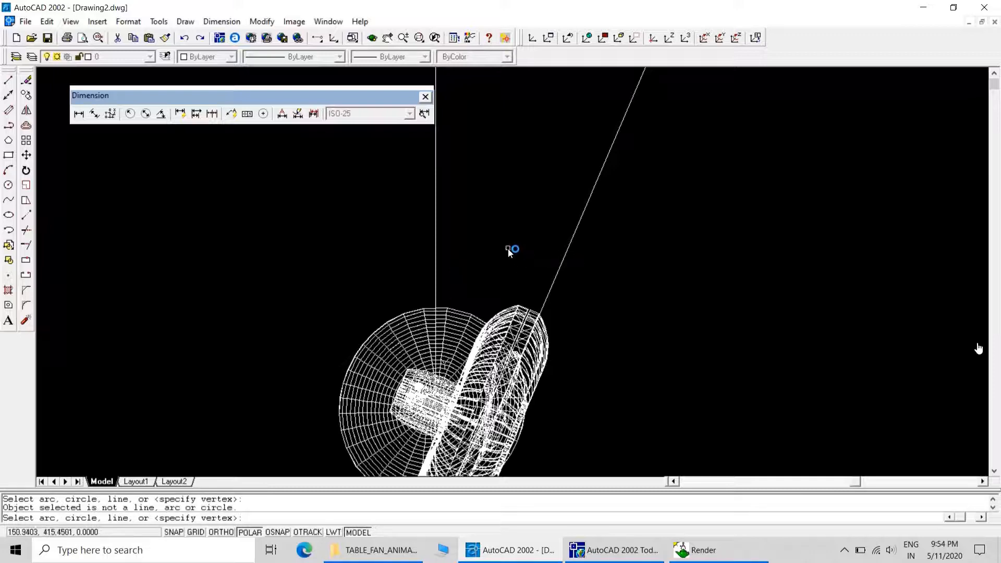
pyautogui.press('Escape')
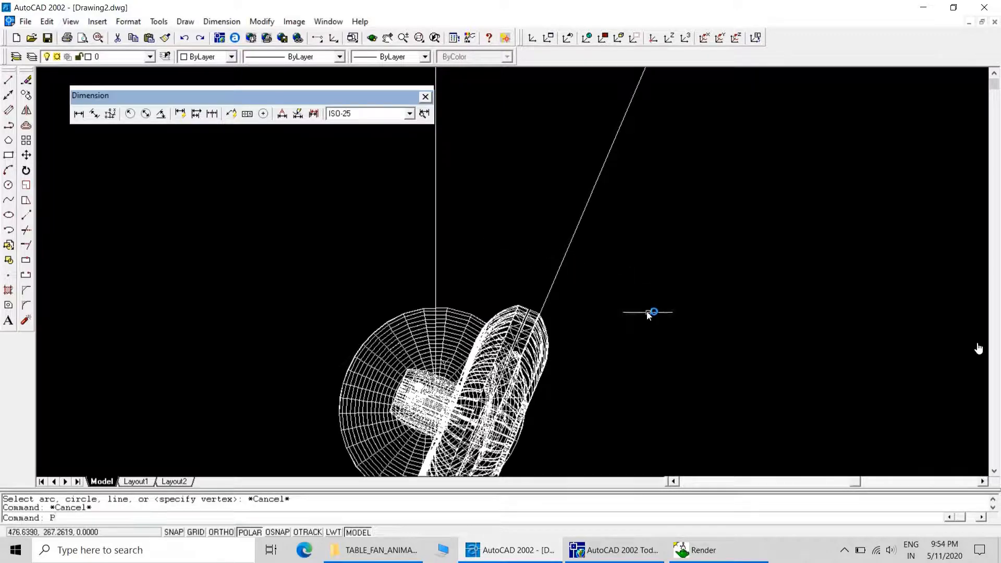
# Step: Trim off the part of the vertical construction line below its intersection with the ray
pyautogui.moveTo(648, 311); pyautogui.dragTo(664, 206, button='middle')
pyautogui.rightClick(693, 232)
pyautogui.click(735, 239)
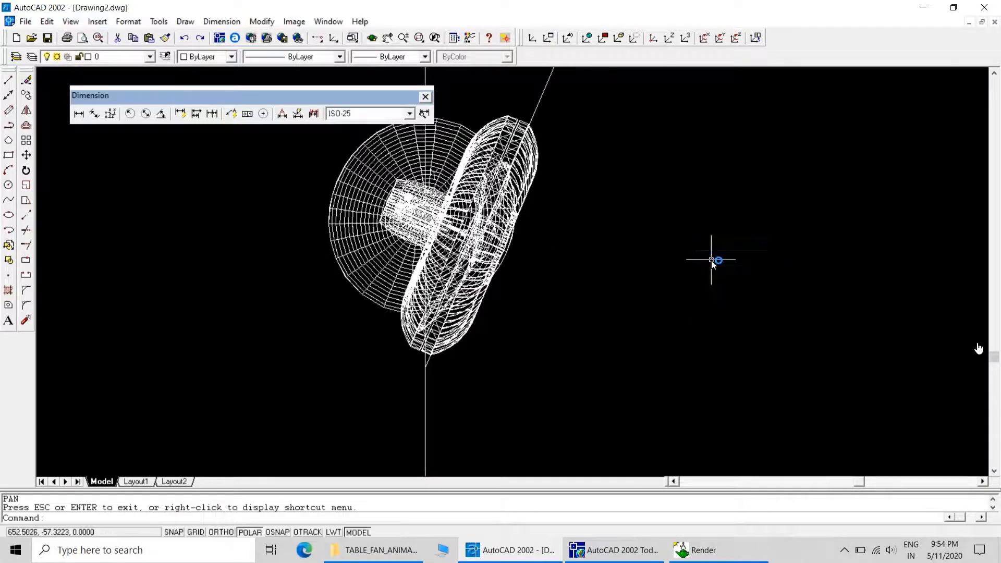
pyautogui.write('tr')
pyautogui.press('Return')
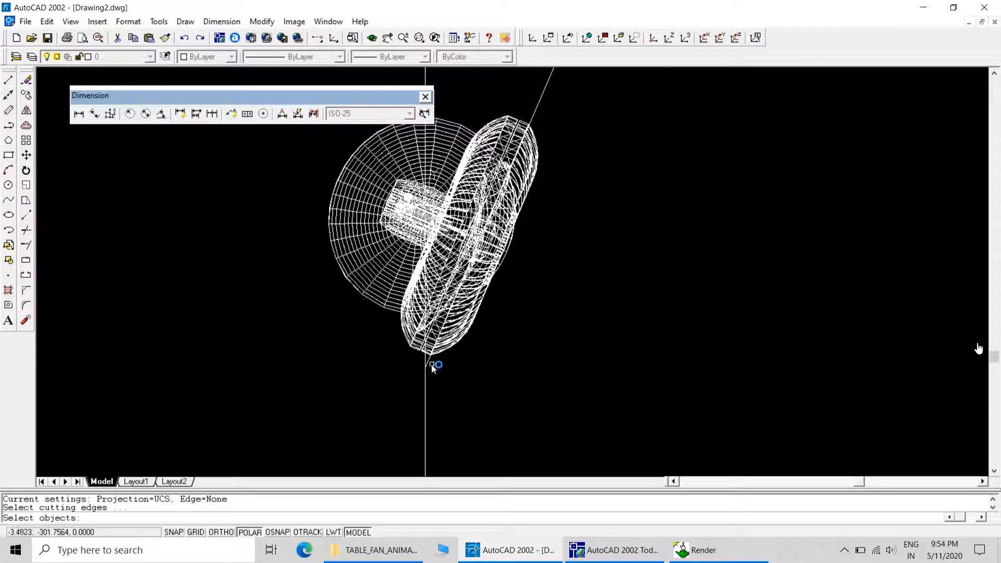
pyautogui.click(431, 363)
pyautogui.press('Return')
pyautogui.click(426, 381)
pyautogui.press('Return')
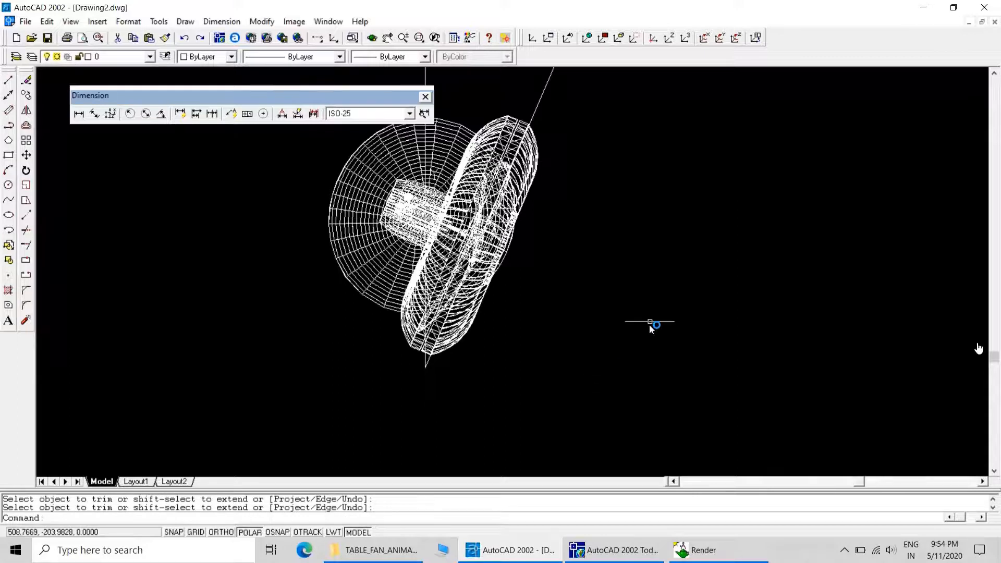
# Step: Try to create an angular dimension between the trimmed vertical line and the inclined ray
pyautogui.write('P')
pyautogui.press('Return')
pyautogui.moveTo(655, 327); pyautogui.dragTo(603, 287)
pyautogui.rightClick(614, 280)
pyautogui.click(651, 288)
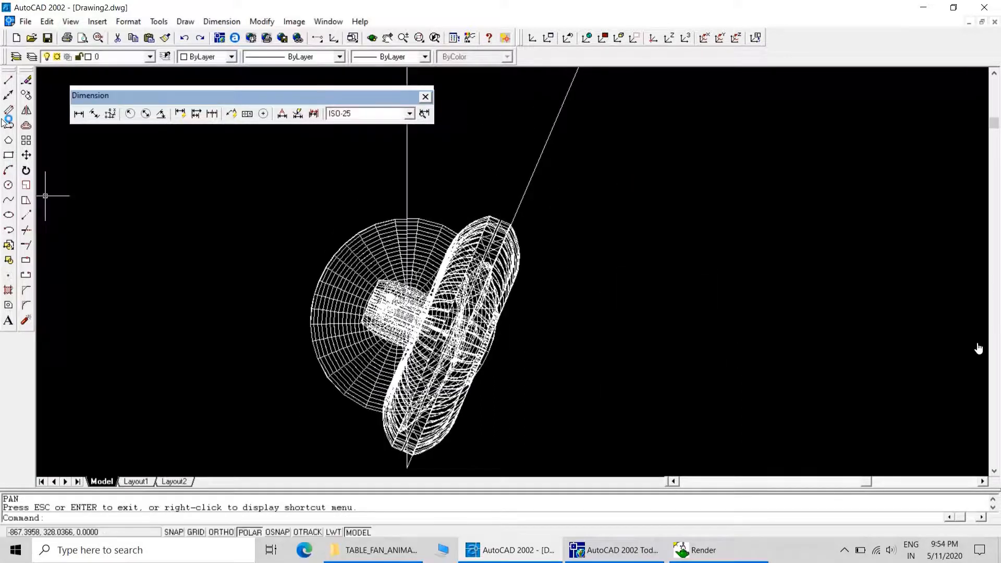
pyautogui.click(161, 114)
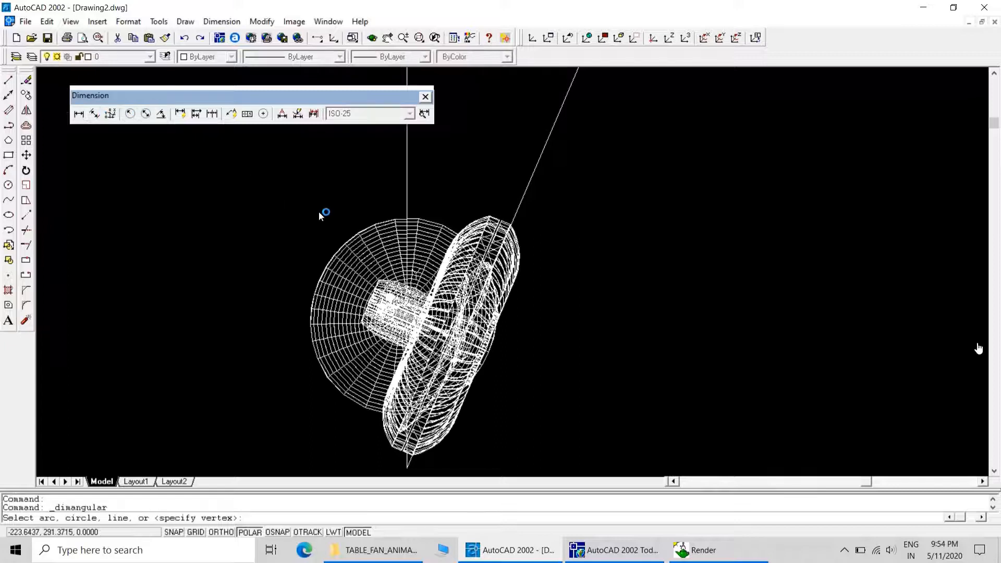
pyautogui.click(409, 185)
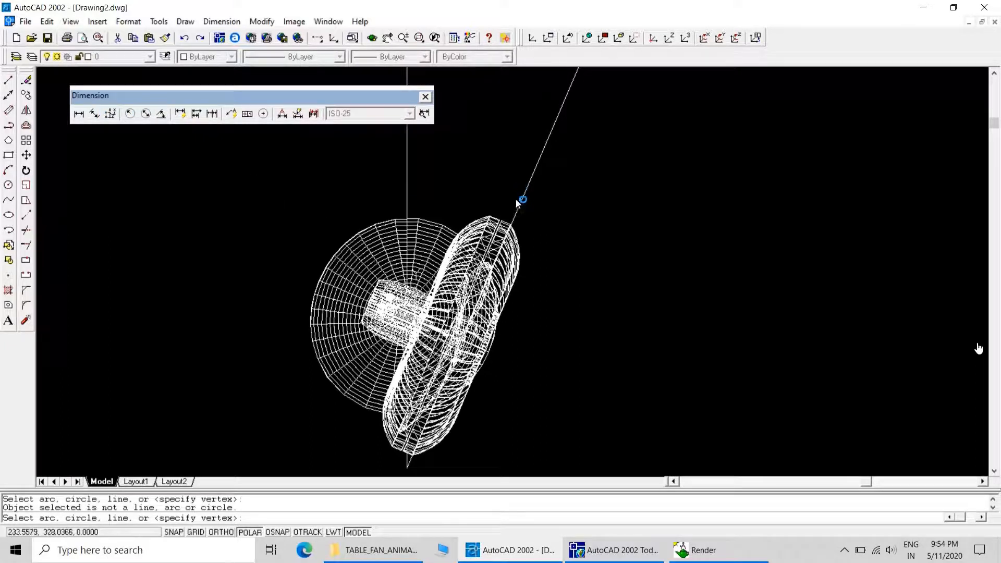
pyautogui.click(484, 163)
pyautogui.press('Escape')
pyautogui.press('Escape')
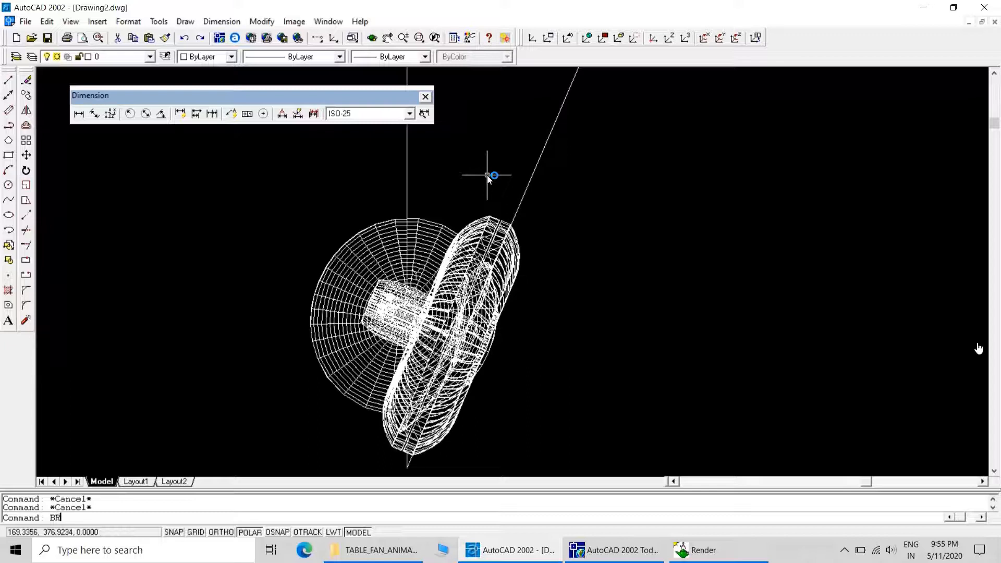
# Step: Break the inclined ray a short distance above the fan guard and erase its upper remainder
pyautogui.press('Return')
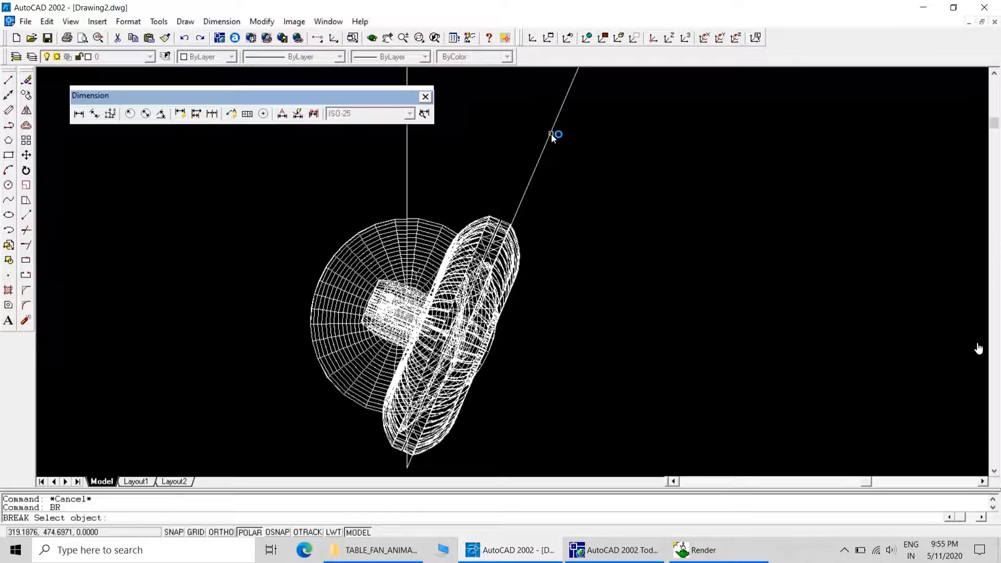
pyautogui.click(551, 133)
pyautogui.click(554, 117)
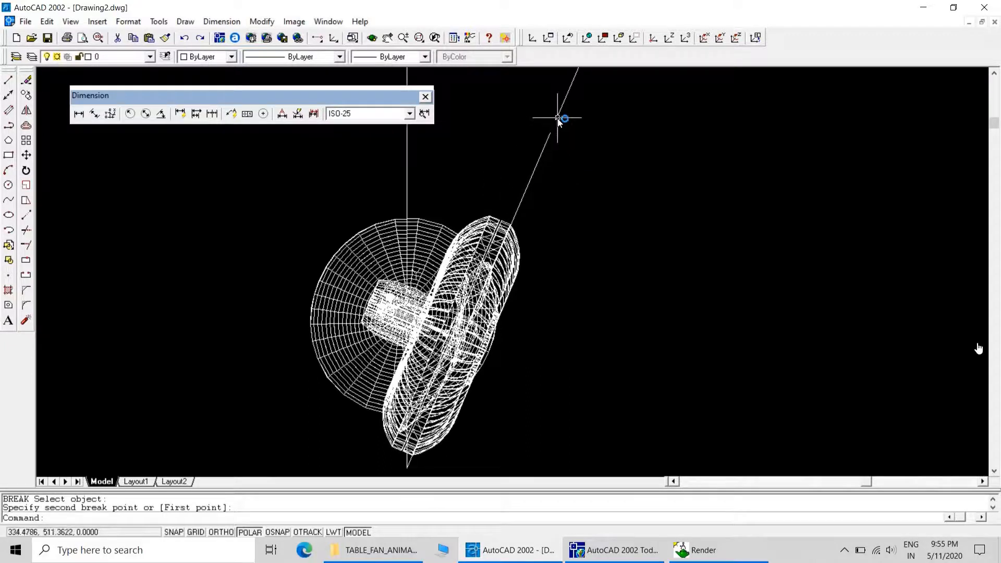
pyautogui.press('Delete')
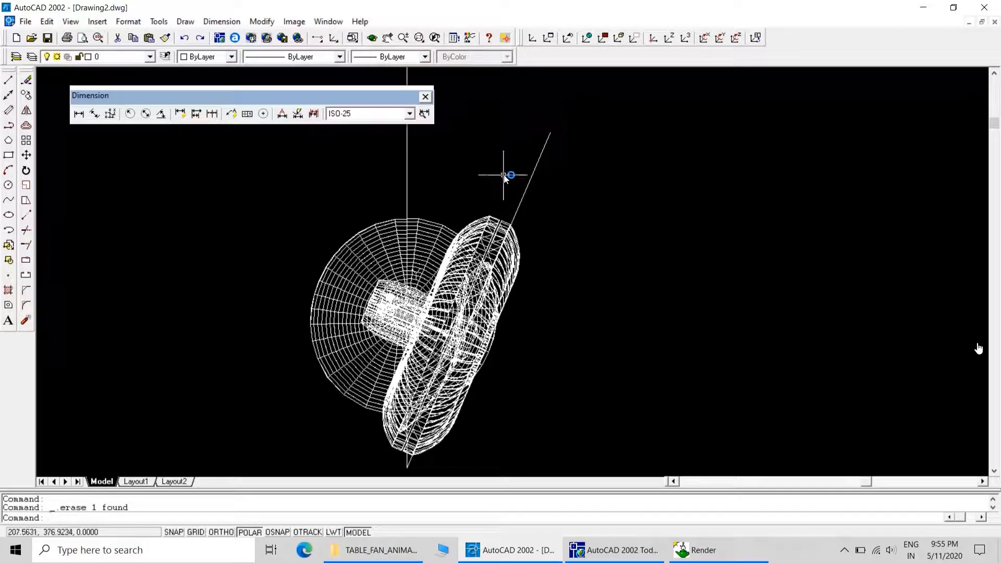
# Step: Break the vertical construction line a short distance above the fan and erase its upper remainder
pyautogui.press('Return')
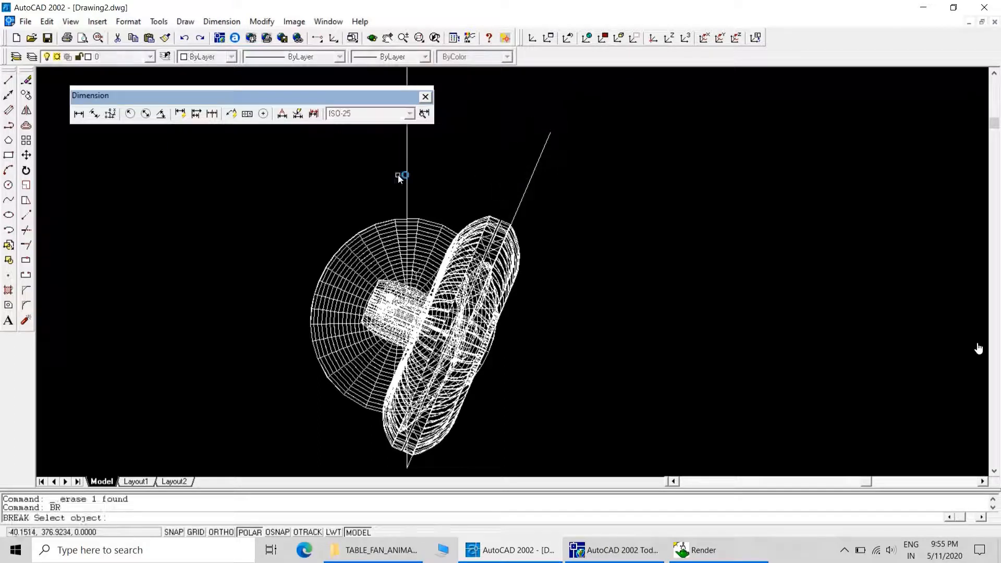
pyautogui.click(407, 147)
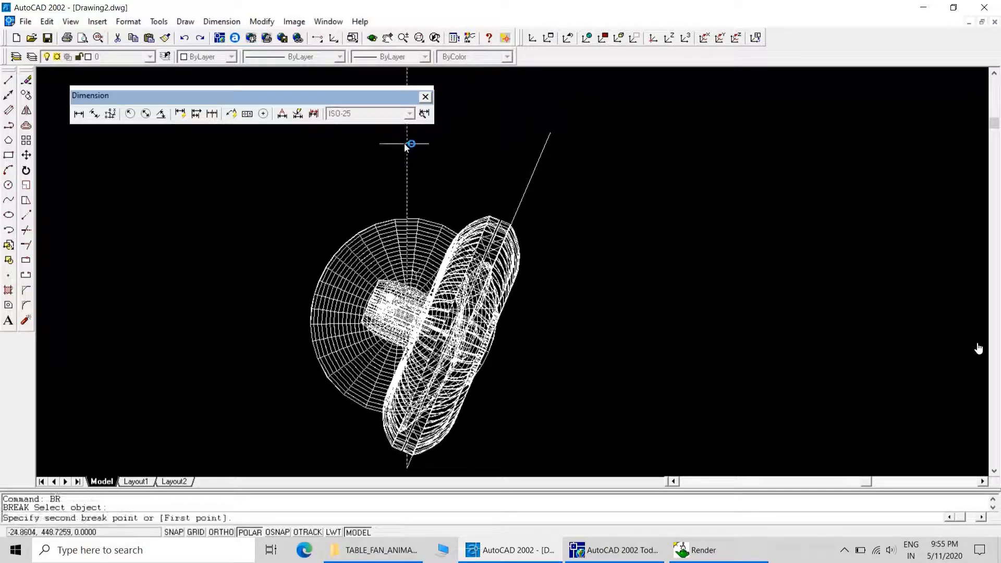
pyautogui.click(408, 137)
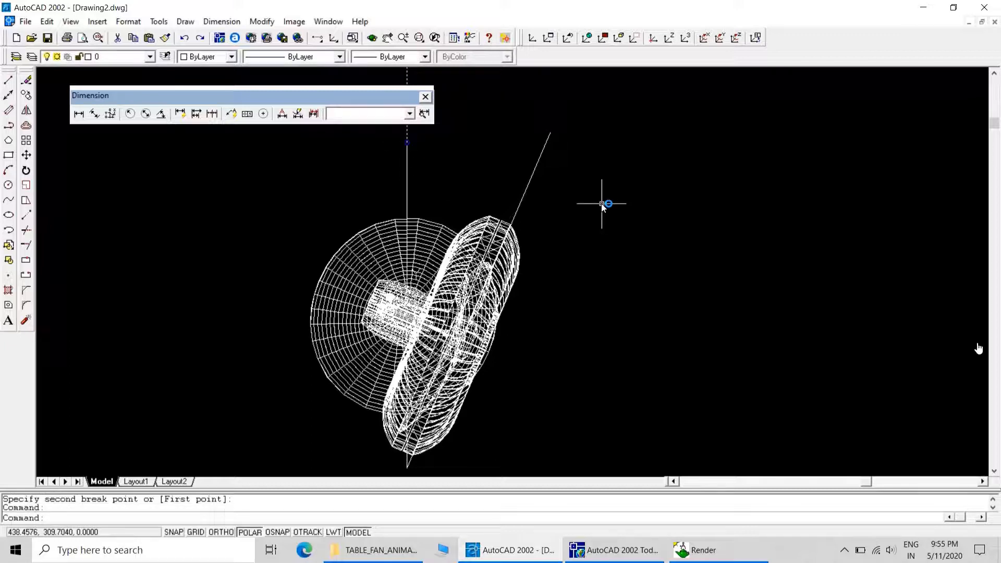
pyautogui.press('Delete')
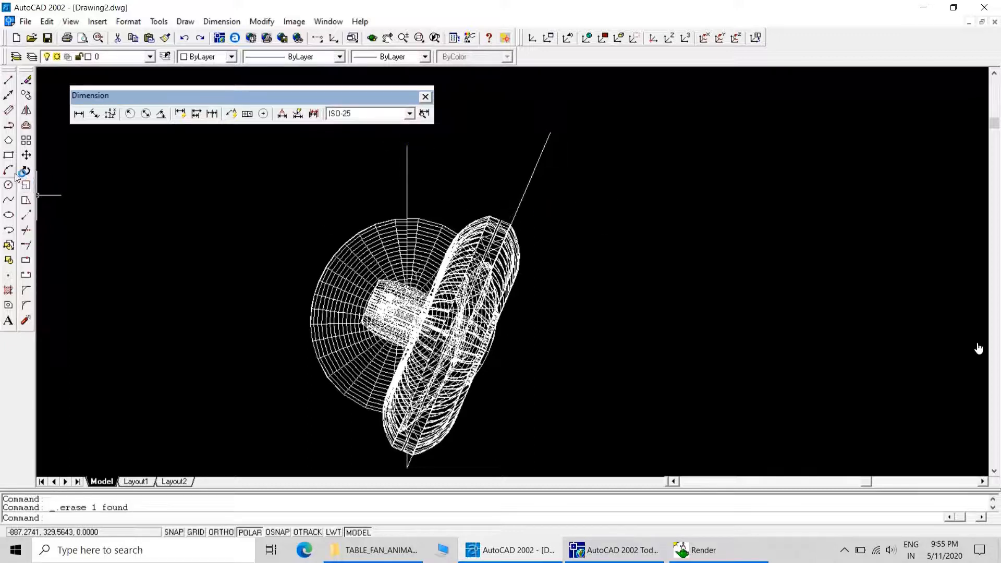
# Step: Create an angular dimension between the shortened vertical line and the inclined line, placing its arc above the fan guard
pyautogui.click(161, 114)
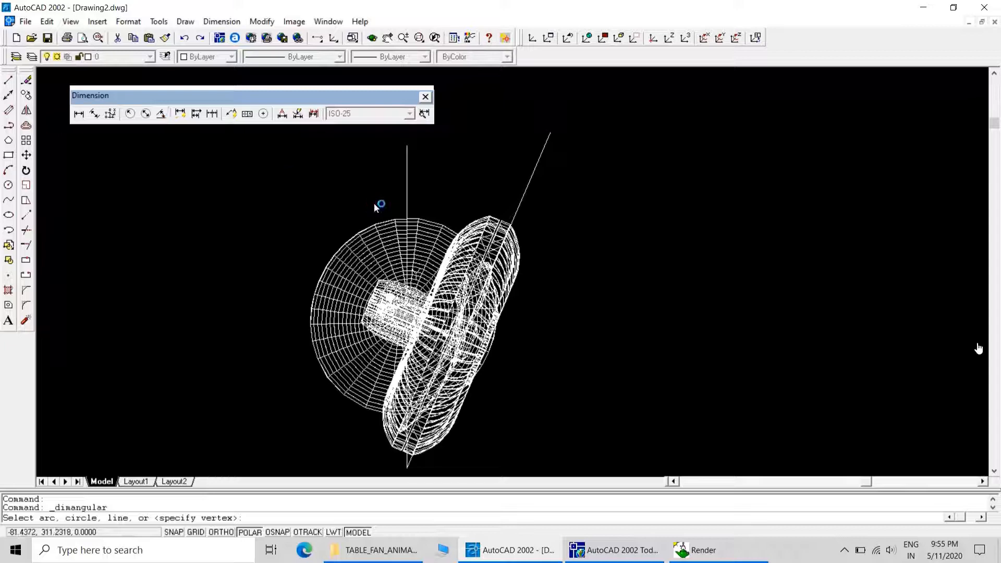
pyautogui.click(407, 170)
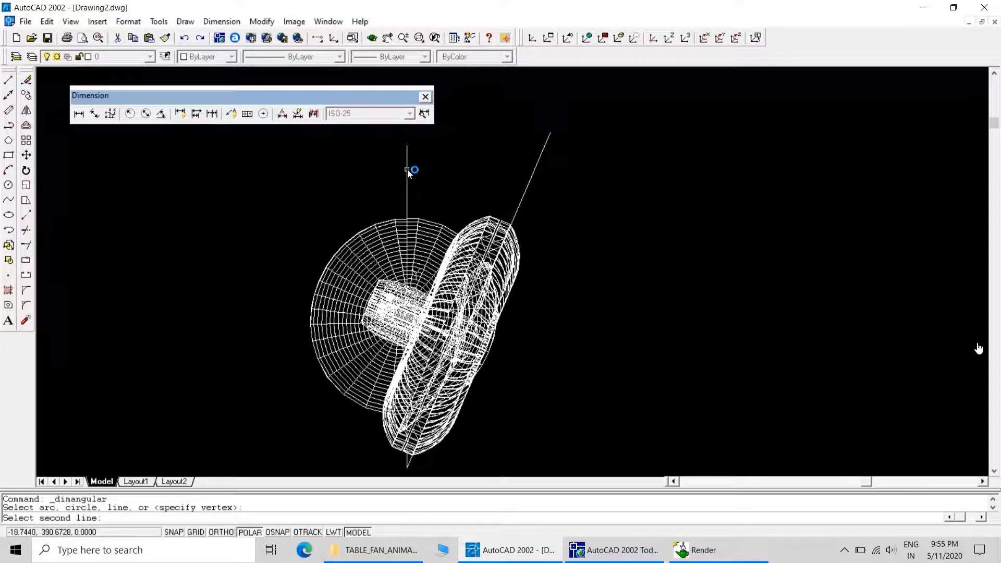
pyautogui.click(529, 176)
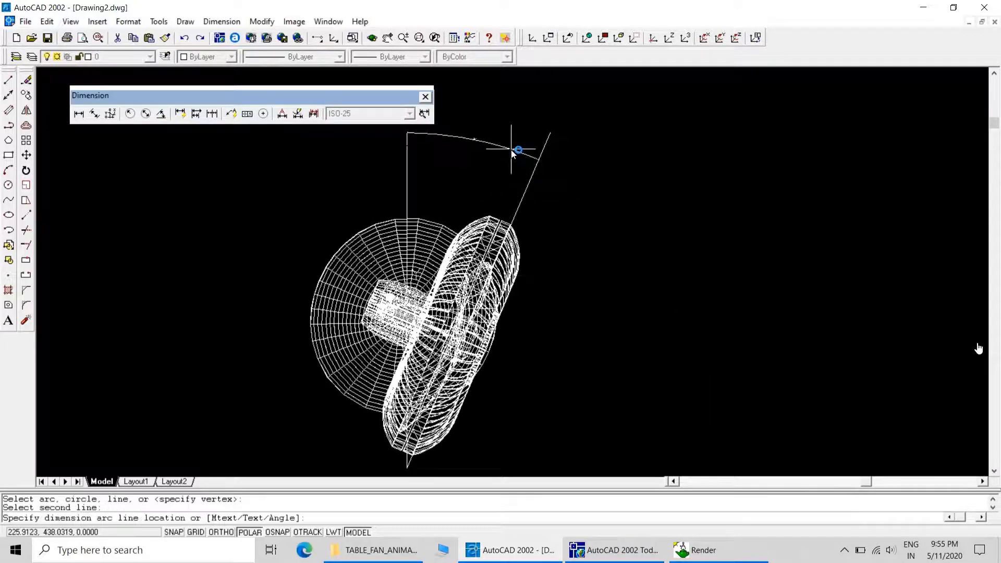
pyautogui.click(511, 150)
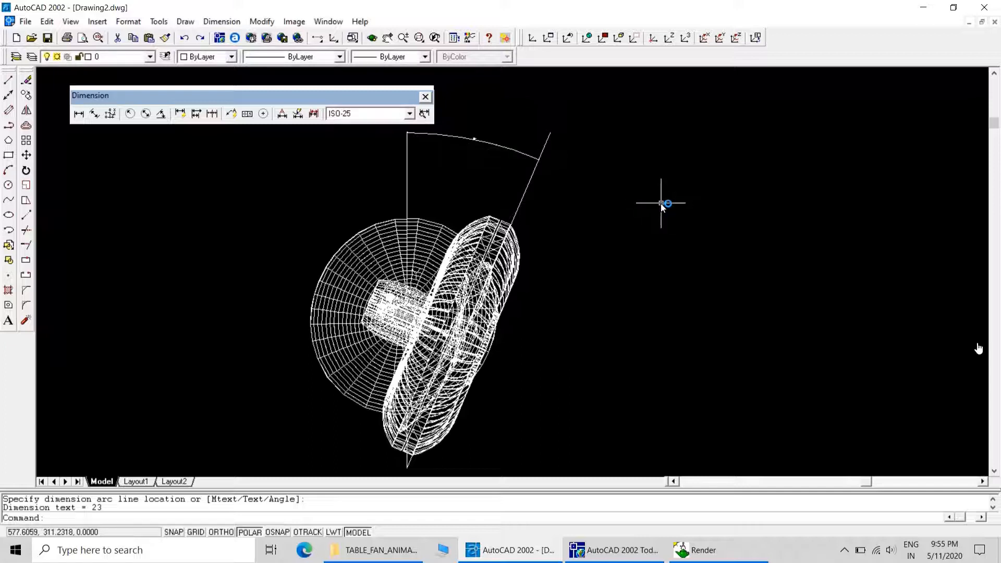
# Step: Examine the angular dimension's text up close to read the fan head's tilt, and return to the whole fan
pyautogui.write('z')
pyautogui.press('Return')
pyautogui.write('w')
pyautogui.press('Return')
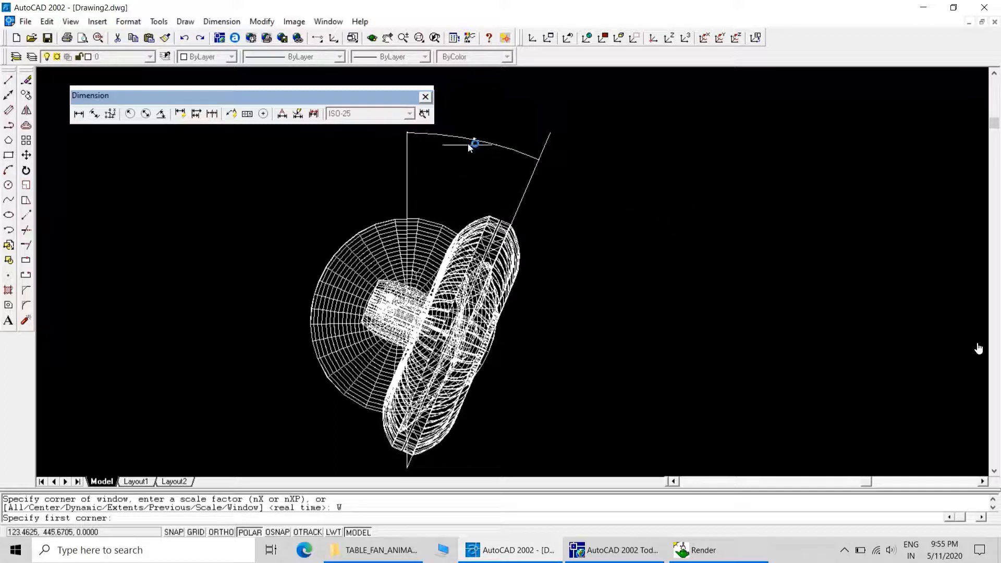
pyautogui.click(468, 124)
pyautogui.click(480, 152)
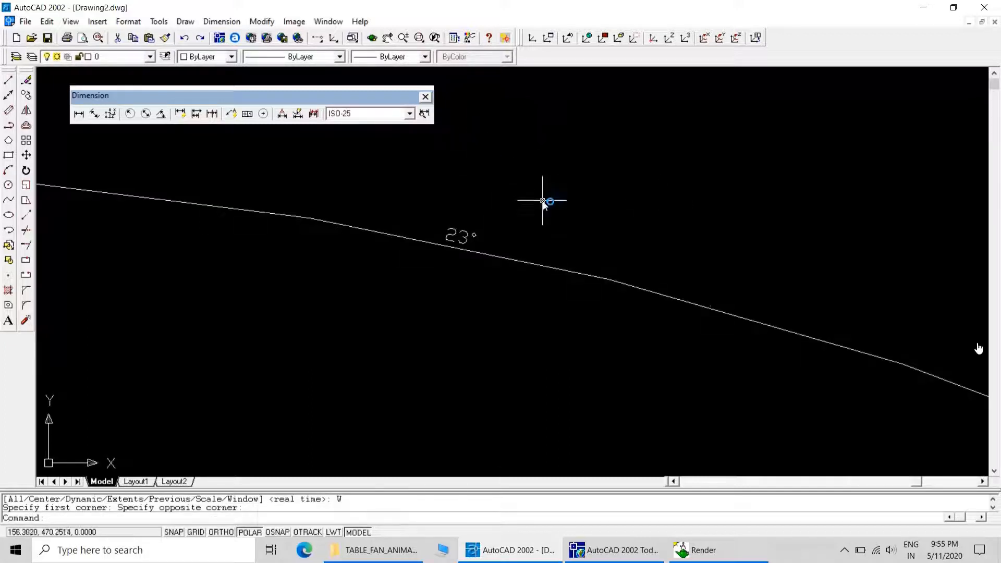
pyautogui.press('Escape')
pyautogui.press('Escape')
pyautogui.write('Z')
pyautogui.press('Return')
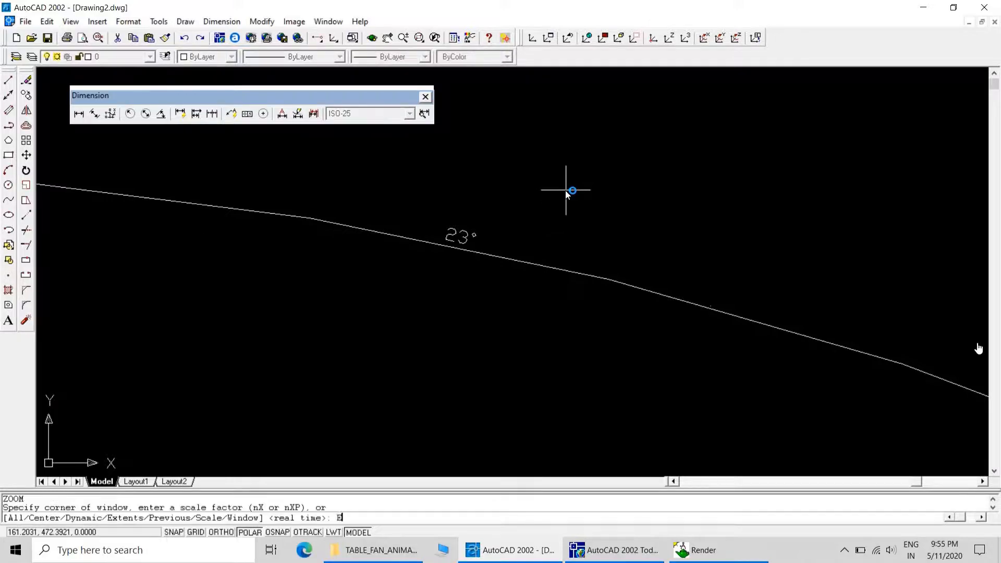
pyautogui.write('p')
pyautogui.press('Return')
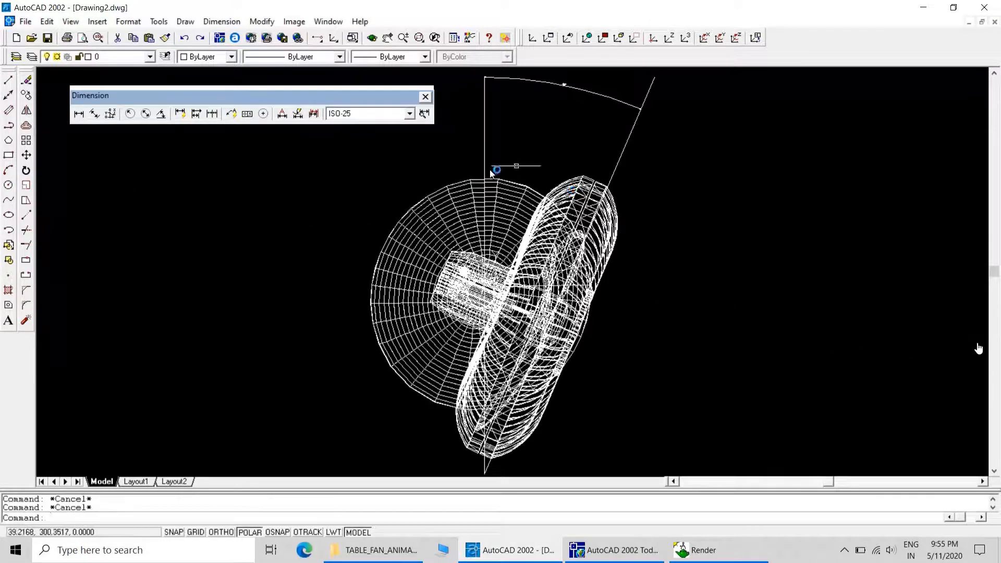
# Step: Erase the angular dimension together with the vertical and inclined construction lines
pyautogui.click(666, 133)
pyautogui.click(472, 82)
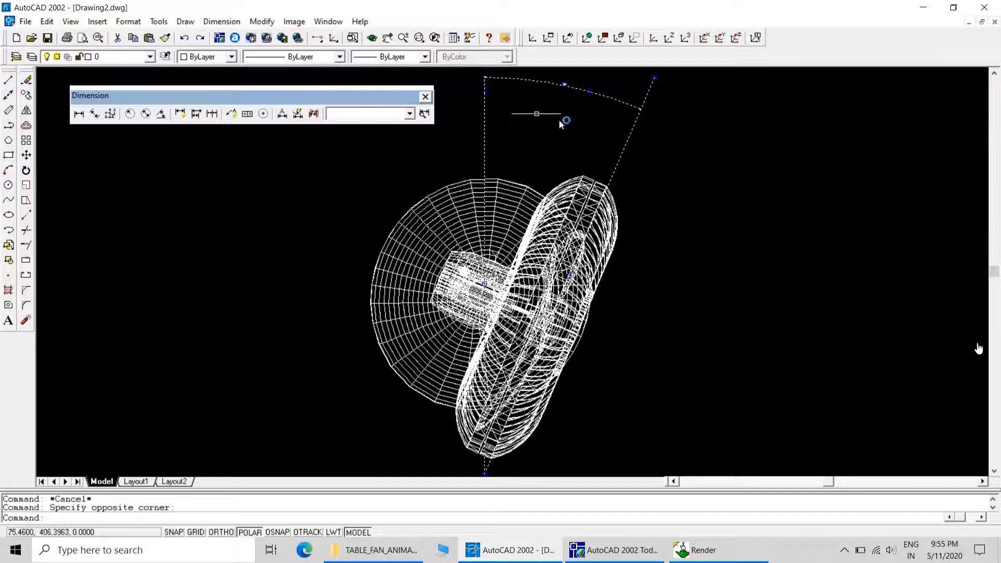
pyautogui.press('Delete')
pyautogui.press('Escape')
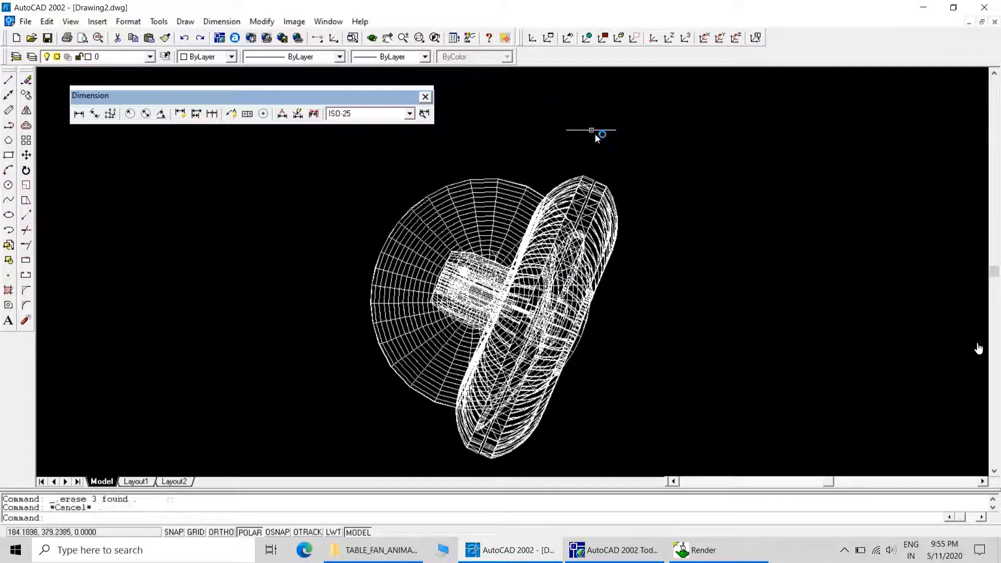
pyautogui.press('Escape')
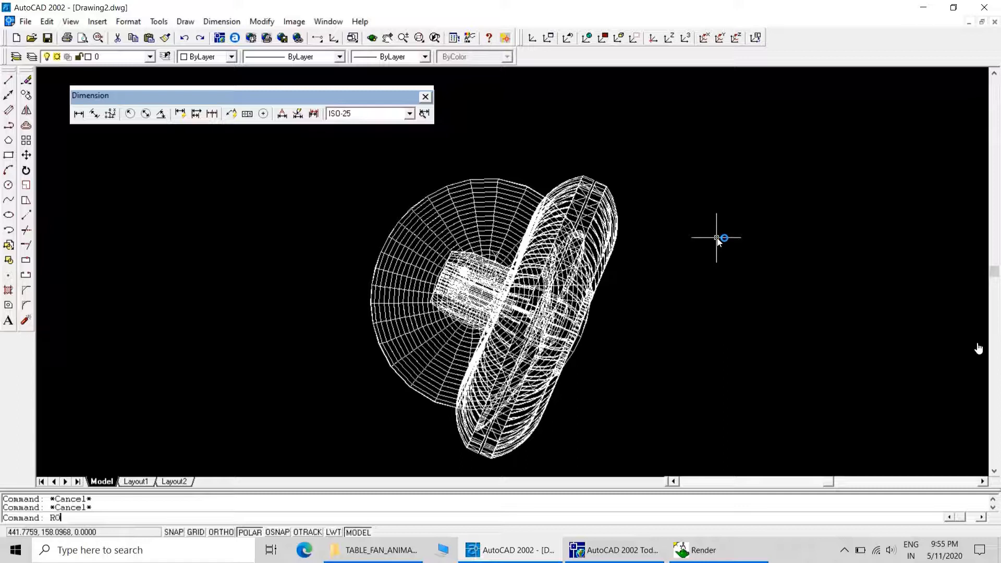
# Step: Rotate all the fan objects in 3D by 23° about the Z axis through a point on the motor housing
pyautogui.write('ROTATE3D')
pyautogui.press('Return')
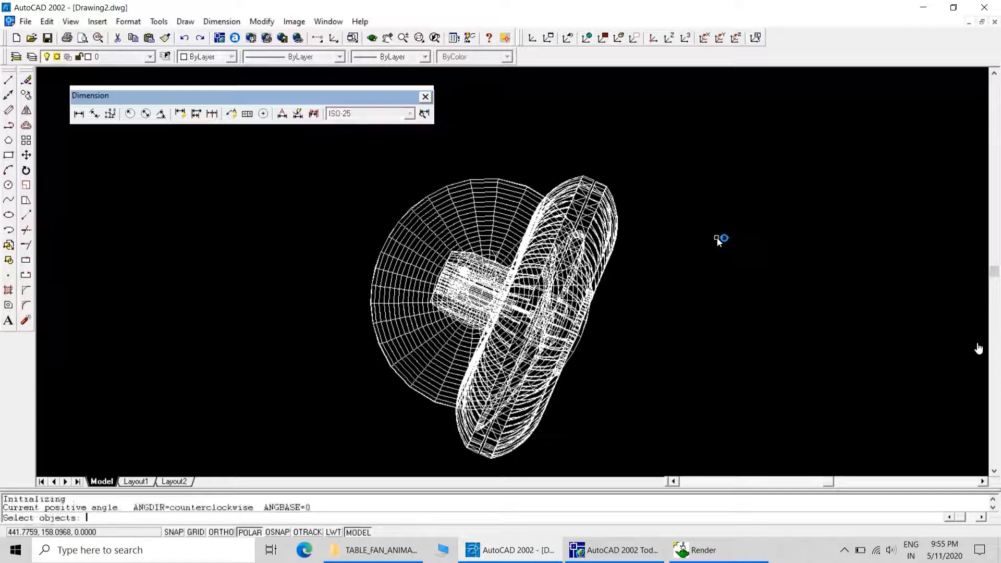
pyautogui.click(714, 400)
pyautogui.click(214, 220)
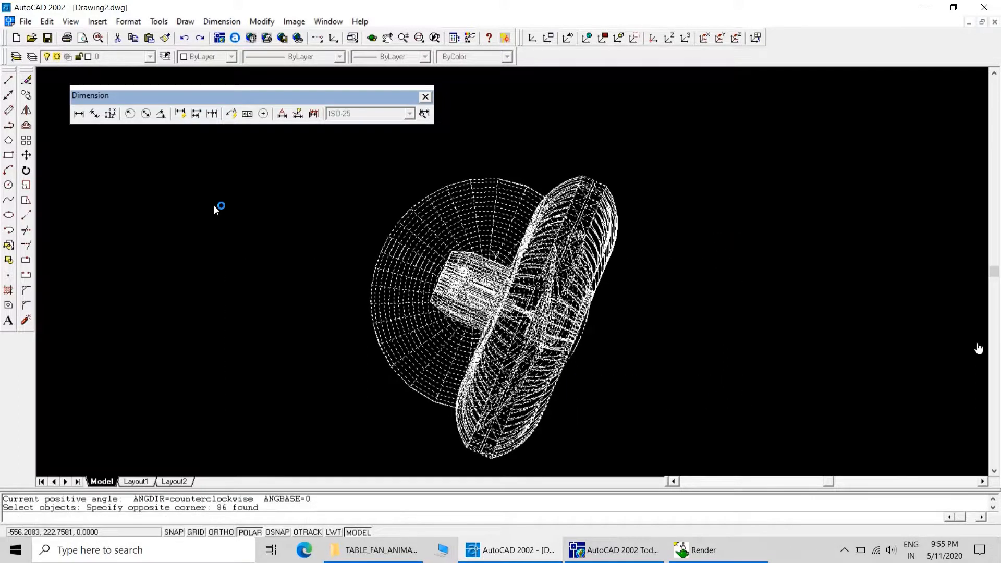
pyautogui.press('Return')
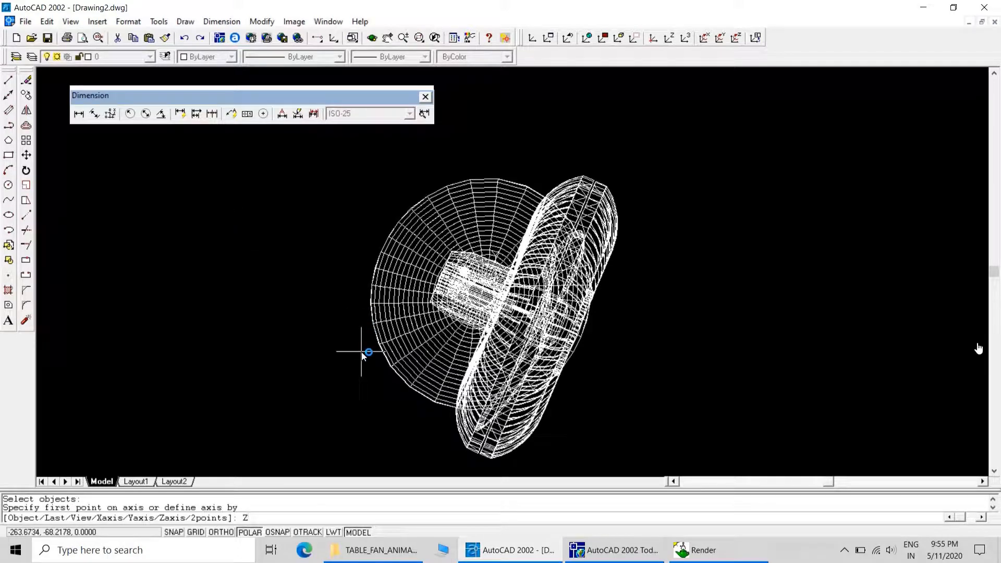
pyautogui.press('Return')
pyautogui.click(488, 295)
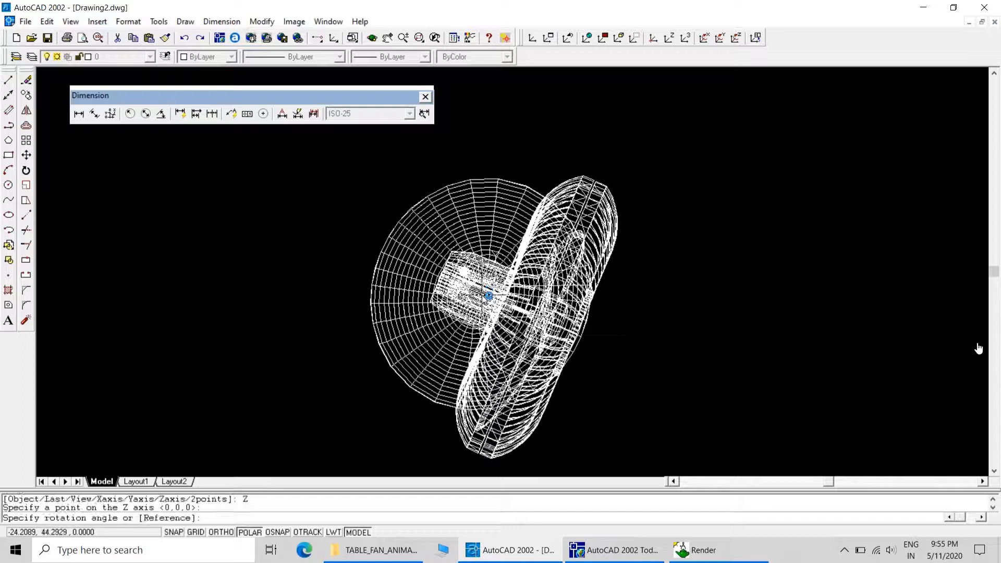
pyautogui.write('23')
pyautogui.press('Return')
pyautogui.click(706, 324)
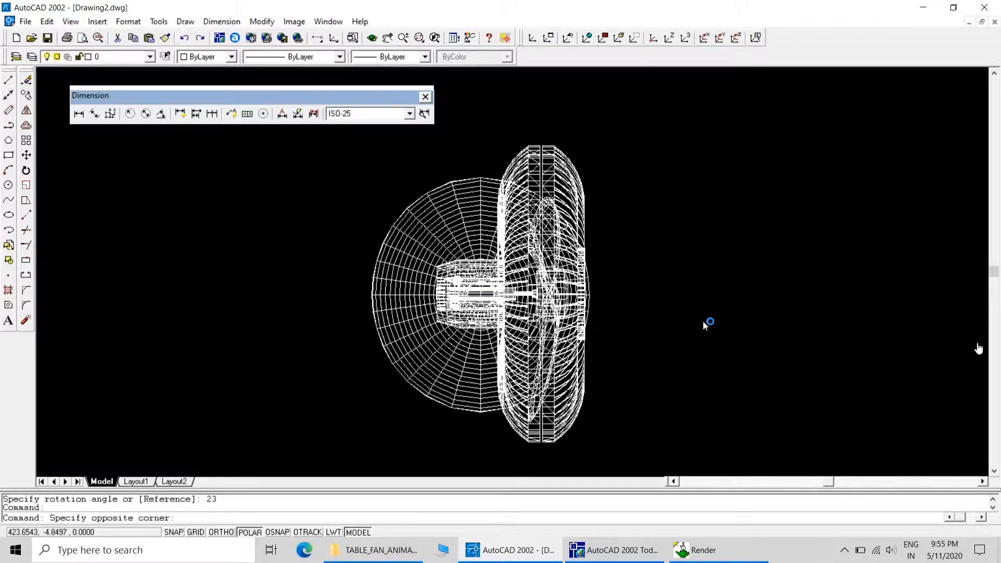
pyautogui.press('Escape')
pyautogui.press('Escape')
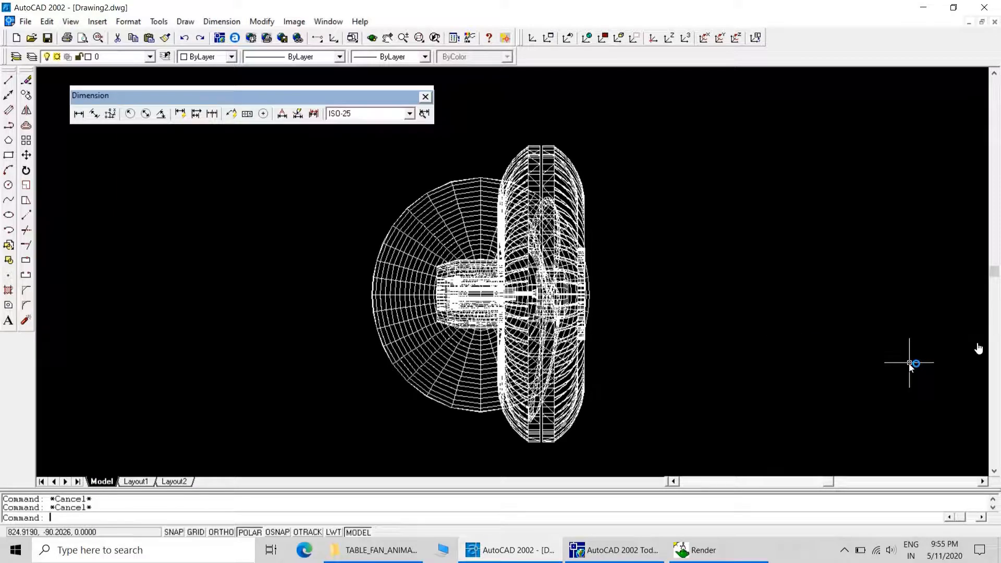
# Step: Display the View toolbar and switch the model to the southeast isometric view
pyautogui.rightClick(437, 41)
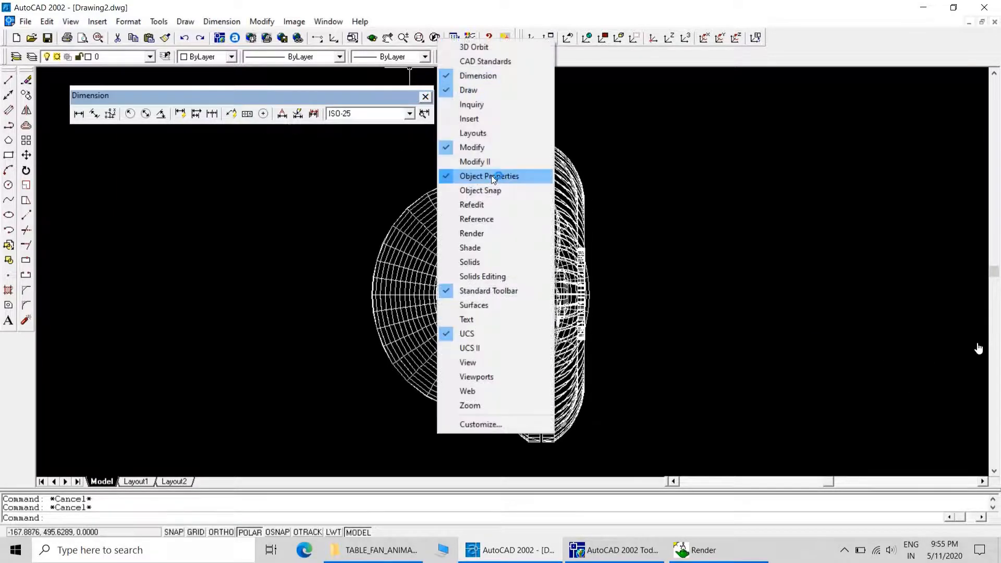
pyautogui.click(489, 362)
pyautogui.click(198, 187)
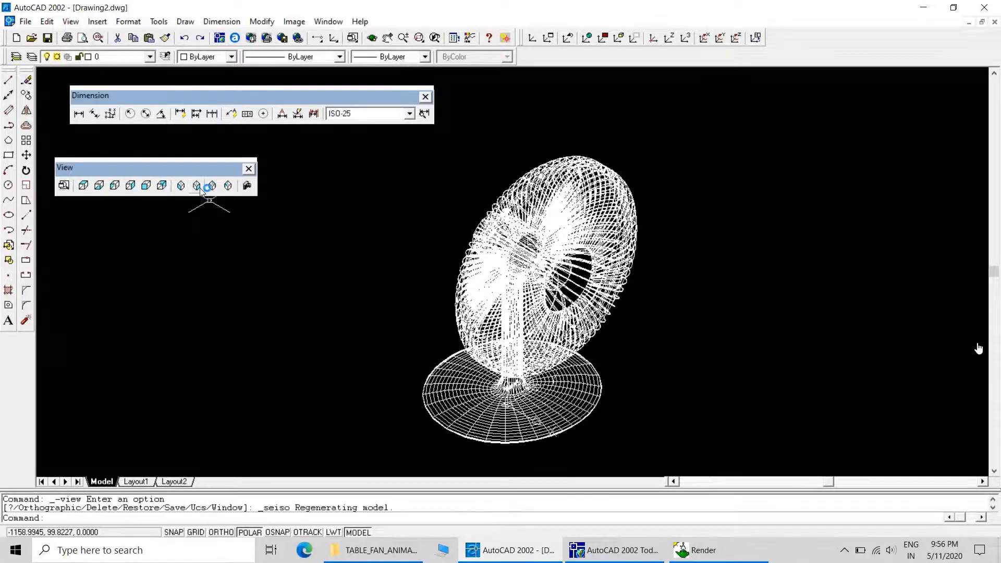
pyautogui.press('Escape')
pyautogui.press('Escape')
# Step: Hide the Dimension toolbar and dock the View toolbar beside the Object Properties toolbar
pyautogui.moveTo(208, 177)
pyautogui.mouseDown()
pyautogui.moveTo(560, 140)
pyautogui.moveTo(575, 102)
pyautogui.mouseUp()
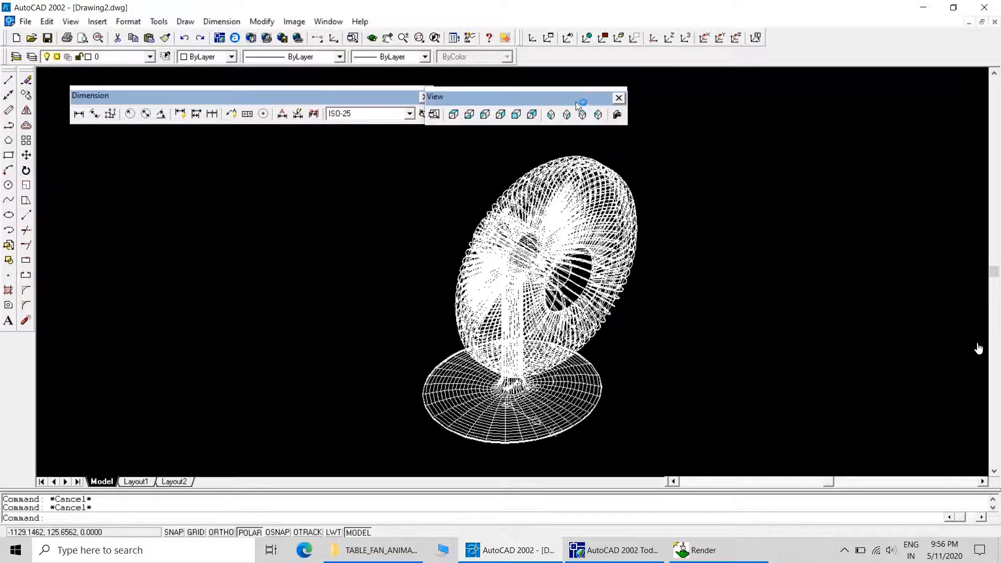
pyautogui.click(424, 97)
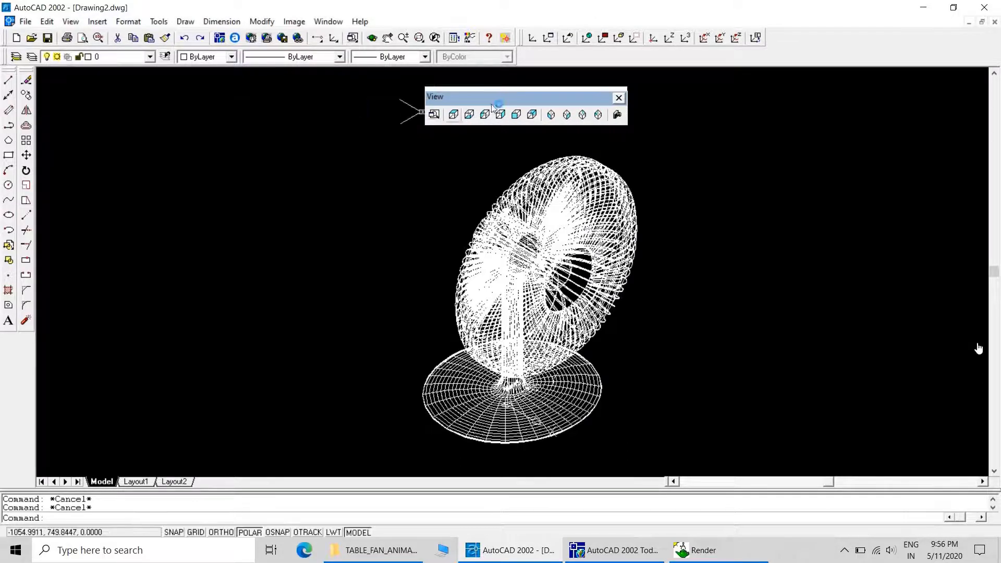
pyautogui.moveTo(517, 97); pyautogui.dragTo(619, 58)
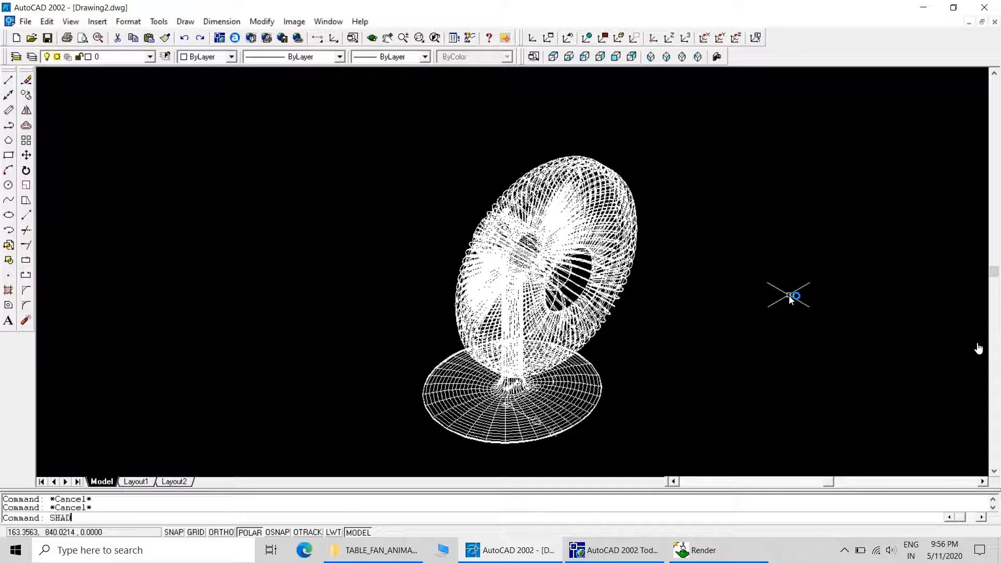
# Step: Set the shade mode to Gouraud for the fan model, leaving nothing selected
pyautogui.press('Return')
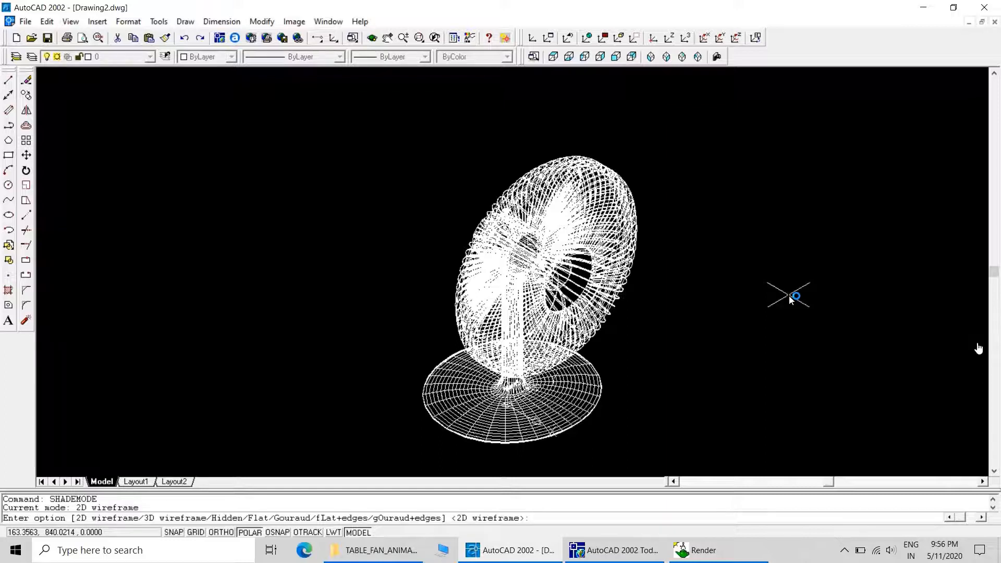
pyautogui.write('G')
pyautogui.press('Return')
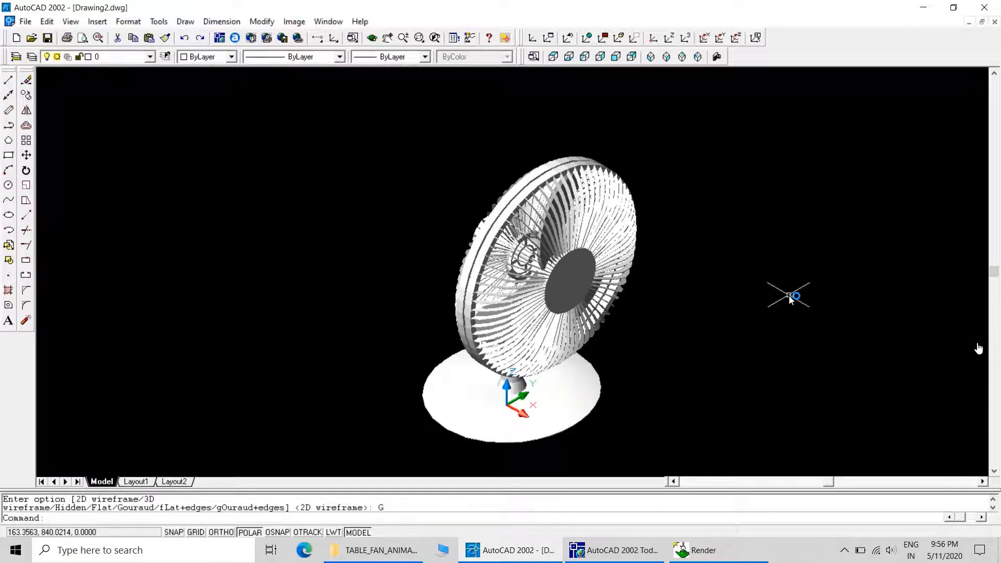
pyautogui.click(625, 200)
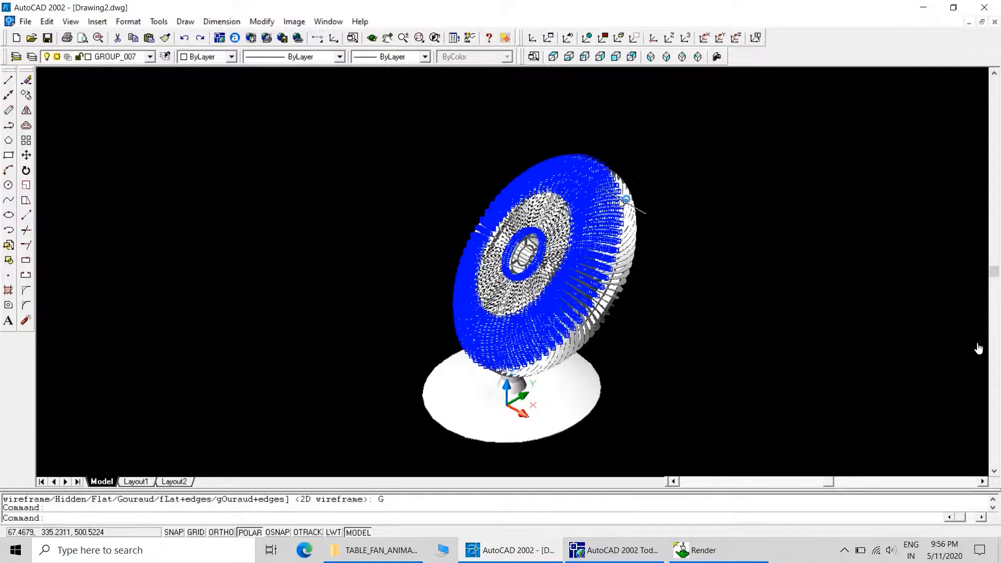
pyautogui.press('Escape')
pyautogui.press('Escape')
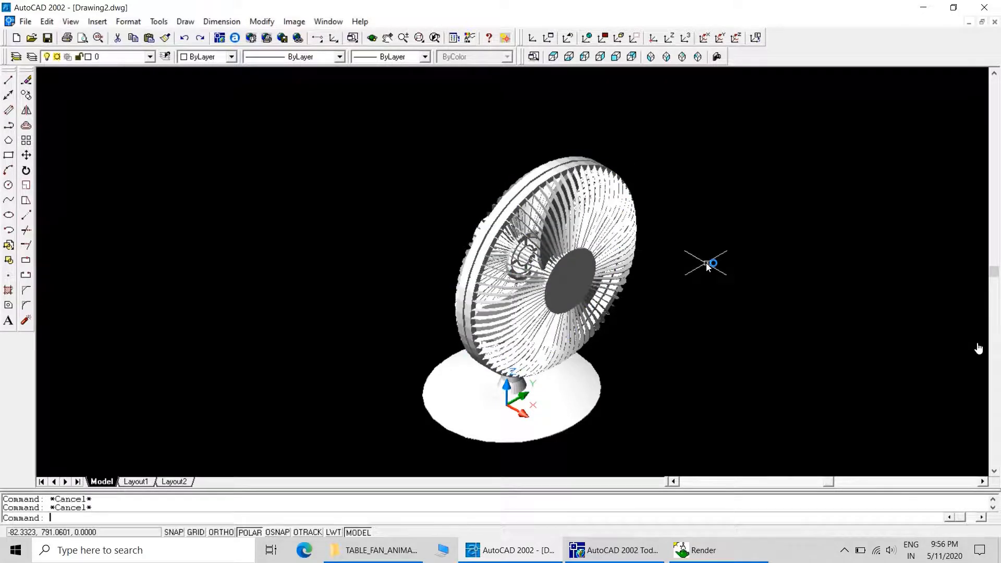
# Step: Create a new layer named BLADES
pyautogui.click(31, 56)
pyautogui.click(603, 130)
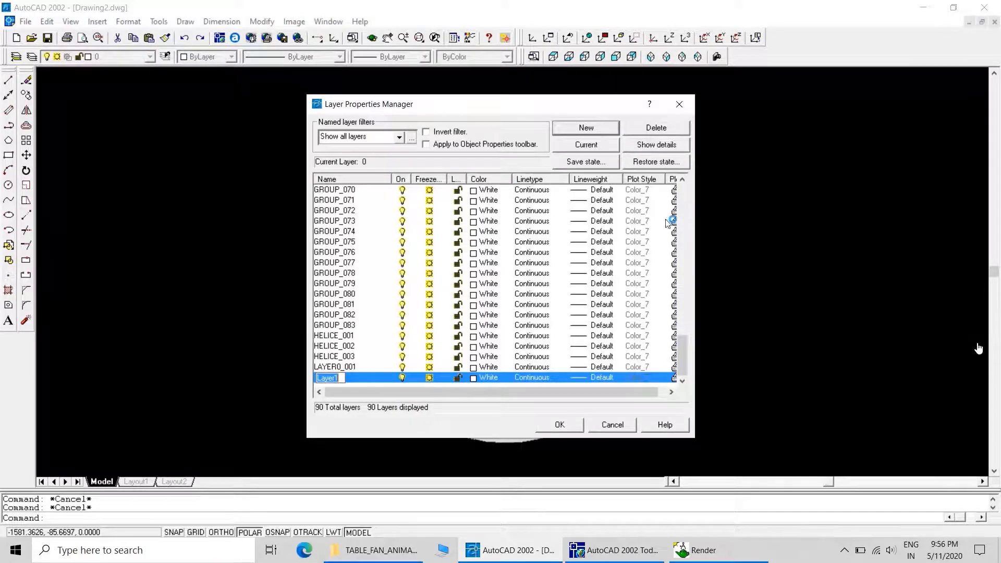
pyautogui.write('BLADES')
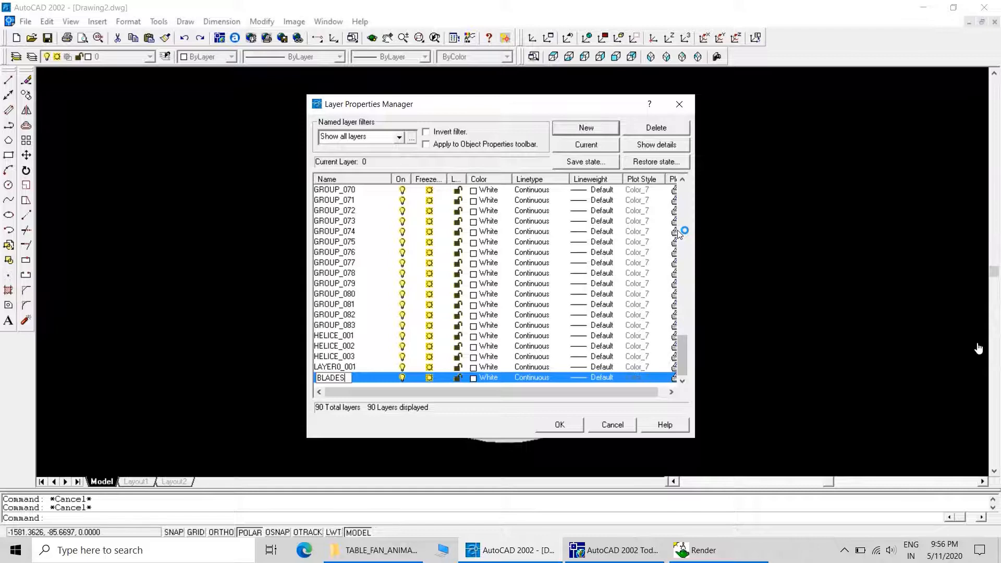
pyautogui.click(559, 424)
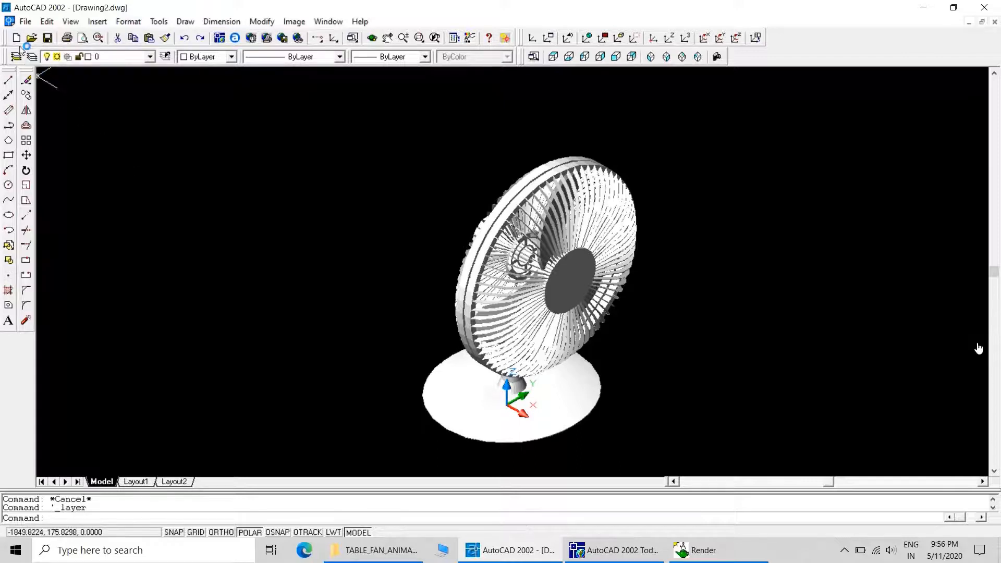
# Step: Create a new layer named MOVING PARTS
pyautogui.click(32, 58)
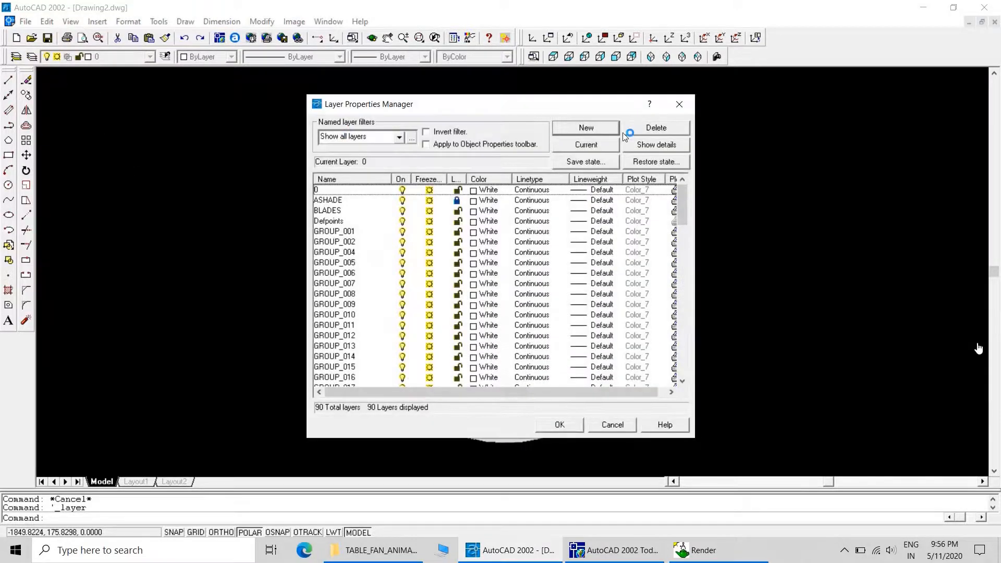
pyautogui.click(605, 125)
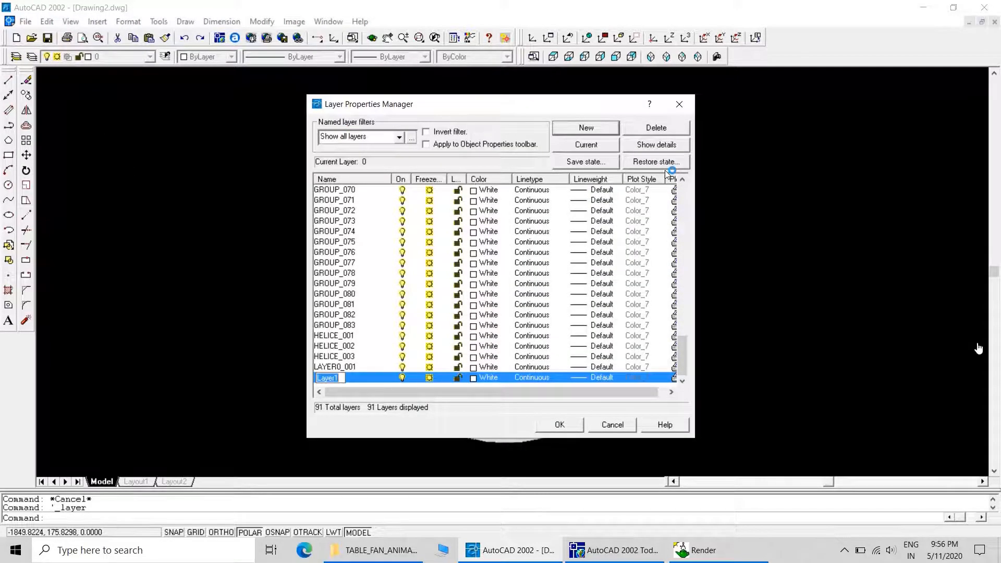
pyautogui.write('MOVING PARTS')
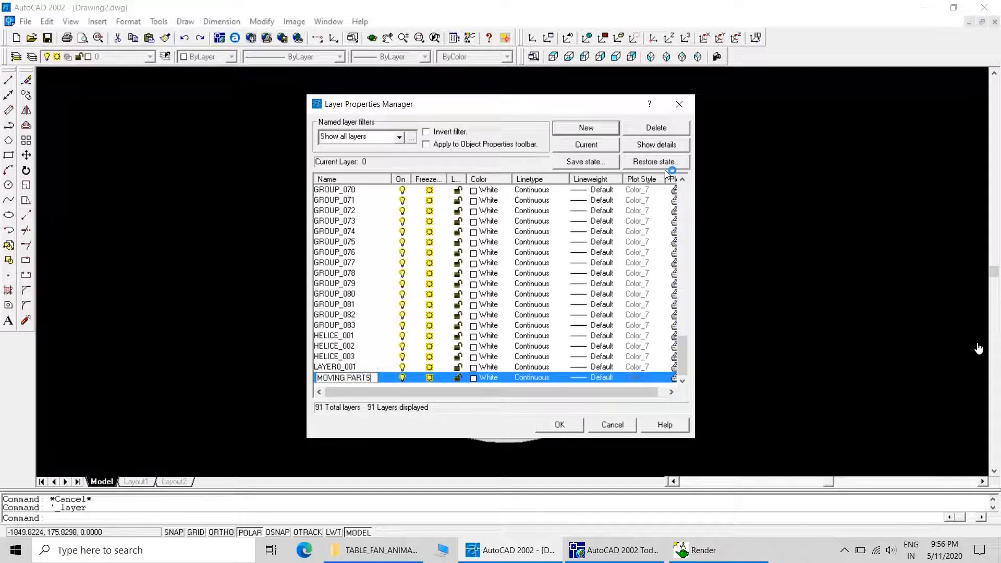
pyautogui.click(558, 424)
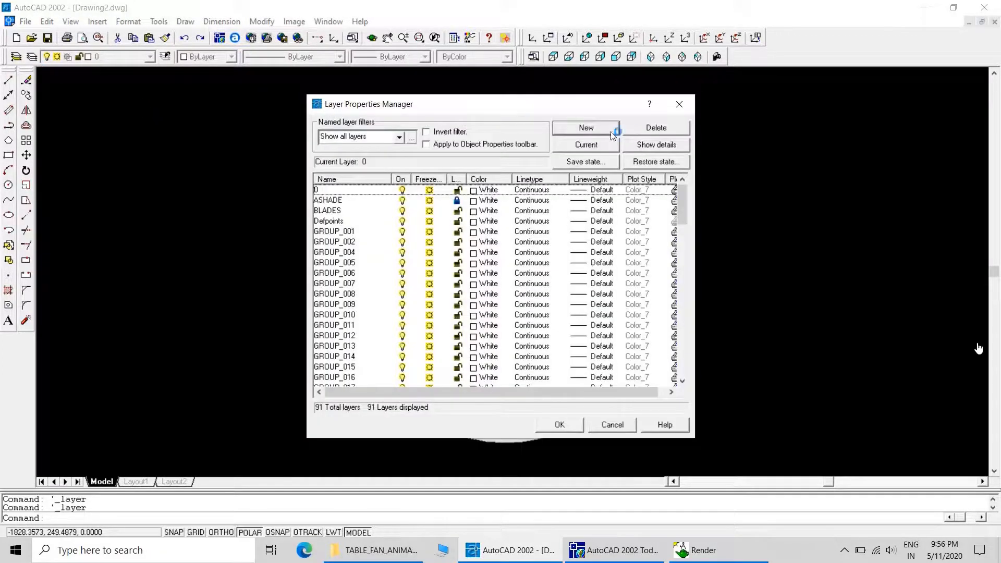
# Step: Add another new layer named STAND
pyautogui.click(585, 128)
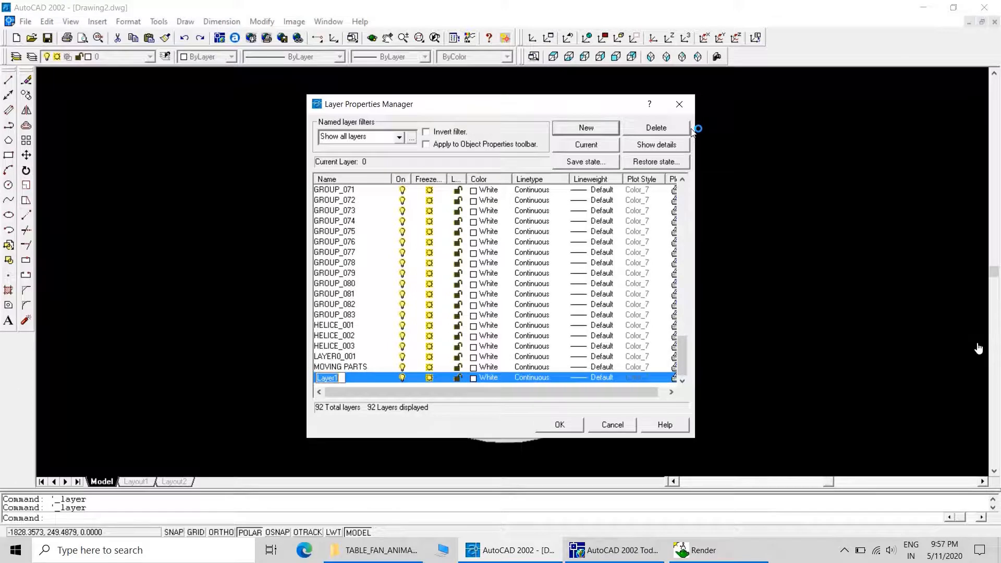
pyautogui.write('STAND')
pyautogui.click(561, 425)
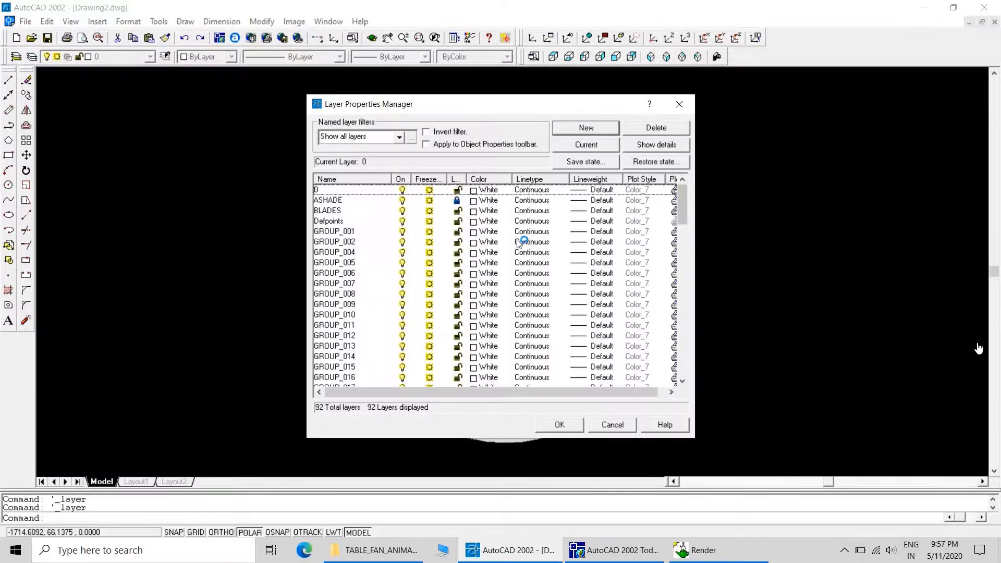
# Step: Set the BLADES layer's color to 120
pyautogui.click(344, 210)
pyautogui.click(482, 211)
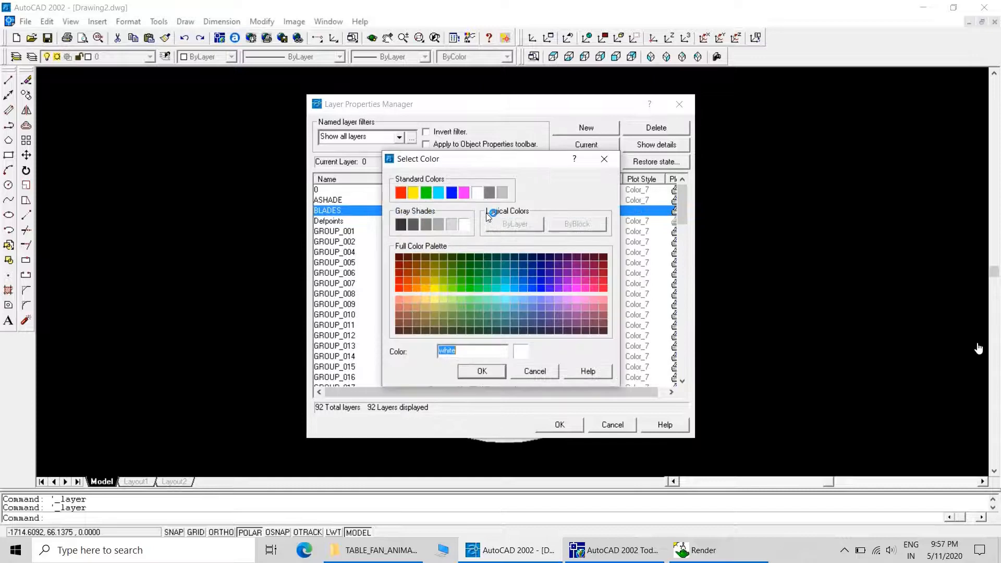
pyautogui.click(500, 293)
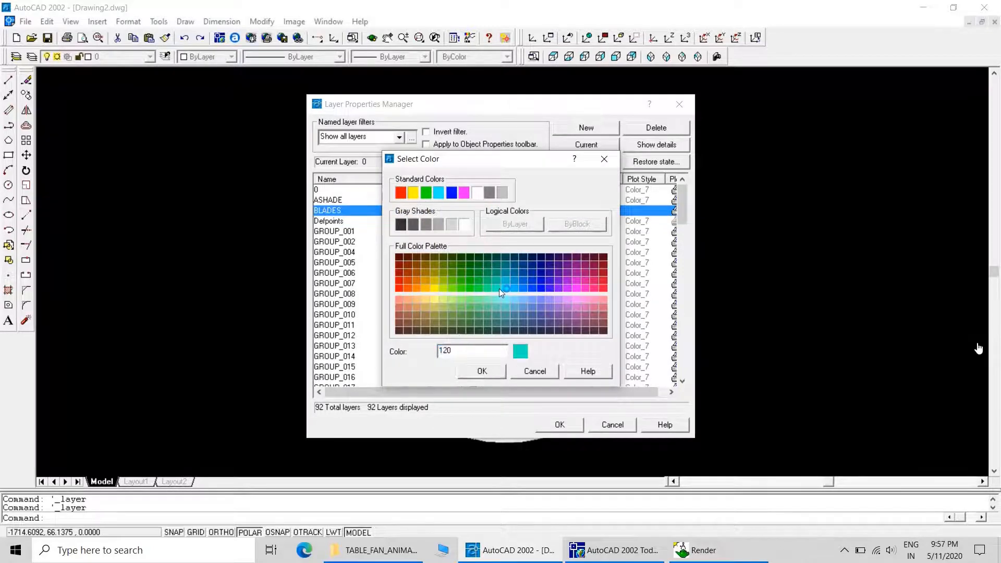
pyautogui.click(494, 372)
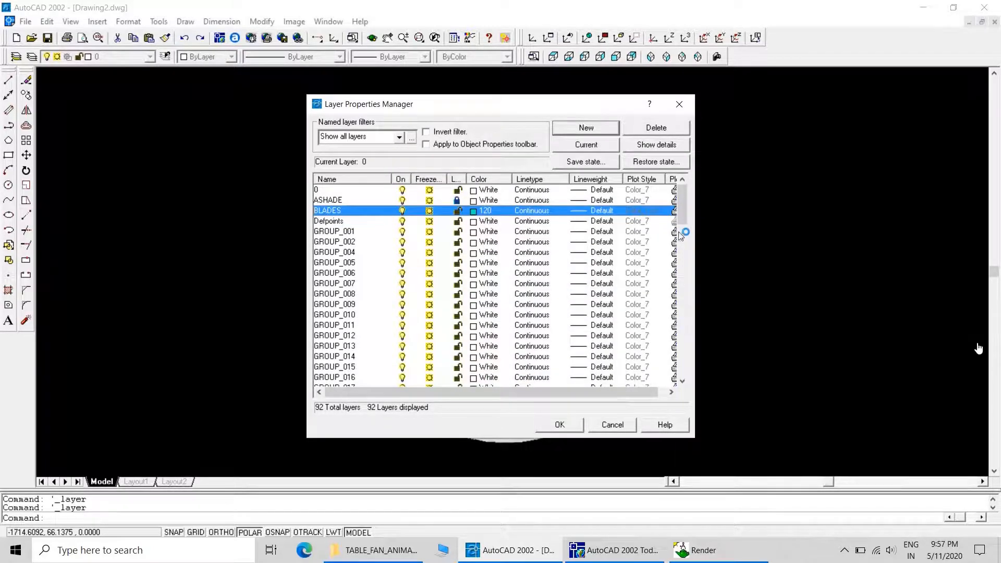
# Step: Set the MOVING PARTS layer's color to 150
pyautogui.moveTo(681, 201); pyautogui.dragTo(682, 352)
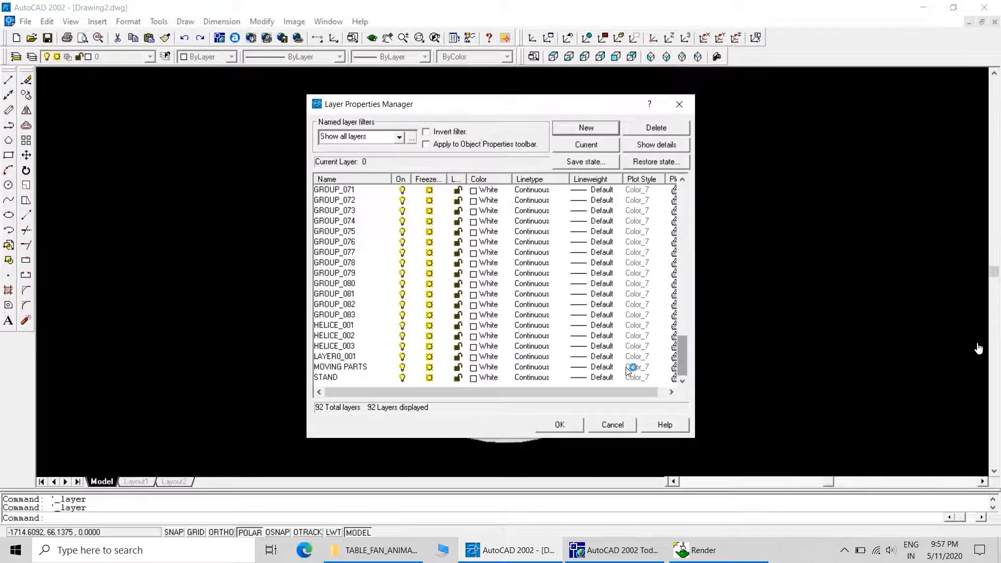
pyautogui.click(393, 368)
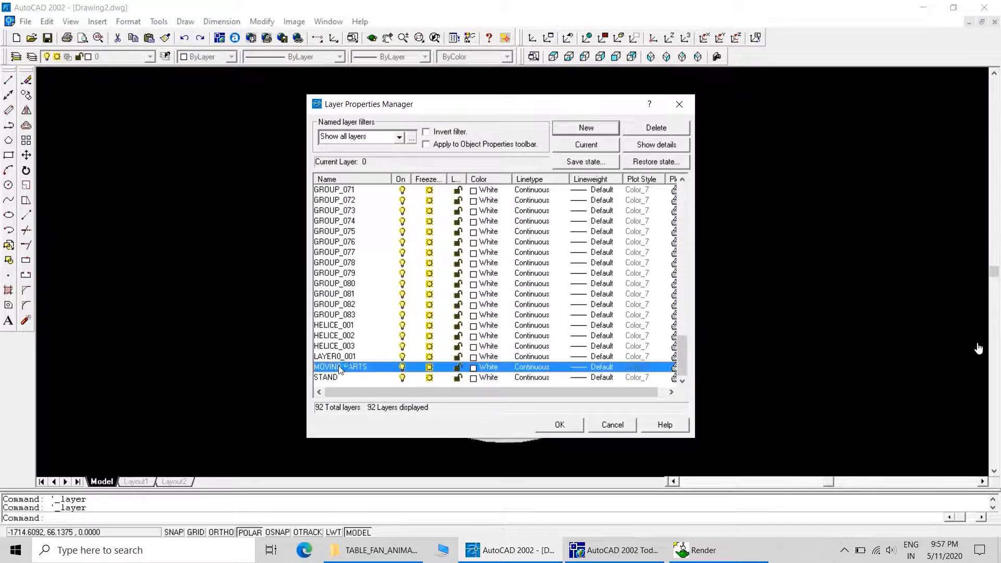
pyautogui.click(483, 368)
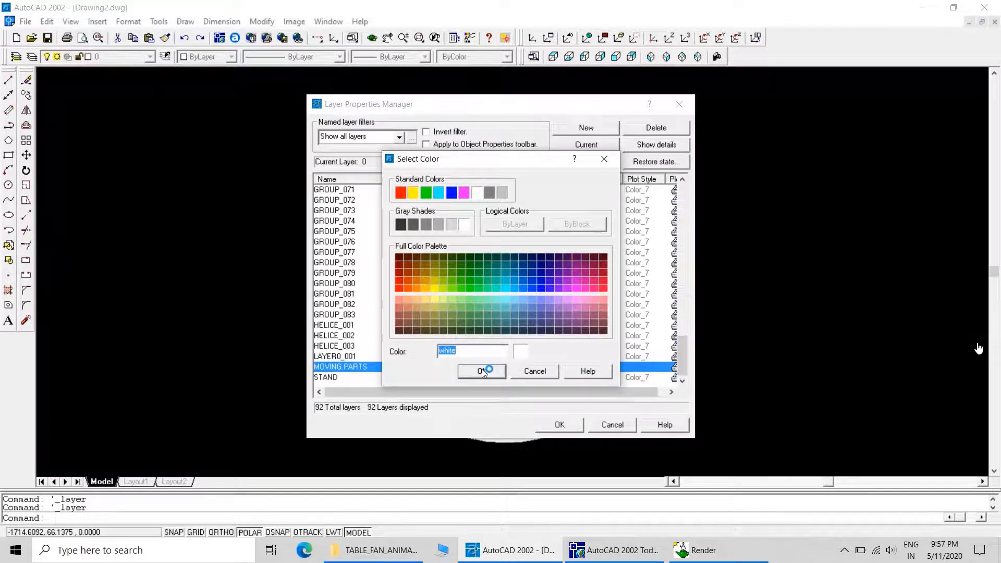
pyautogui.click(524, 289)
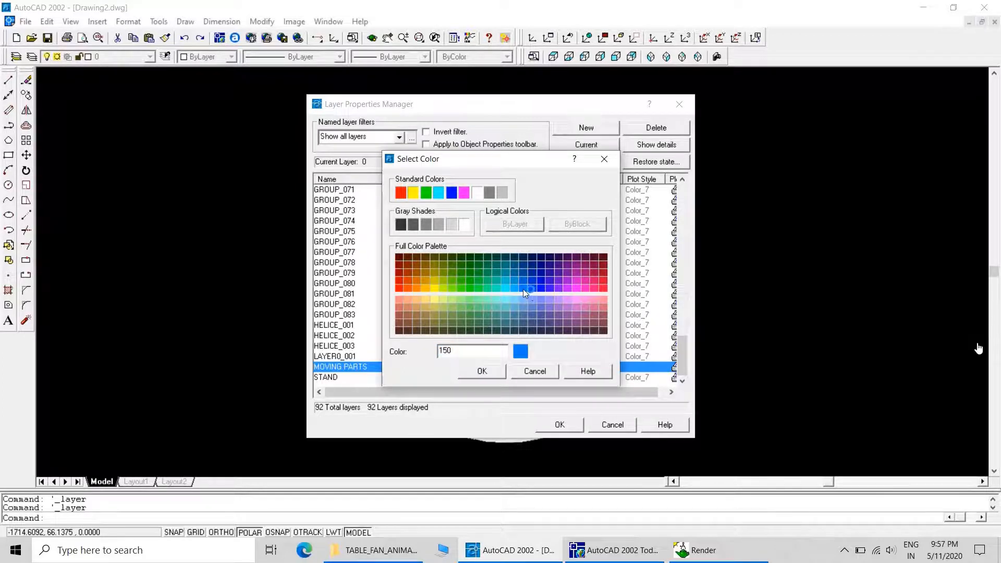
pyautogui.click(482, 371)
# Step: Set the STAND layer's color to 181 and close the layer manager without confirming the color changes
pyautogui.click(329, 377)
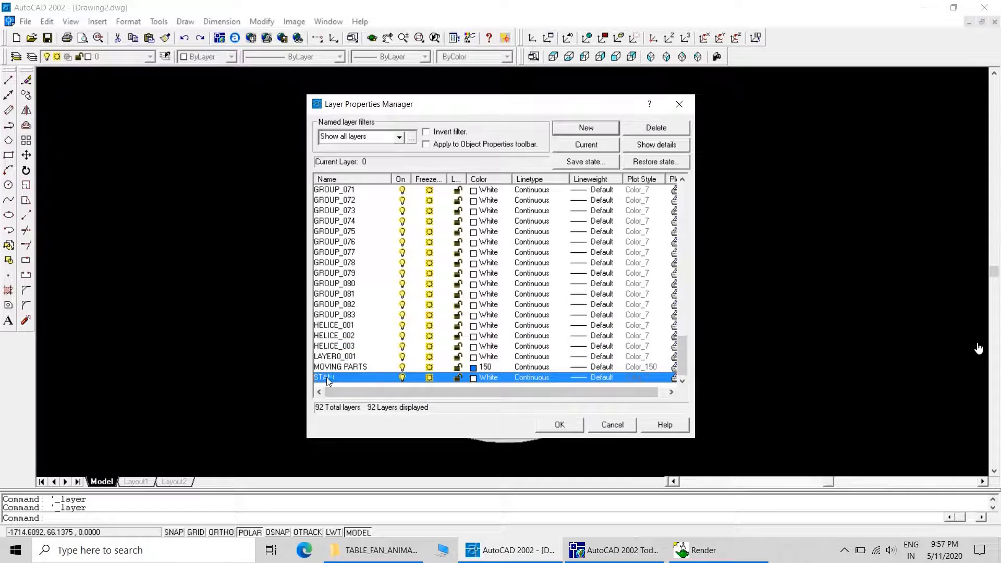
pyautogui.click(487, 378)
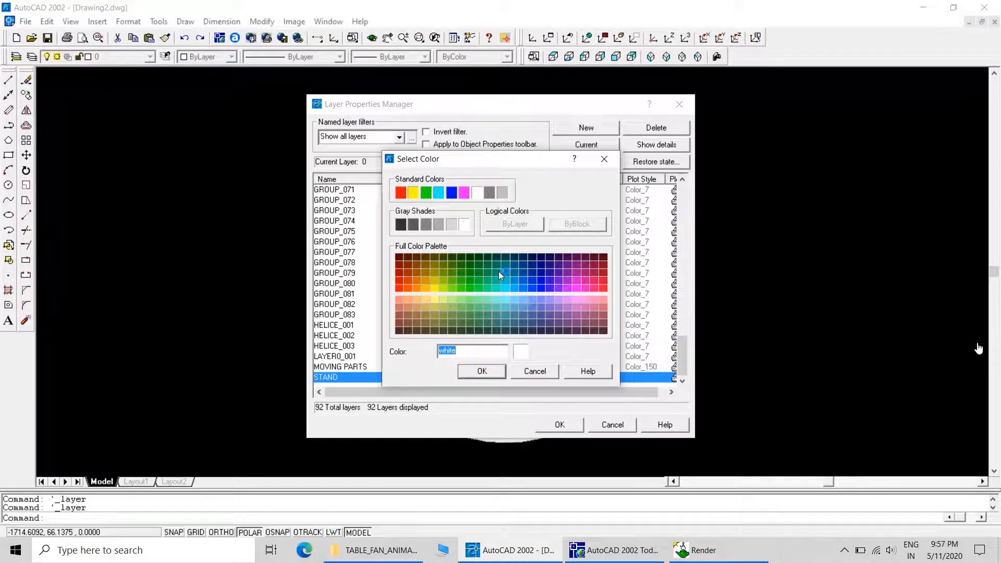
pyautogui.click(488, 299)
pyautogui.click(515, 352)
pyautogui.click(548, 303)
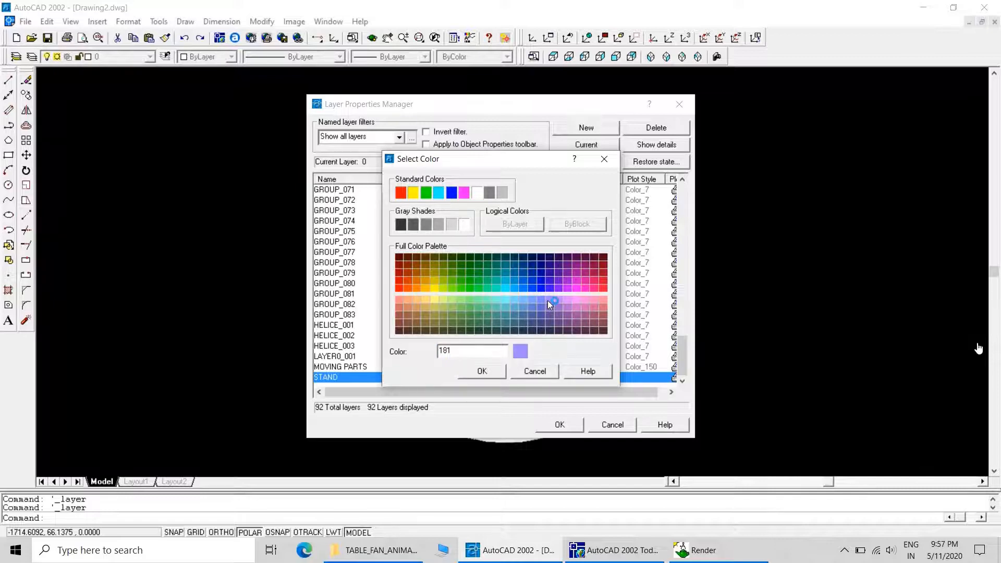
pyautogui.click(490, 371)
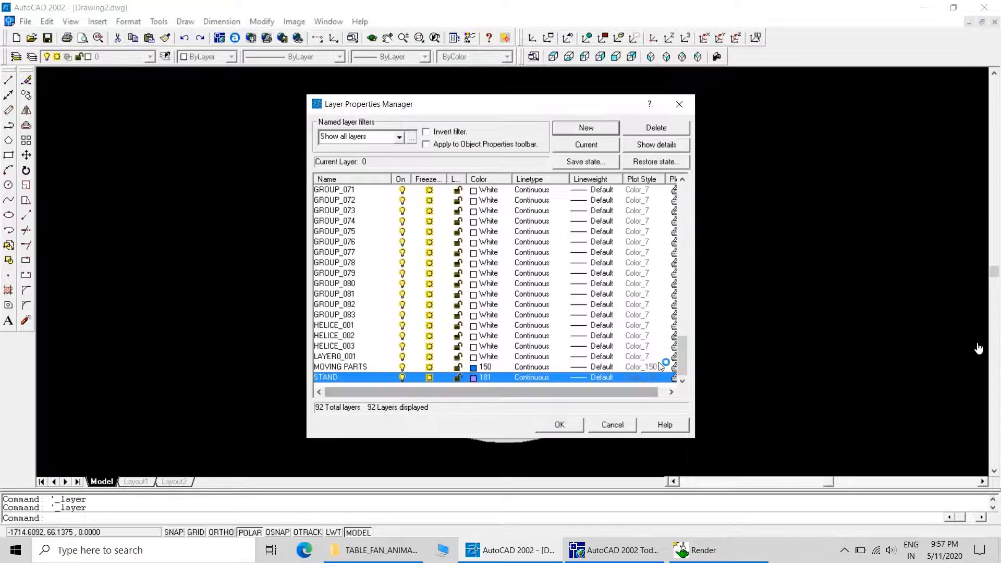
pyautogui.moveTo(679, 351); pyautogui.dragTo(682, 211)
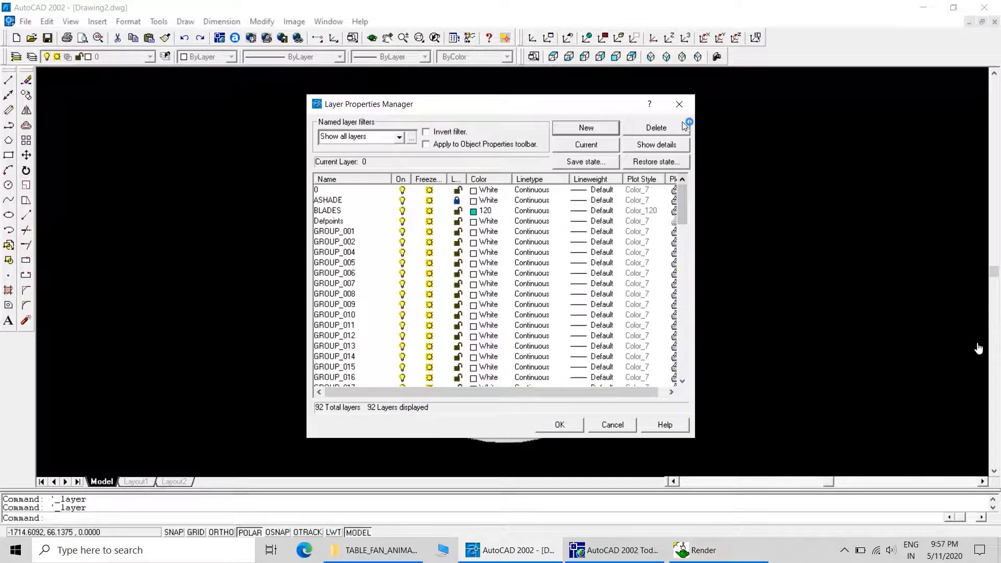
pyautogui.click(680, 105)
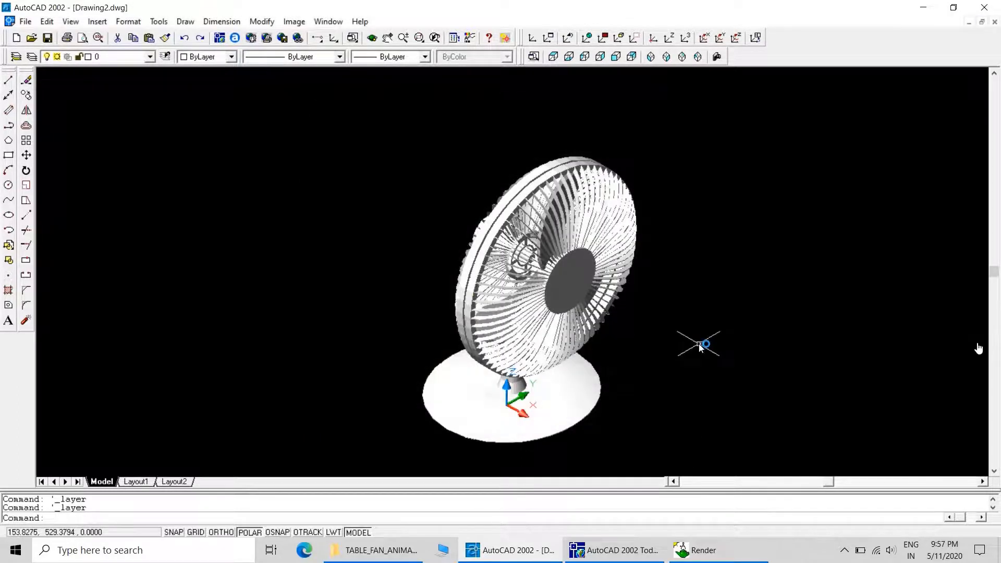
# Step: Assign the three fan blades and the central shaft behind them to the BLADES layer, leaving nothing selected
pyautogui.press('Escape')
pyautogui.press('Escape')
pyautogui.write('z')
pyautogui.press('Return')
pyautogui.write('w')
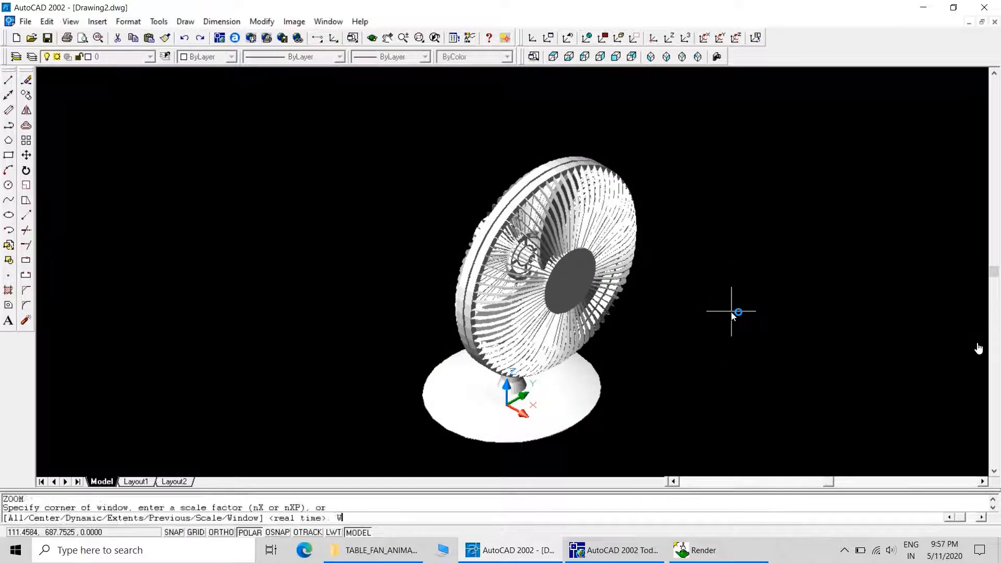
pyautogui.press('Return')
pyautogui.click(465, 195)
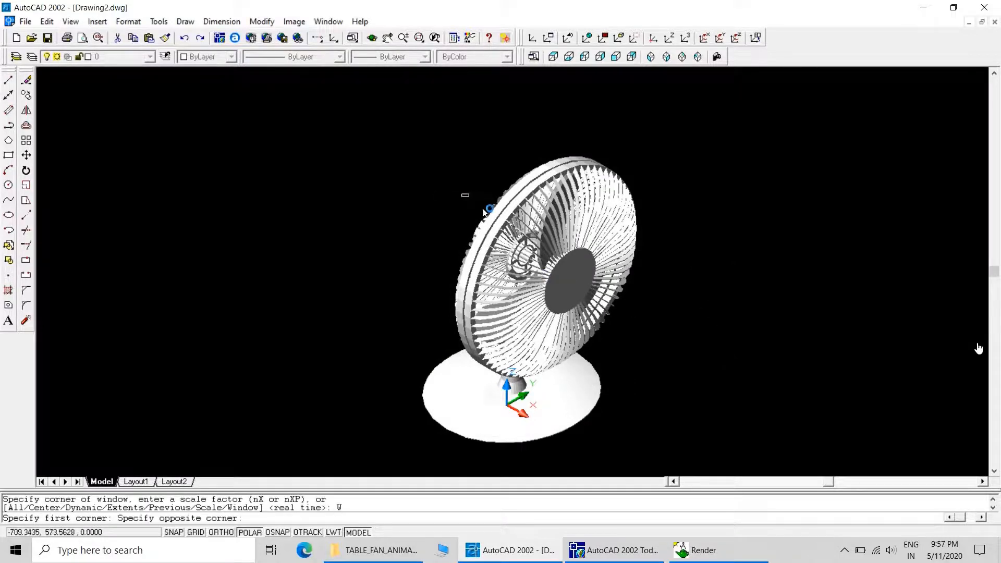
pyautogui.click(668, 331)
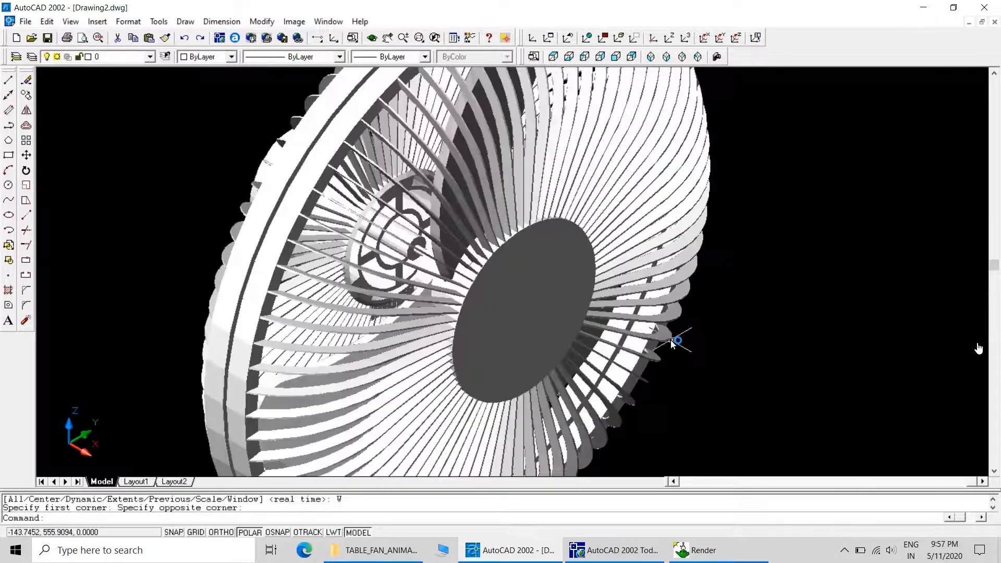
pyautogui.click(438, 234)
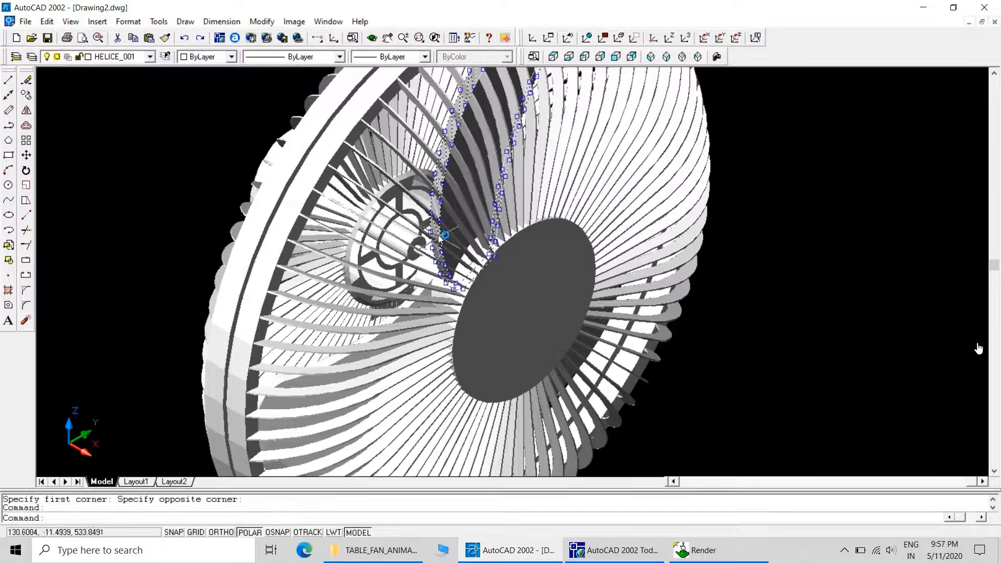
pyautogui.click(293, 385)
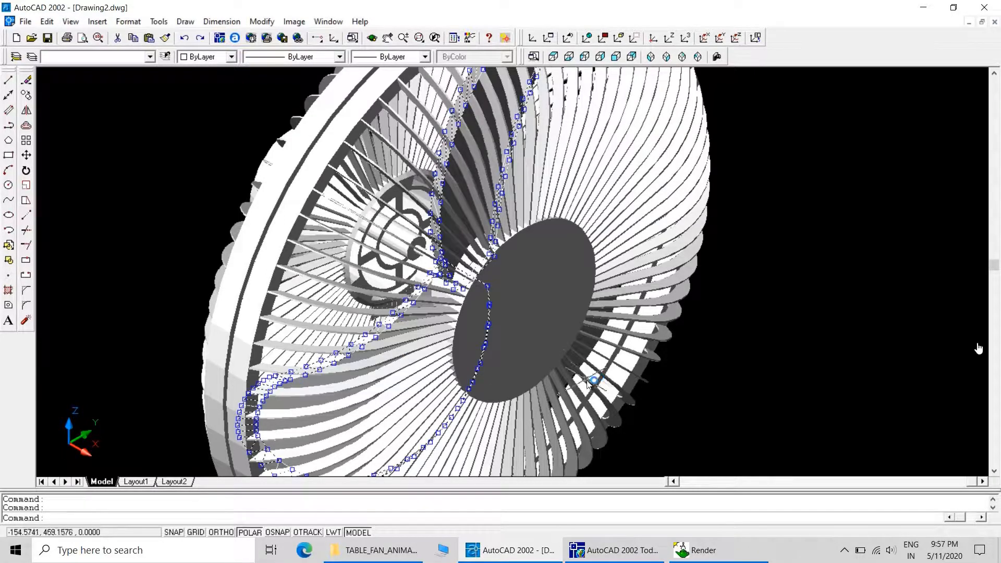
pyautogui.click(591, 358)
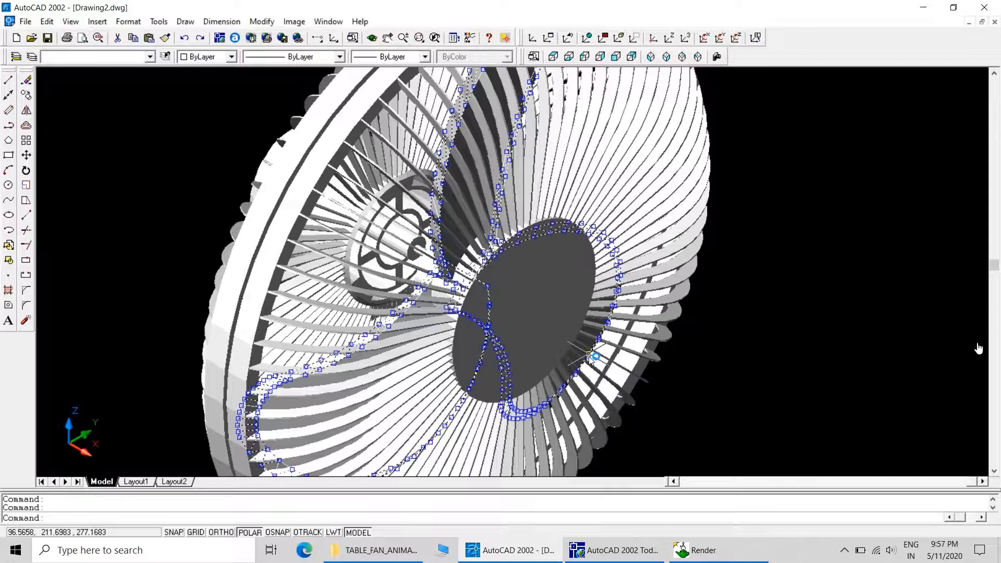
pyautogui.click(412, 254)
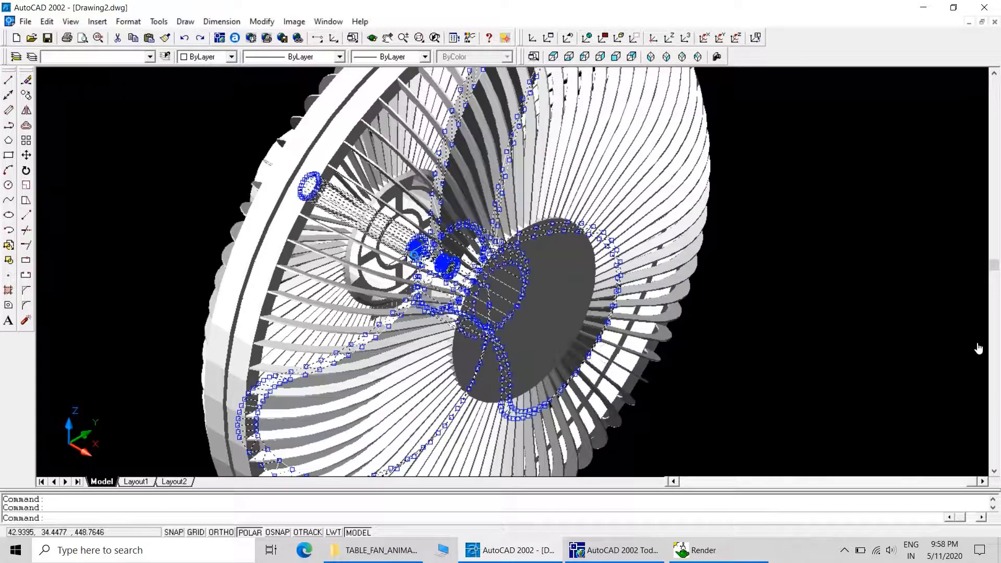
pyautogui.click(149, 57)
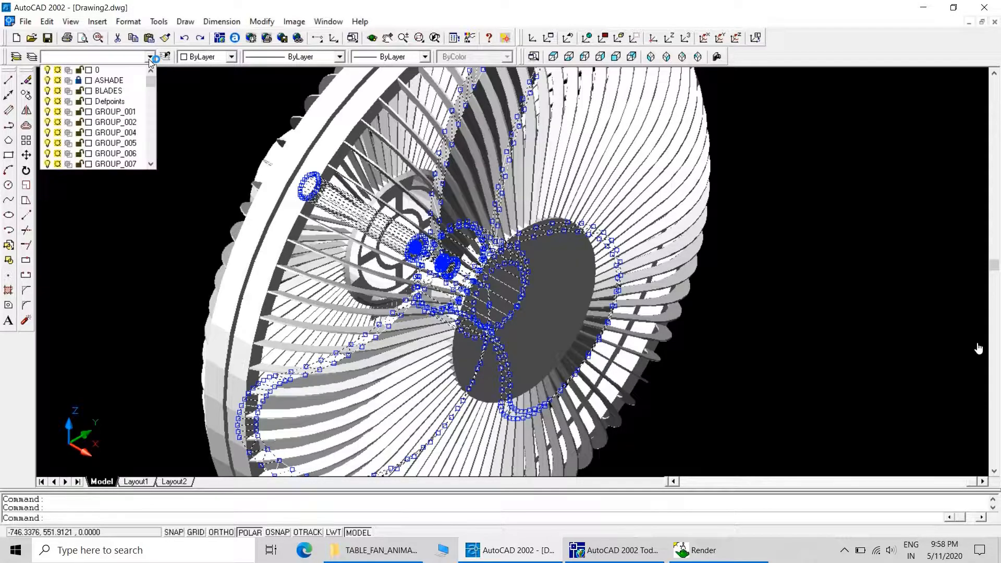
pyautogui.click(130, 90)
pyautogui.press('Escape')
pyautogui.press('Escape')
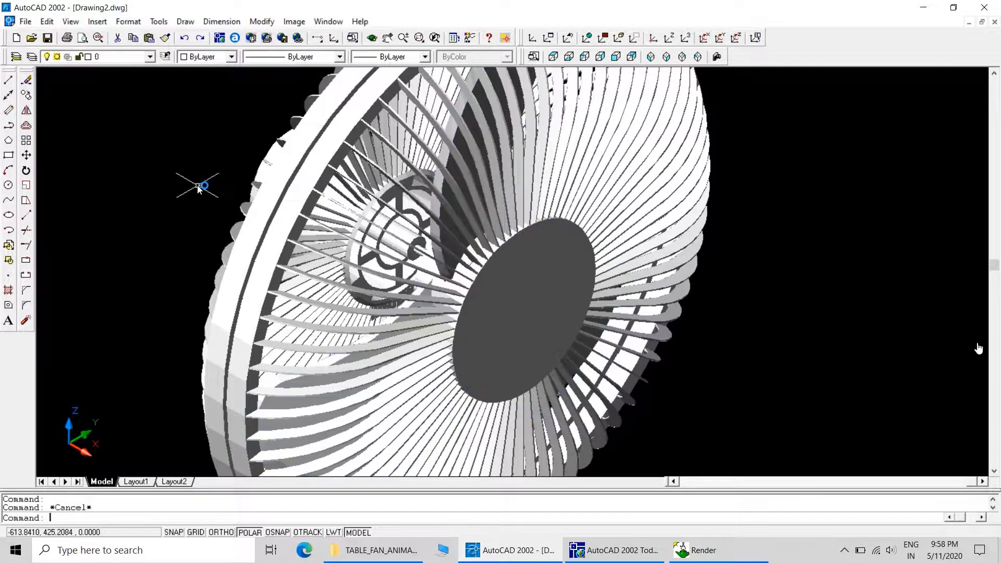
# Step: Set the BLADES layer's color to 130 and apply the change
pyautogui.click(32, 57)
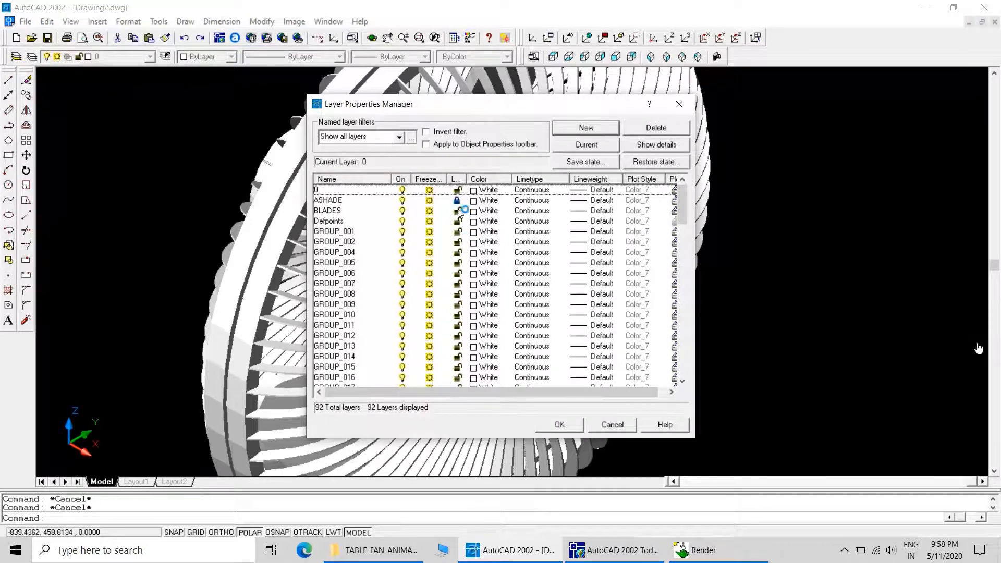
pyautogui.click(484, 211)
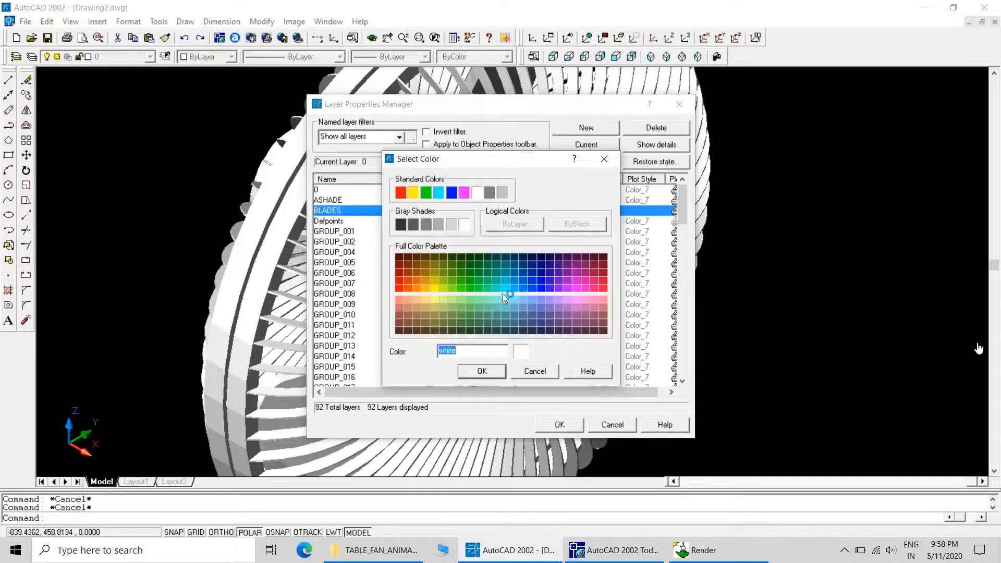
pyautogui.click(503, 291)
pyautogui.click(484, 370)
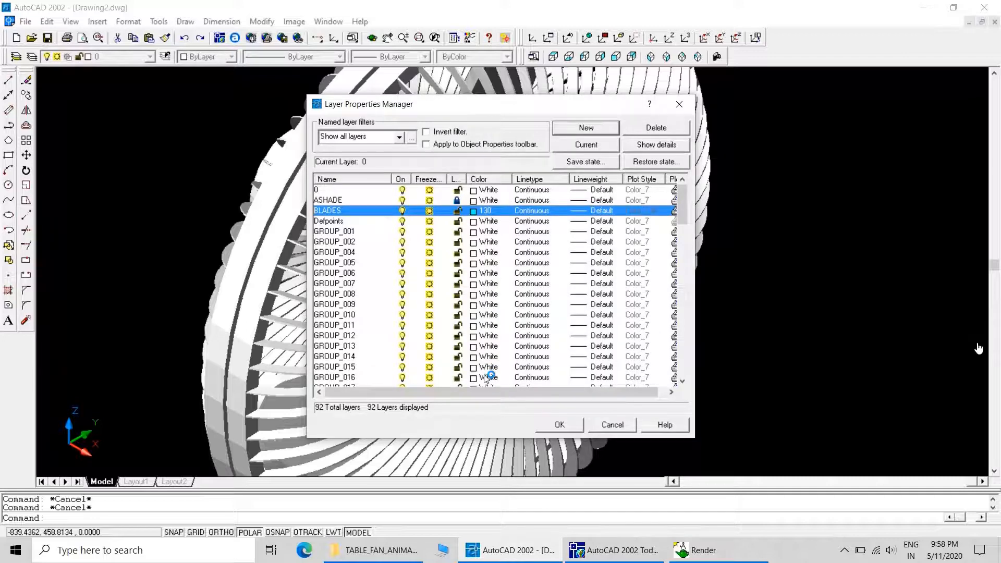
pyautogui.moveTo(682, 206)
pyautogui.mouseDown()
pyautogui.moveTo(681, 380)
pyautogui.moveTo(682, 204)
pyautogui.mouseUp()
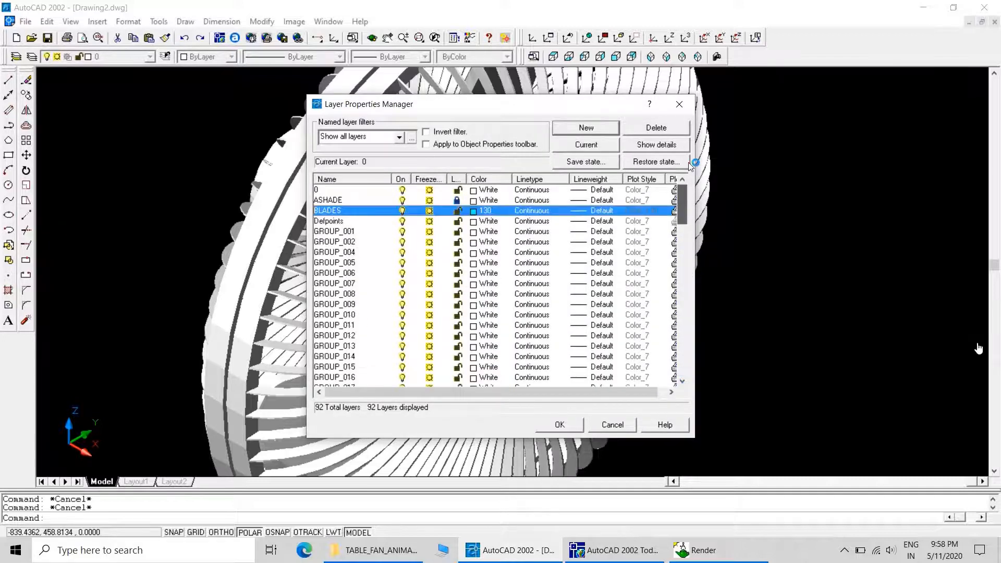
pyautogui.click(560, 424)
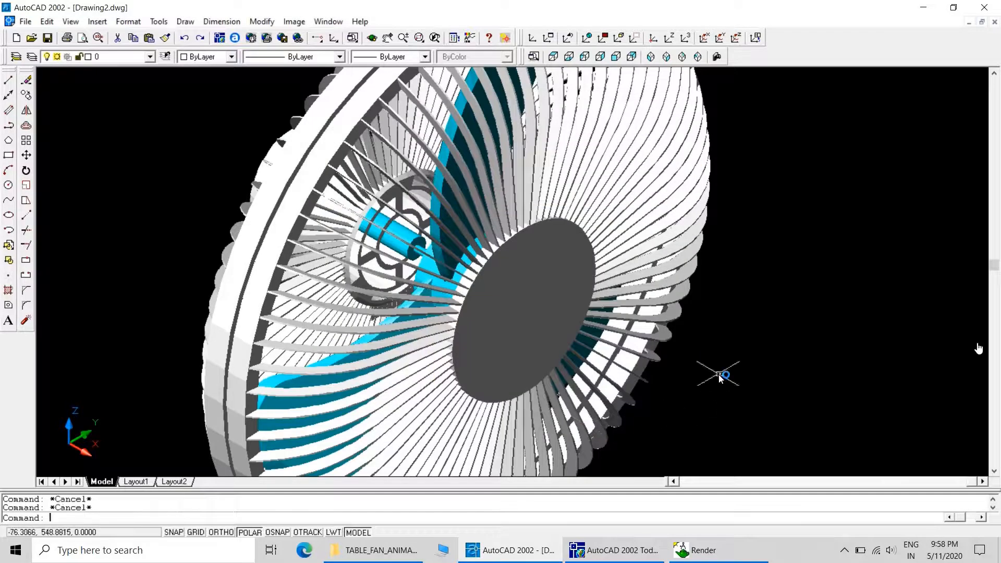
# Step: Set the MOVING PARTS layer's color to 160 and apply the change
pyautogui.click(17, 56)
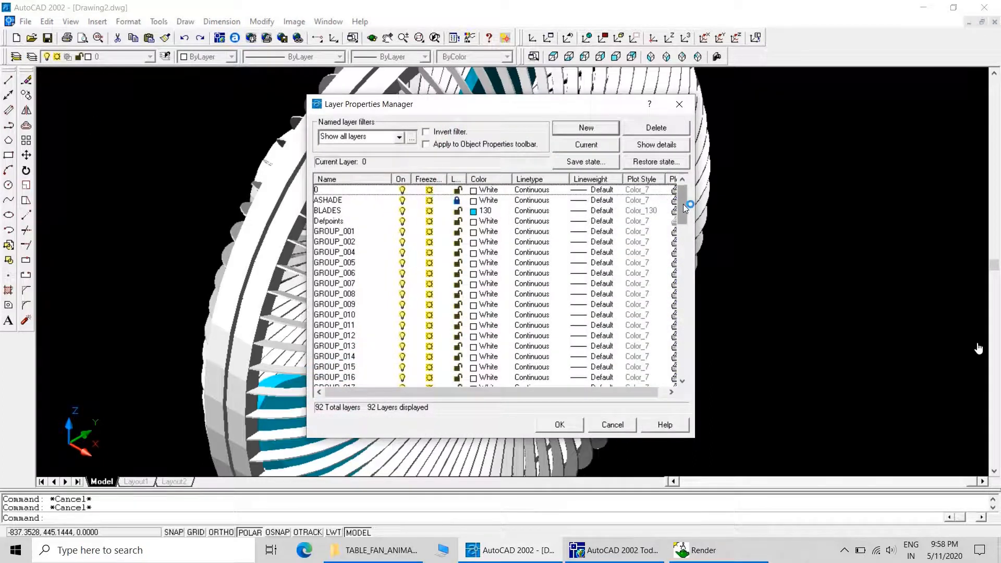
pyautogui.moveTo(684, 207); pyautogui.dragTo(684, 354)
pyautogui.click(489, 368)
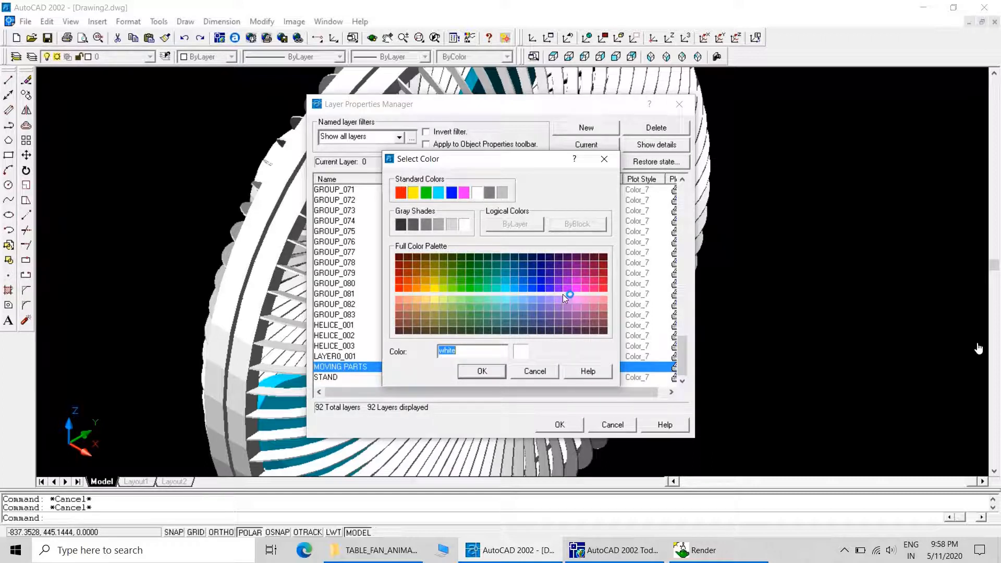
pyautogui.click(533, 296)
pyautogui.click(495, 371)
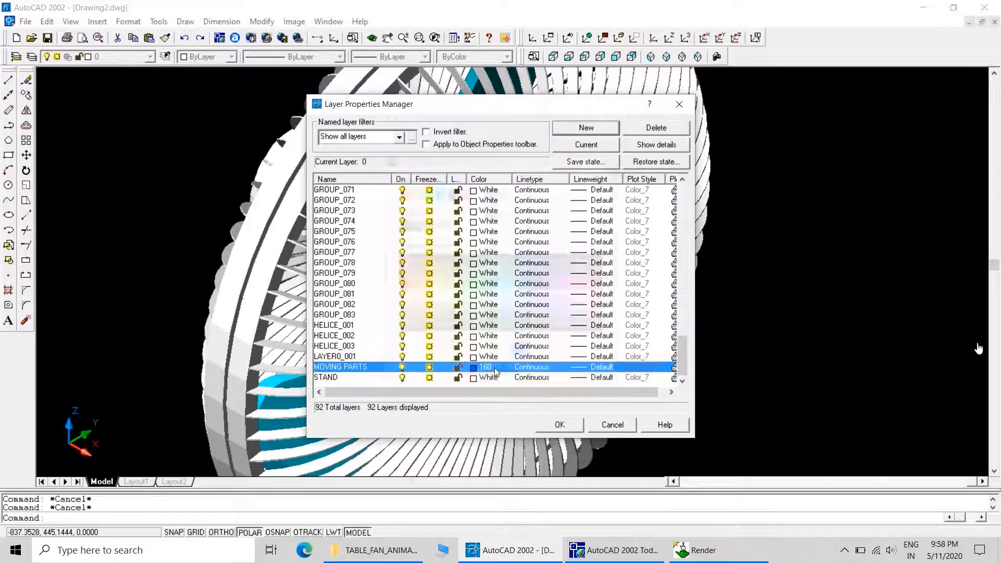
pyautogui.click(560, 423)
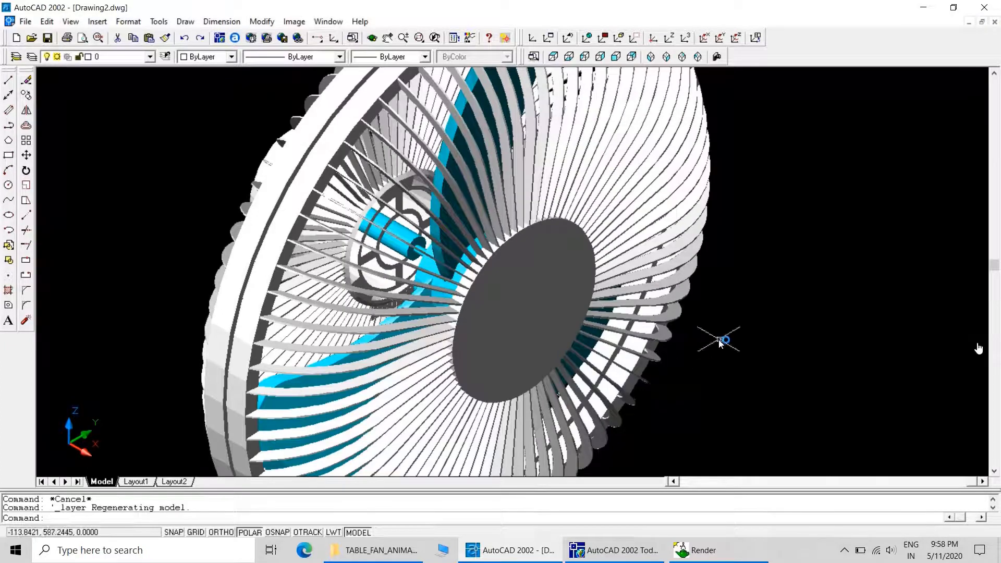
pyautogui.write('Z')
pyautogui.press('Return')
pyautogui.press('Return')
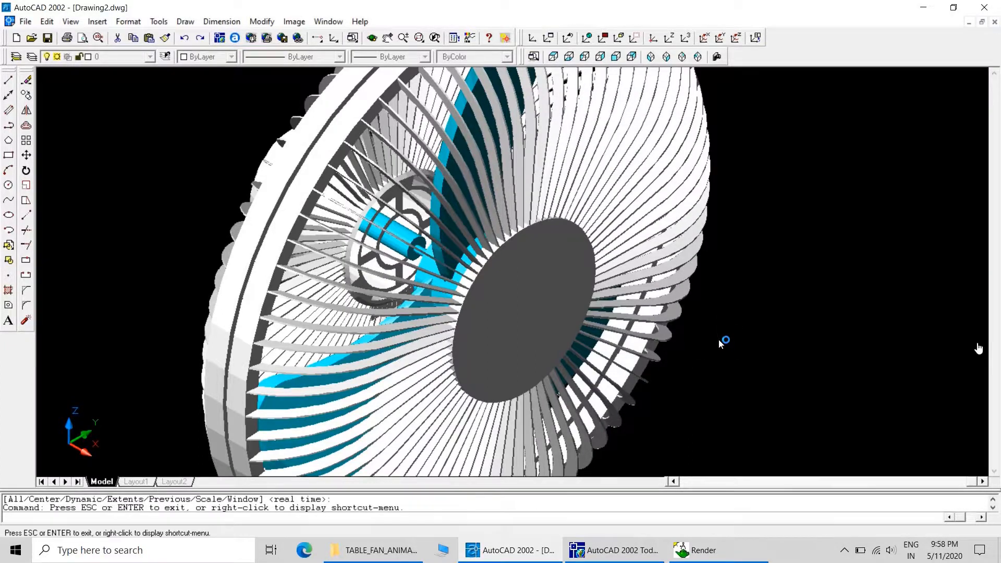
pyautogui.scroll(-4, 720, 341)
pyautogui.press('Escape')
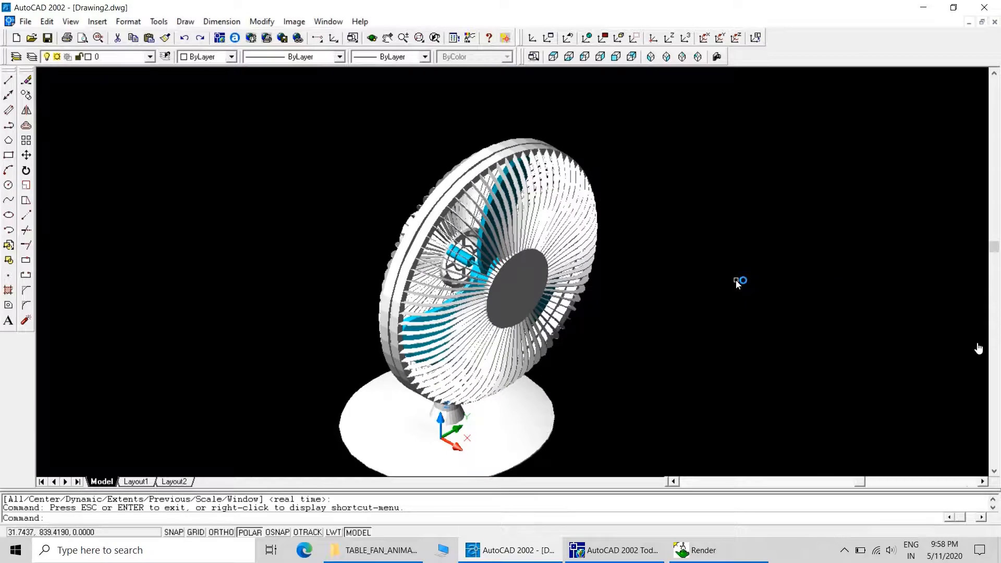
pyautogui.click(597, 232)
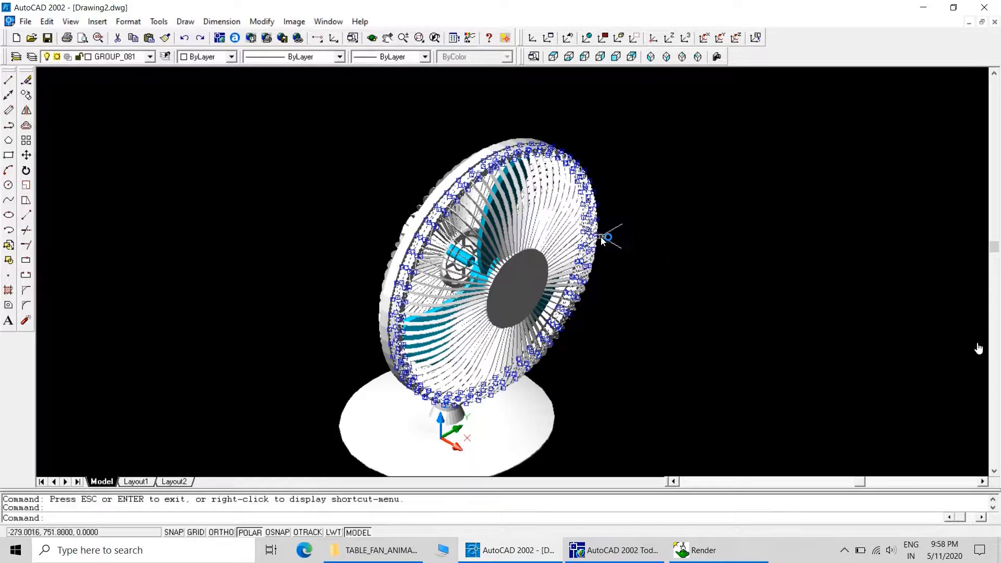
pyautogui.click(451, 176)
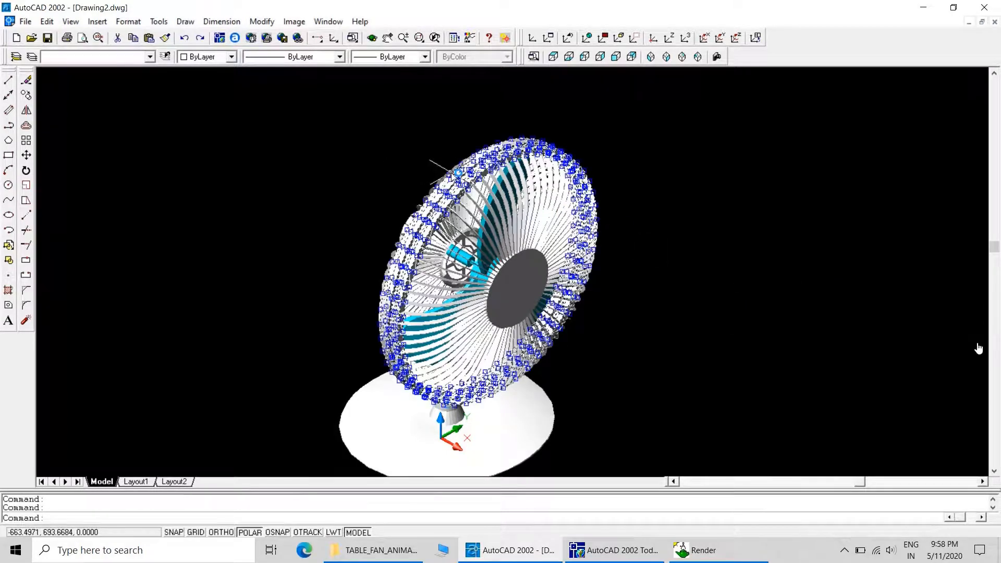
pyautogui.press('Escape')
pyautogui.press('Escape')
# Step: Turn off the BLADES layer and switch to the front view
pyautogui.click(149, 56)
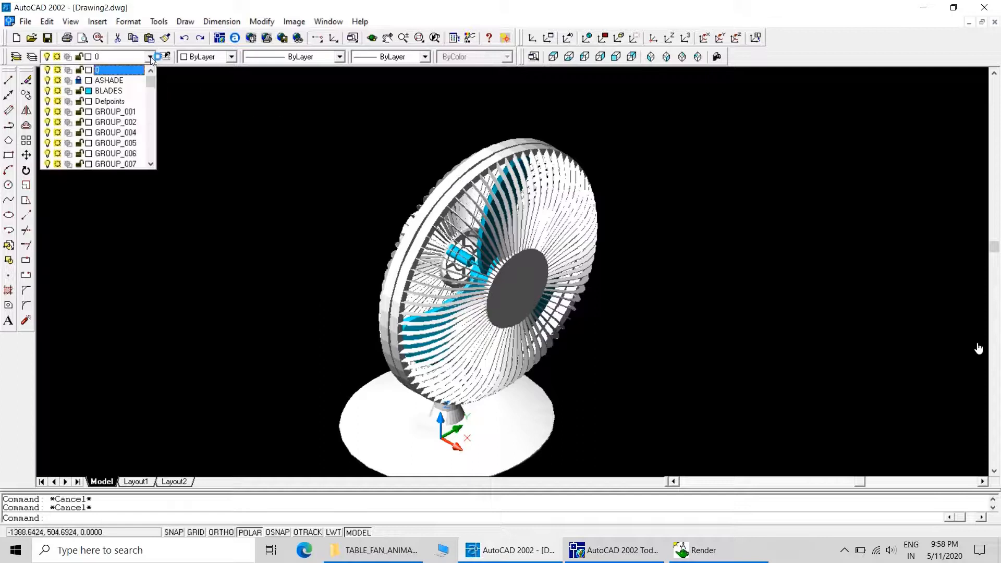
pyautogui.click(56, 91)
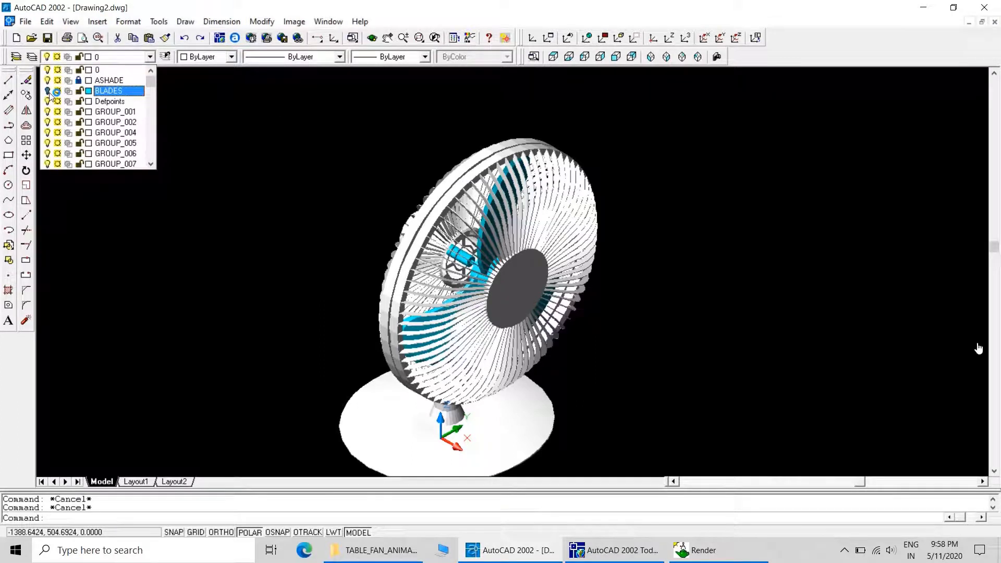
pyautogui.click(168, 146)
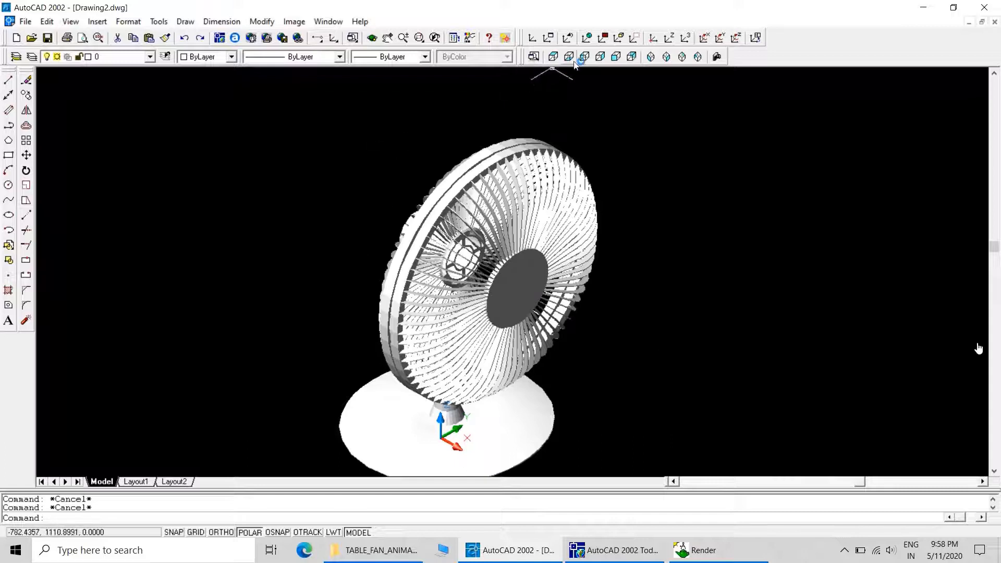
pyautogui.click(615, 56)
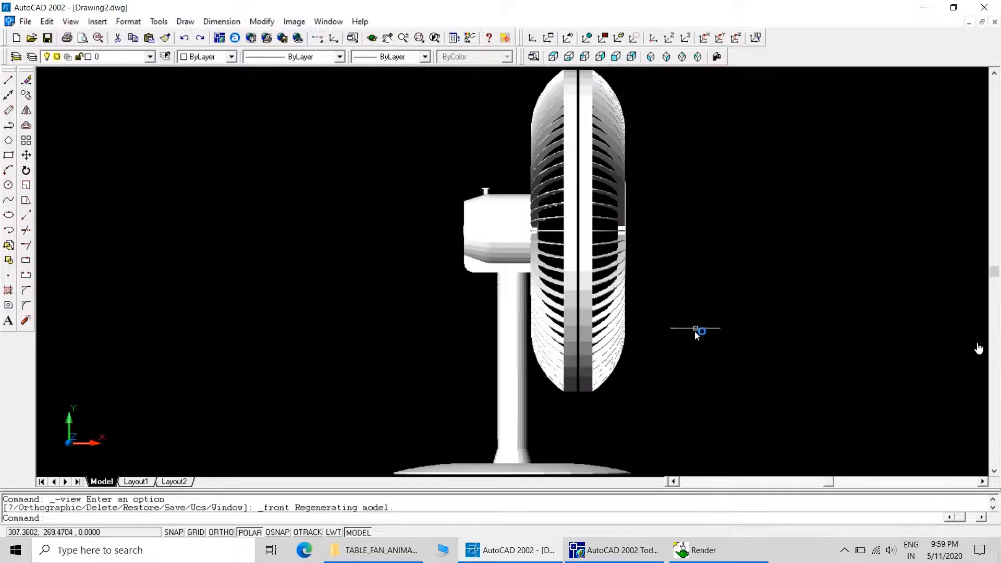
# Step: Assign the whole fan cage, the motor housing and its top knob to the MOVING PARTS layer, leaving nothing selected
pyautogui.click(694, 348)
pyautogui.click(681, 382)
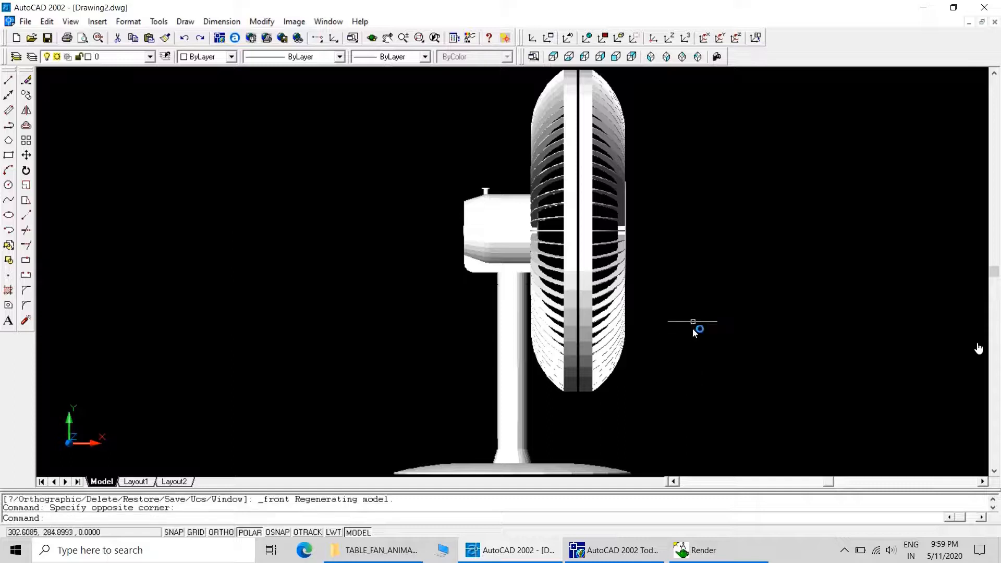
pyautogui.click(640, 402)
pyautogui.click(546, 103)
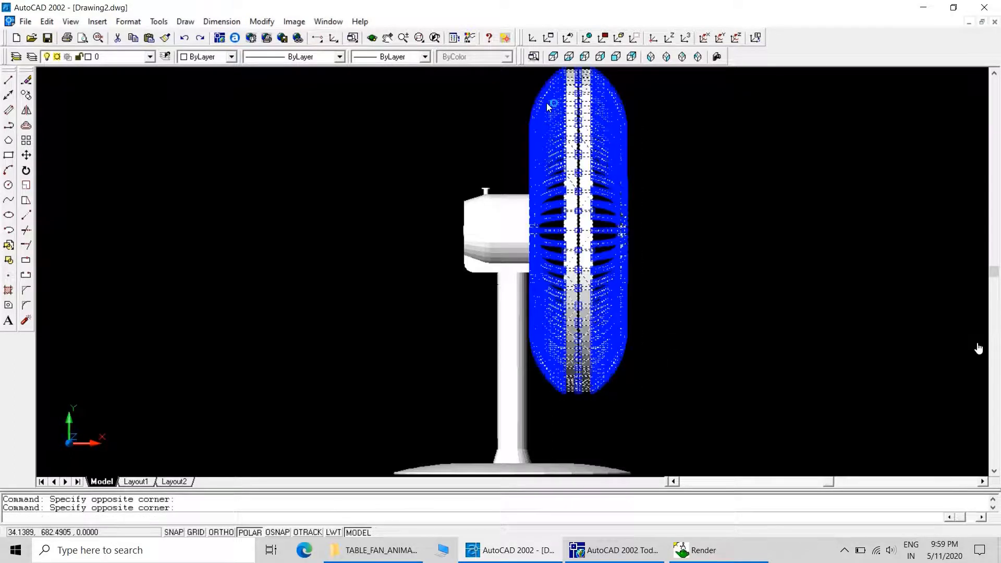
pyautogui.click(476, 290)
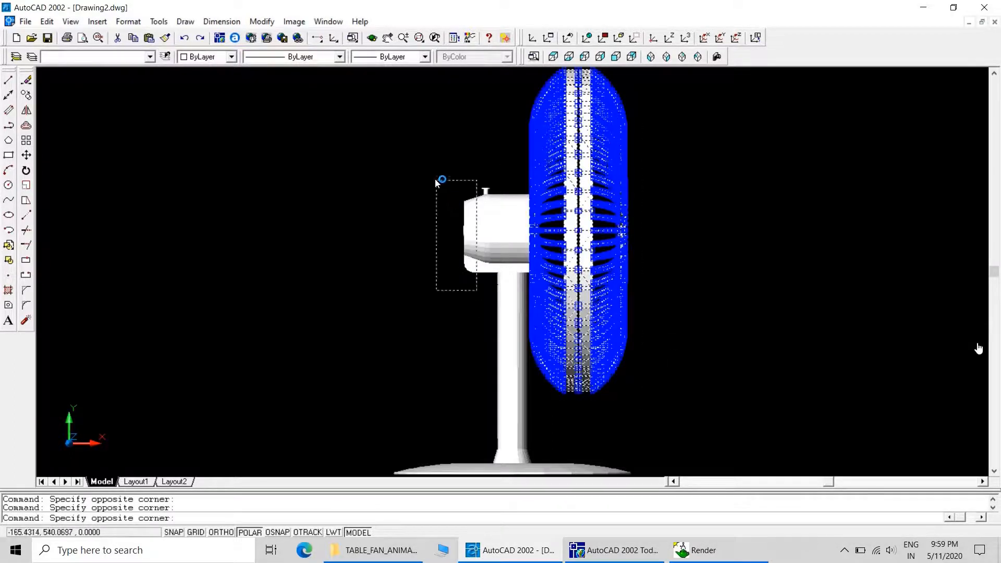
pyautogui.click(434, 179)
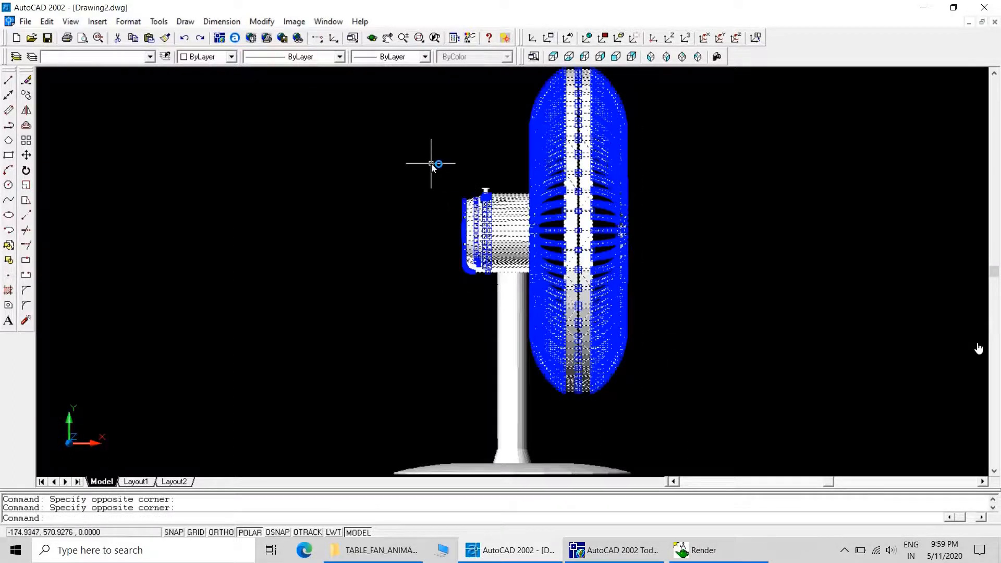
pyautogui.click(465, 168)
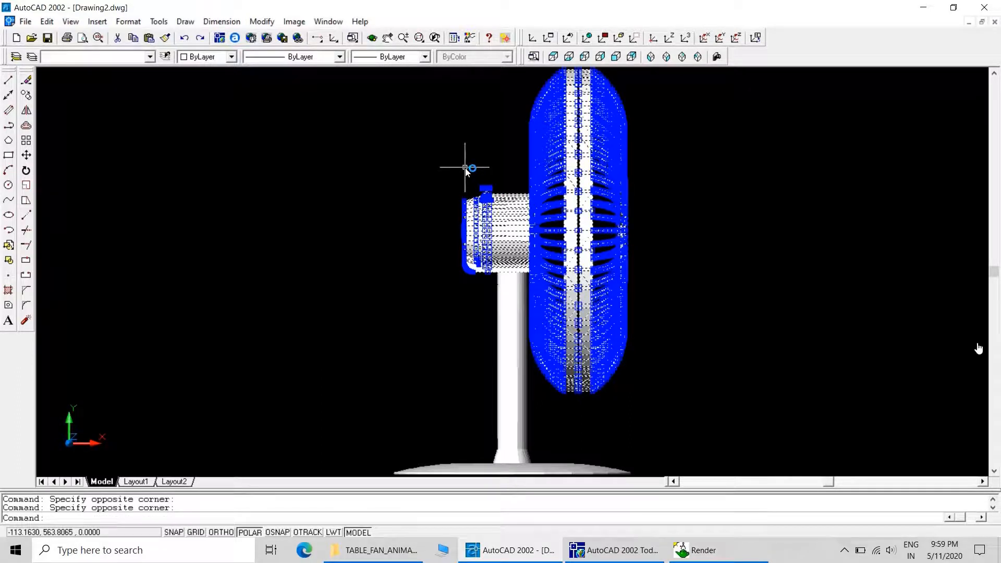
pyautogui.click(150, 56)
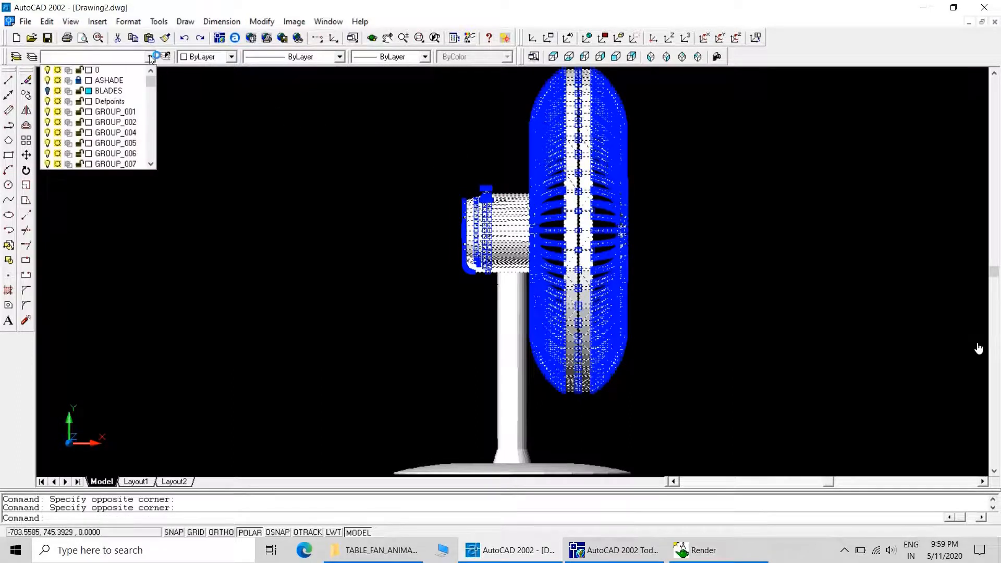
pyautogui.moveTo(151, 83); pyautogui.dragTo(152, 163)
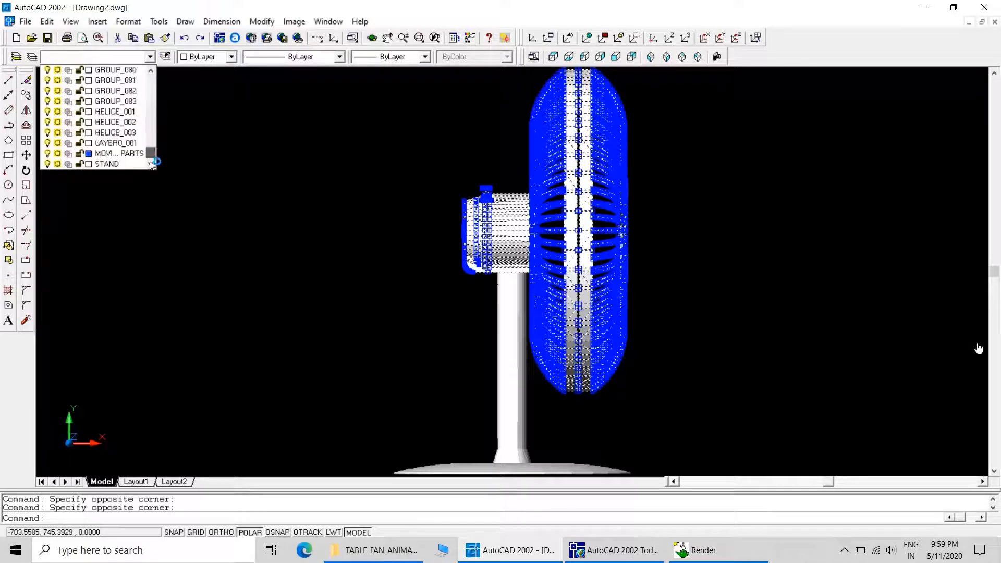
pyautogui.click(134, 153)
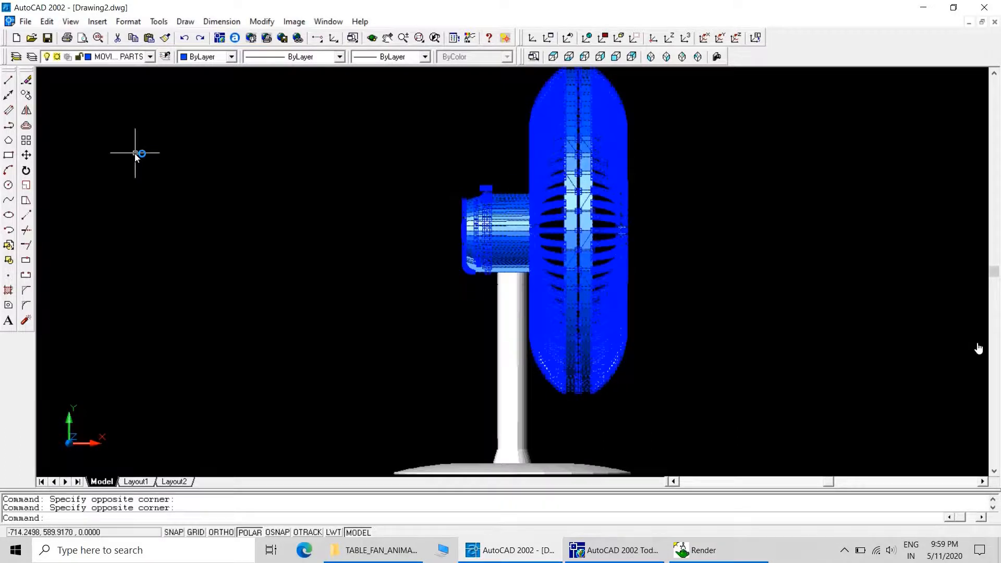
pyautogui.press('Escape')
pyautogui.press('Escape')
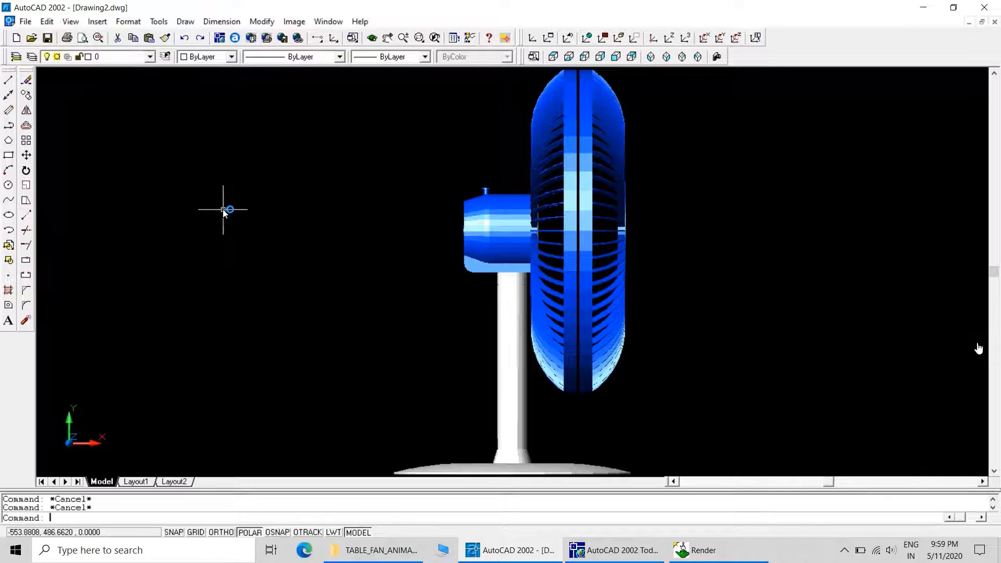
# Step: Assign the fan's pole and round base to the STAND layer, leaving nothing selected
pyautogui.click(150, 56)
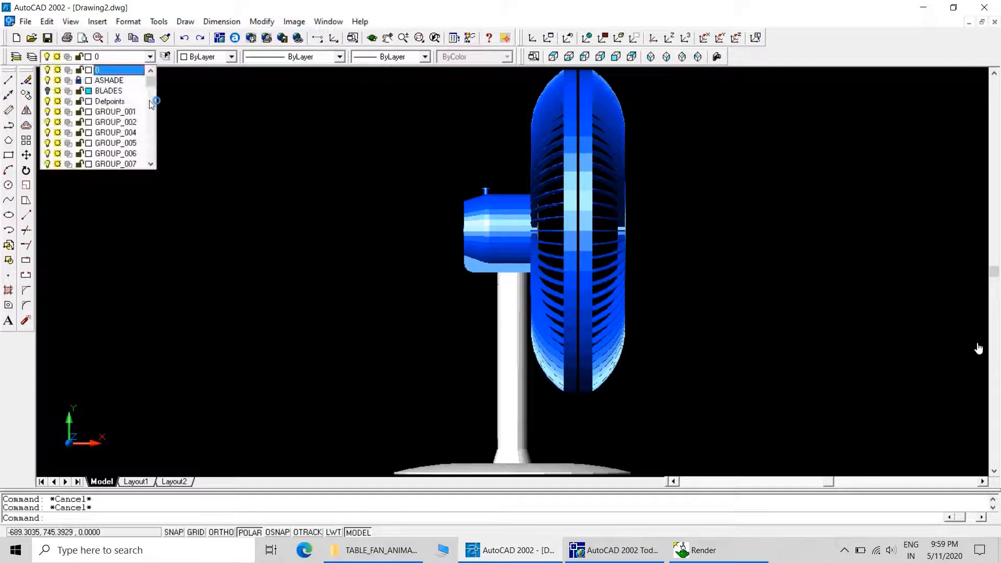
pyautogui.moveTo(152, 80); pyautogui.dragTo(156, 179)
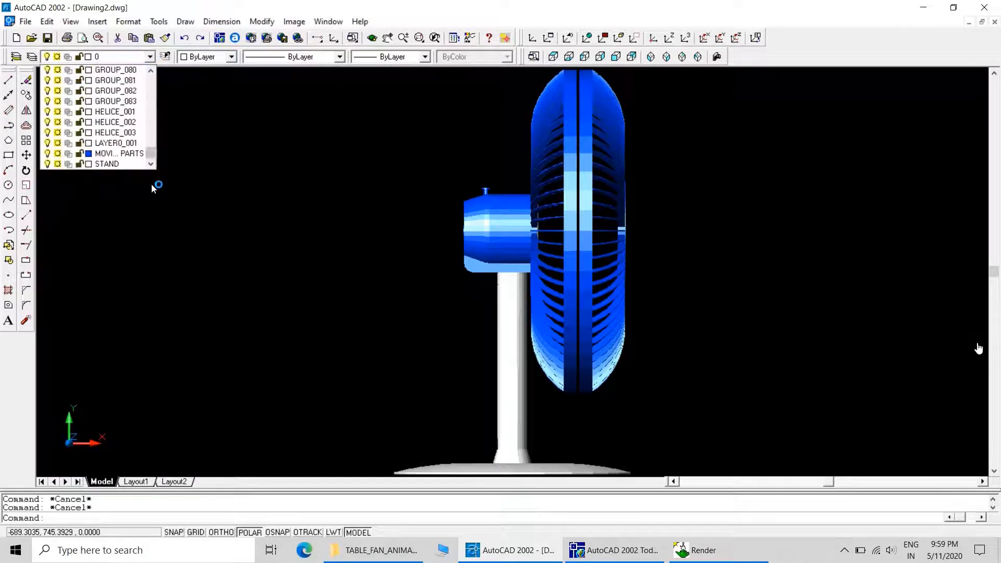
pyautogui.click(154, 188)
pyautogui.click(613, 456)
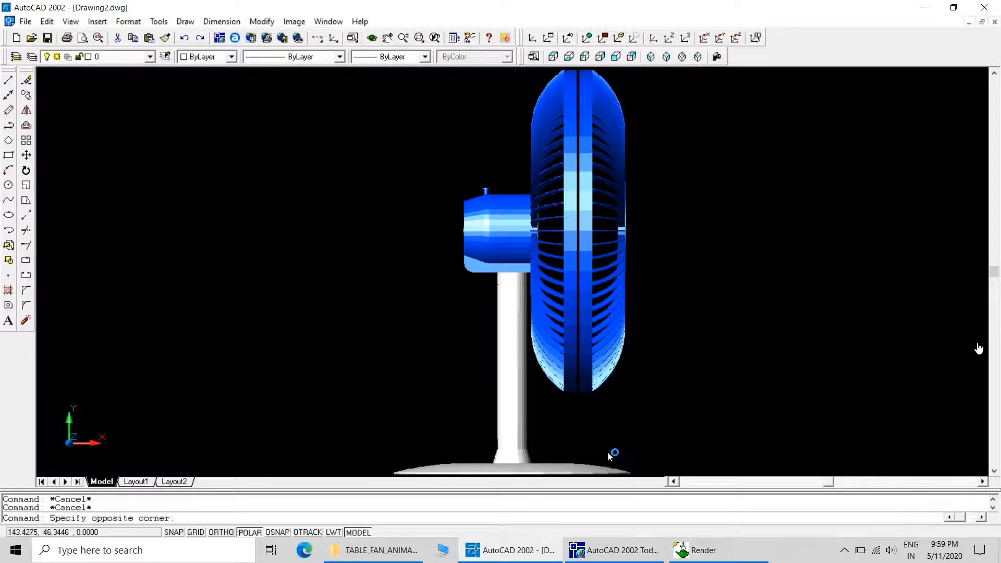
pyautogui.click(418, 446)
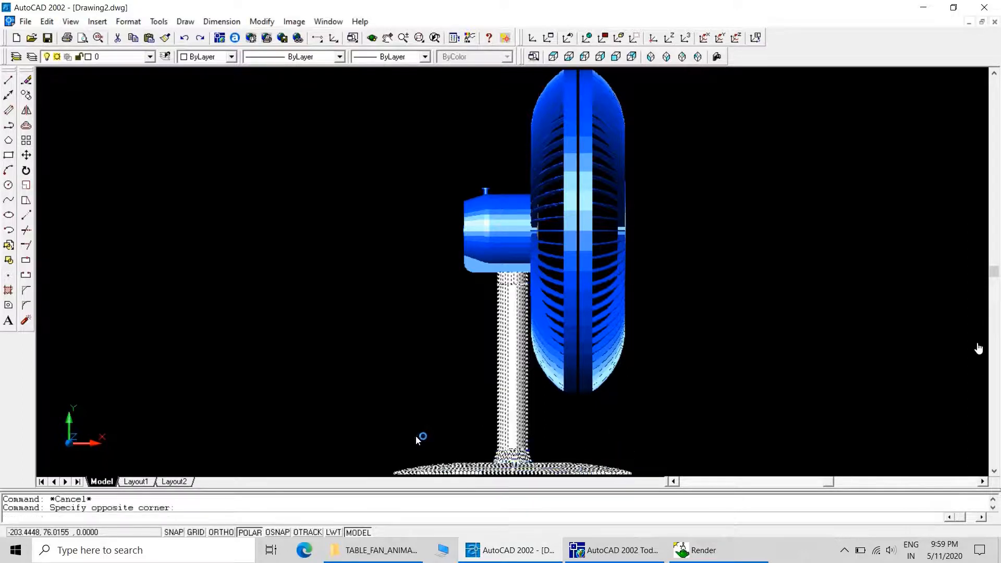
pyautogui.click(150, 56)
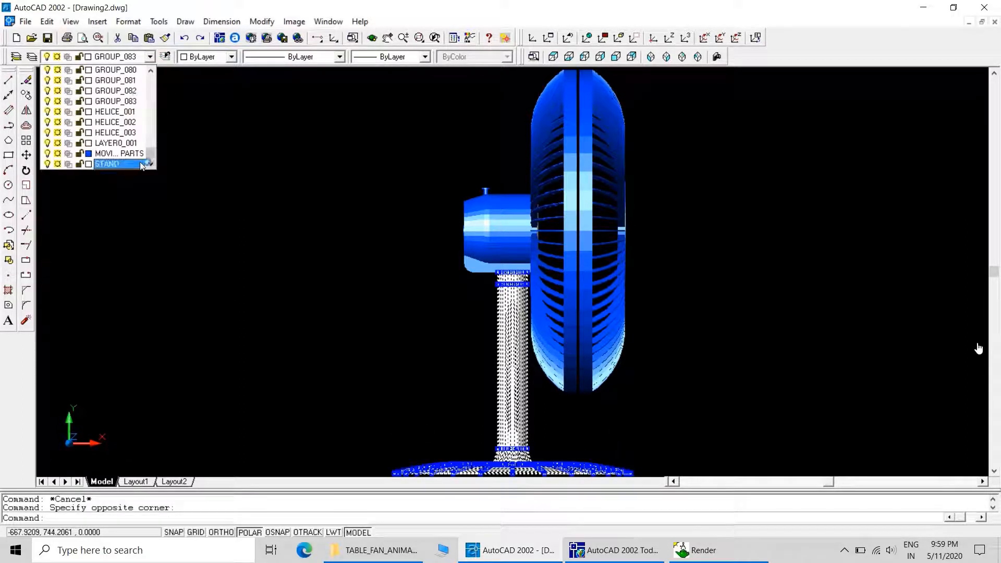
pyautogui.click(142, 164)
pyautogui.press('Escape')
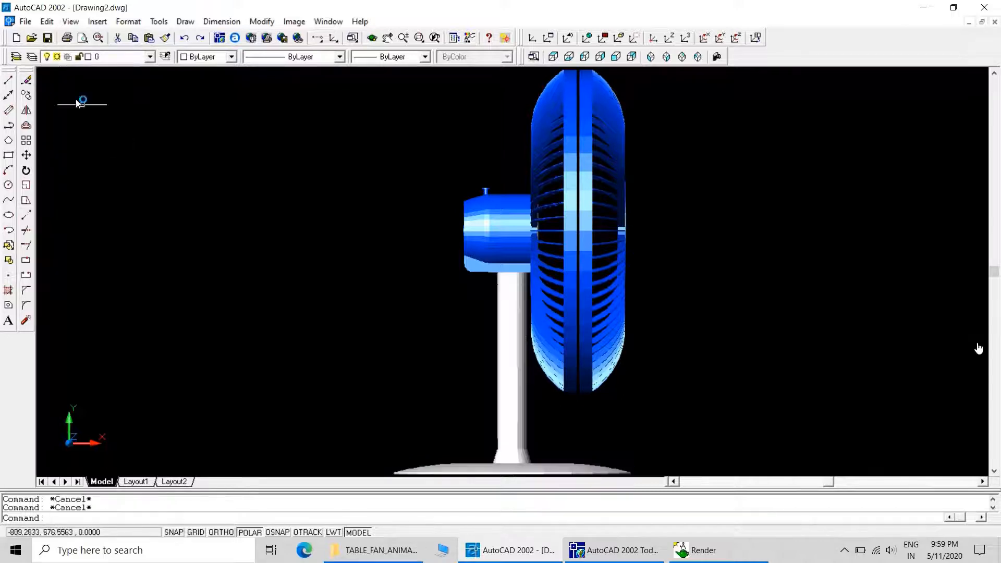
# Step: Set the STAND layer's color to 200 and apply the change
pyautogui.click(32, 56)
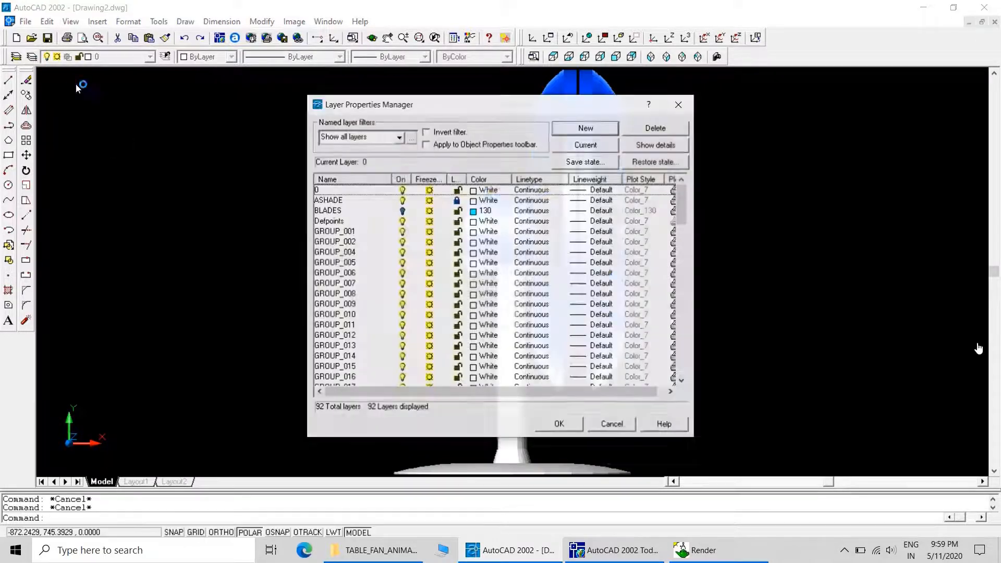
pyautogui.moveTo(682, 206); pyautogui.dragTo(684, 376)
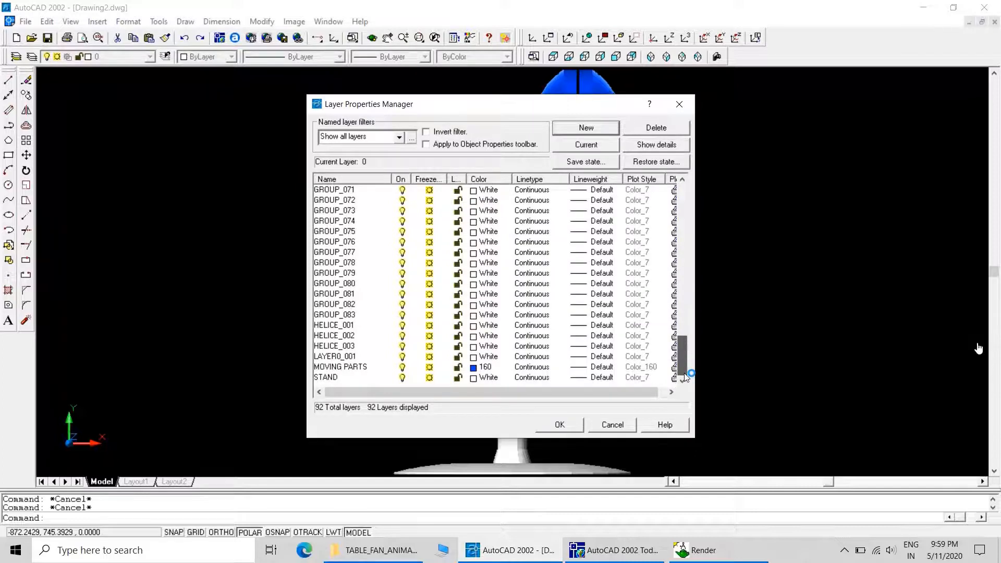
pyautogui.click(409, 392)
pyautogui.click(486, 378)
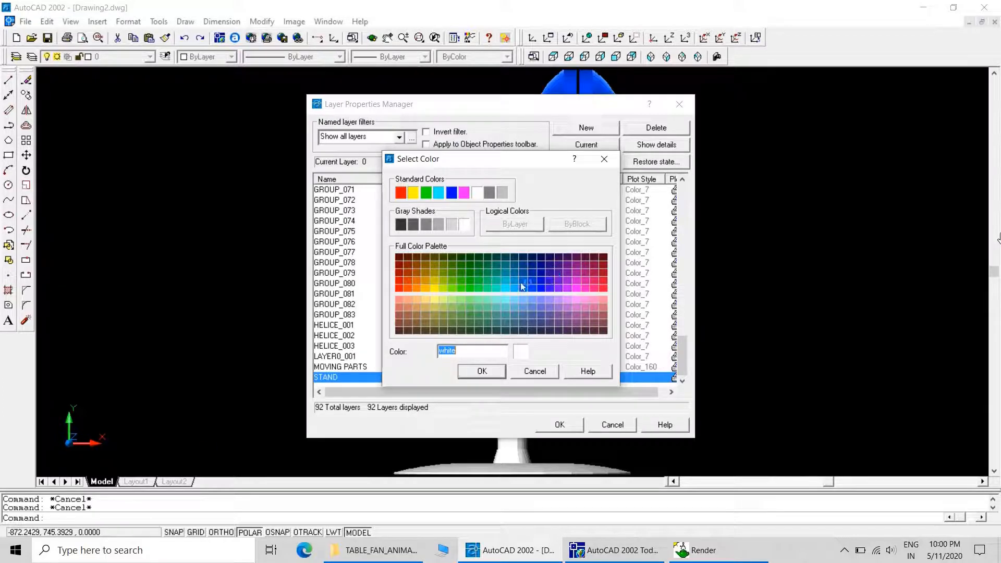
pyautogui.click(568, 289)
pyautogui.click(468, 373)
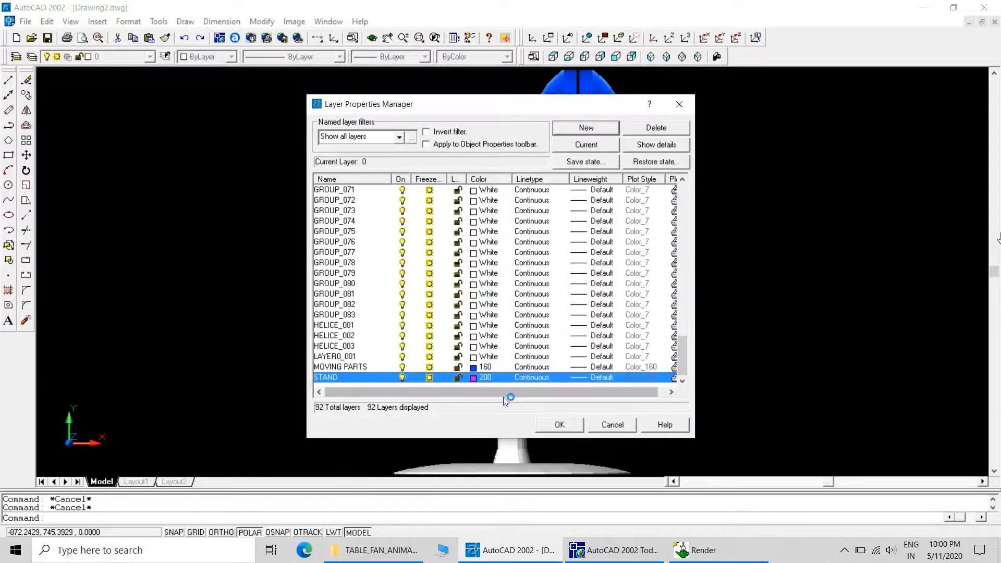
pyautogui.click(565, 424)
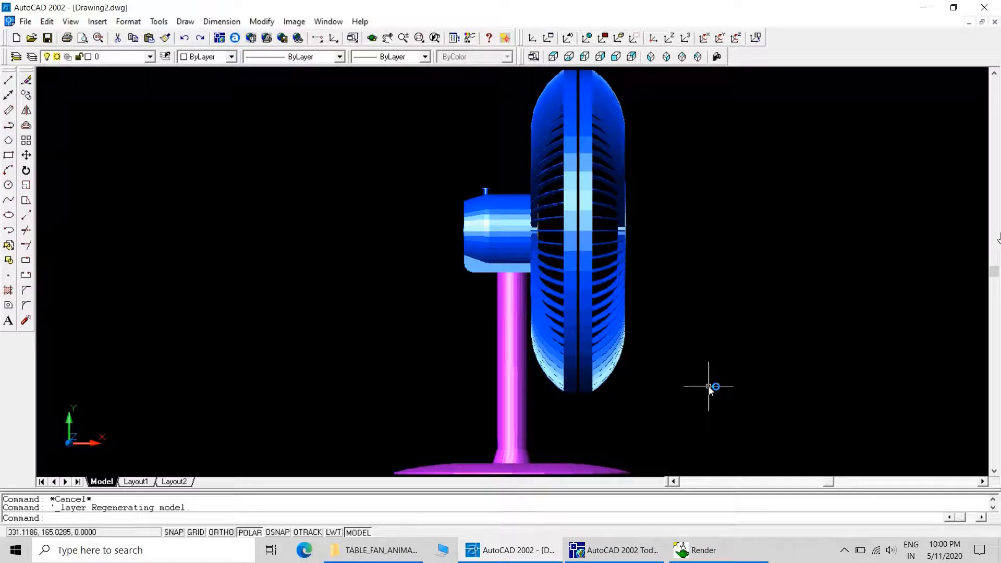
pyautogui.press('Escape')
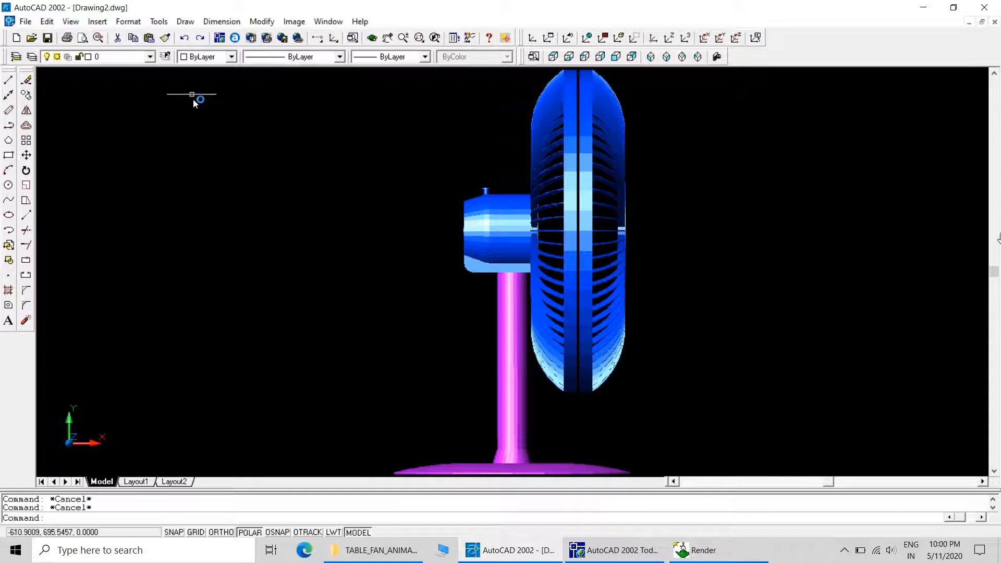
# Step: Turn the BLADES layer back on and orbit the fan to a three-quarter view of its front
pyautogui.click(150, 56)
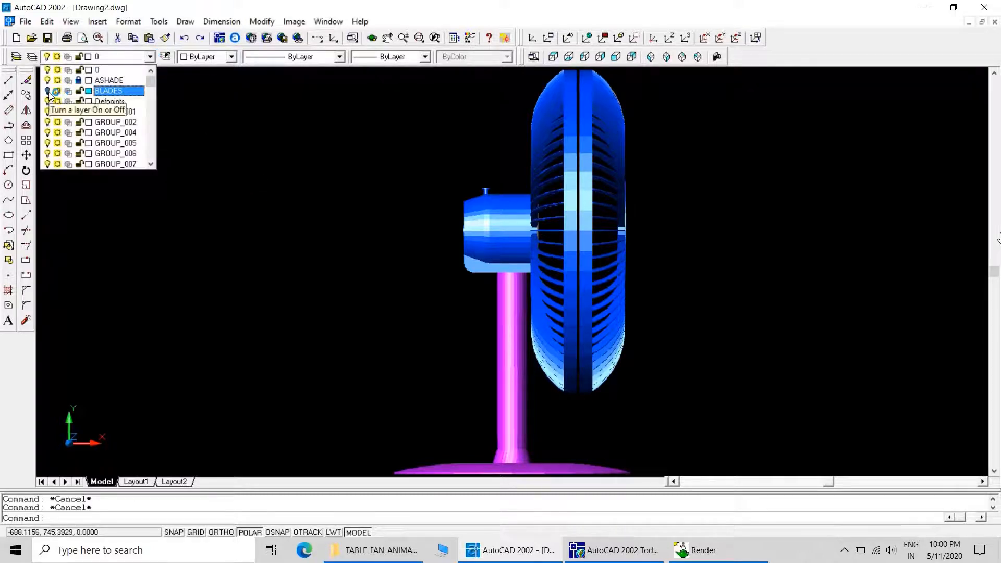
pyautogui.click(48, 92)
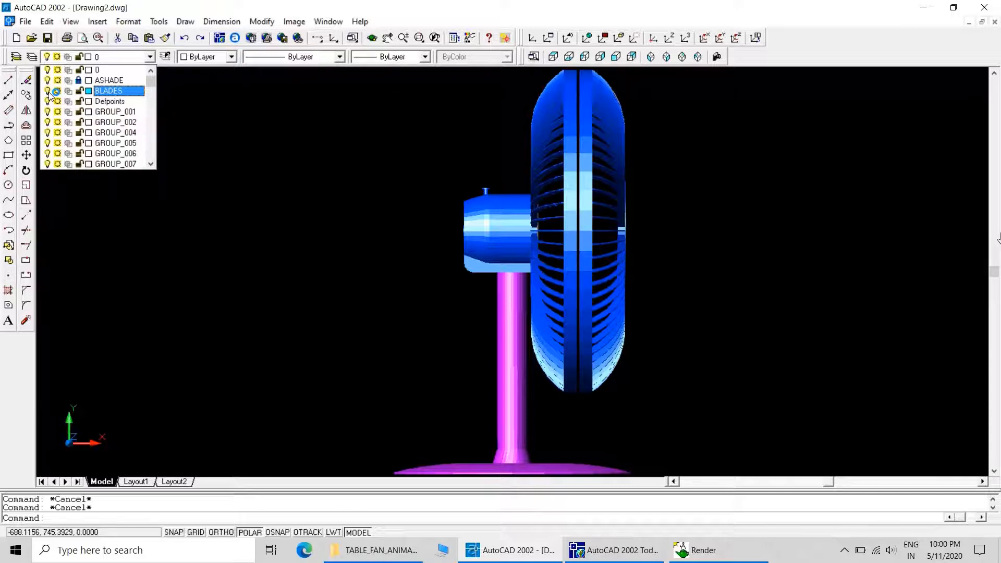
pyautogui.click(325, 168)
pyautogui.write('z')
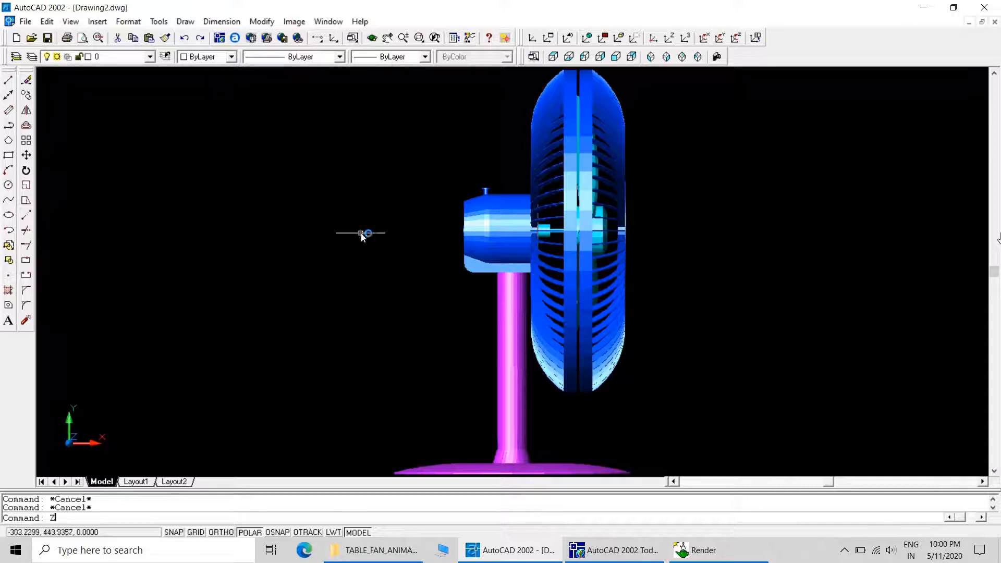
pyautogui.press('Return')
pyautogui.write('e')
pyautogui.press('Return')
pyautogui.press('Escape')
pyautogui.press('Escape')
pyautogui.press('Escape')
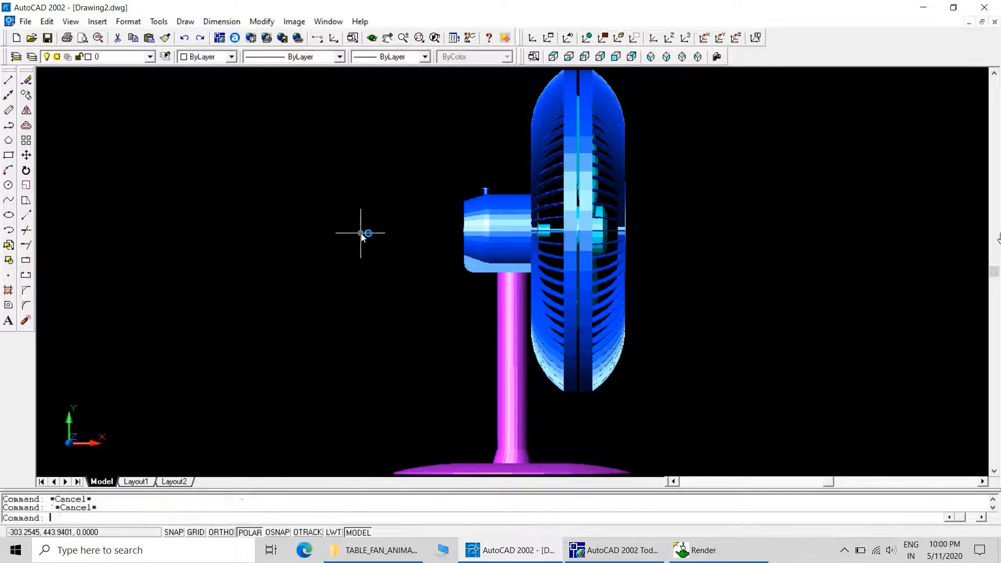
pyautogui.click(372, 38)
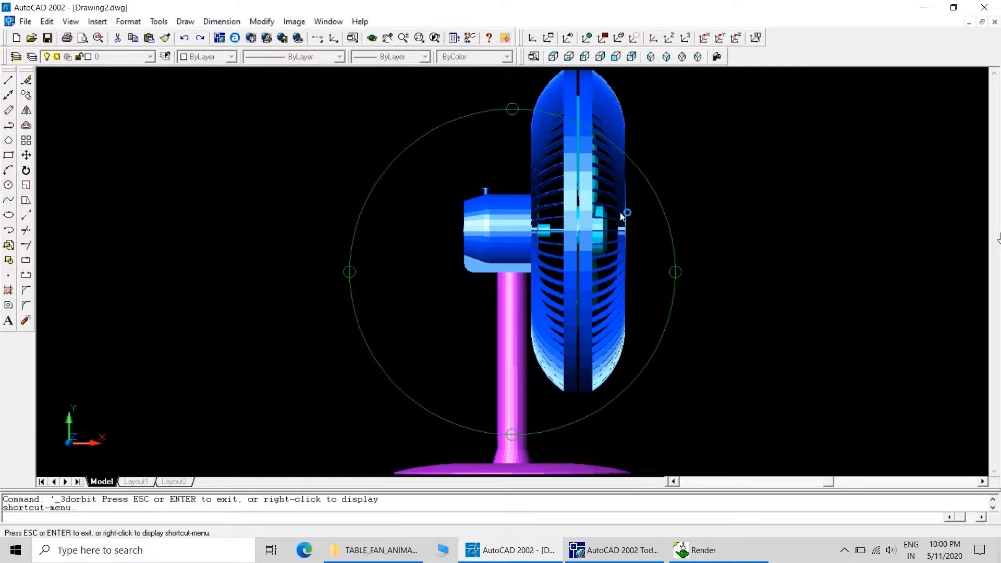
pyautogui.moveTo(626, 214); pyautogui.dragTo(416, 240)
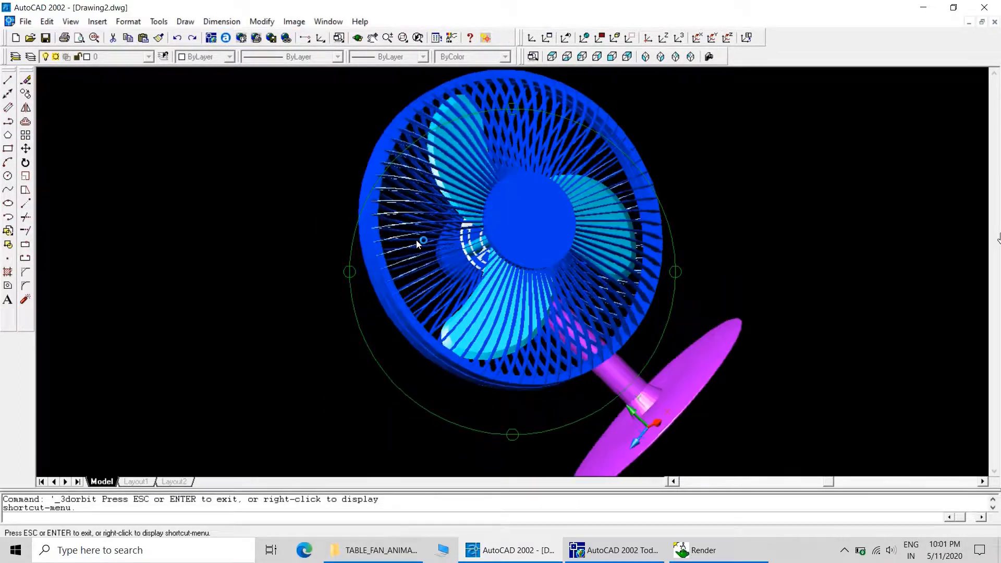
pyautogui.rightClick(416, 240)
pyautogui.click(452, 248)
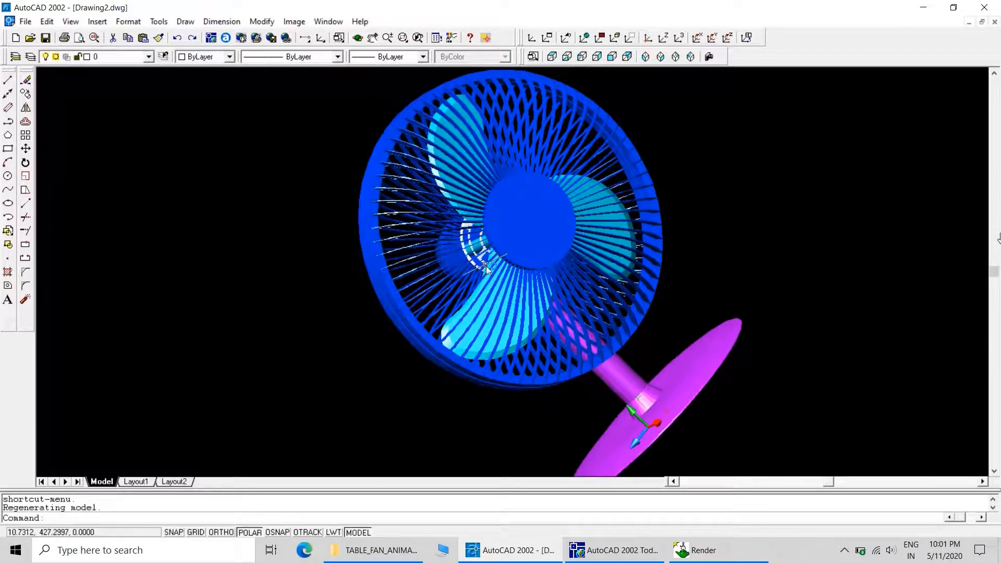
# Step: Assign the white slotted motor cover behind the fan blades to the MOVING PARTS layer, leaving nothing selected
pyautogui.write('z')
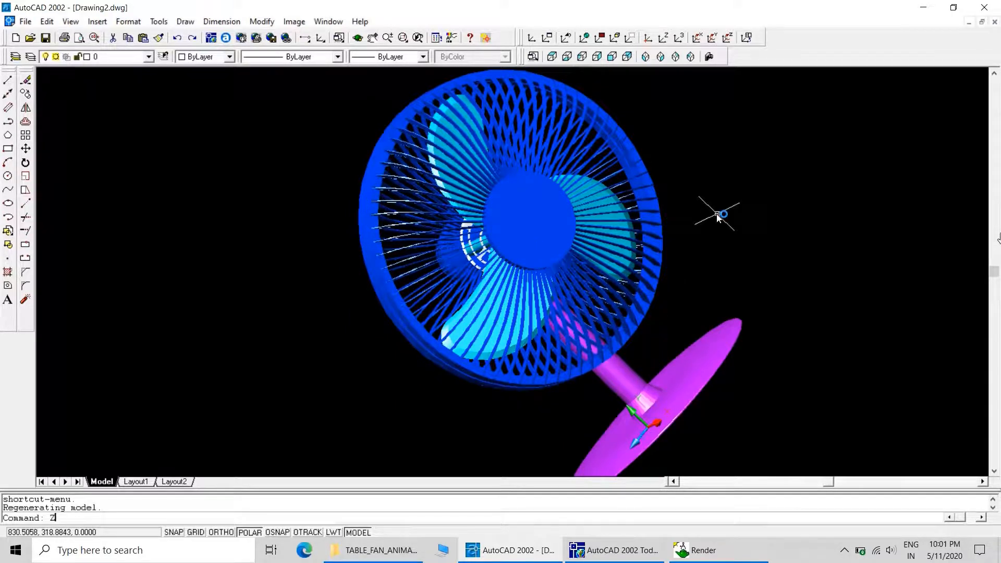
pyautogui.press('Return')
pyautogui.write('w')
pyautogui.press('Return')
pyautogui.click(444, 238)
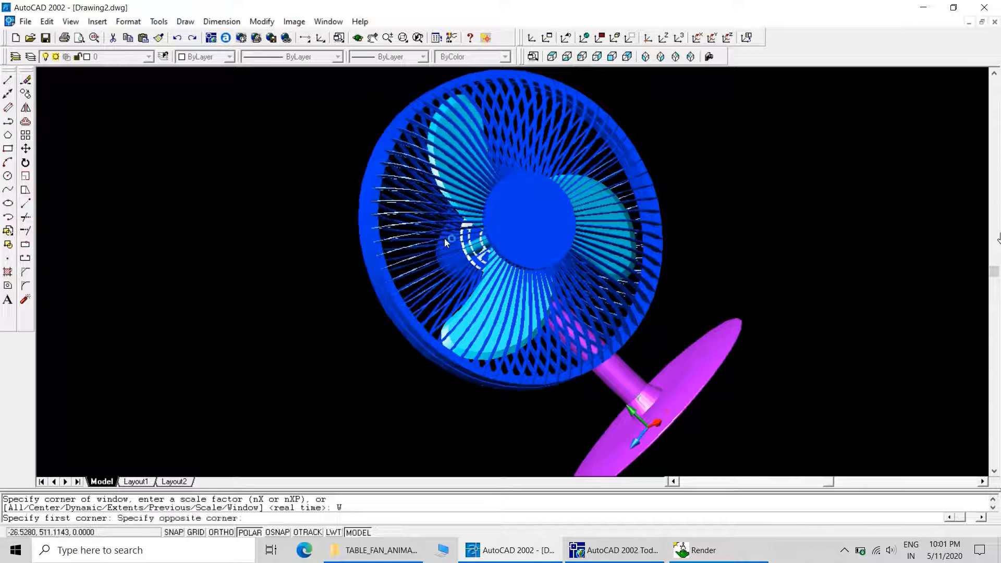
pyautogui.click(506, 273)
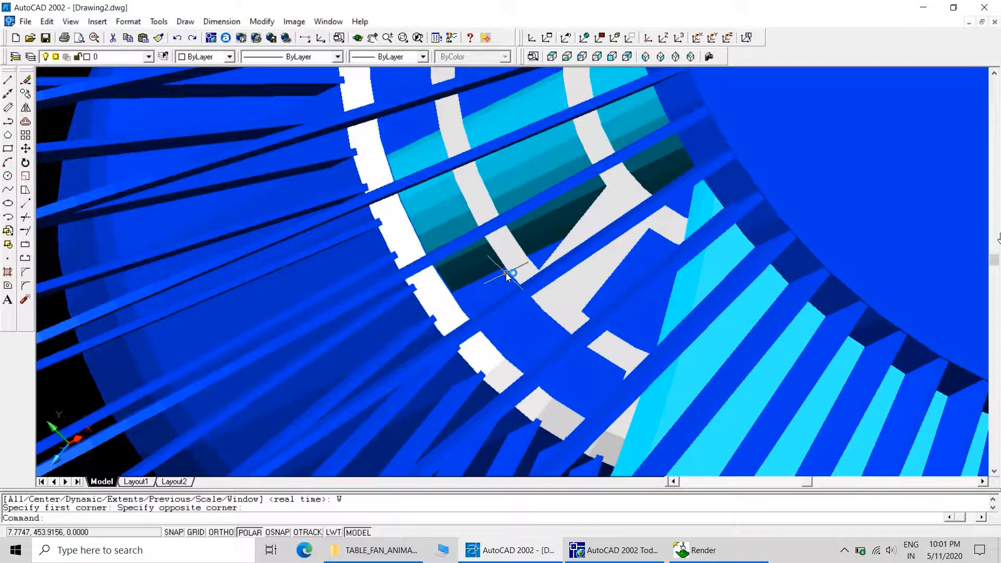
pyautogui.click(437, 308)
pyautogui.click(437, 290)
pyautogui.press('Escape')
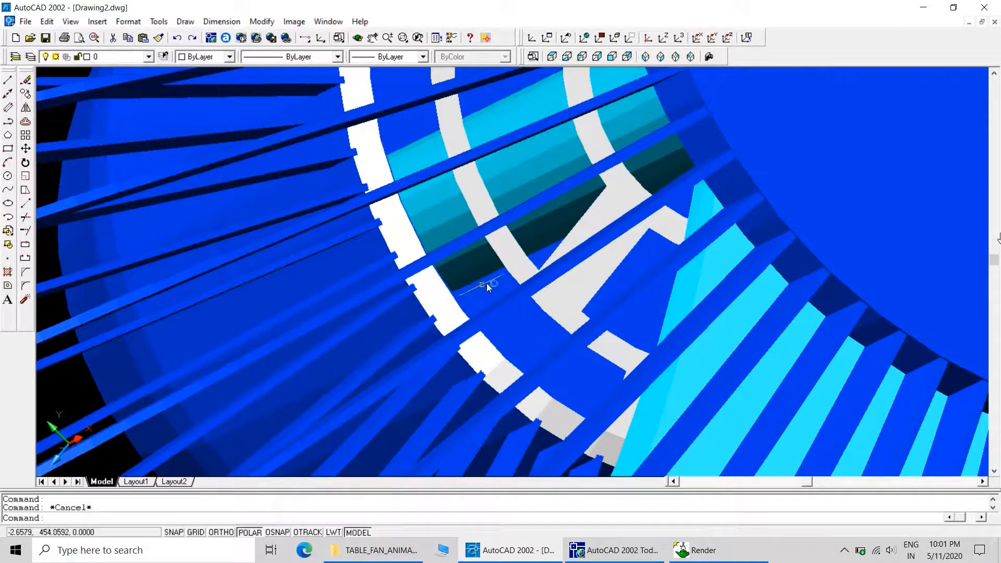
pyautogui.click(503, 264)
pyautogui.click(497, 265)
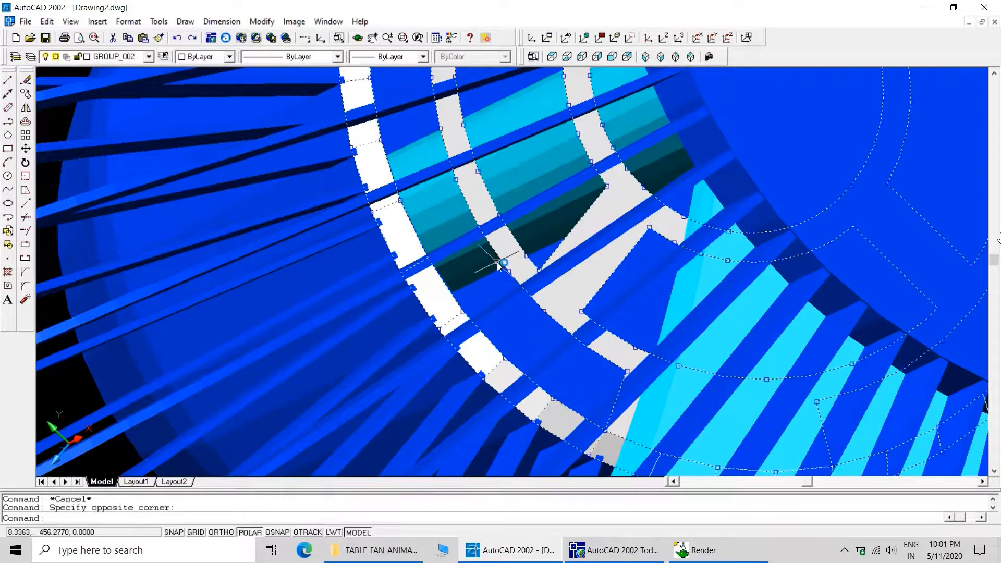
pyautogui.click(149, 56)
pyautogui.moveTo(150, 83); pyautogui.dragTo(153, 165)
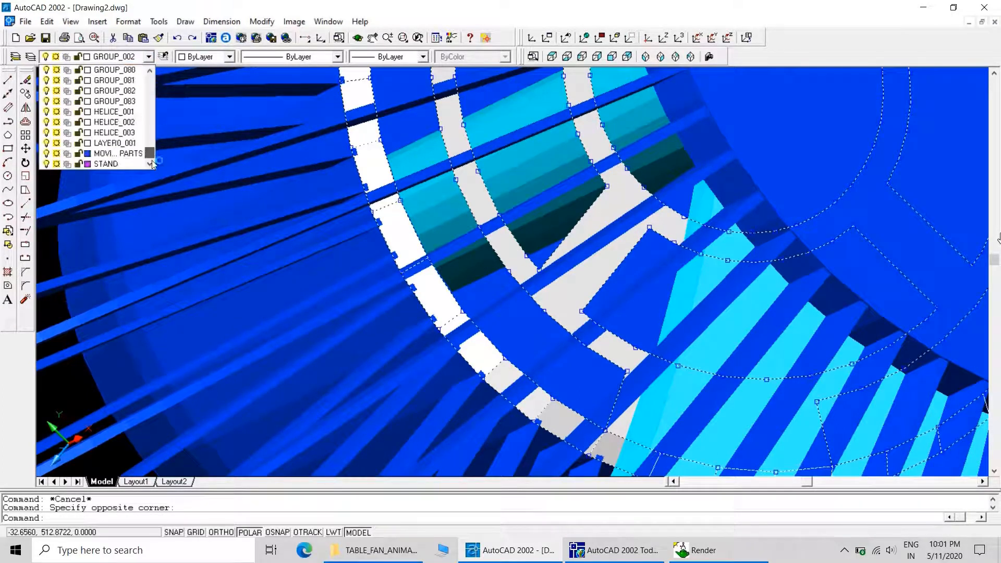
pyautogui.click(131, 153)
pyautogui.press('Escape')
pyautogui.press('Escape')
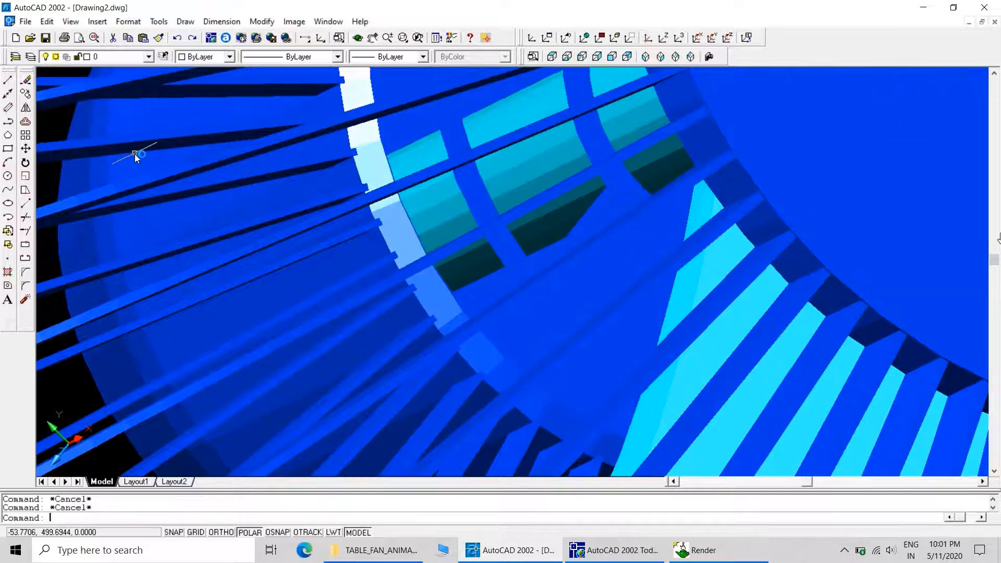
# Step: Examine the complete fan from behind and from the front to check the colors of its layers
pyautogui.write('z')
pyautogui.press('Return')
pyautogui.write('e')
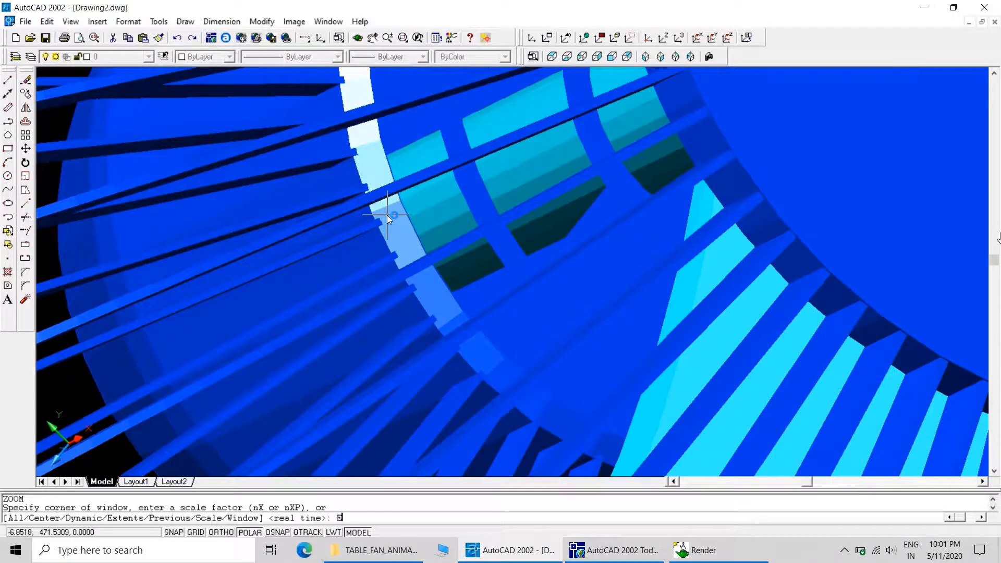
pyautogui.press('Return')
pyautogui.press('Escape')
pyautogui.press('Escape')
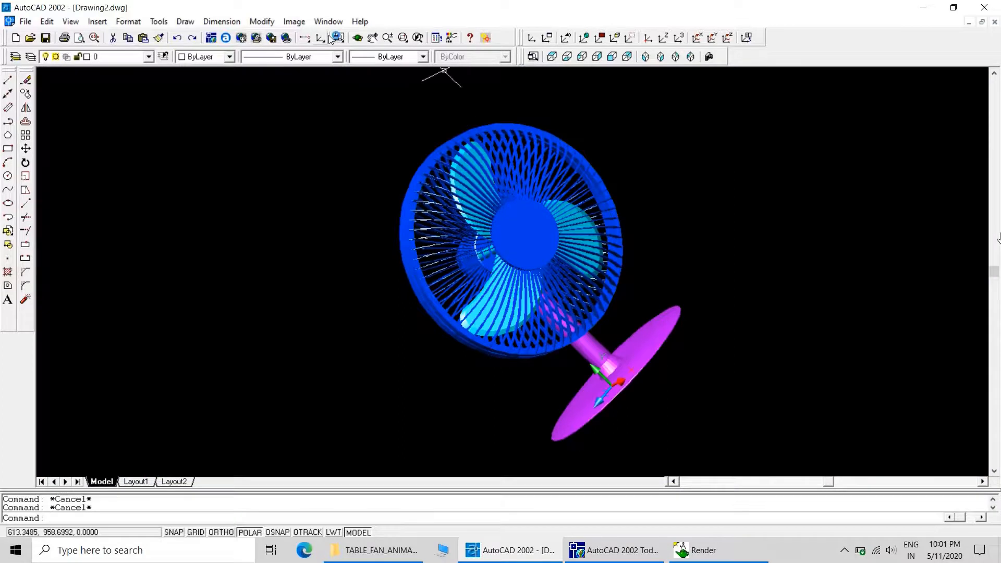
pyautogui.click(338, 37)
pyautogui.moveTo(384, 260); pyautogui.dragTo(369, 227)
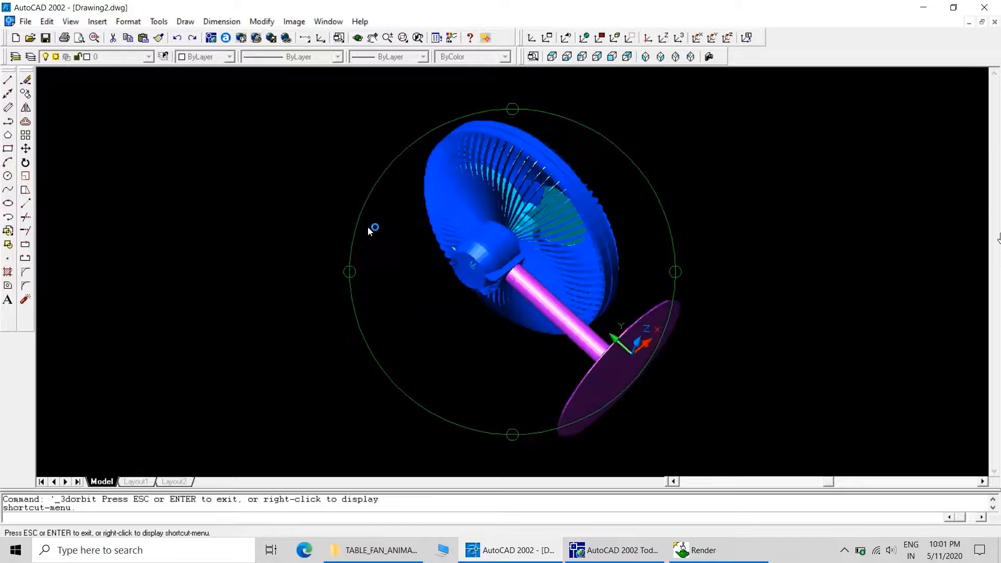
pyautogui.moveTo(679, 253); pyautogui.dragTo(485, 261)
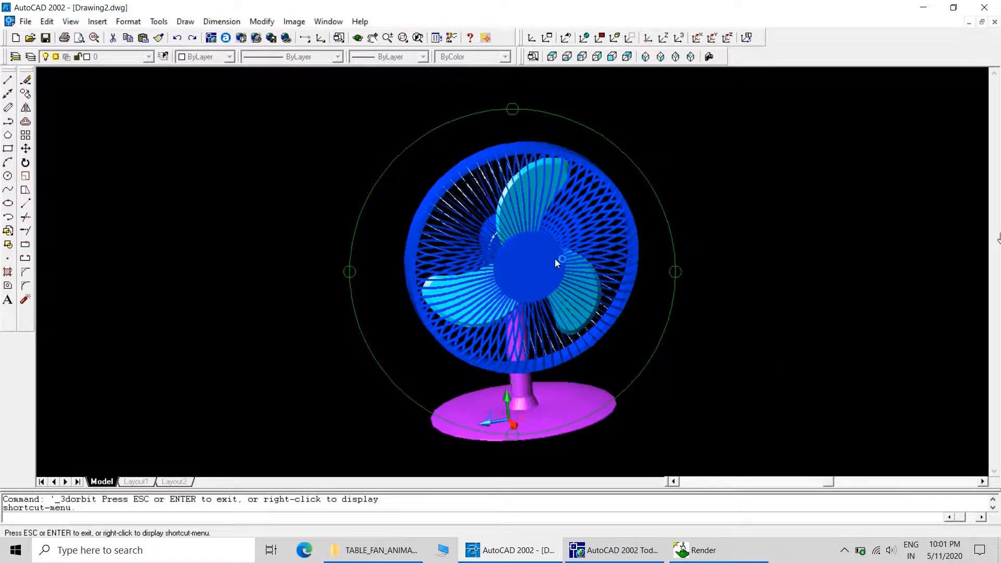
pyautogui.rightClick(776, 206)
pyautogui.click(804, 212)
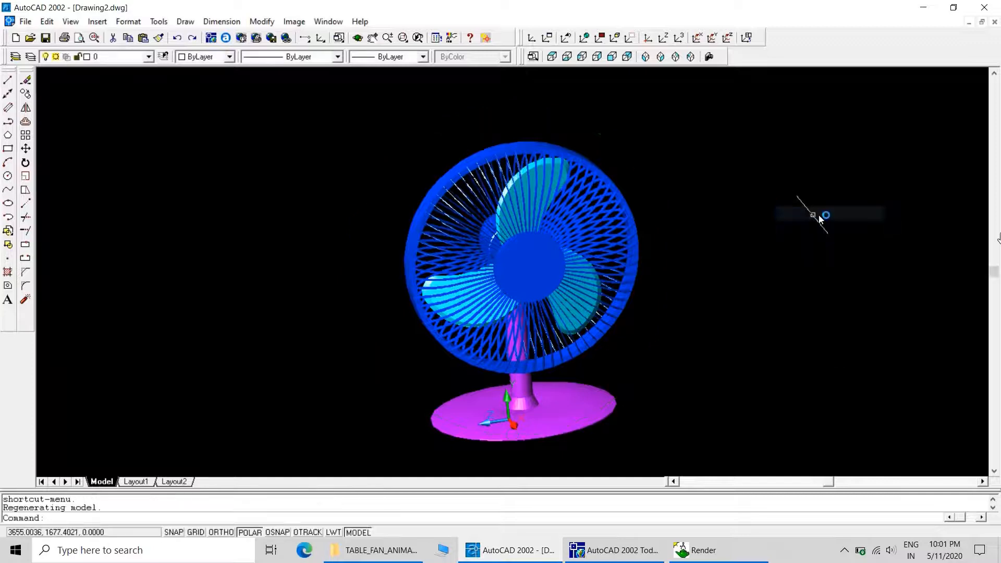
# Step: Turn off the MOVING PARTS and STAND layers to isolate the blades
pyautogui.click(149, 56)
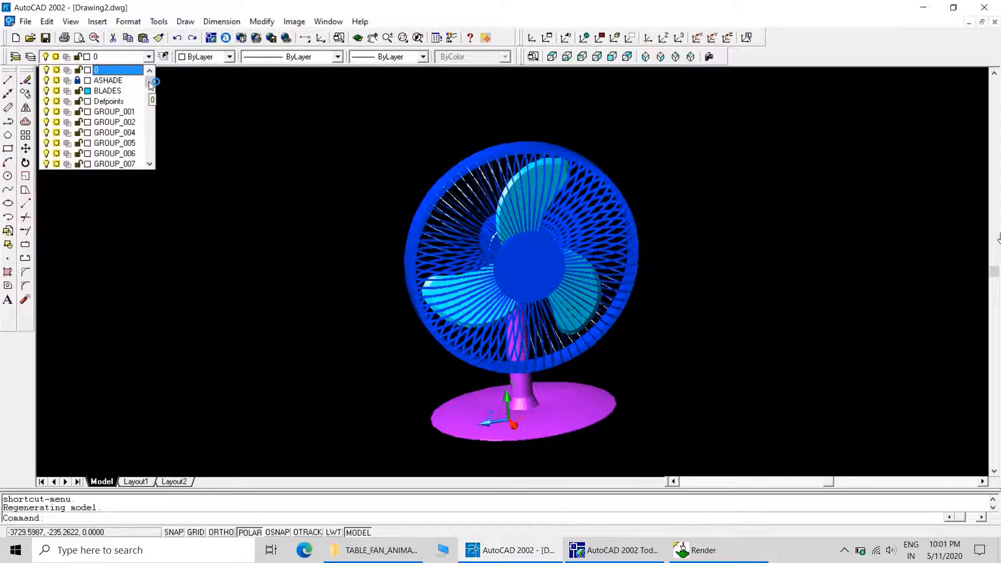
pyautogui.moveTo(150, 85); pyautogui.dragTo(149, 153)
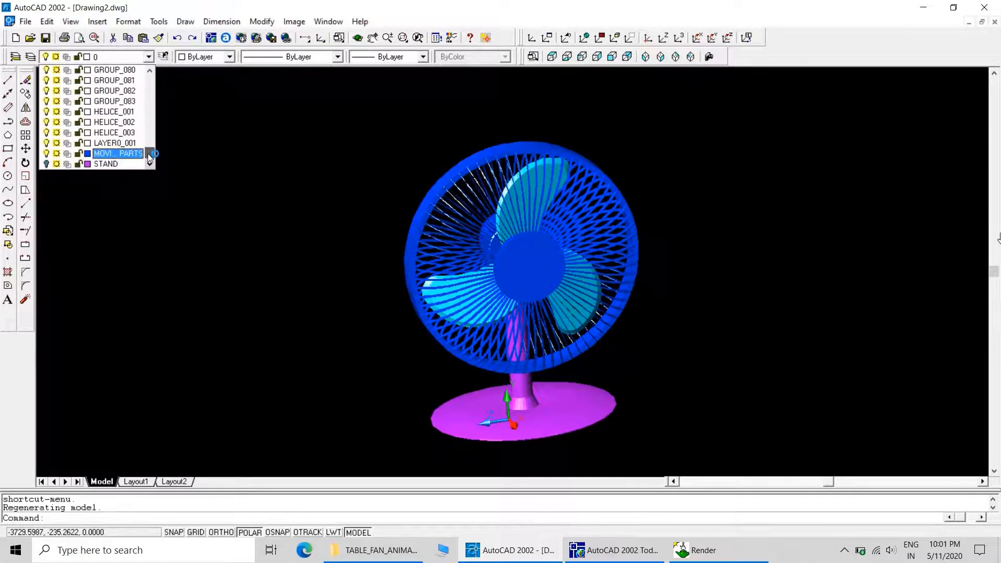
pyautogui.click(46, 154)
pyautogui.click(207, 223)
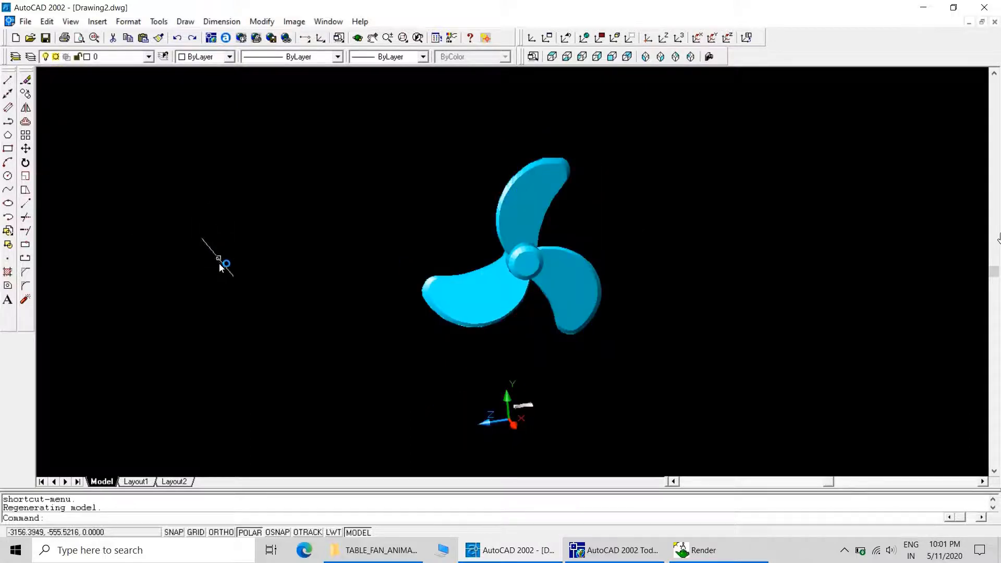
pyautogui.click(357, 37)
pyautogui.moveTo(365, 161)
pyautogui.mouseDown()
pyautogui.moveTo(487, 212)
pyautogui.moveTo(509, 261)
pyautogui.moveTo(376, 151)
pyautogui.mouseUp()
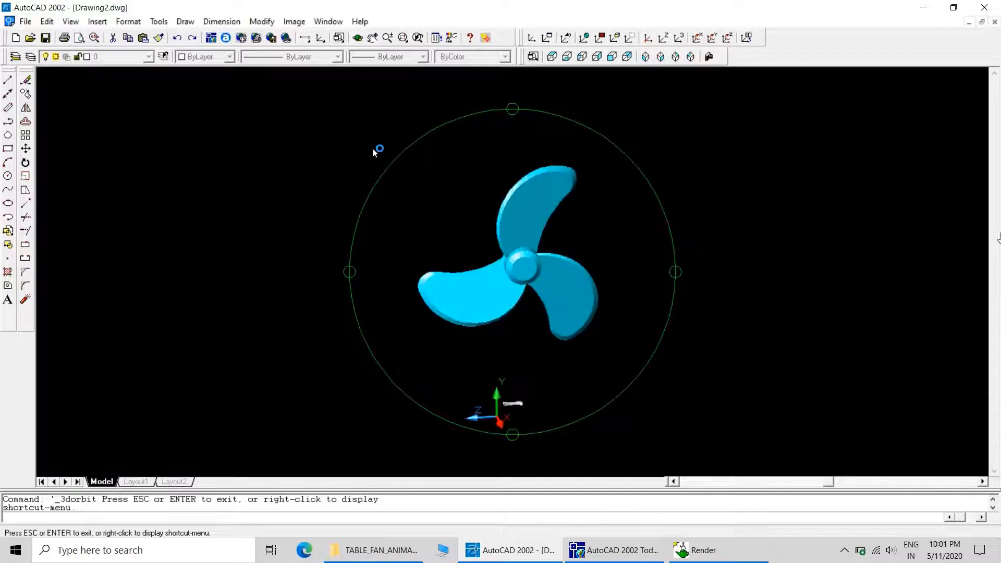
pyautogui.rightClick(375, 152)
pyautogui.click(392, 161)
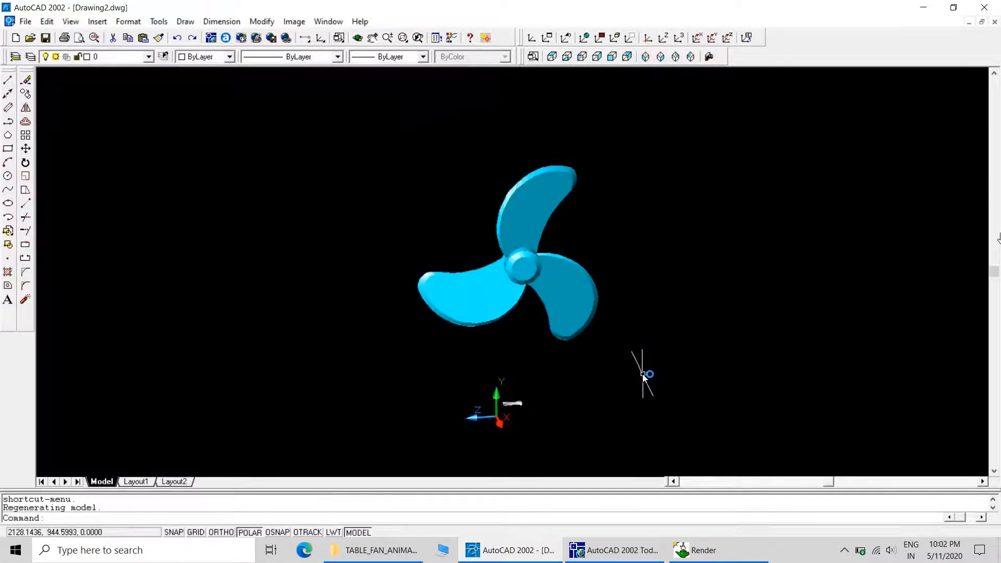
pyautogui.press('Escape')
pyautogui.press('Escape')
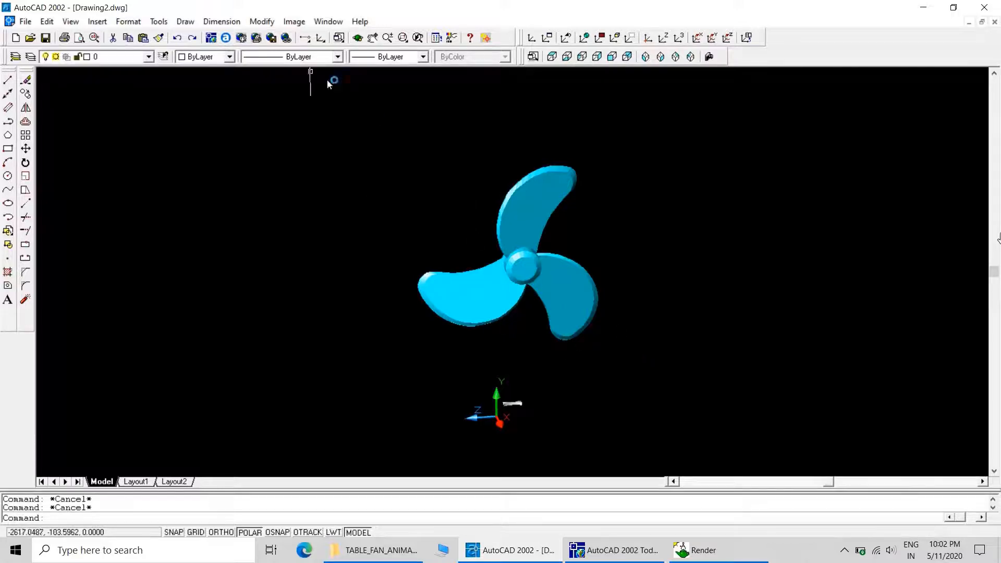
# Step: Export the fan blades as the 3D Studio file Drawing2.3ds, deriving objects from layers with 30-degree auto-smoothing and a 0.001 welding threshold
pyautogui.click(24, 22)
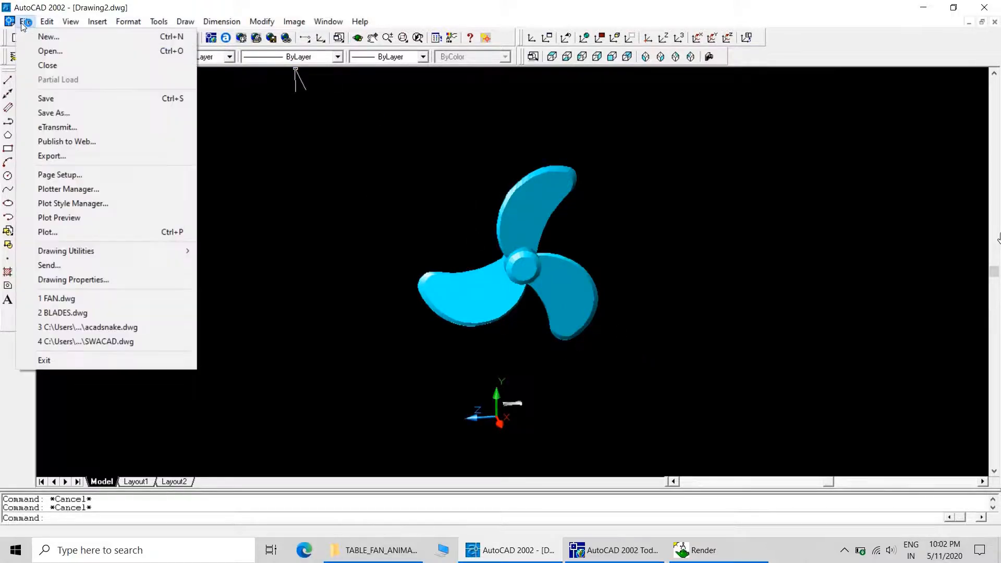
pyautogui.click(52, 156)
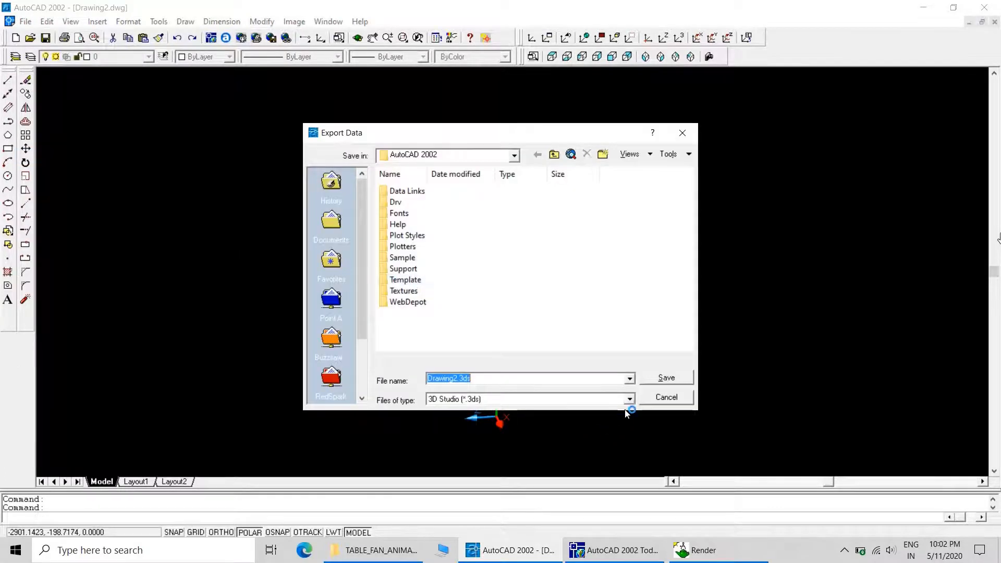
pyautogui.click(672, 378)
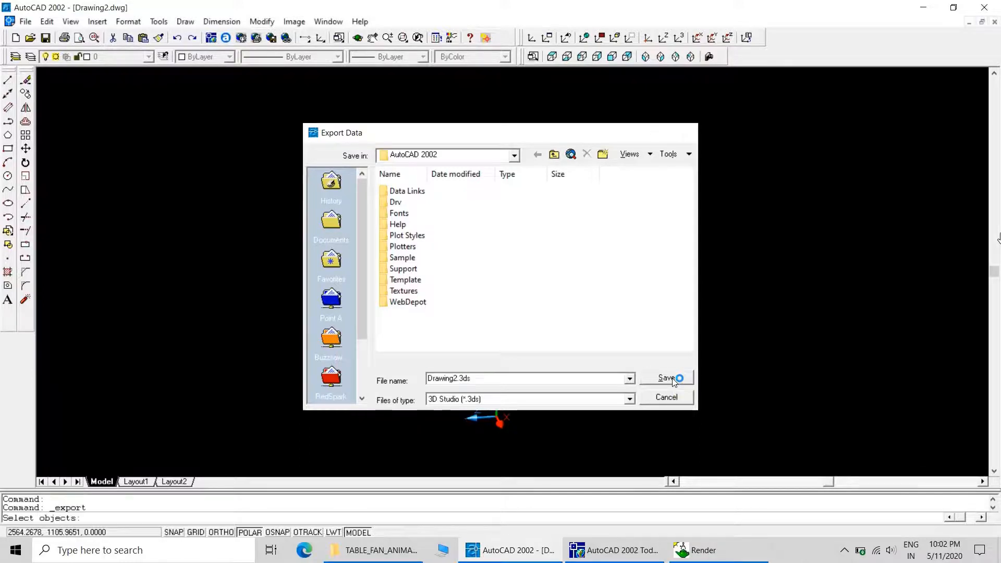
pyautogui.click(745, 397)
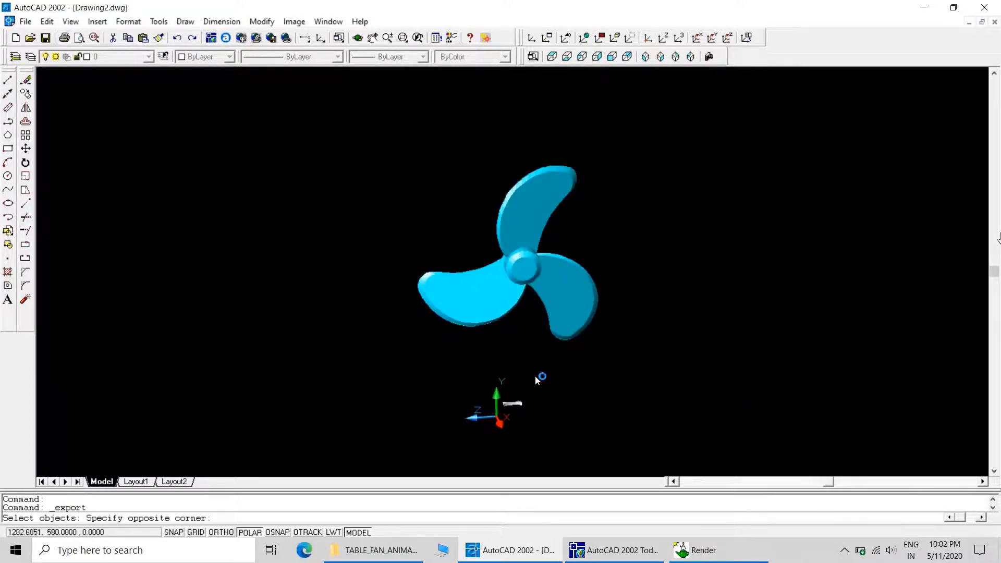
pyautogui.click(308, 141)
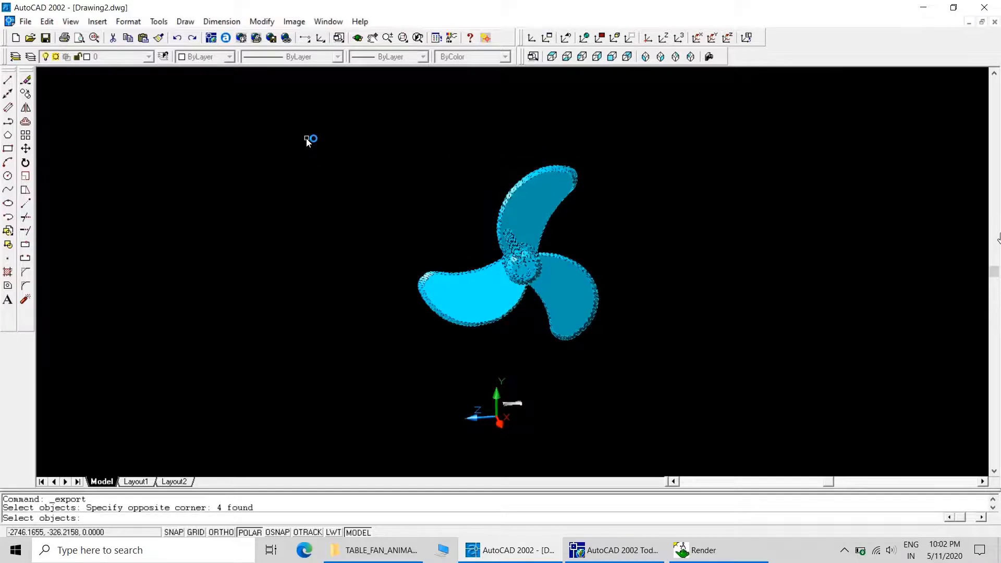
pyautogui.press('Return')
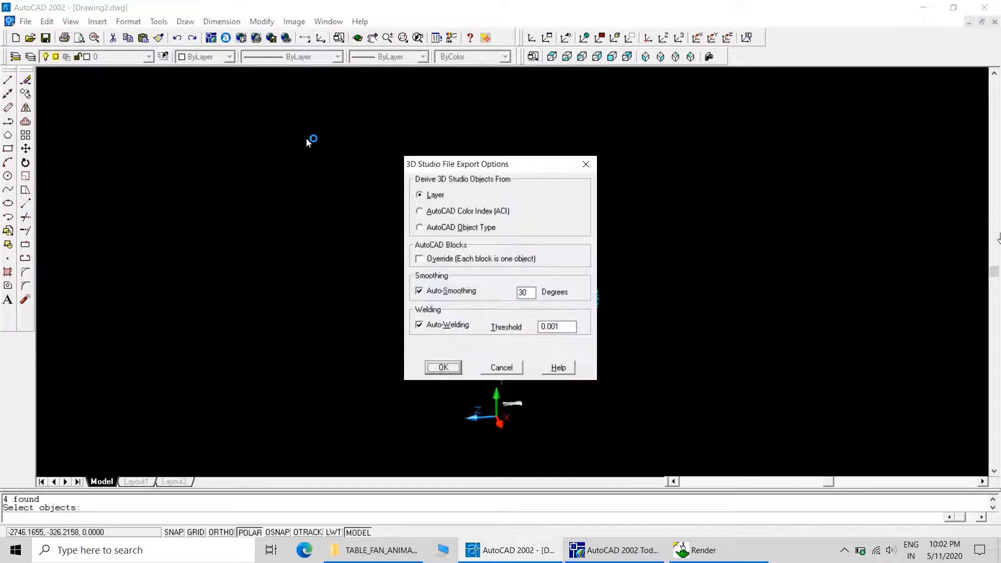
pyautogui.click(450, 371)
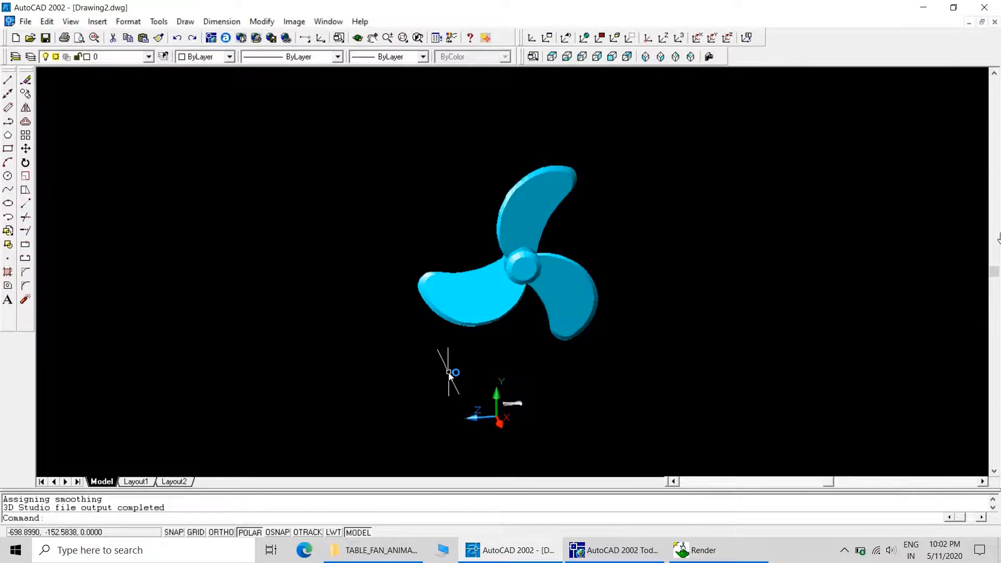
# Step: Export the fan blades as the 3D Studio file BLADES in the desktop TABLE FAN ANIMATION folder, deriving objects from layers with auto-smoothing and auto-welding
pyautogui.click(25, 22)
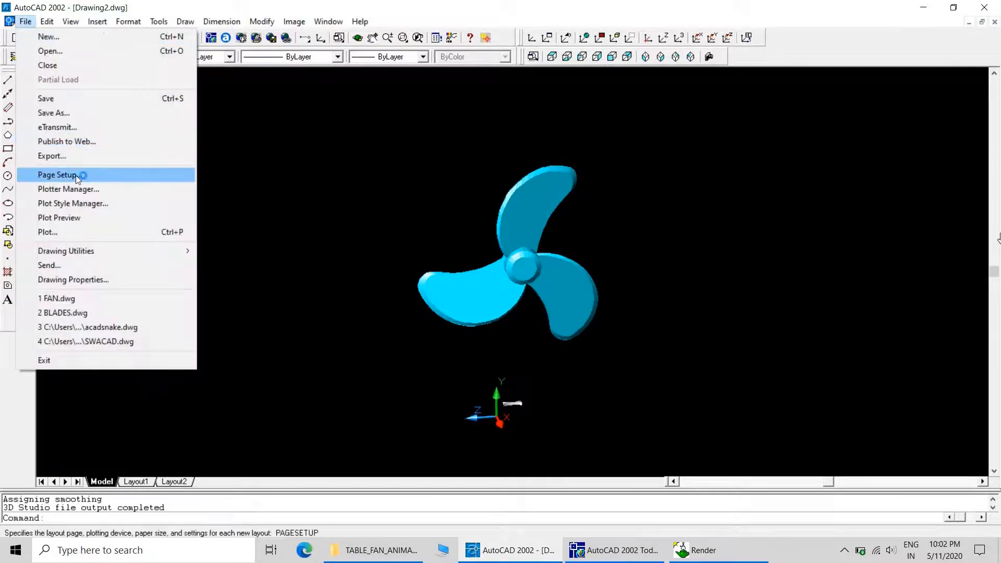
pyautogui.click(77, 156)
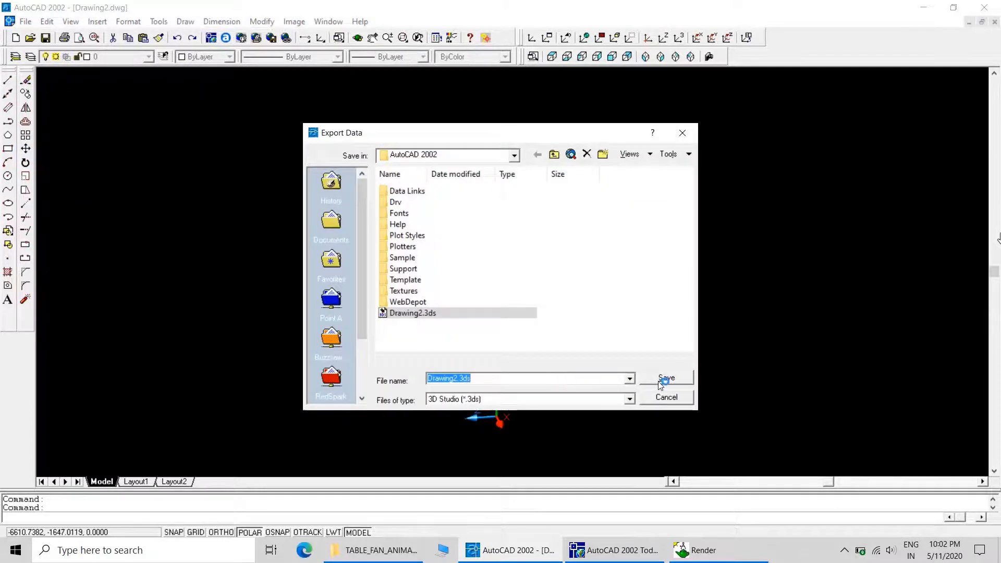
pyautogui.click(519, 156)
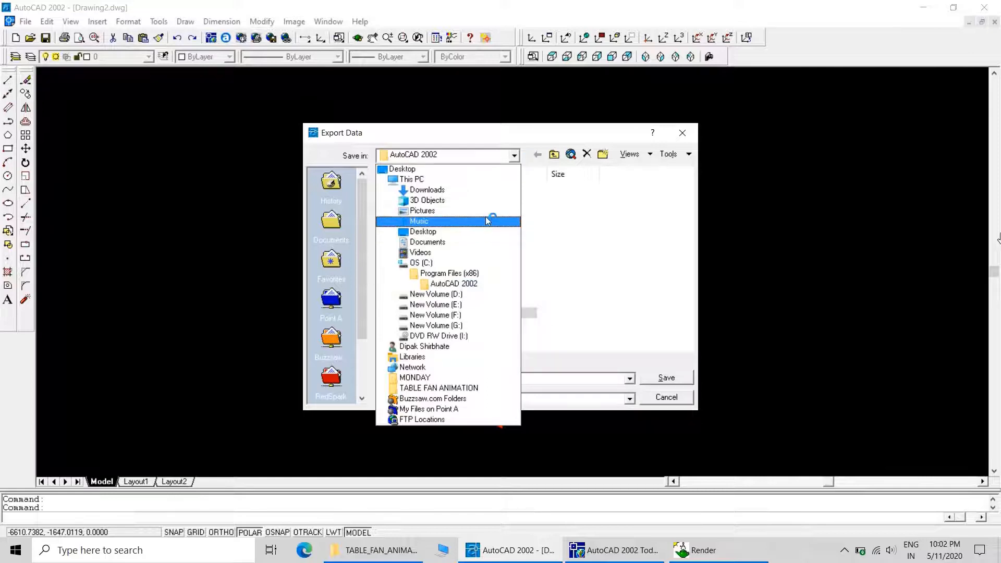
pyautogui.click(487, 231)
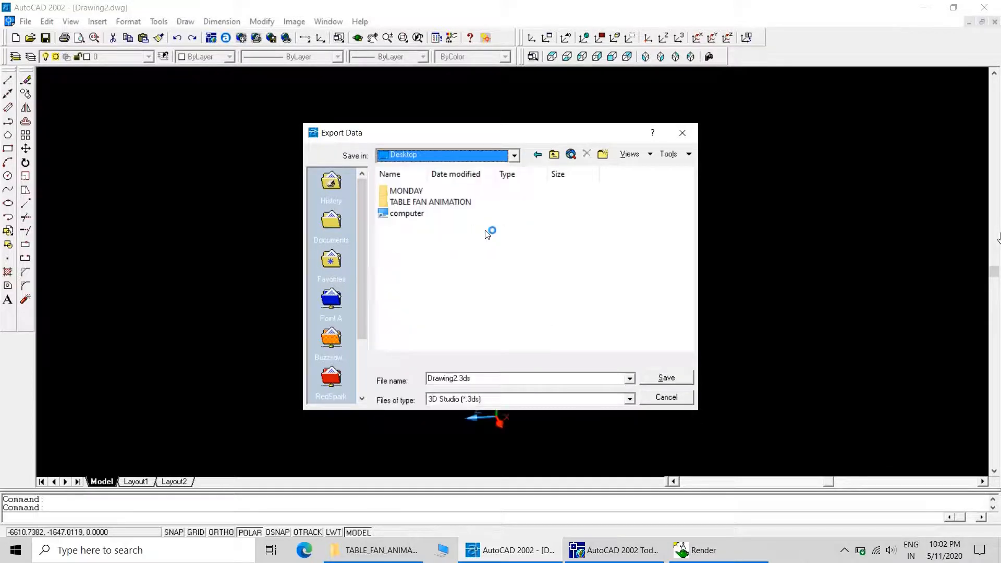
pyautogui.doubleClick(421, 203)
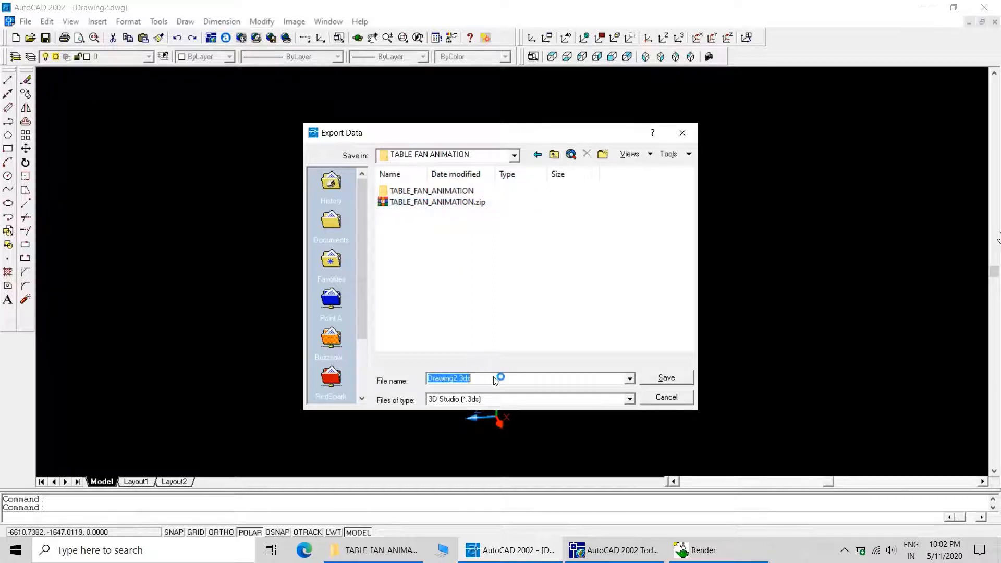
pyautogui.write('BLADES')
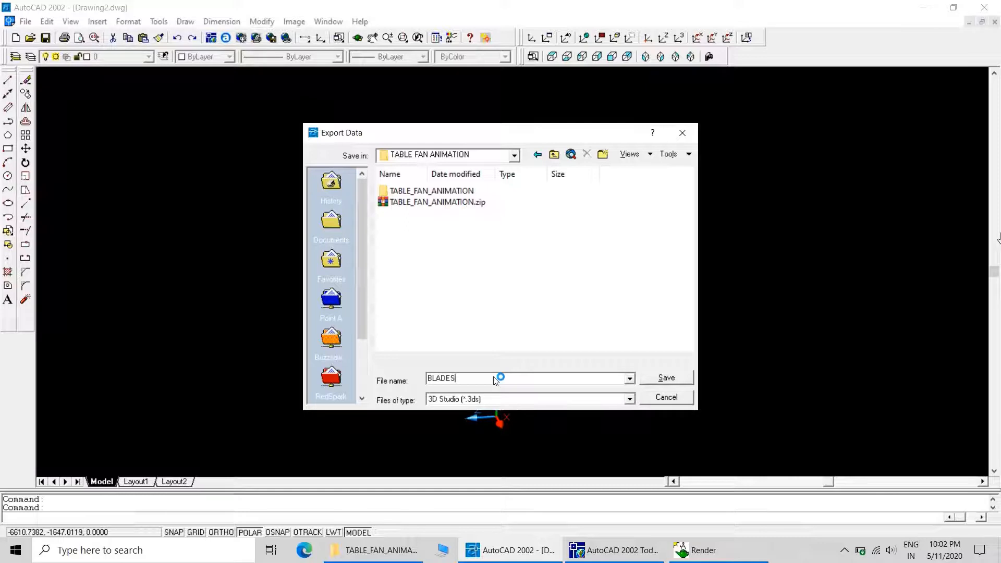
pyautogui.click(666, 378)
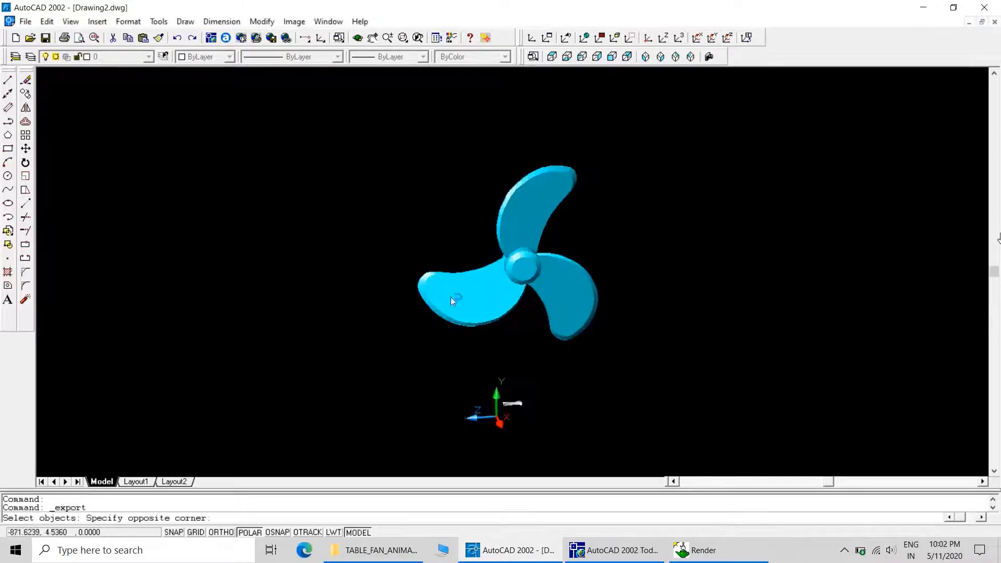
pyautogui.click(312, 139)
pyautogui.press('Return')
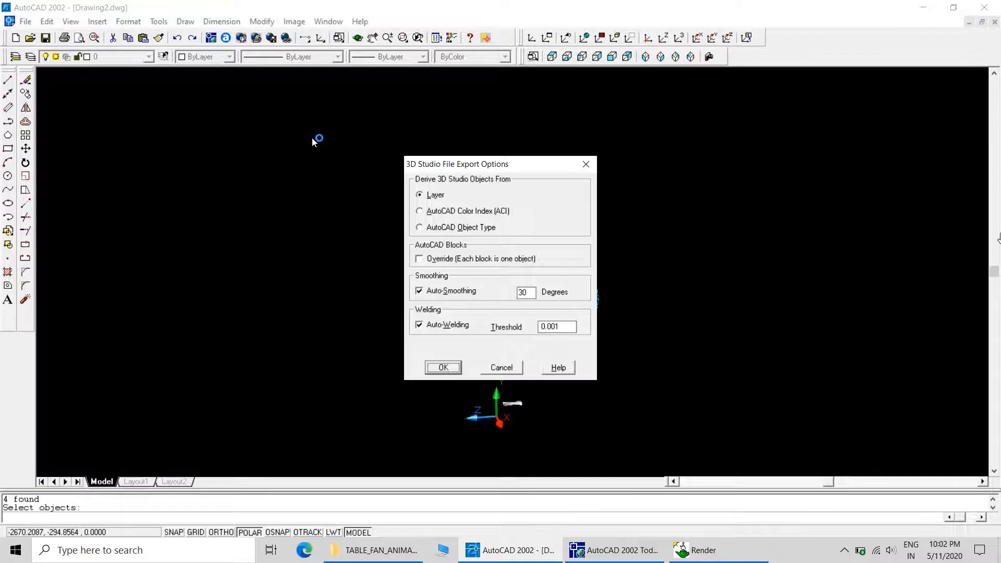
pyautogui.click(443, 367)
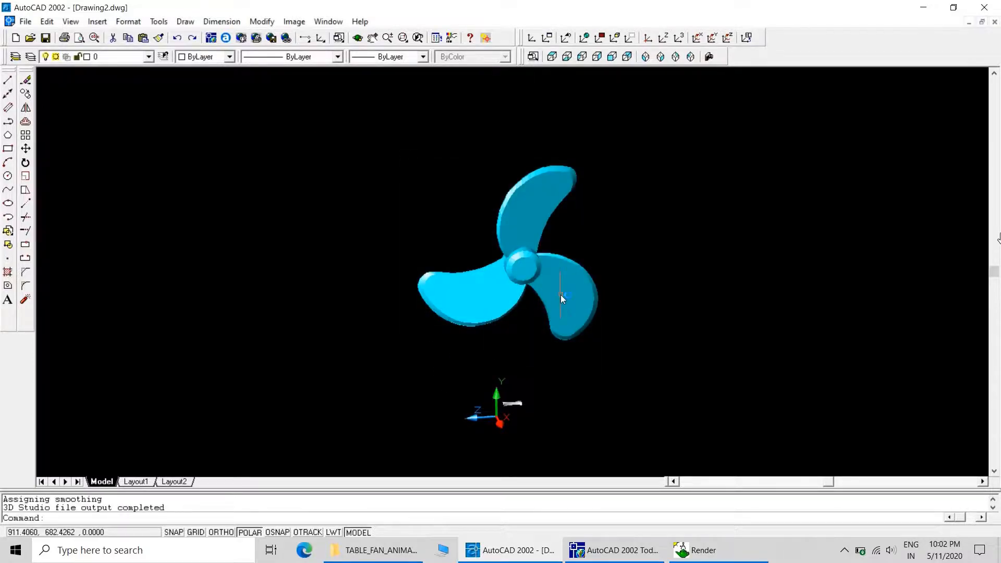
pyautogui.press('Escape')
pyautogui.press('Escape')
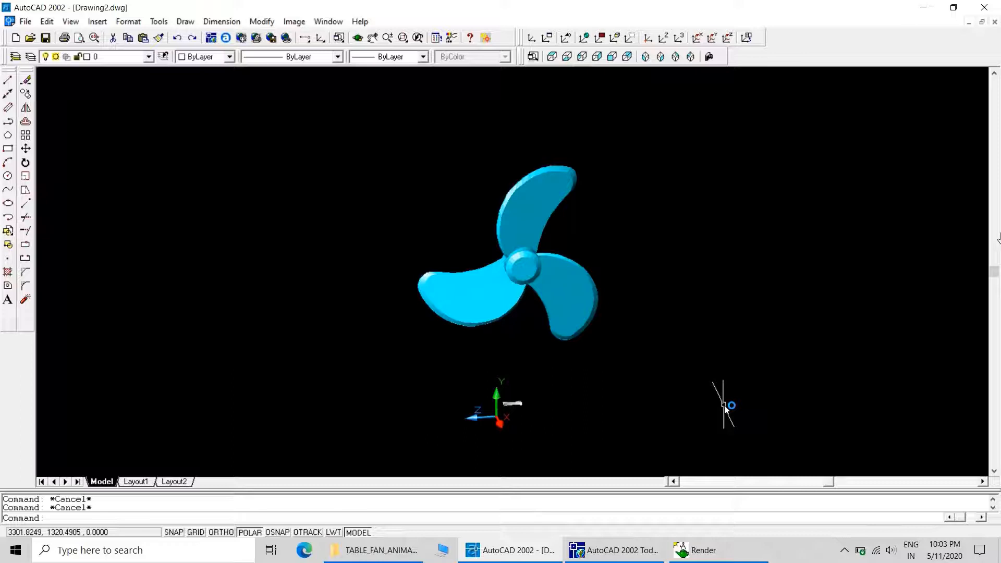
# Step: Delete the three fan blades and their hub from the drawing
pyautogui.click(422, 256)
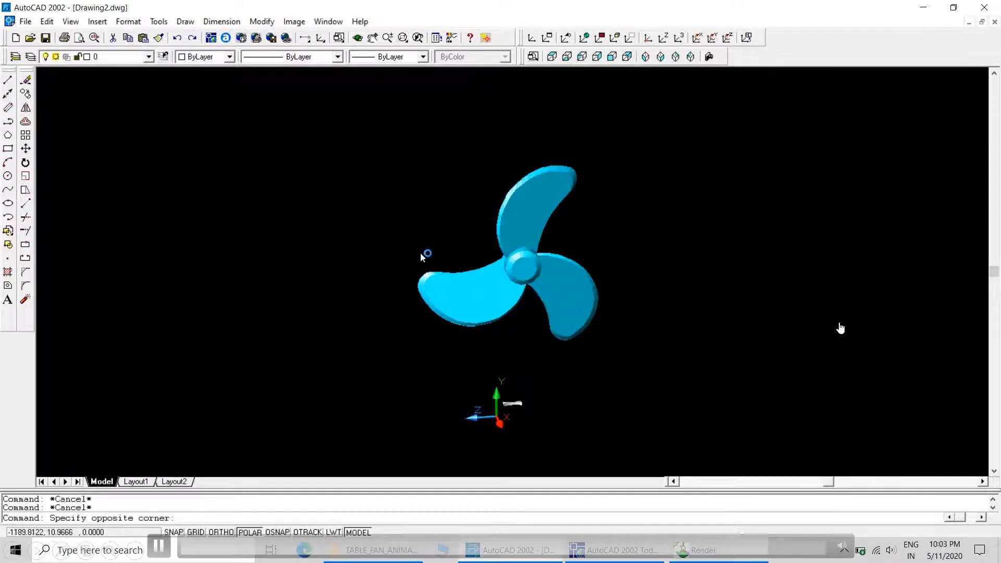
pyautogui.click(330, 116)
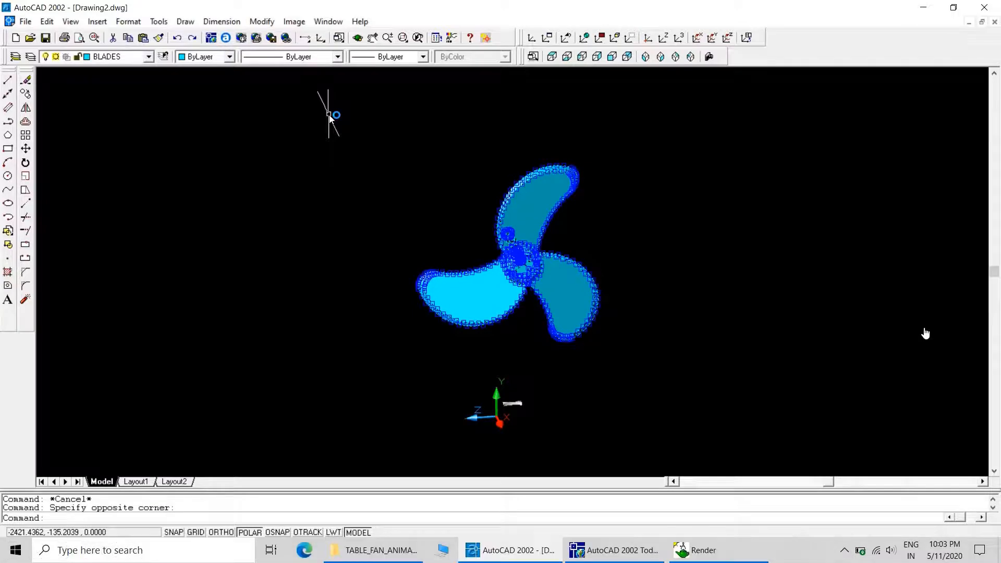
pyautogui.press('Delete')
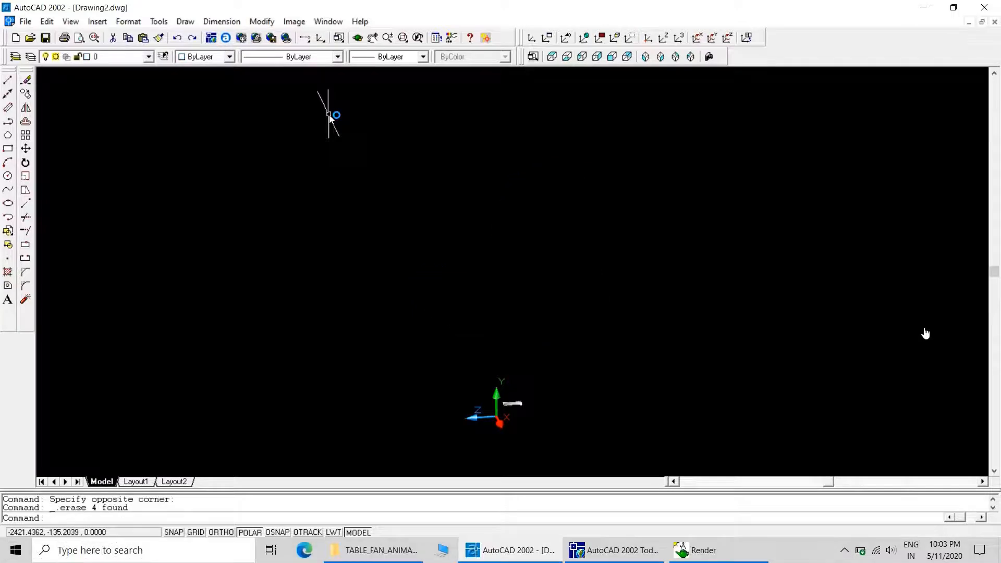
# Step: Turn the MOVING PARTS and STAND layers back on
pyautogui.click(149, 57)
pyautogui.moveTo(150, 80); pyautogui.dragTo(155, 174)
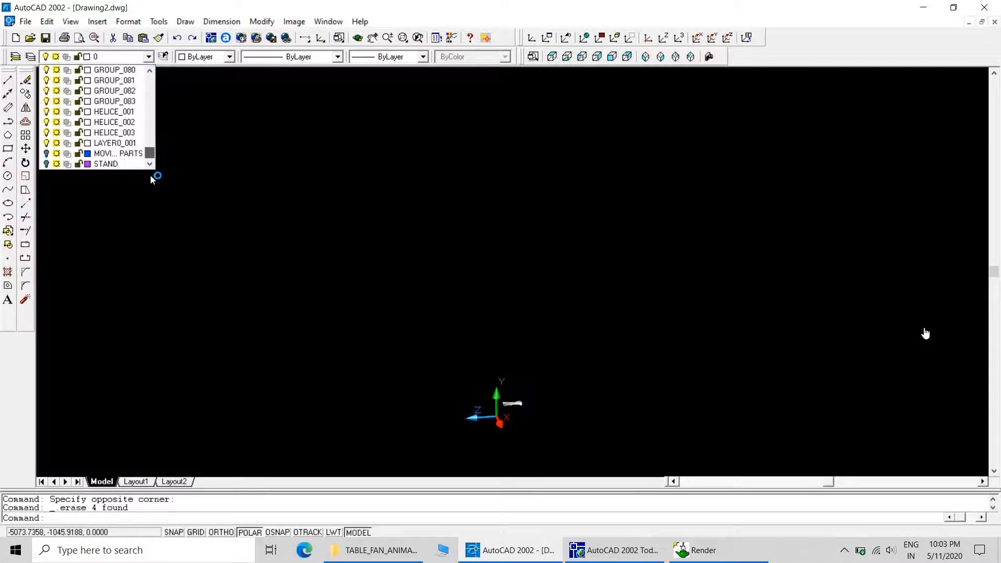
pyautogui.click(46, 153)
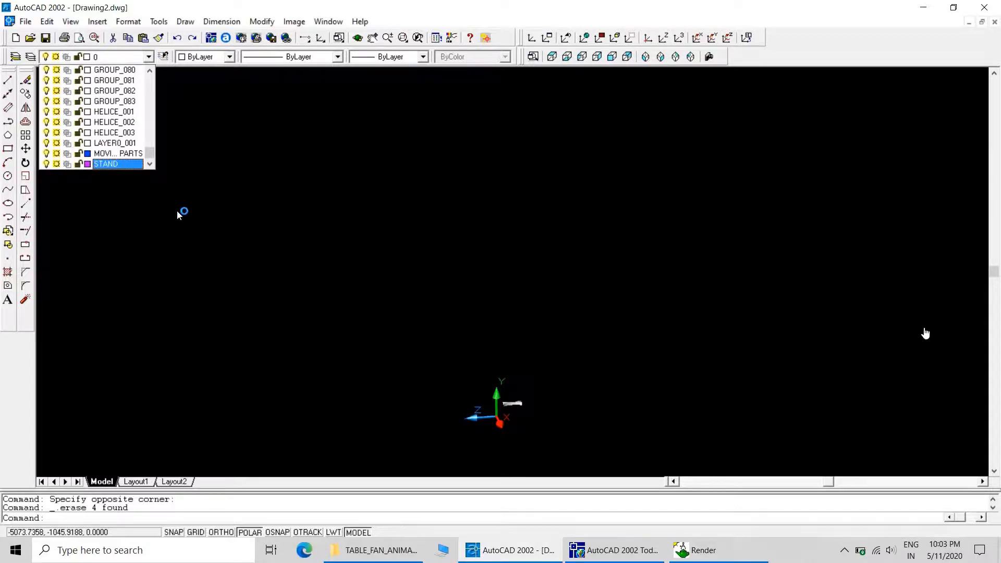
pyautogui.click(182, 212)
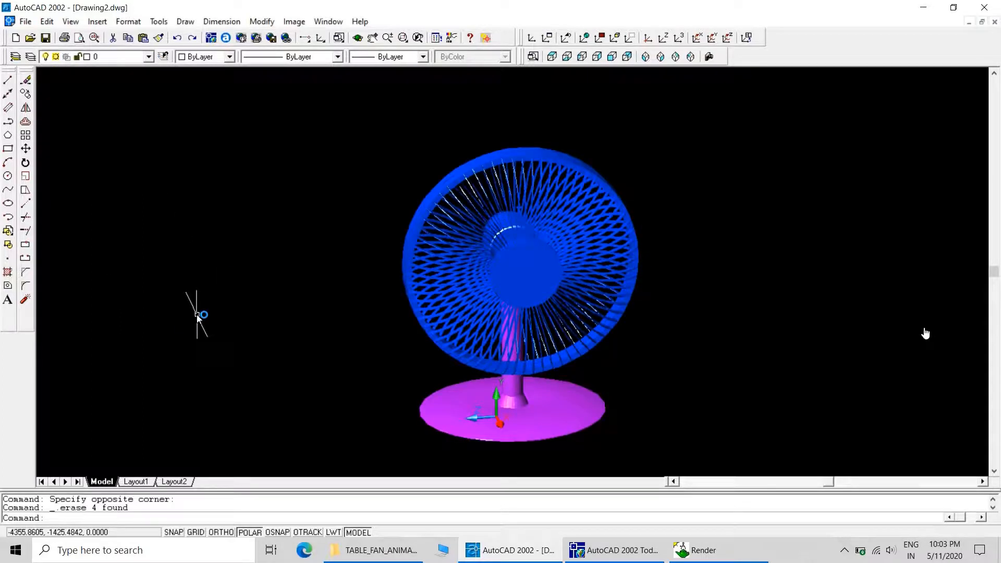
# Step: Export the fan's moving parts and stand together as a separate 3D Studio file in the desktop TABLE FAN ANIMATION folder
pyautogui.click(25, 21)
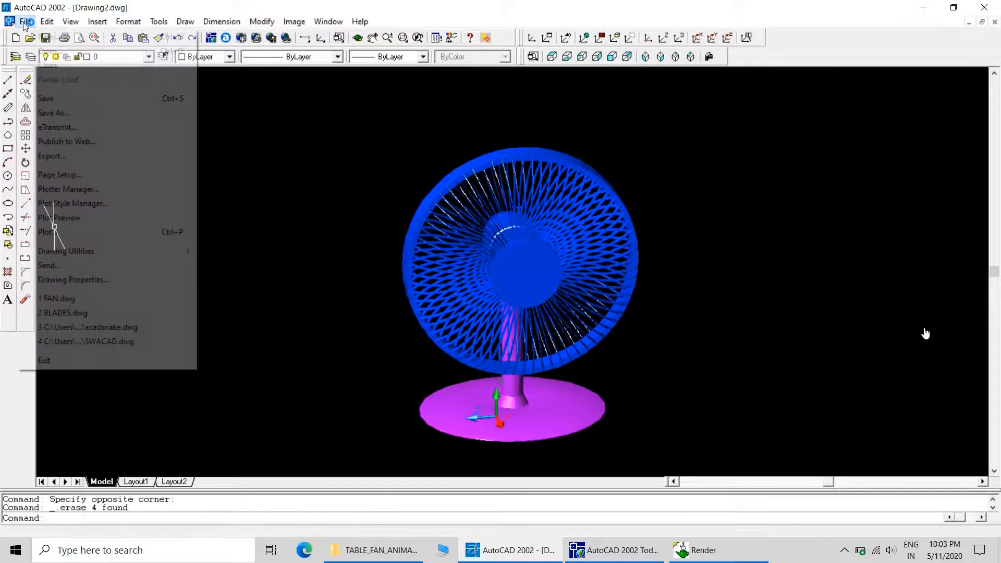
pyautogui.click(51, 156)
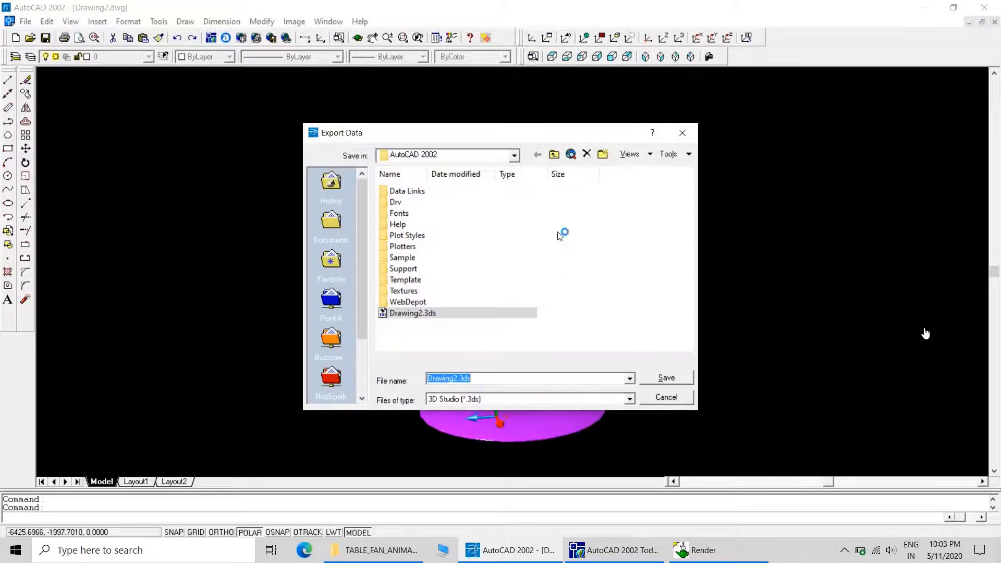
pyautogui.click(514, 154)
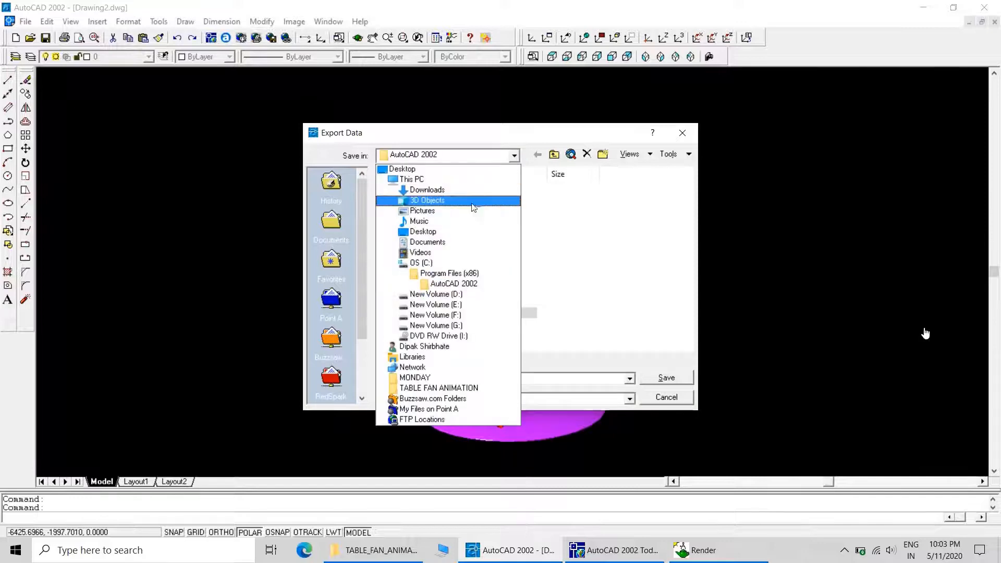
pyautogui.click(479, 232)
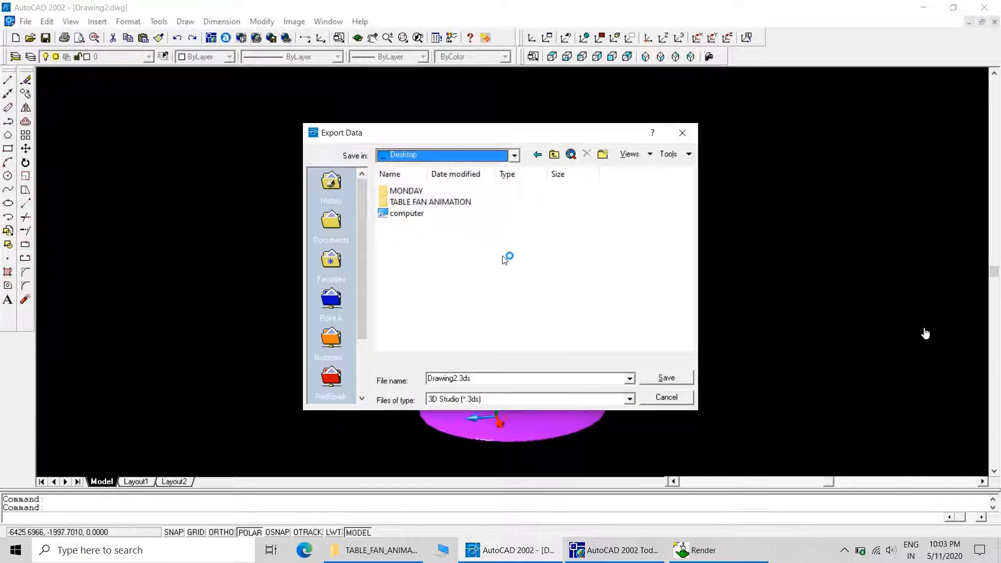
pyautogui.doubleClick(437, 202)
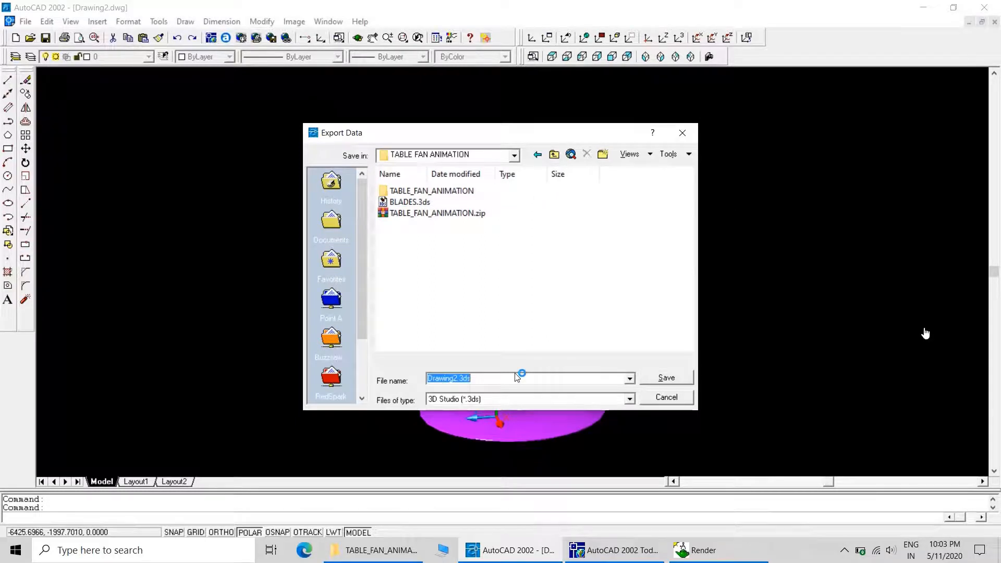
pyautogui.write('A')
pyautogui.write('REST')
pyautogui.write('_')
pyautogui.click(668, 378)
pyautogui.click(282, 203)
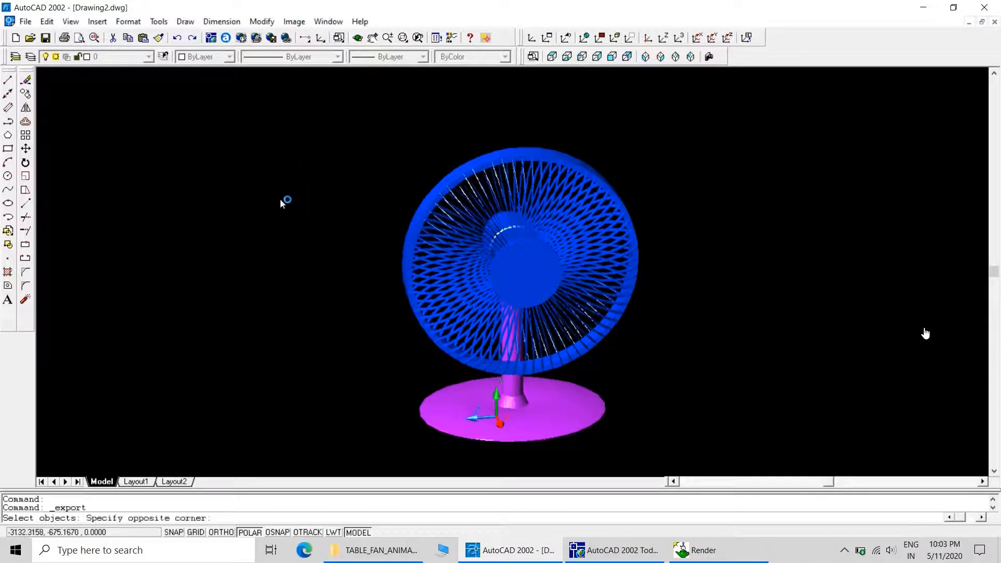
pyautogui.click(299, 133)
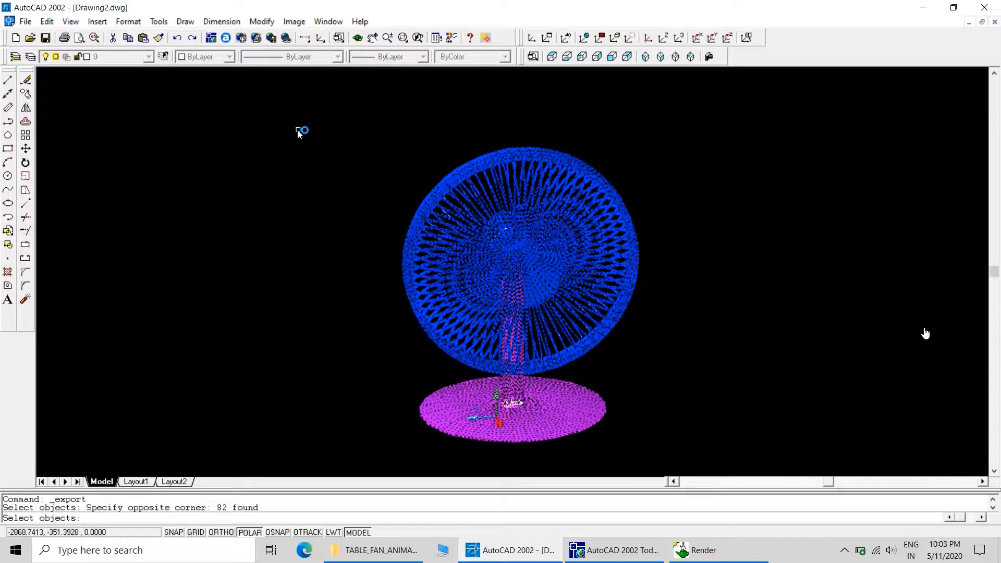
pyautogui.press('Return')
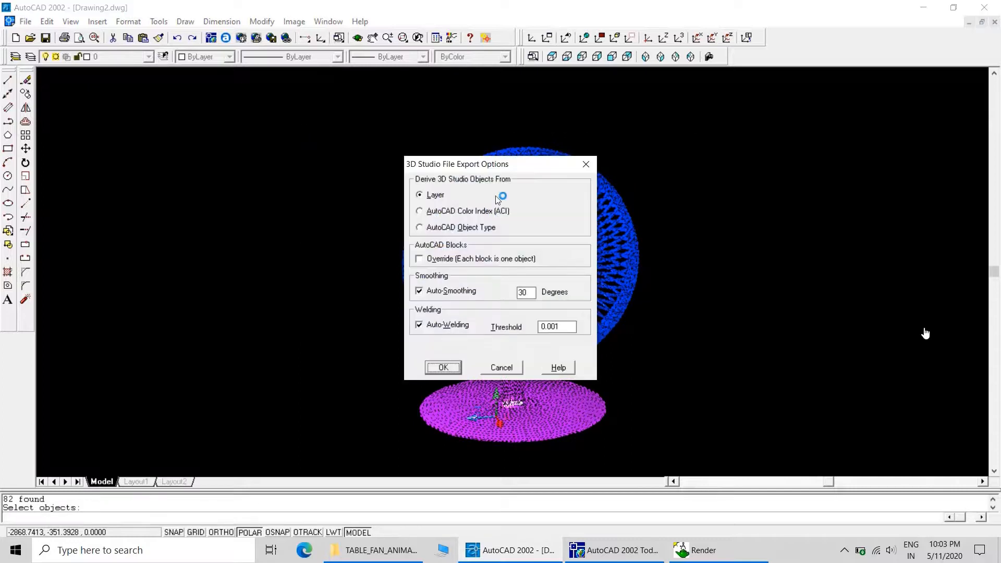
# Step: Export the fan objects to 3D Studio by layer with 30-degree auto-smoothing and 0.001 auto-welding, then close the AutoCAD 2002 Today and folder windows
pyautogui.click(443, 367)
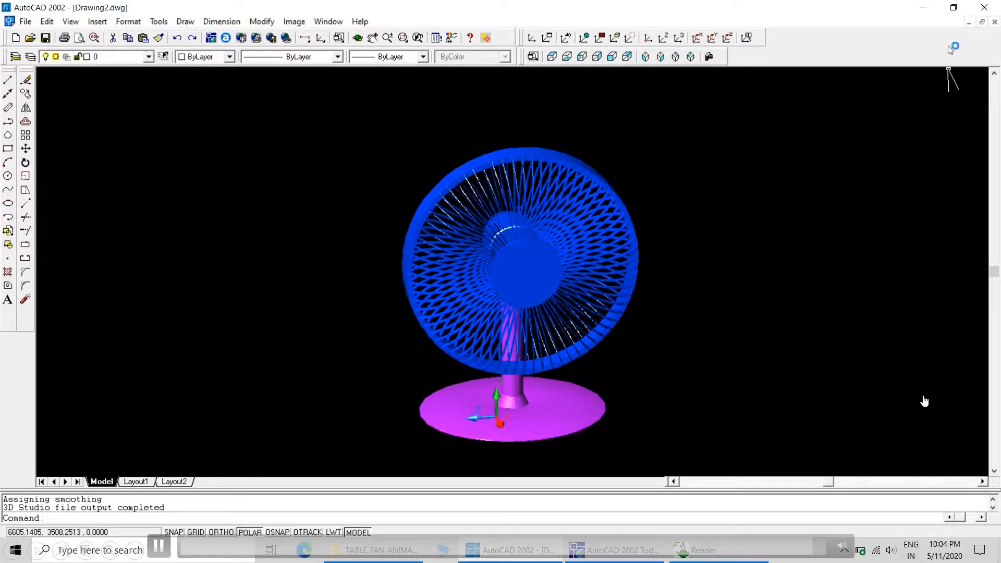
pyautogui.click(923, 7)
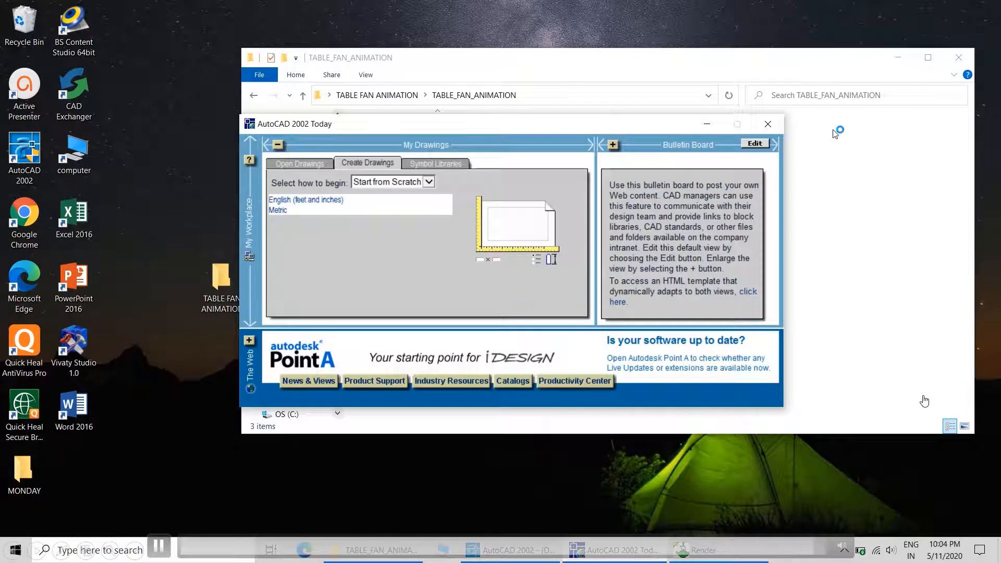
pyautogui.click(768, 124)
pyautogui.click(959, 57)
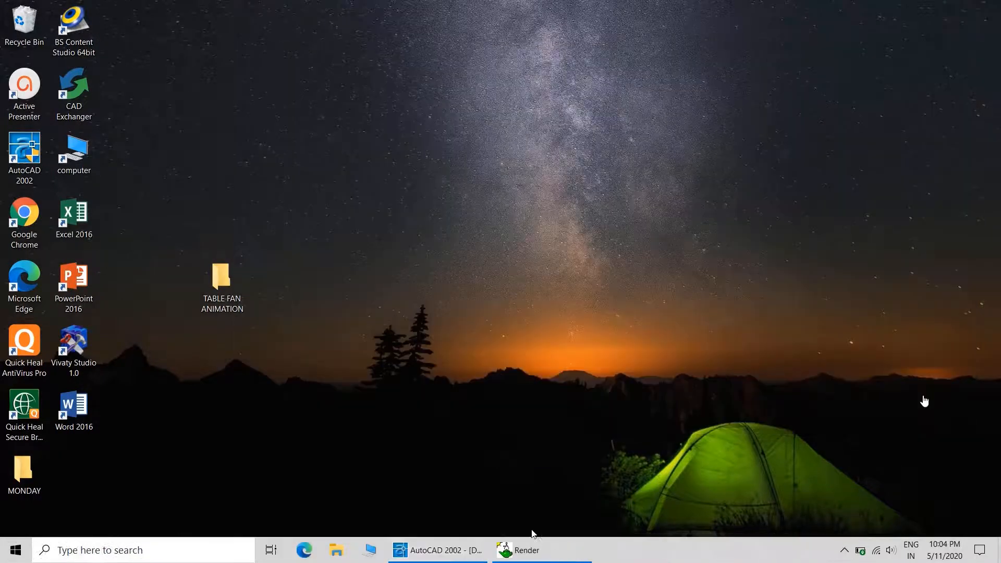
# Step: Return to AutoCAD 2002 and close the fan drawing, saving it as Drawing2.dwg in the AutoCAD 2002 folder
pyautogui.click(447, 552)
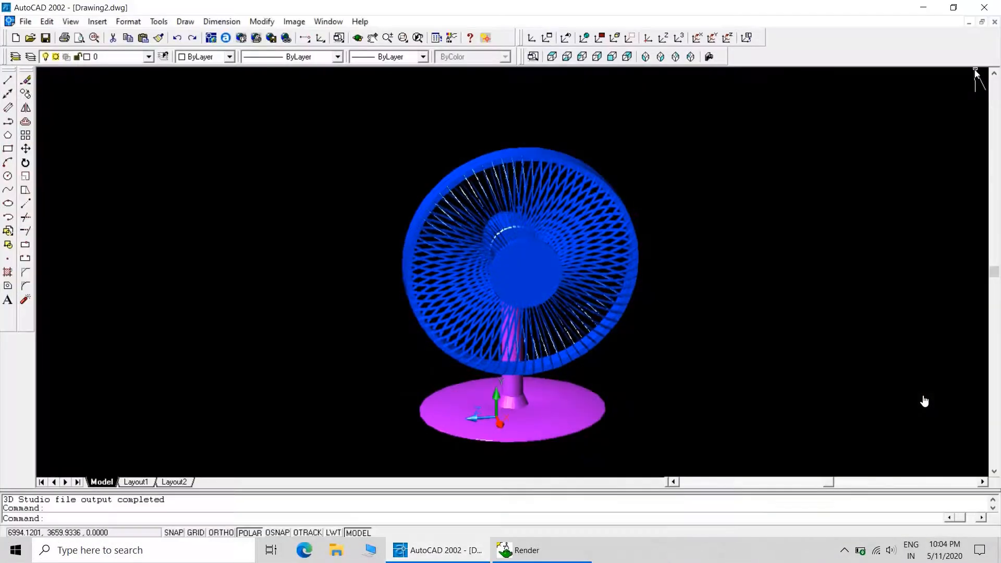
pyautogui.click(994, 22)
pyautogui.click(451, 302)
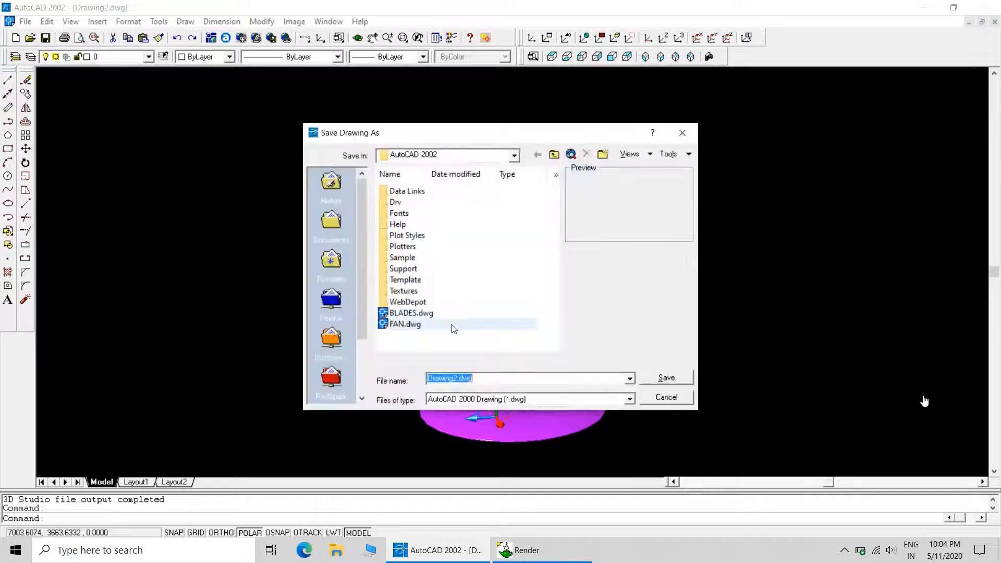
pyautogui.click(666, 378)
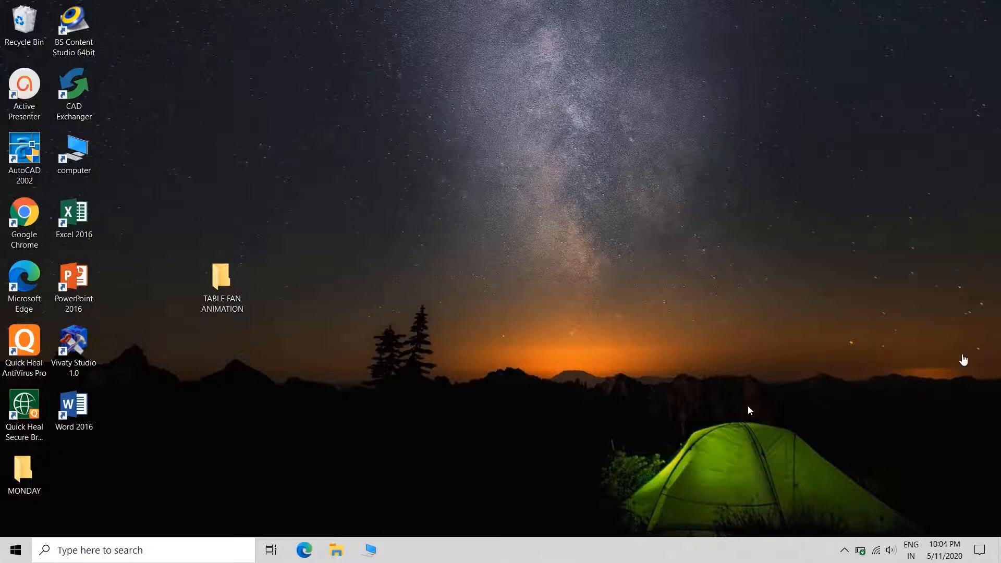
pyautogui.click(843, 551)
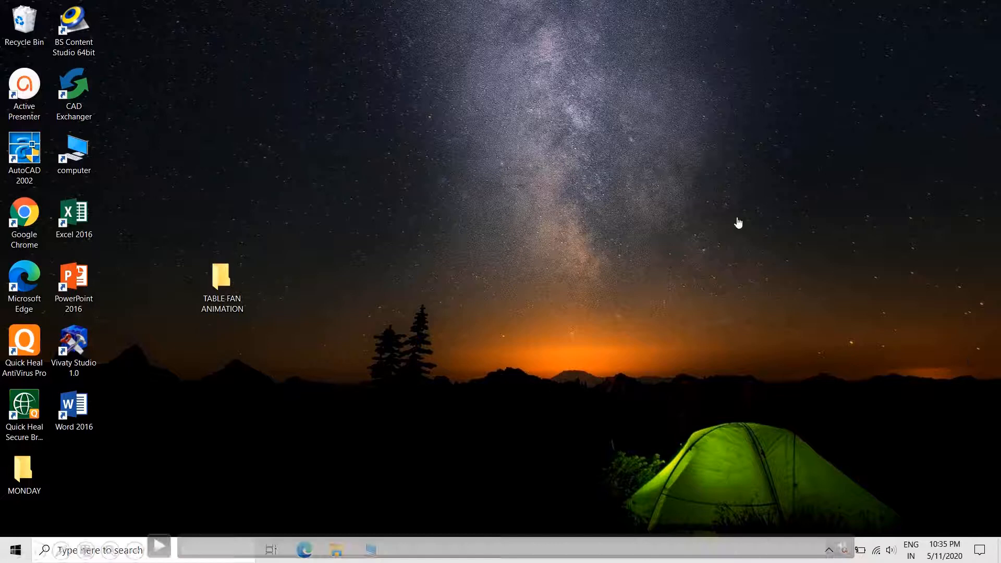
pyautogui.click(825, 214)
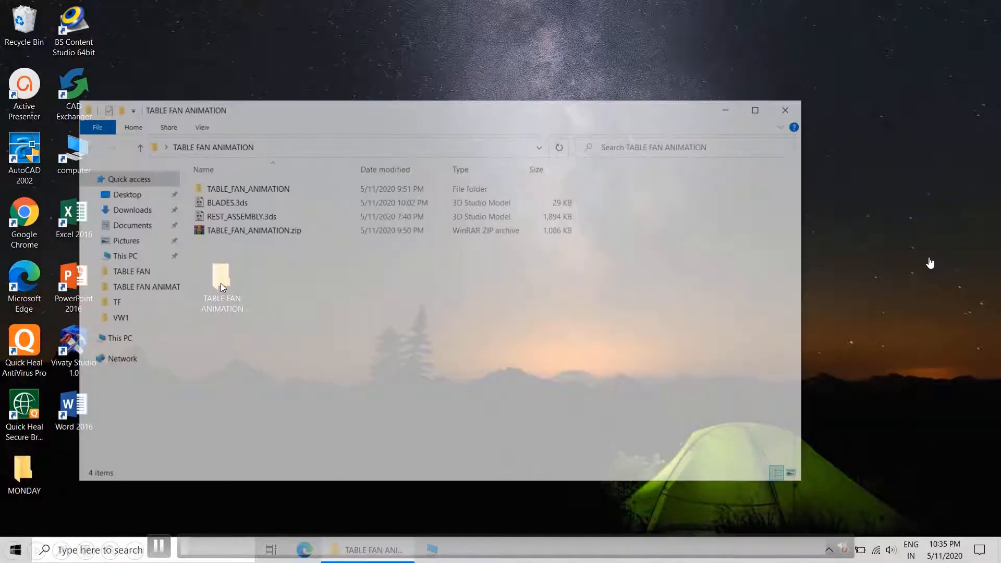
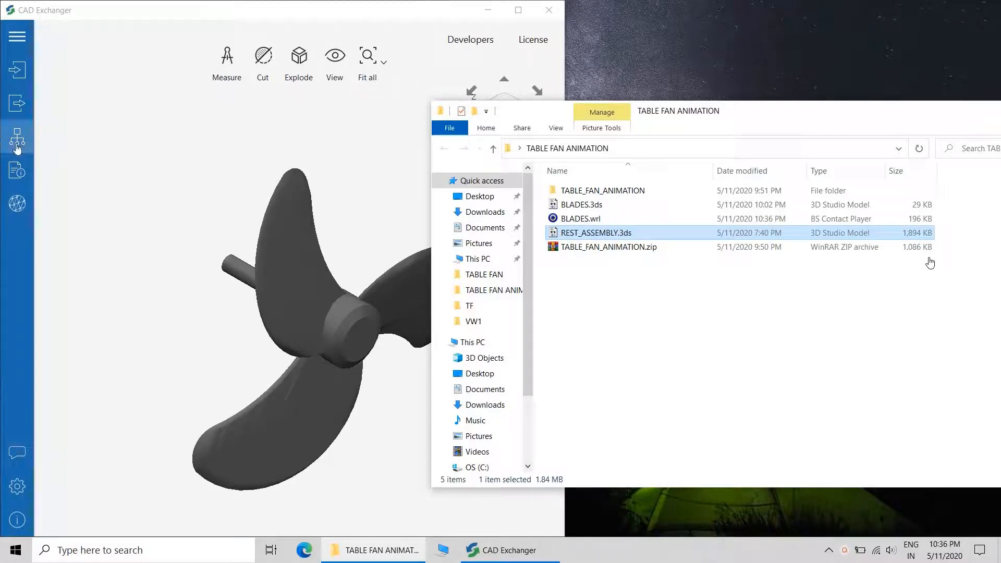
# Step: Import REST_ASSEMBLY.3ds from the desktop's TABLE FAN ANIMATION folder into CAD Exchanger
pyautogui.click(18, 71)
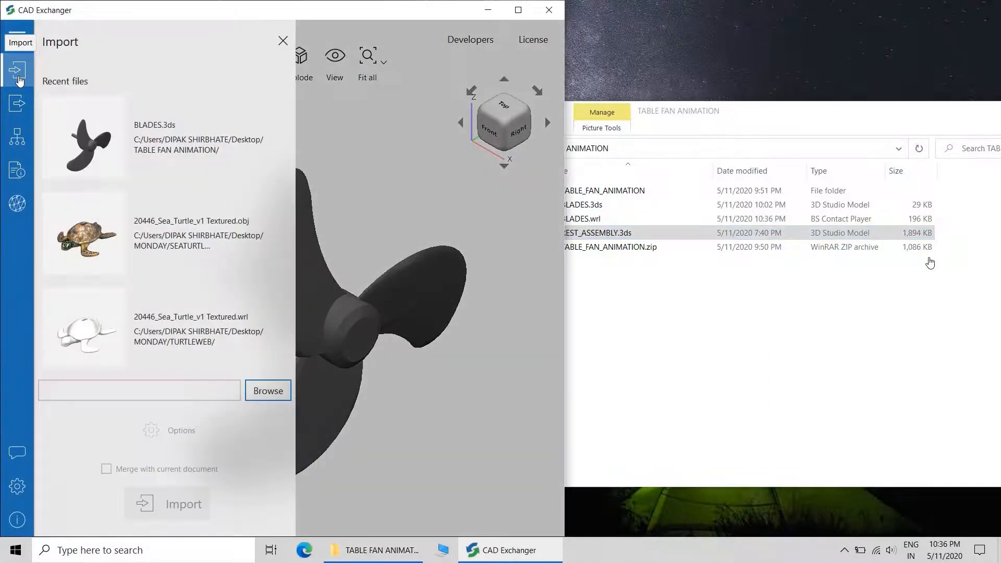
pyautogui.click(268, 390)
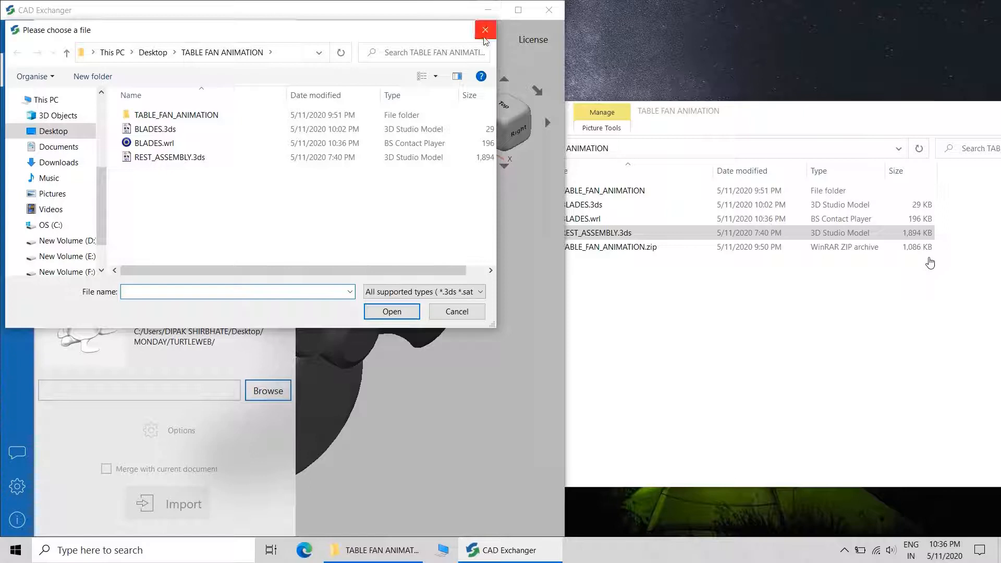
pyautogui.click(159, 158)
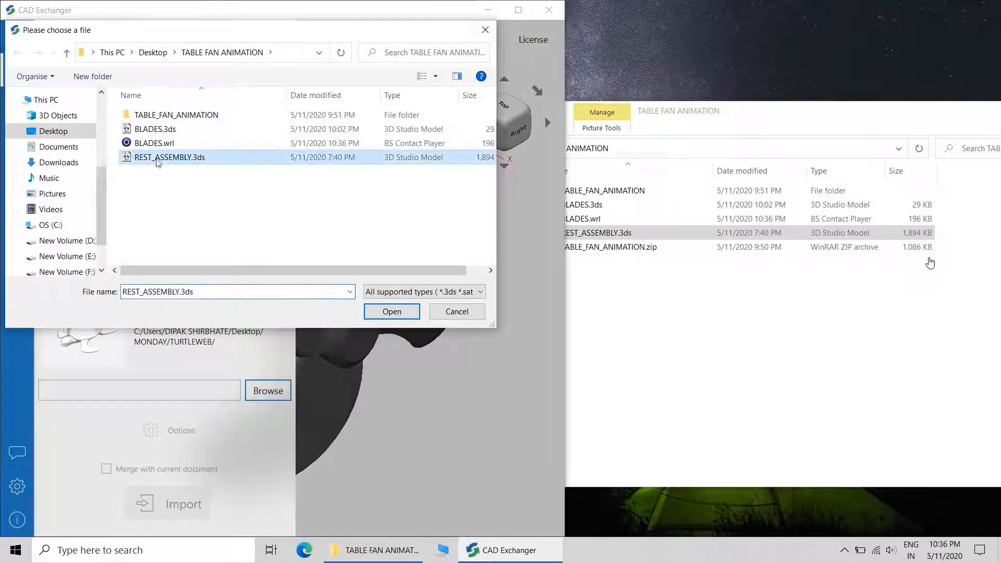
pyautogui.click(391, 312)
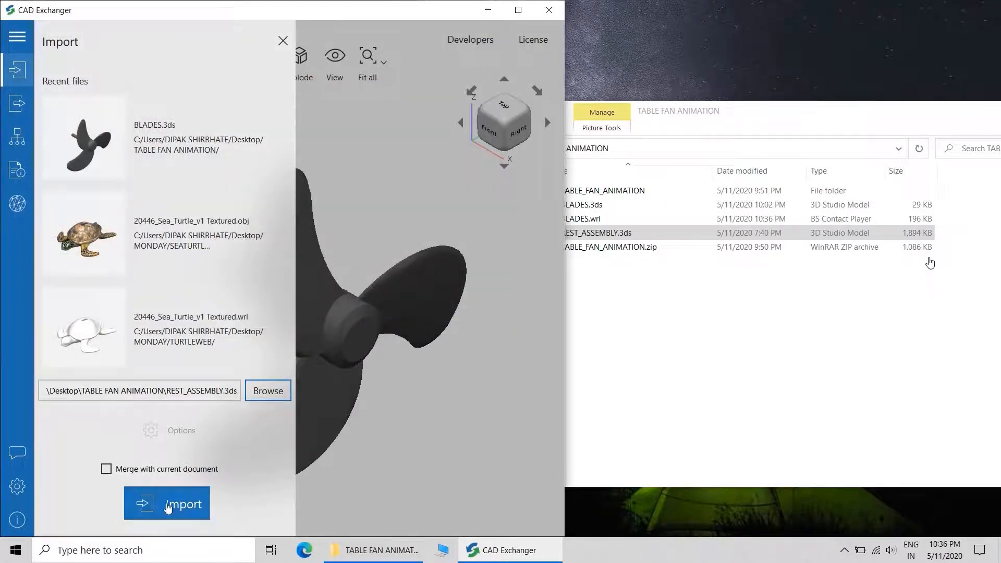
pyautogui.click(162, 511)
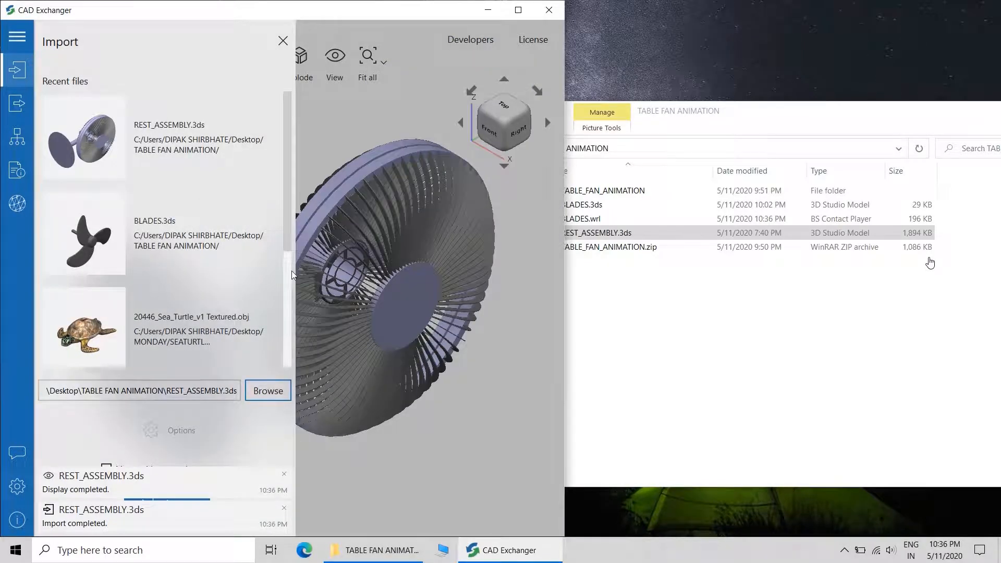
pyautogui.click(282, 40)
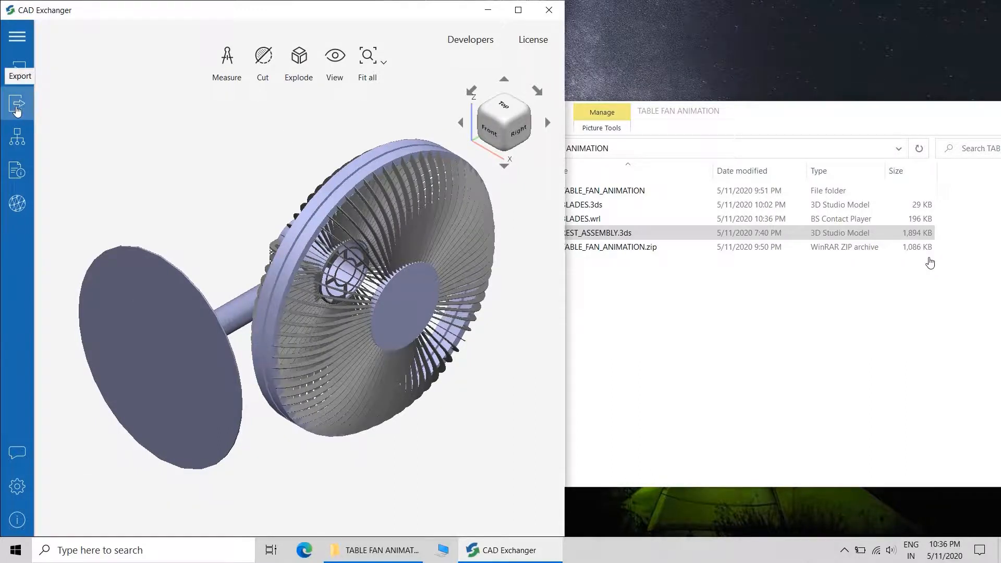
# Step: Export the fan assembly in VRML format as REST_ASSEMBLY.wrl to the TABLE FAN ANIMATION folder and close CAD Exchanger
pyautogui.click(17, 107)
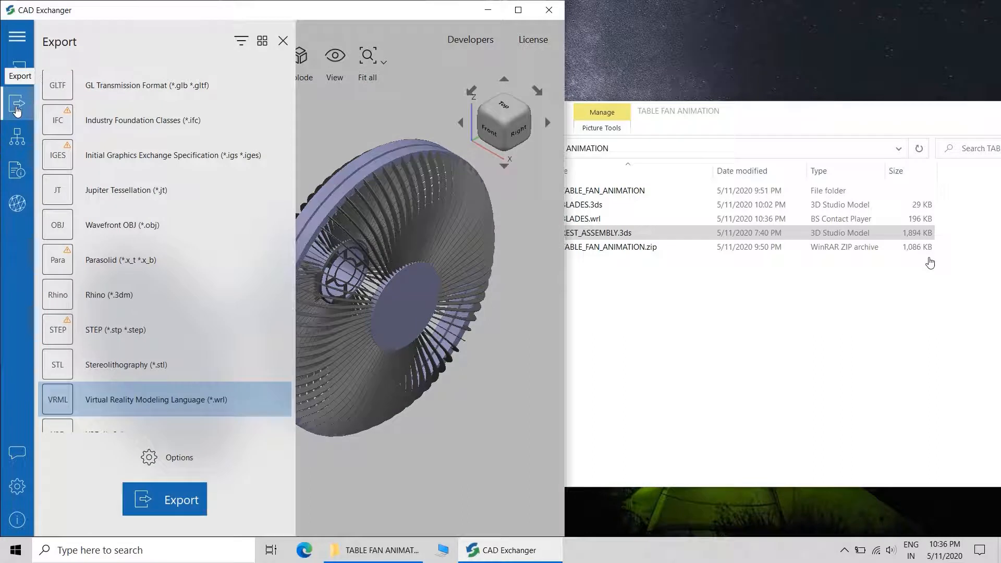
pyautogui.click(173, 505)
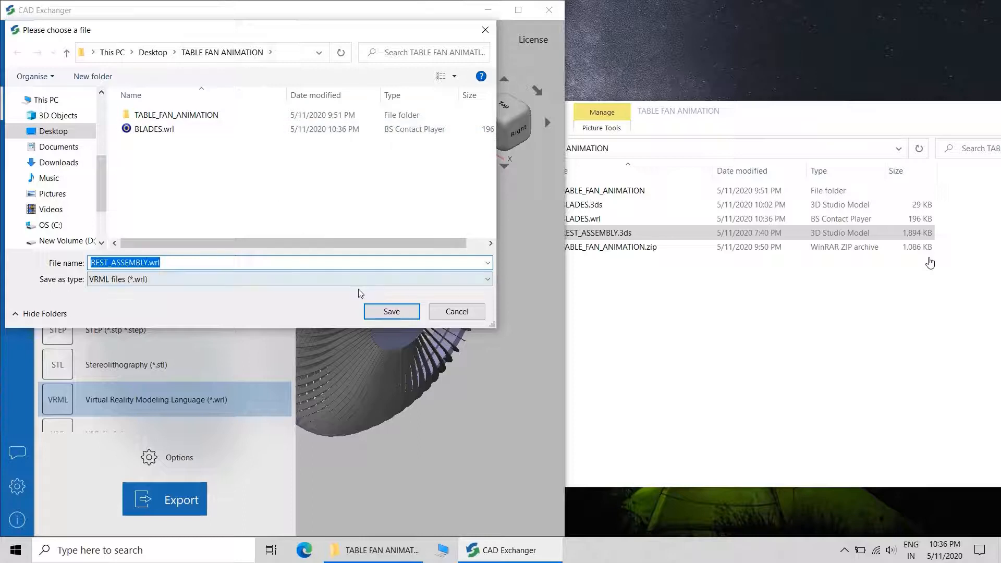
pyautogui.click(392, 311)
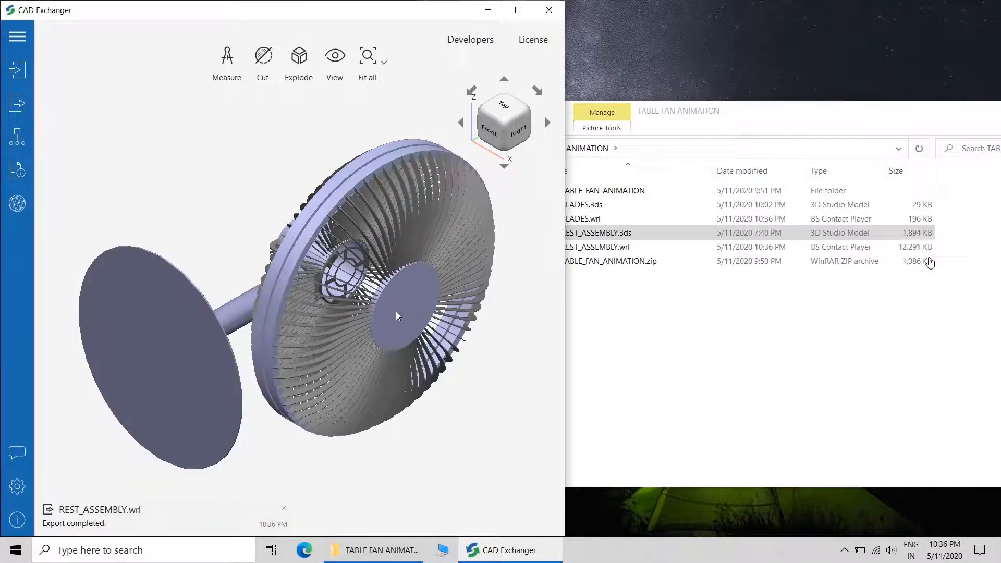
pyautogui.click(551, 12)
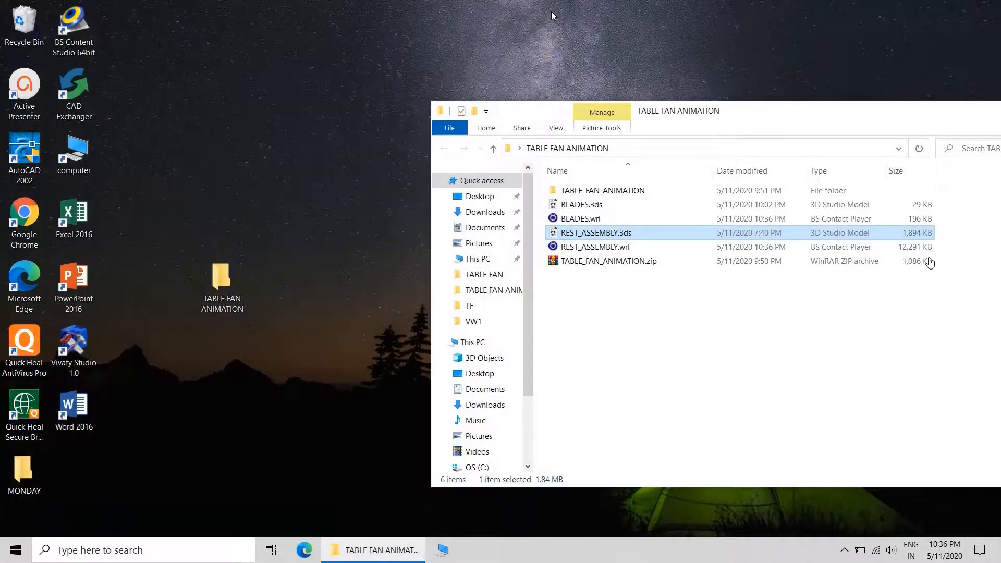
# Step: Maximize the TABLE FAN ANIMATION folder window and inspect BLADES.wrl in BS Contact, rotating the blades before closing the viewer
pyautogui.moveTo(946, 119); pyautogui.dragTo(865, 119)
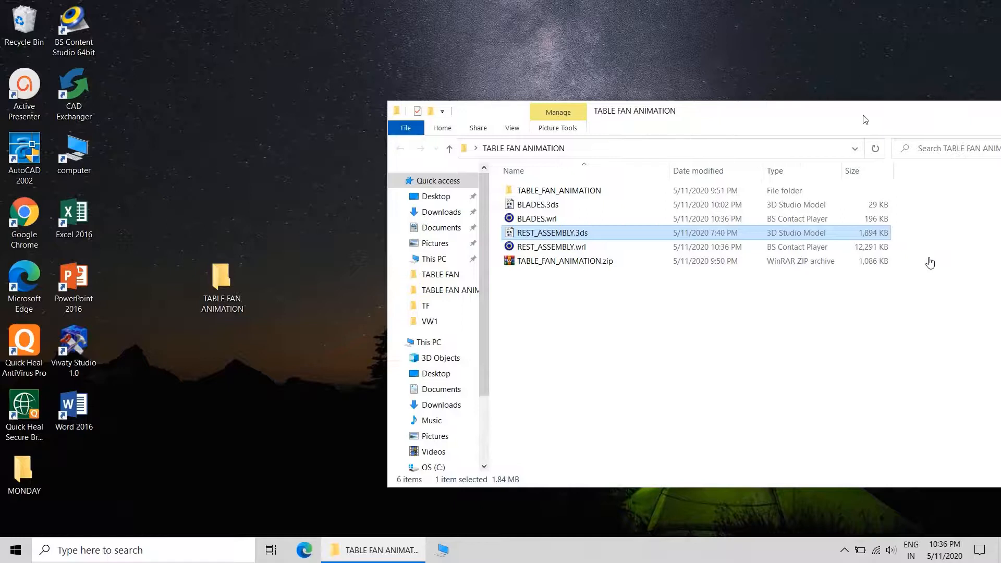
pyautogui.doubleClick(865, 119)
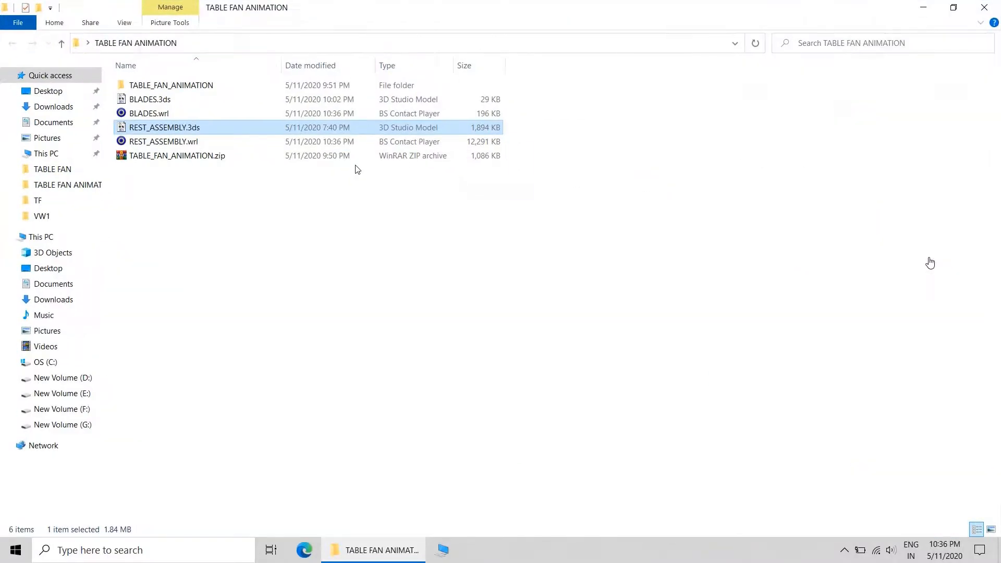
pyautogui.doubleClick(149, 113)
pyautogui.moveTo(427, 346); pyautogui.dragTo(427, 516)
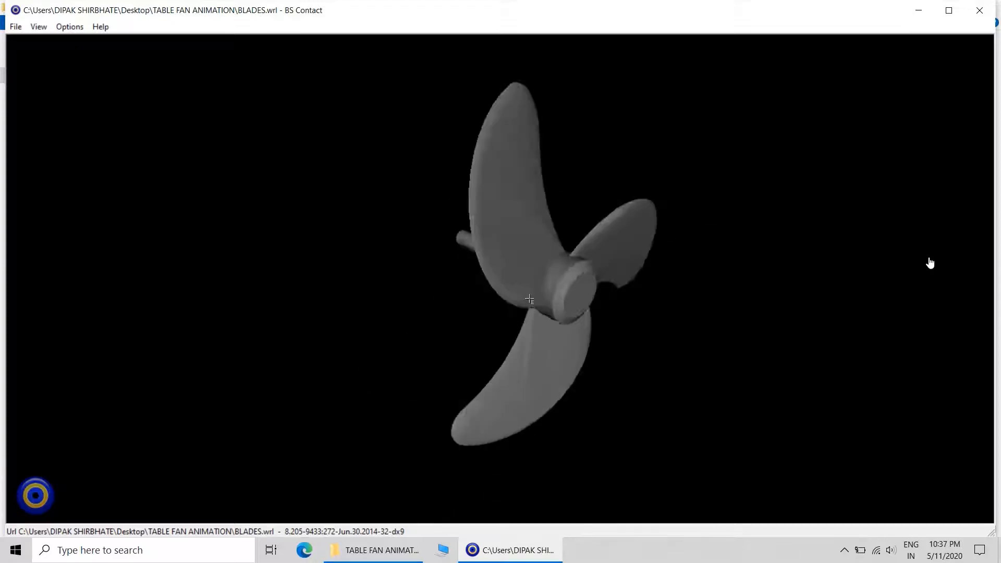
pyautogui.click(980, 10)
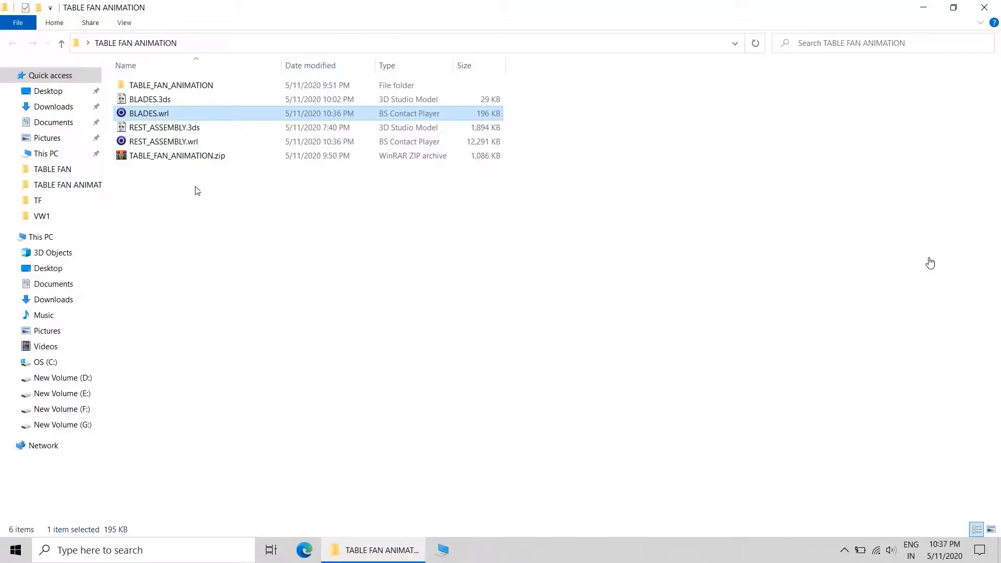
# Step: Inspect REST_ASSEMBLY.wrl in BS Contact by rotating the fan, then close the viewer and the folder window
pyautogui.doubleClick(162, 141)
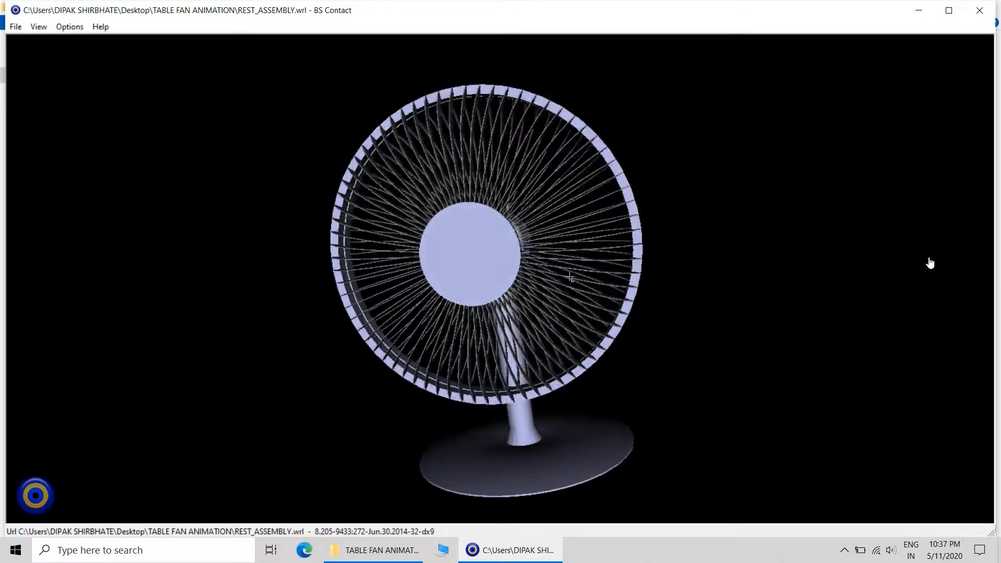
pyautogui.moveTo(569, 277); pyautogui.dragTo(831, 452)
pyautogui.click(980, 10)
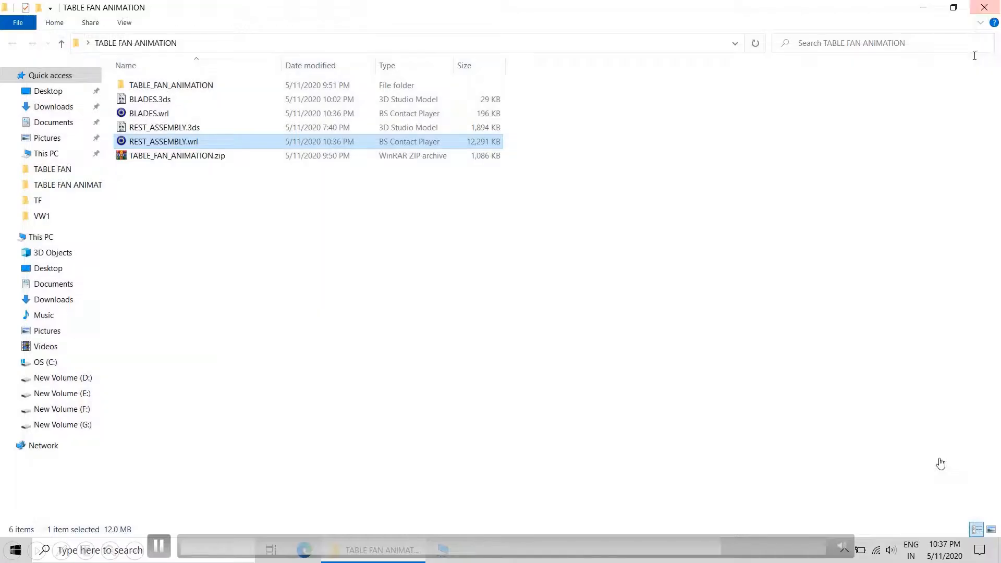
pyautogui.click(809, 229)
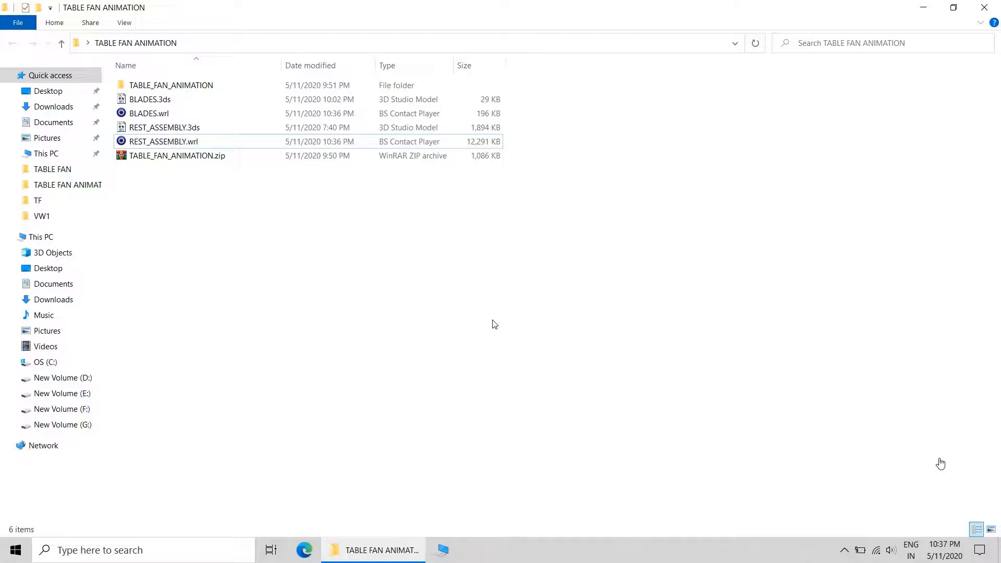
pyautogui.click(984, 7)
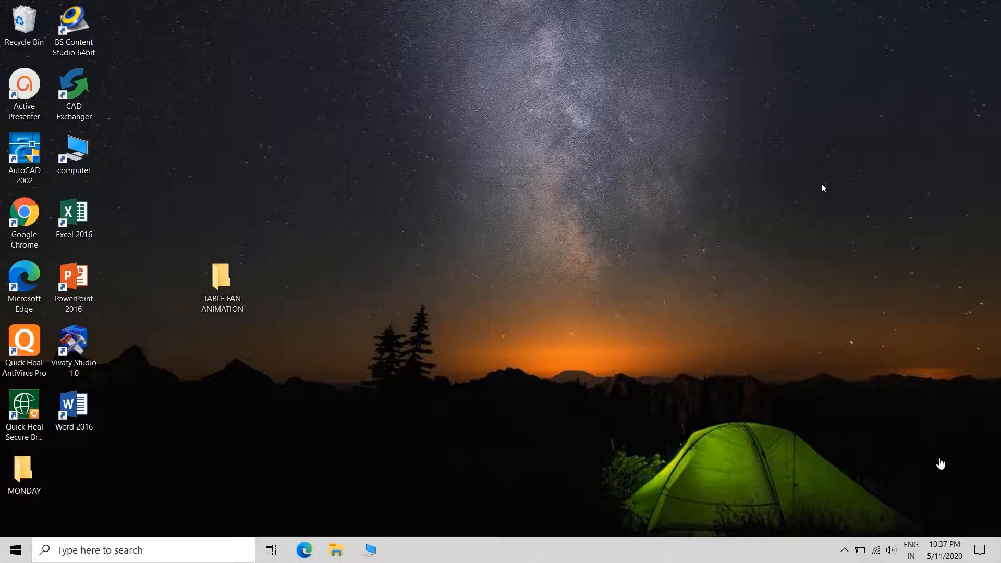
pyautogui.click(845, 549)
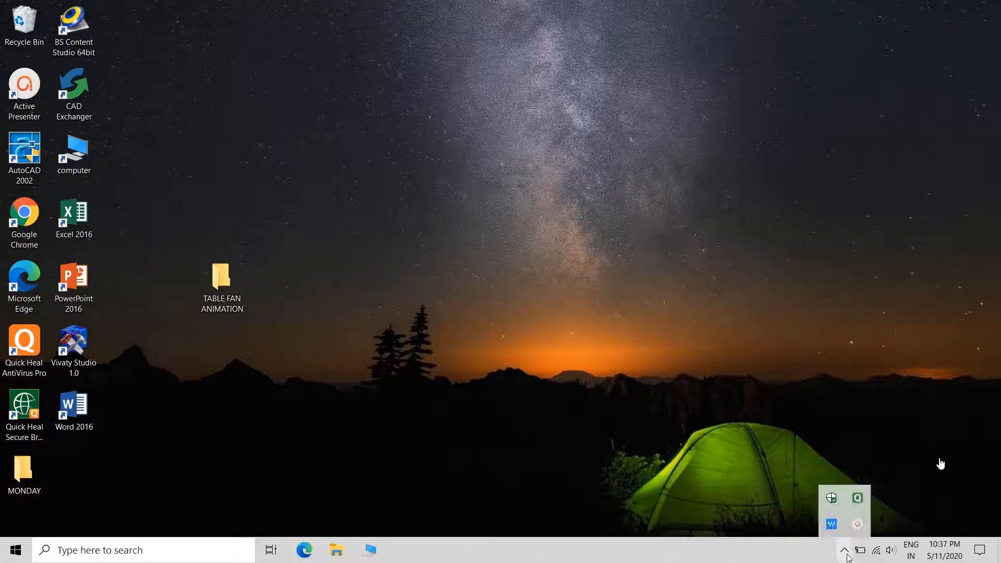
pyautogui.click(857, 527)
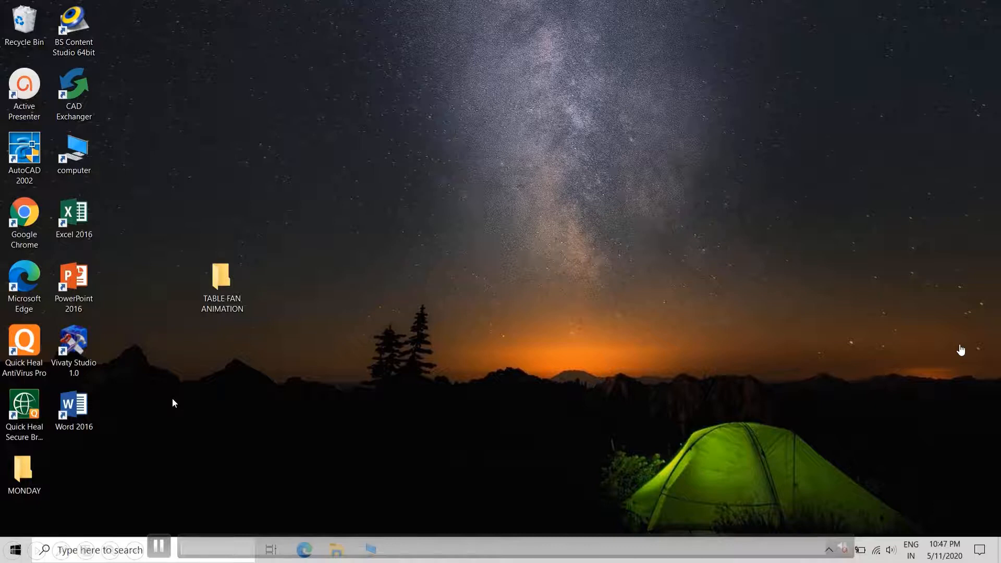
# Step: Launch Vivaty Studio 1.0 in a maximized window and dismiss its intro demo and Tip of the Day
pyautogui.doubleClick(79, 352)
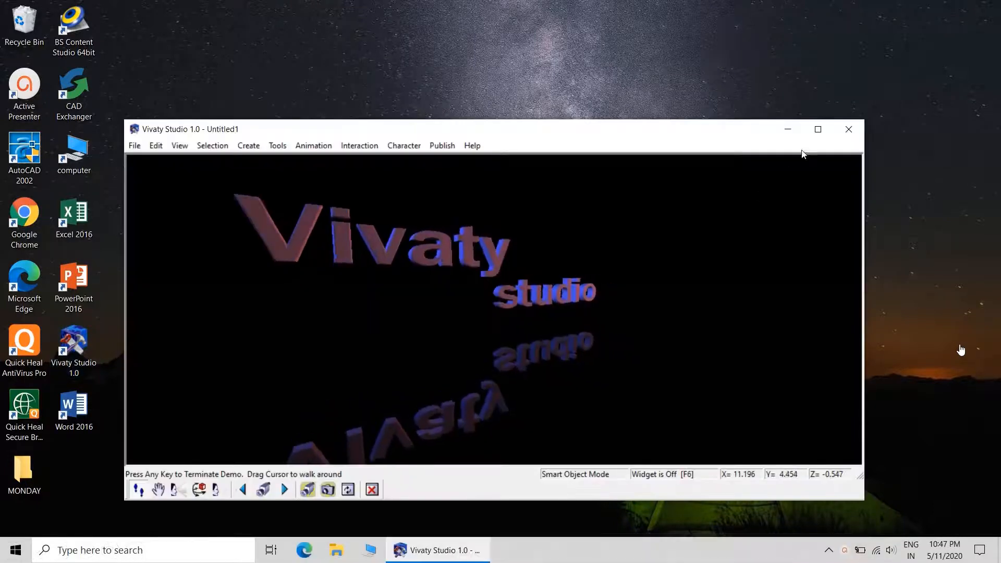
pyautogui.click(818, 130)
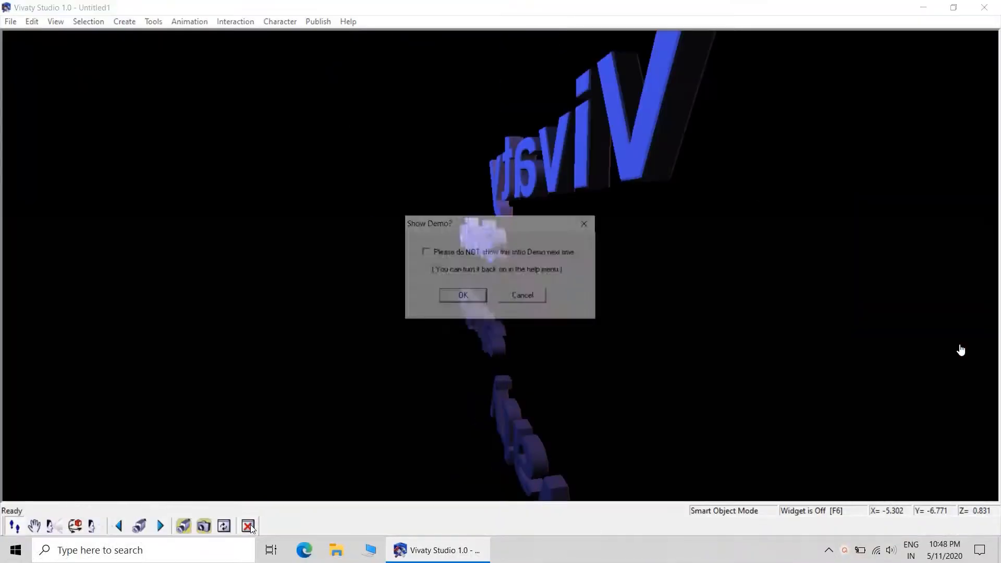
pyautogui.click(475, 298)
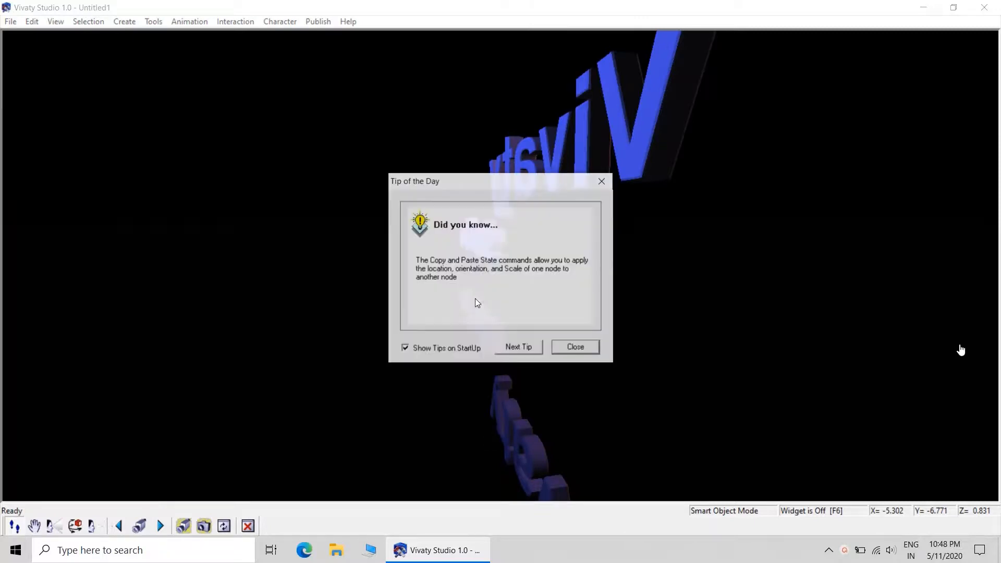
pyautogui.click(576, 348)
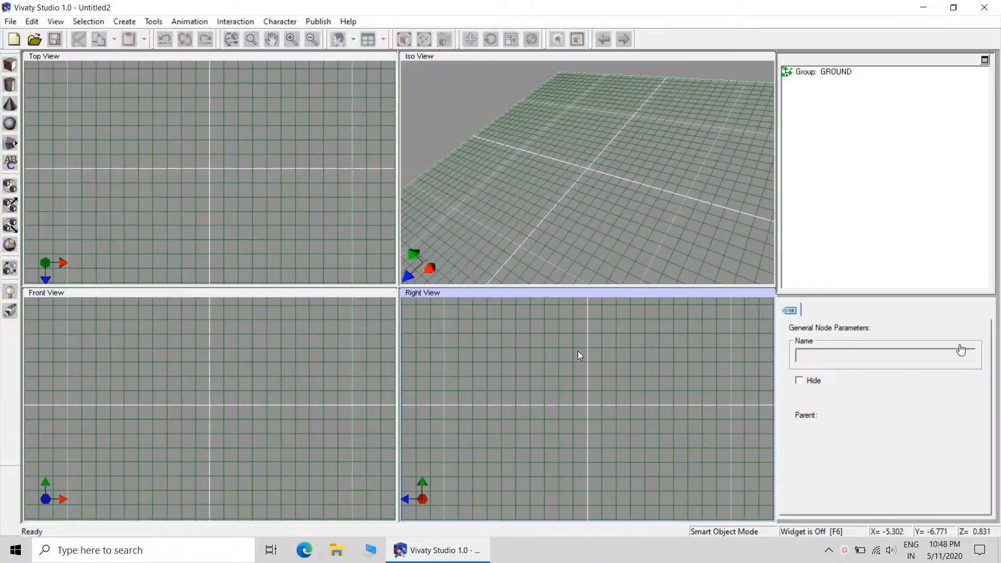
# Step: Import BLADES.wrl from the TABLE FAN ANIMATION folder on the desktop into the scene
pyautogui.click(10, 21)
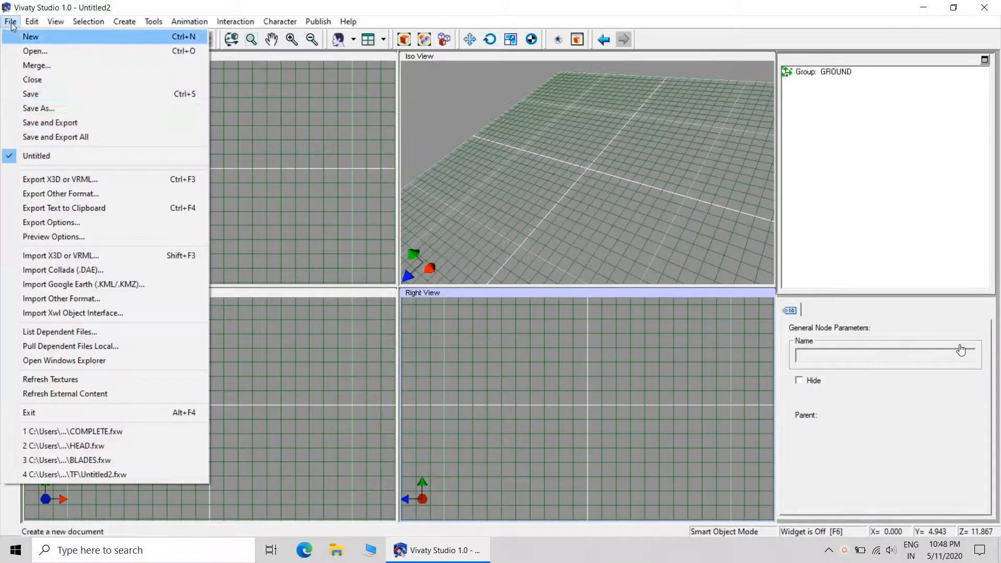
pyautogui.click(61, 256)
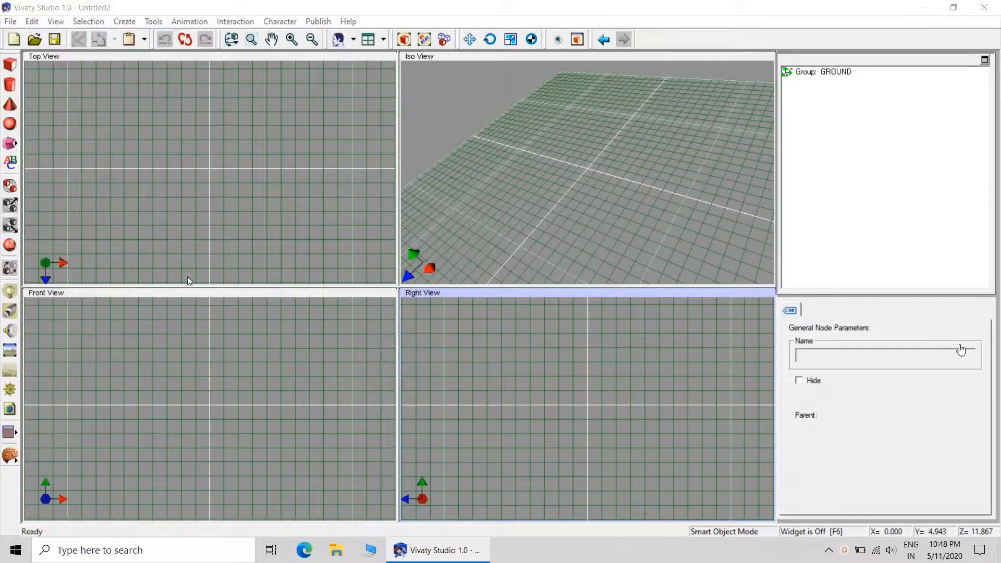
pyautogui.click(536, 158)
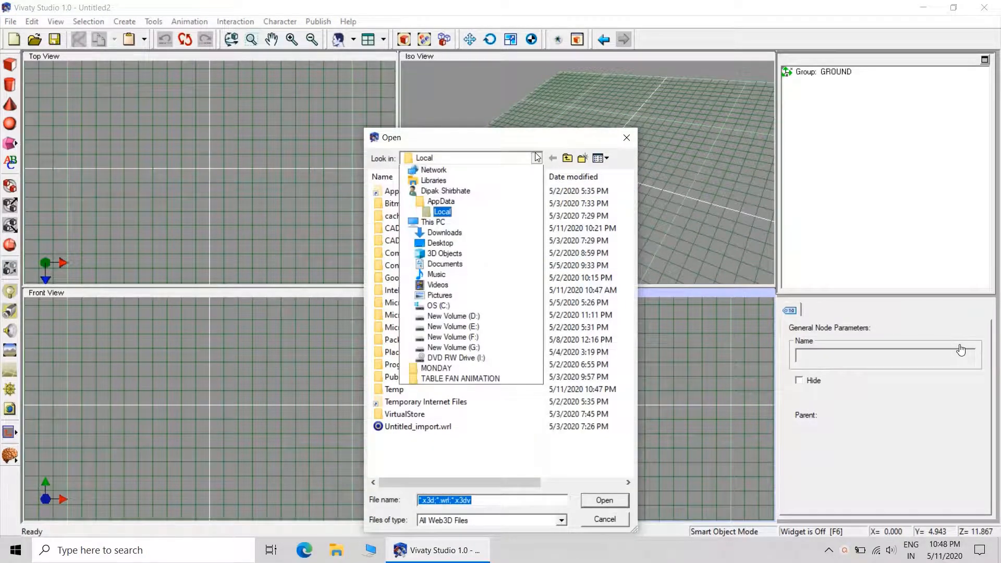
pyautogui.click(433, 103)
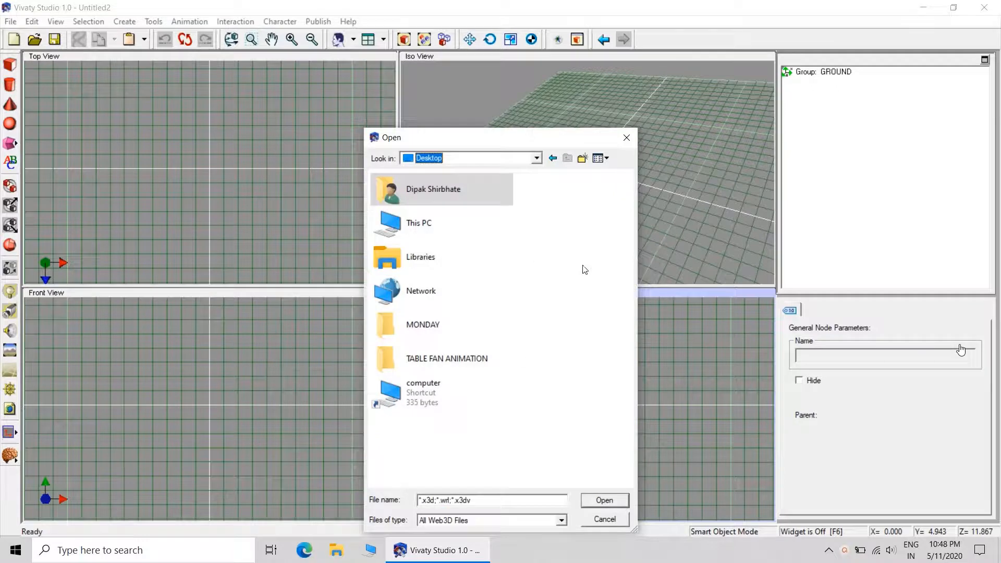
pyautogui.doubleClick(435, 359)
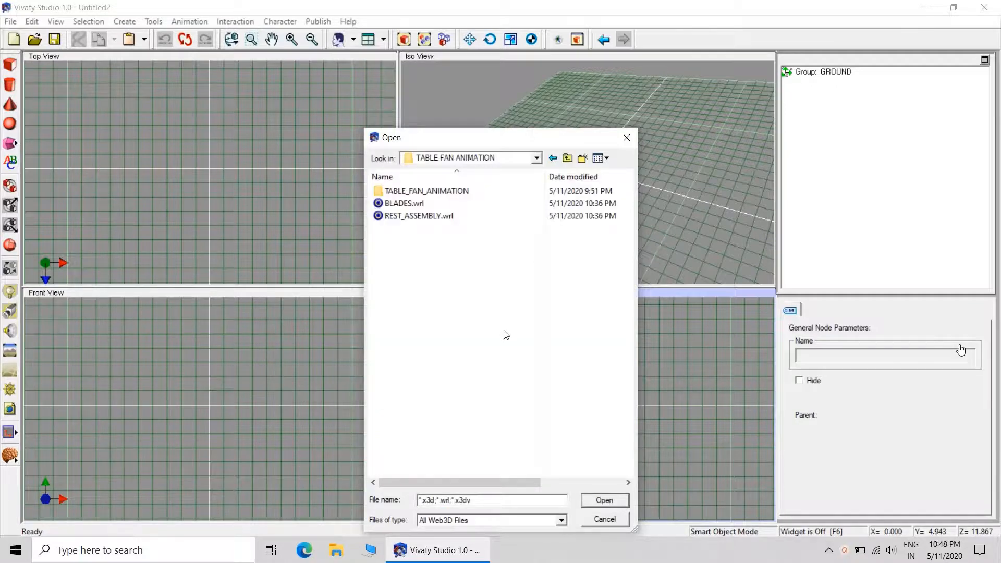
pyautogui.click(405, 203)
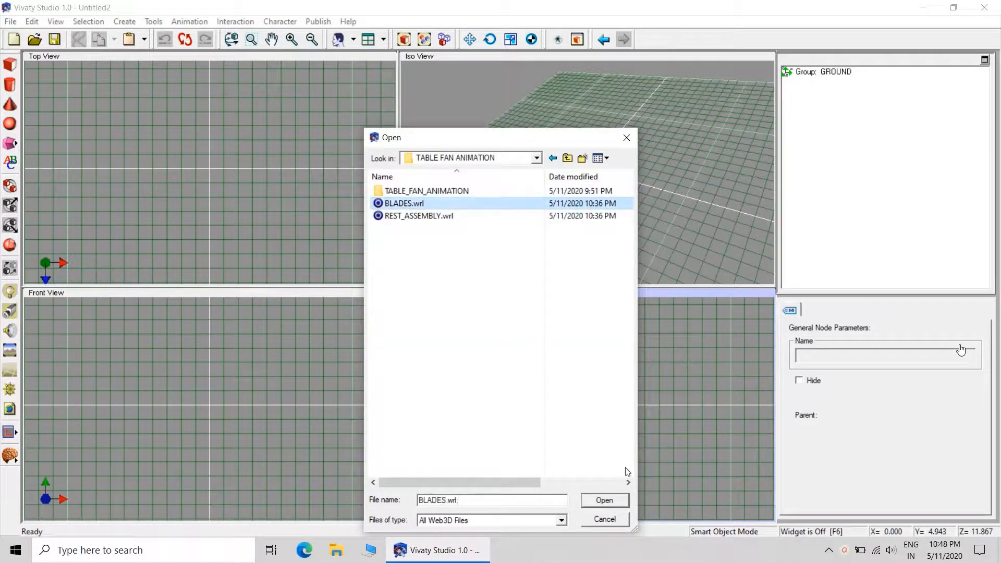
pyautogui.click(605, 501)
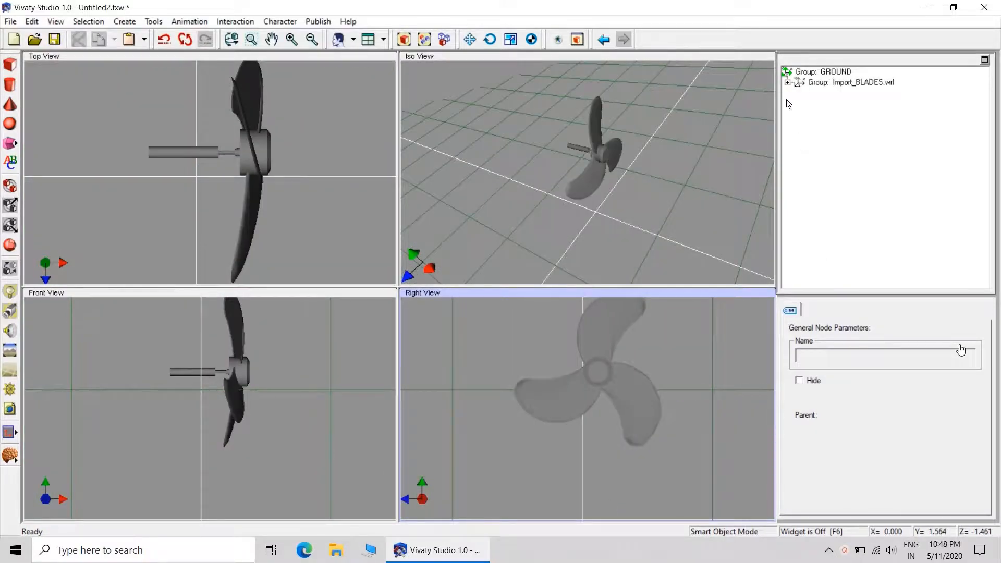
# Step: Expand the Import_BLADES.wrl hierarchy down to the BLADES_1 IndexedFaceSet
pyautogui.click(787, 83)
pyautogui.click(800, 94)
pyautogui.click(812, 103)
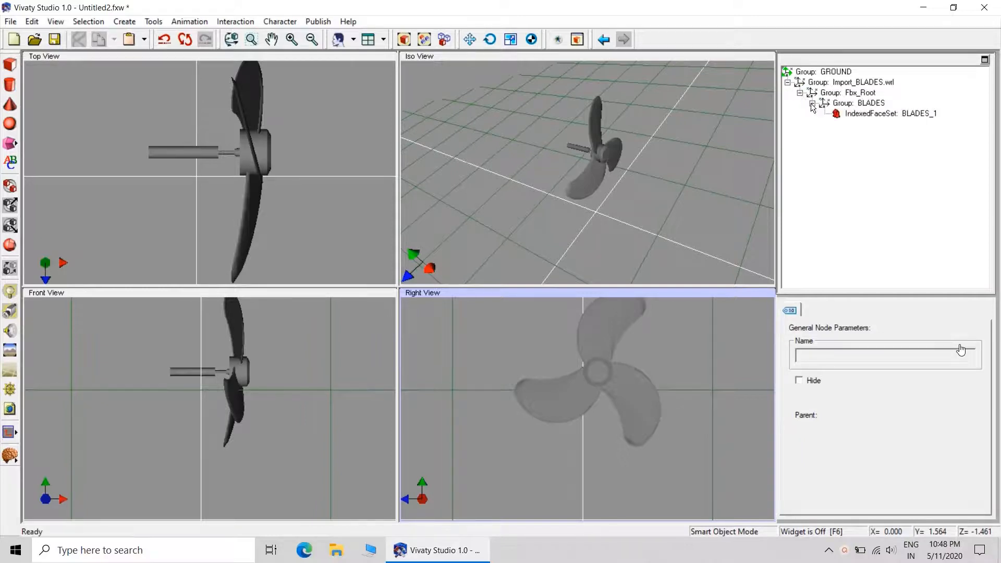
# Step: Try deleting the Fbx_Root group, undo the deletion and expand the group again down to BLADES_1
pyautogui.click(846, 94)
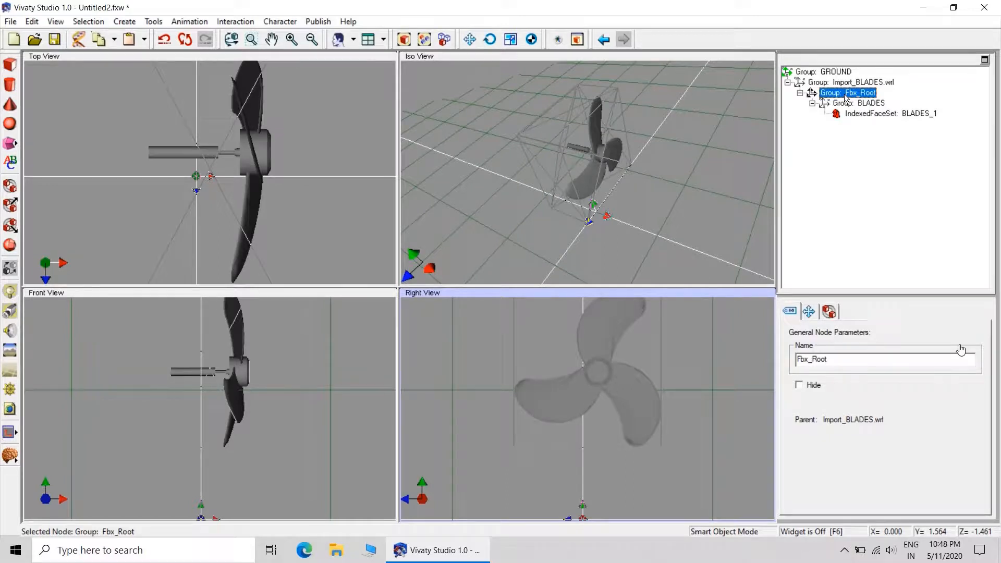
pyautogui.press('Delete')
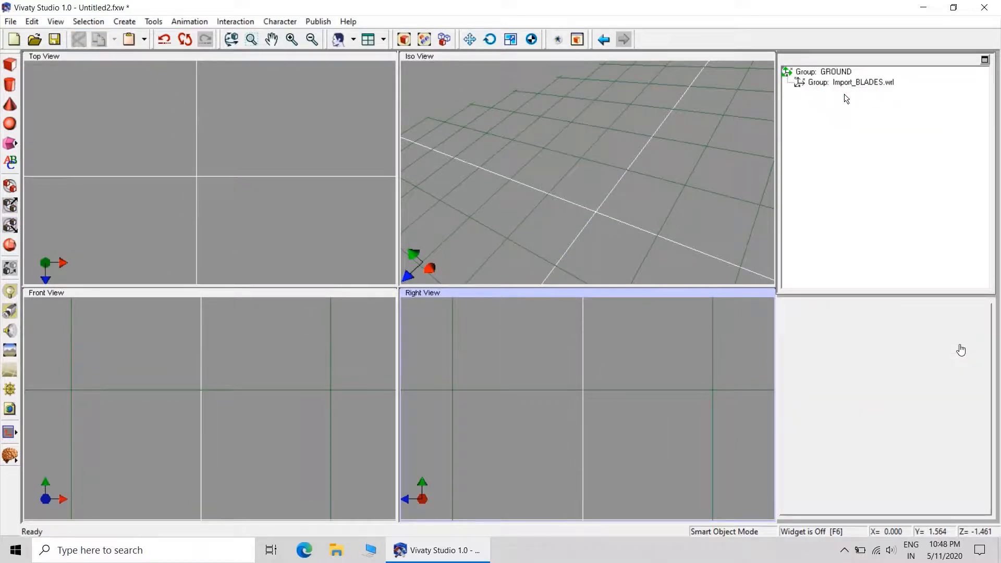
pyautogui.click(164, 39)
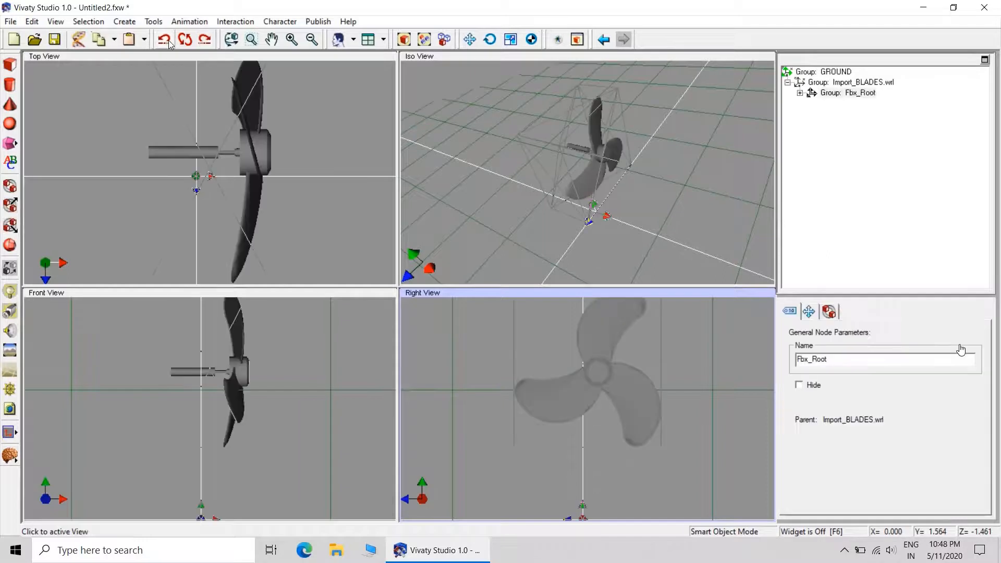
pyautogui.click(799, 92)
pyautogui.click(812, 103)
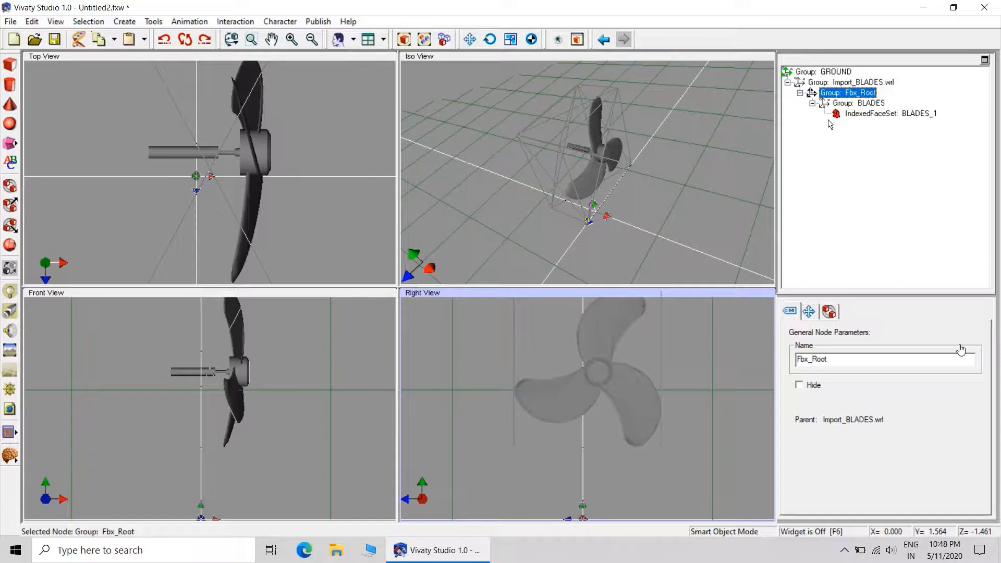
# Step: Examine the BLADES group and the transform settings of the Import_BLADES.wrl group, then clear the selection
pyautogui.click(847, 104)
pyautogui.click(886, 114)
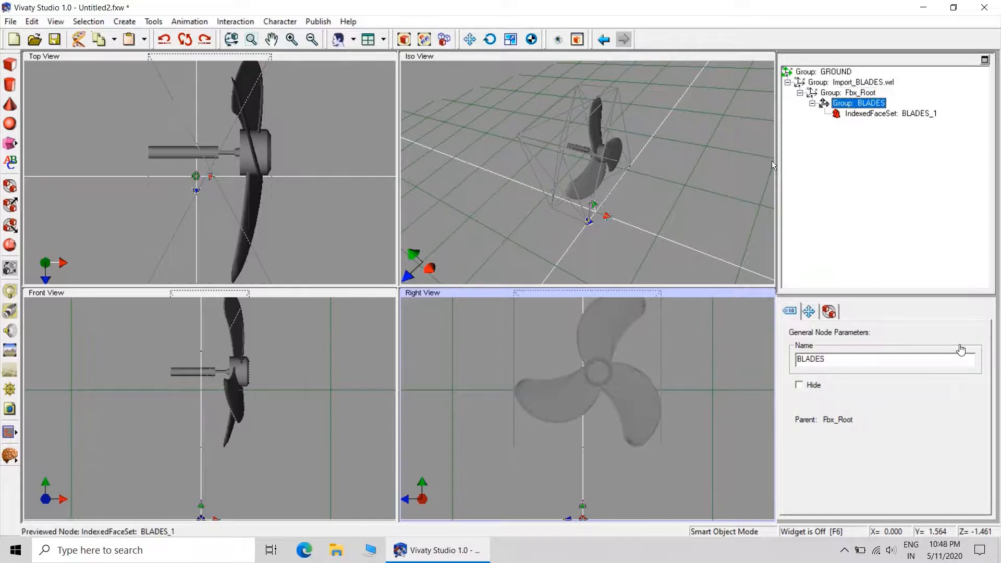
pyautogui.click(761, 164)
pyautogui.click(741, 208)
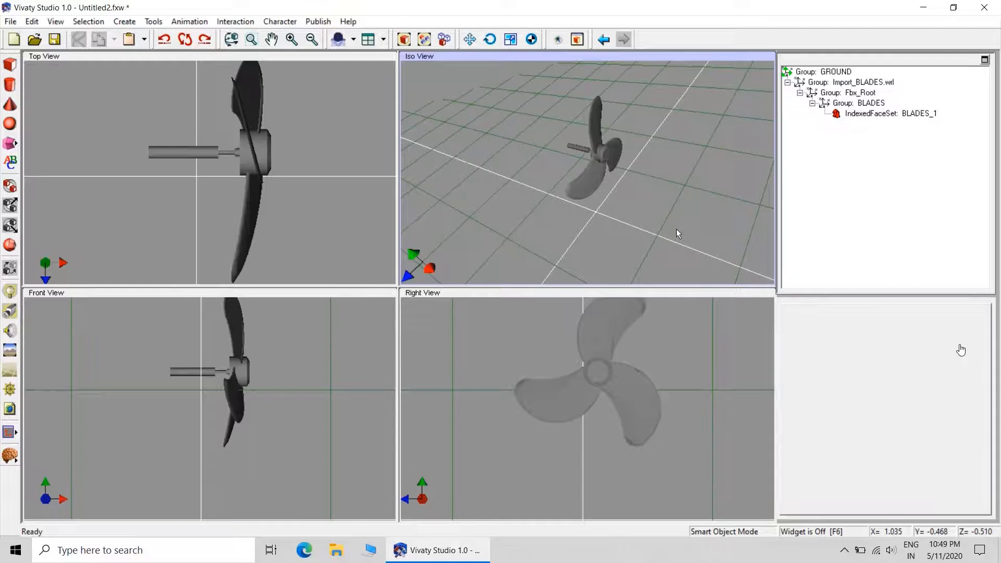
pyautogui.click(845, 84)
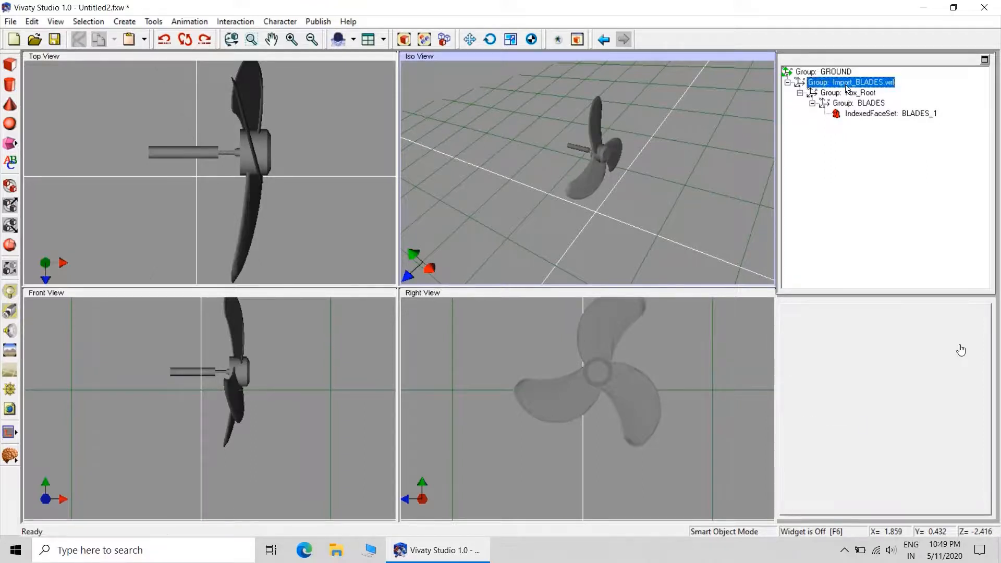
pyautogui.click(809, 312)
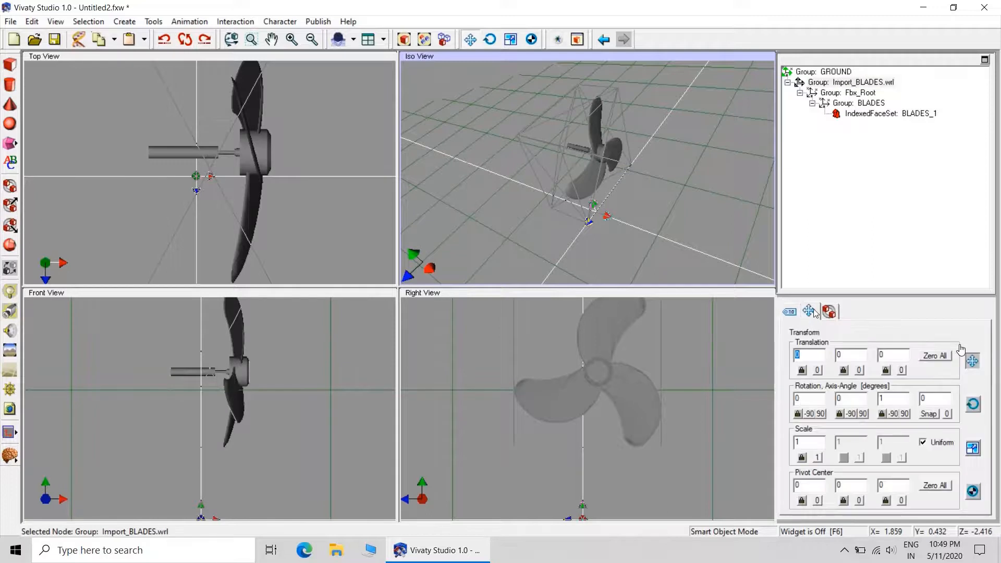
pyautogui.click(701, 189)
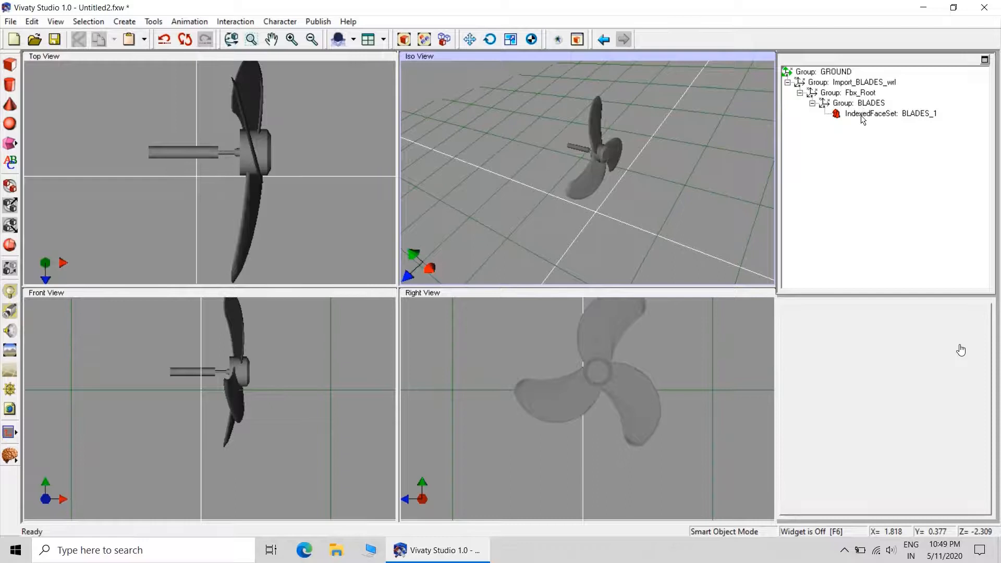
# Step: Move the BLADES_1 IndexedFaceSet directly under the import group and delete the emptied BLADES and Fbx_Root groups
pyautogui.moveTo(863, 114); pyautogui.dragTo(816, 87)
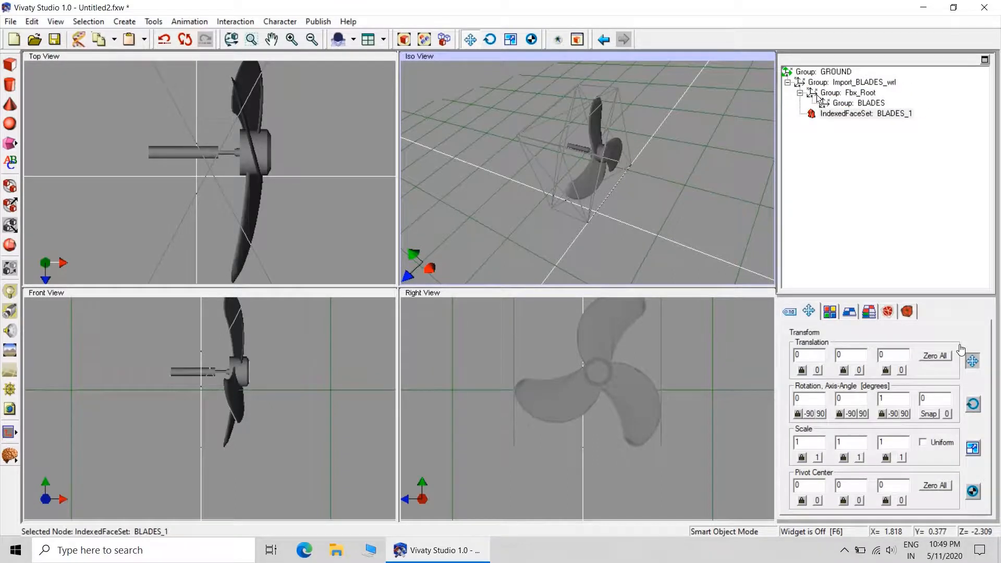
pyautogui.click(838, 104)
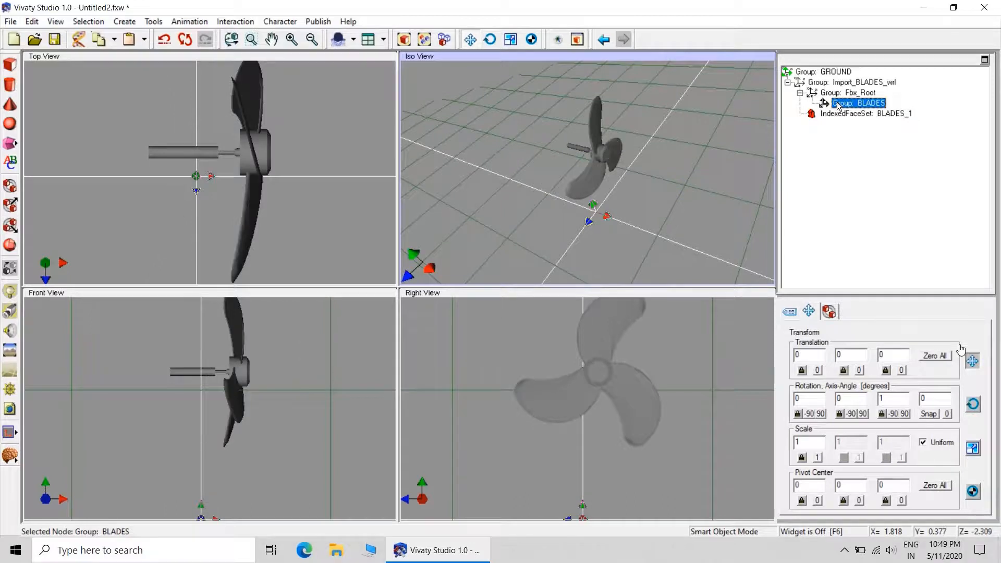
pyautogui.press('Delete')
pyautogui.click(838, 94)
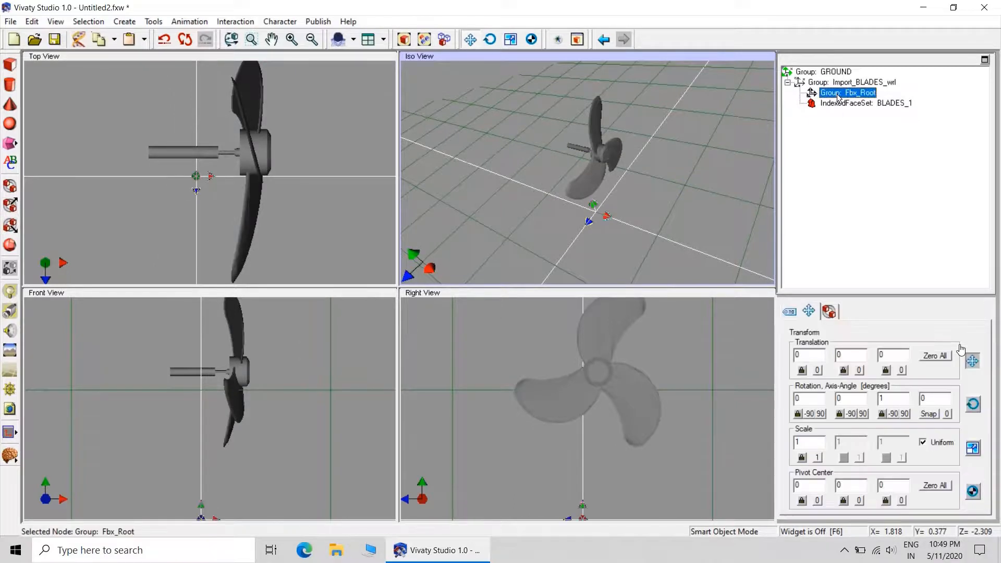
pyautogui.press('Delete')
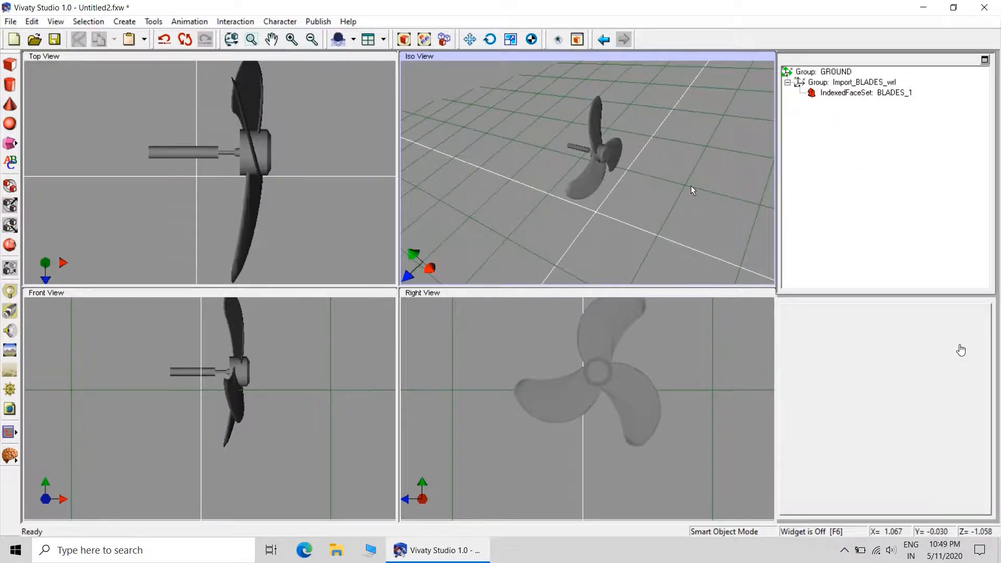
# Step: Move BLADES_1 in an enlarged Front view to a translation of about X -0.377, Y -1.140, aligning its shaft axis with the origin
pyautogui.click(840, 94)
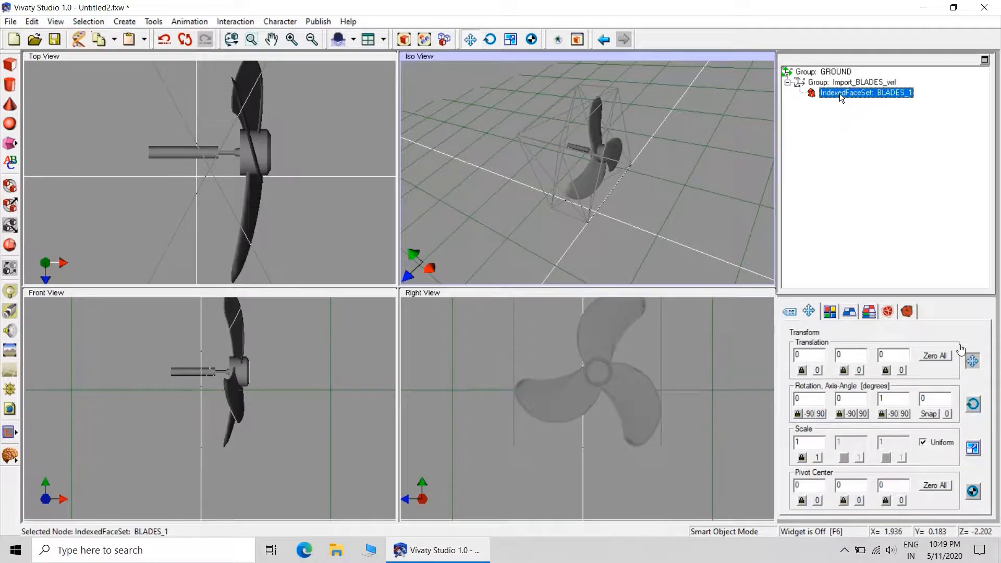
pyautogui.doubleClick(332, 290)
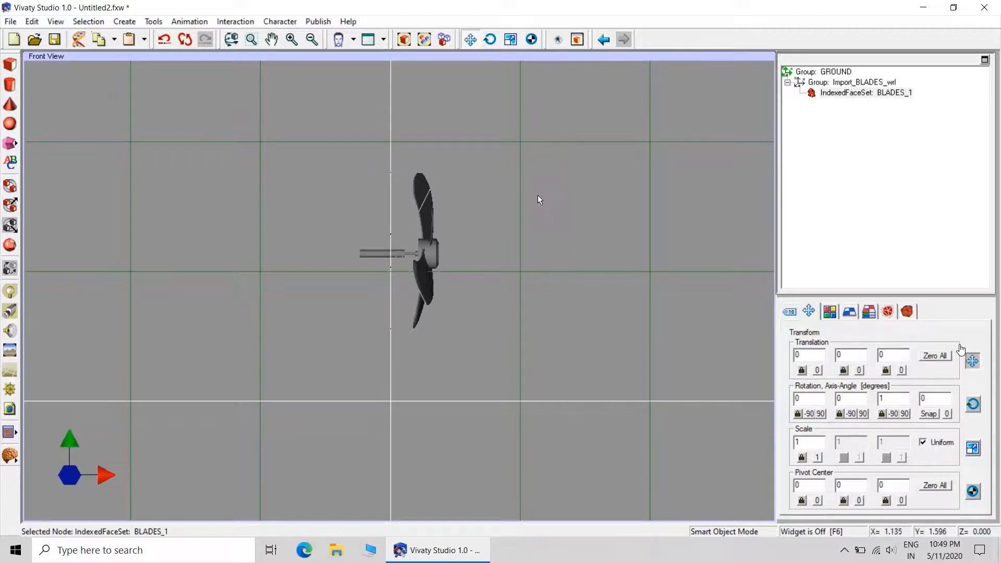
pyautogui.moveTo(539, 200); pyautogui.dragTo(490, 348)
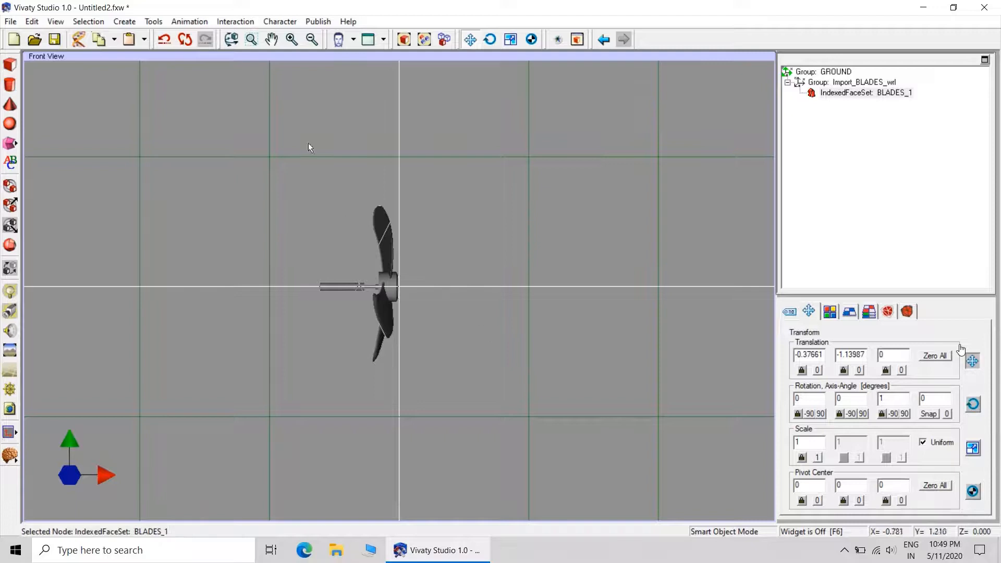
pyautogui.click(250, 39)
pyautogui.moveTo(306, 185); pyautogui.dragTo(405, 262)
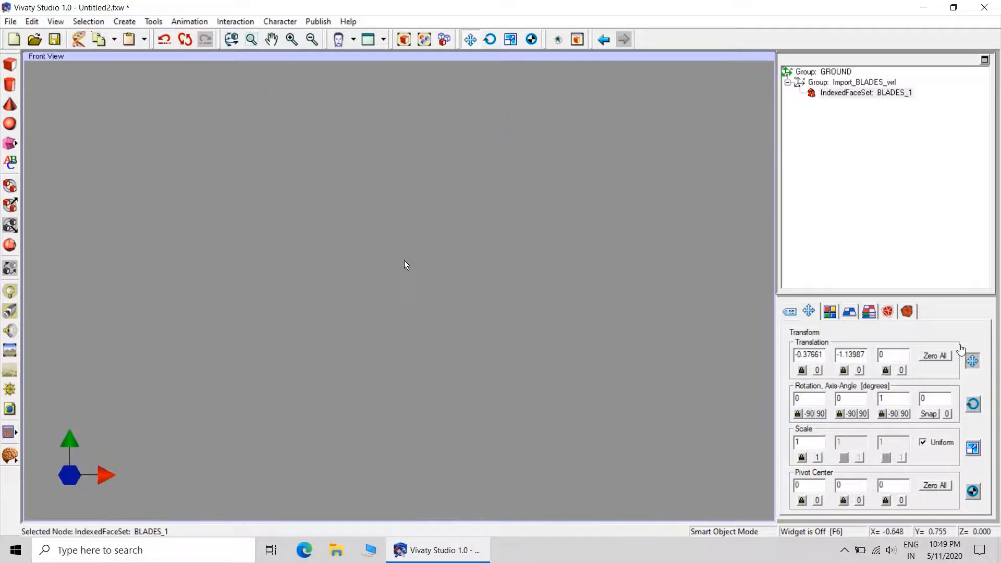
pyautogui.click(404, 39)
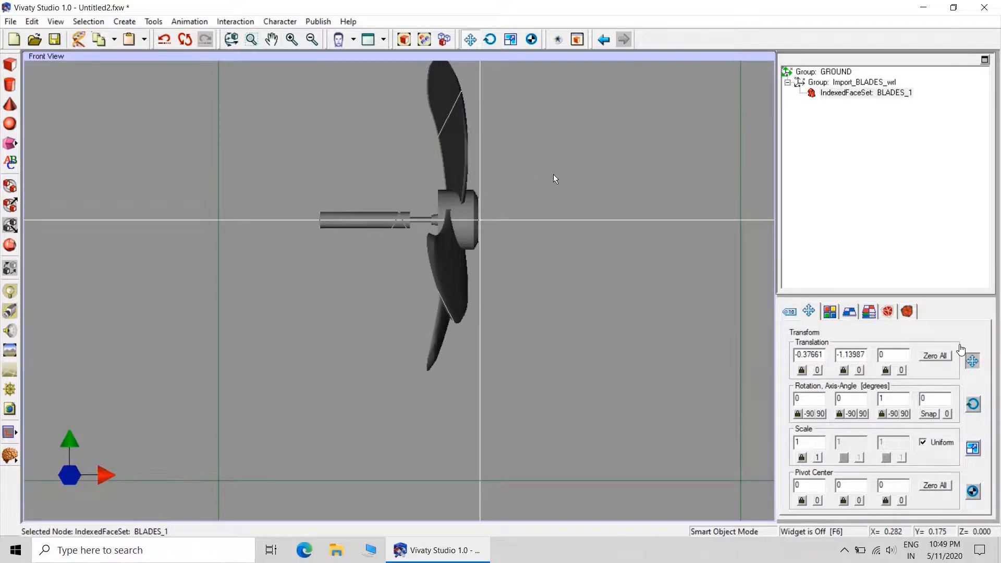
# Step: Restore the four-view layout and fit BLADES_1 in the Front, Top, Right and Iso views
pyautogui.doubleClick(603, 55)
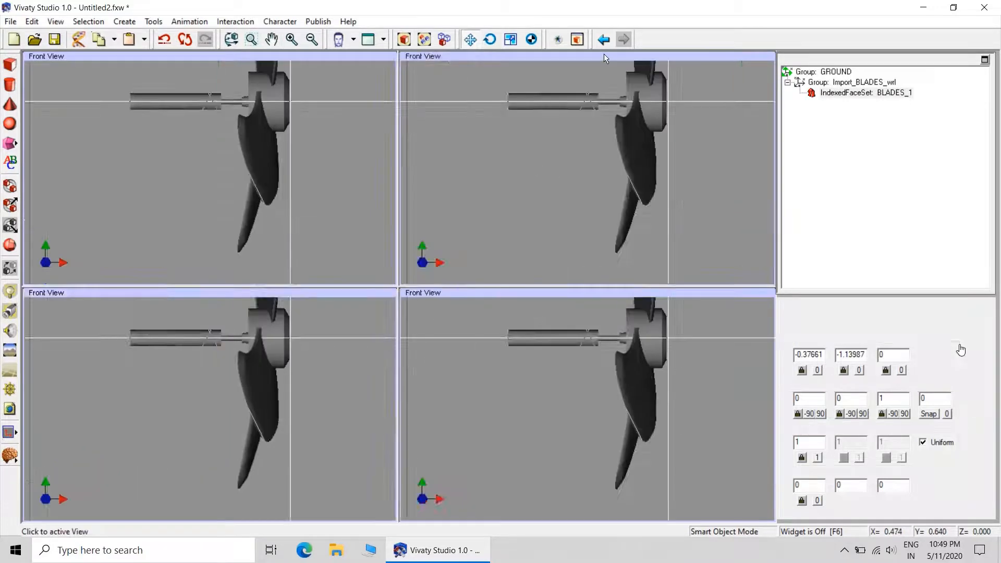
pyautogui.click(317, 287)
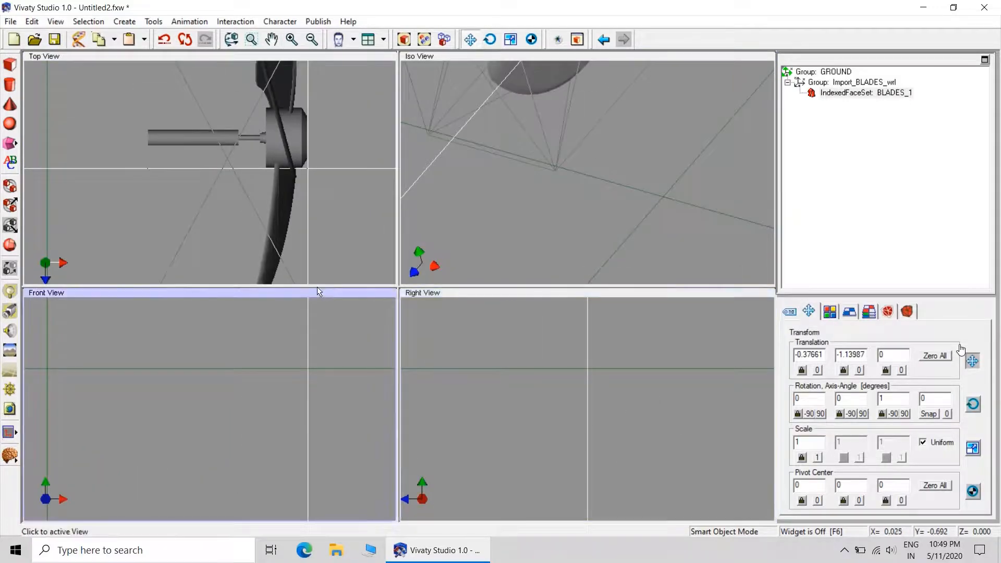
pyautogui.click(404, 40)
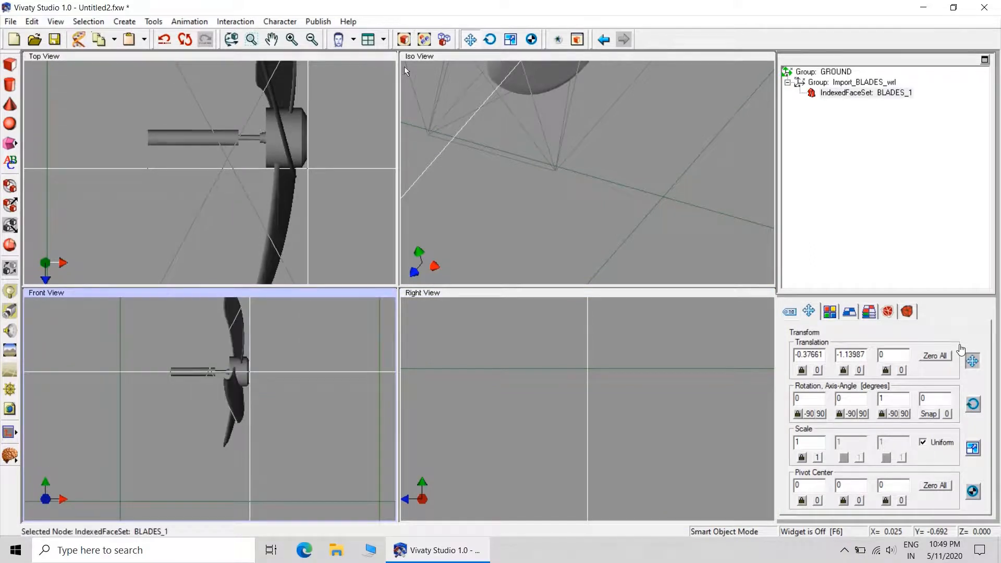
pyautogui.click(328, 74)
pyautogui.click(404, 39)
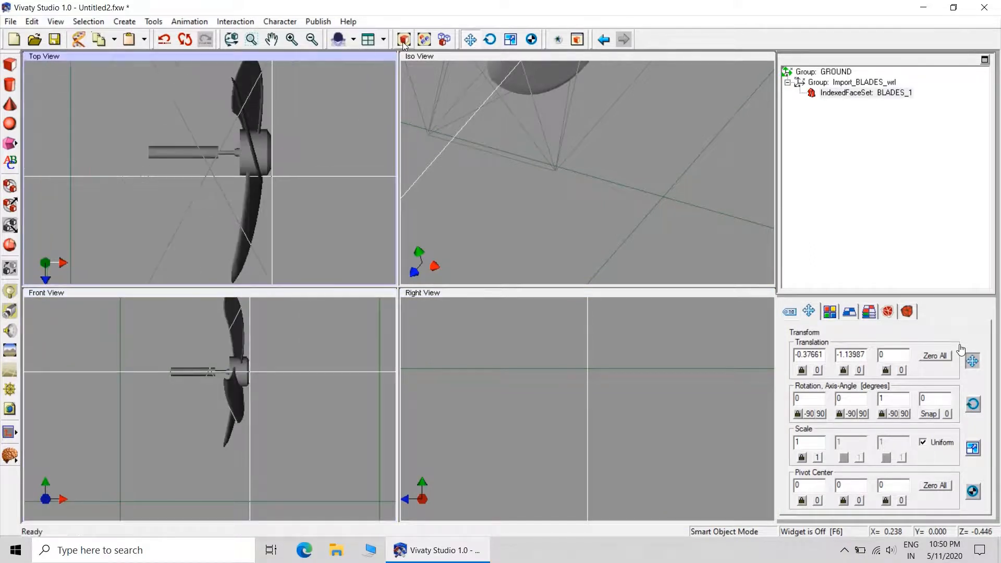
pyautogui.click(455, 290)
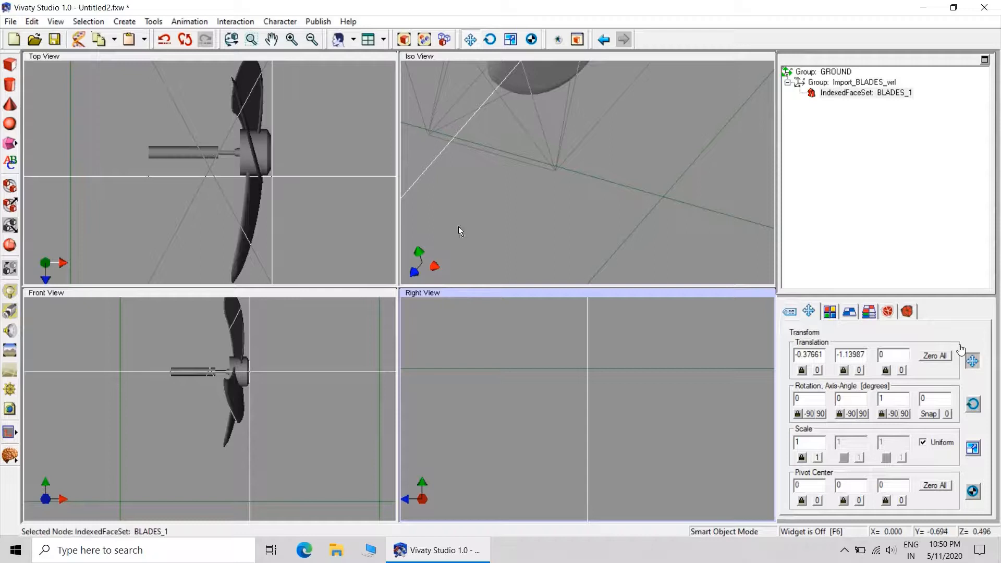
pyautogui.click(403, 41)
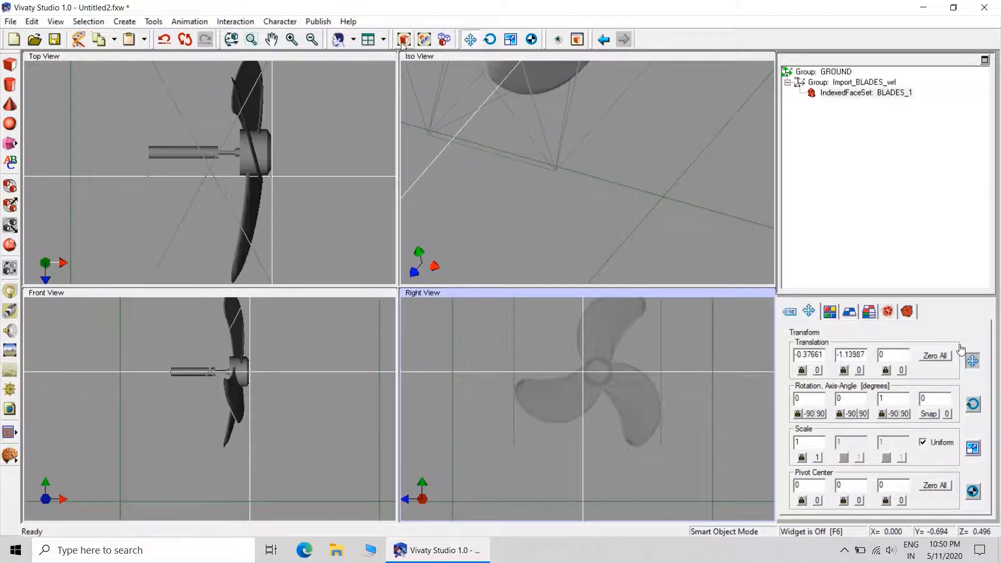
pyautogui.click(404, 60)
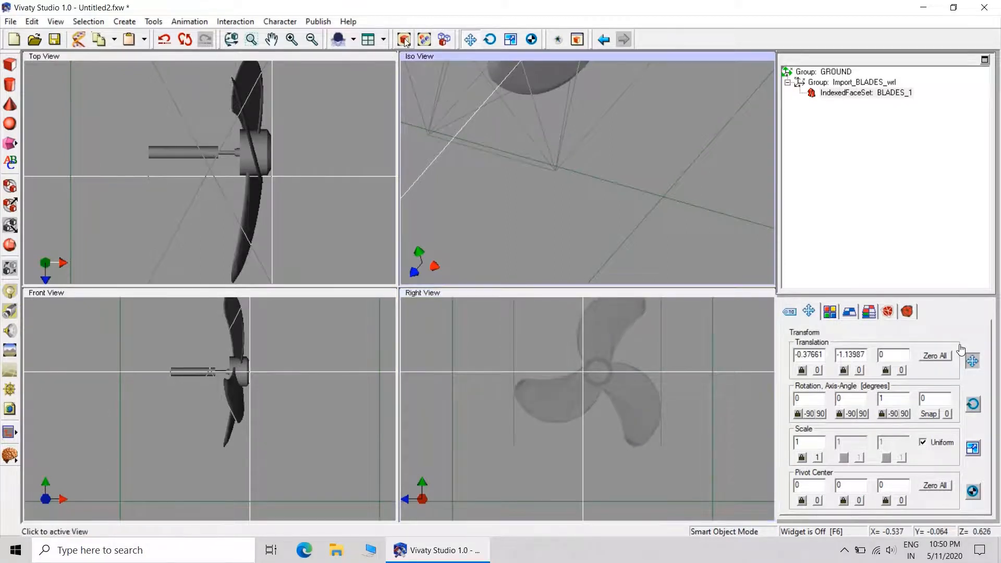
pyautogui.click(404, 40)
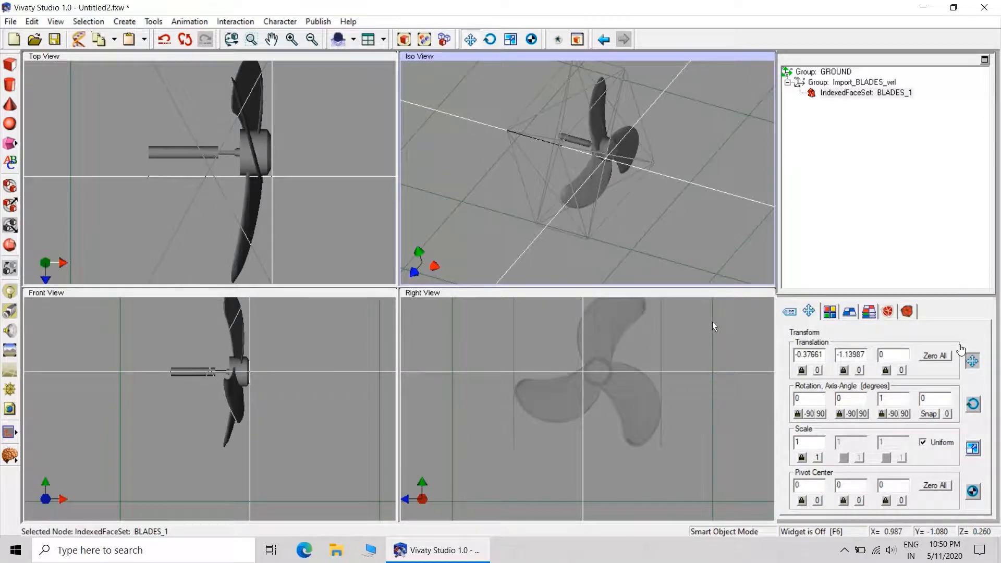
# Step: Move BLADES_1 in an enlarged Top view to a Z translation of about 0.126, aligning its shaft with the origin axis
pyautogui.doubleClick(298, 55)
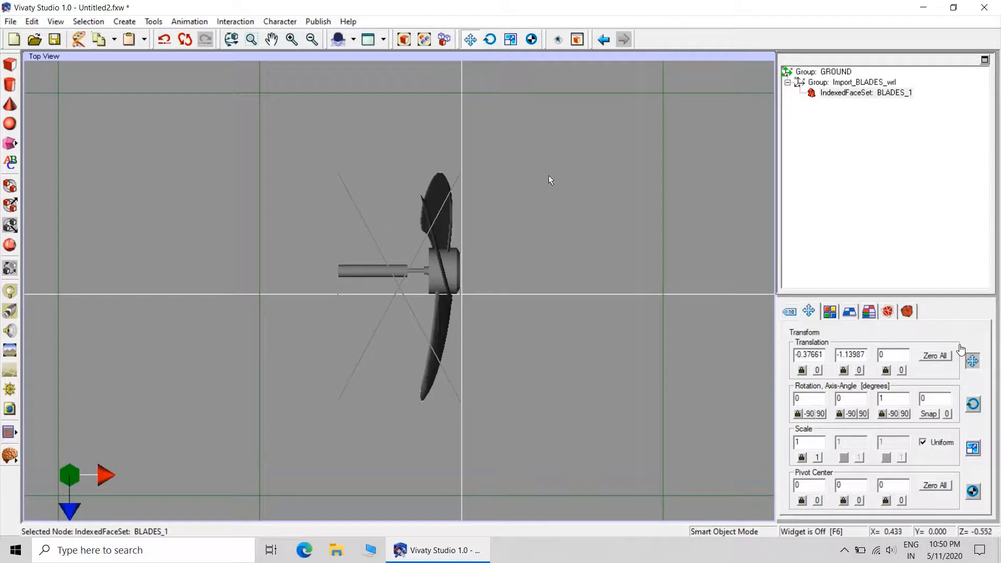
pyautogui.moveTo(546, 141); pyautogui.dragTo(547, 165)
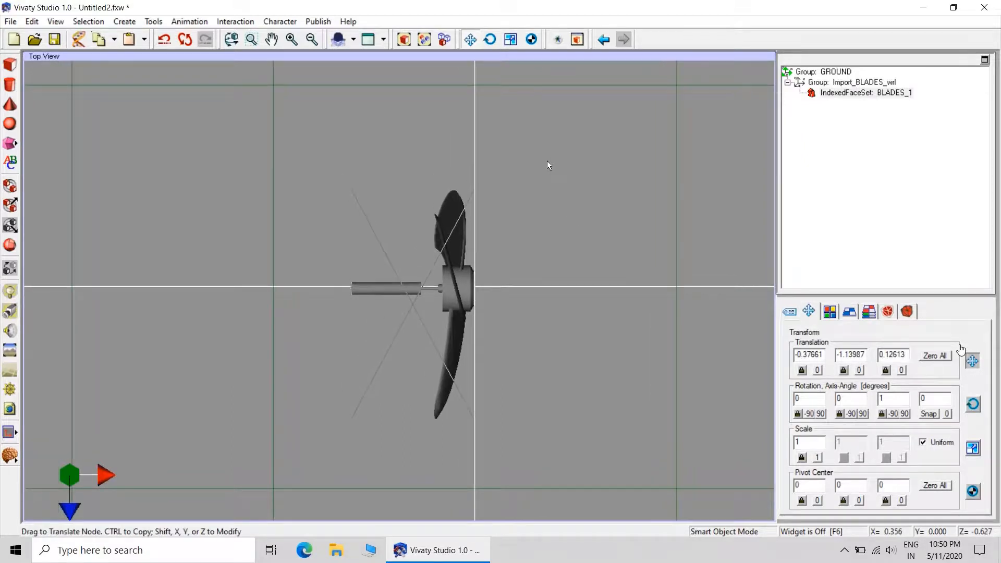
pyautogui.doubleClick(523, 54)
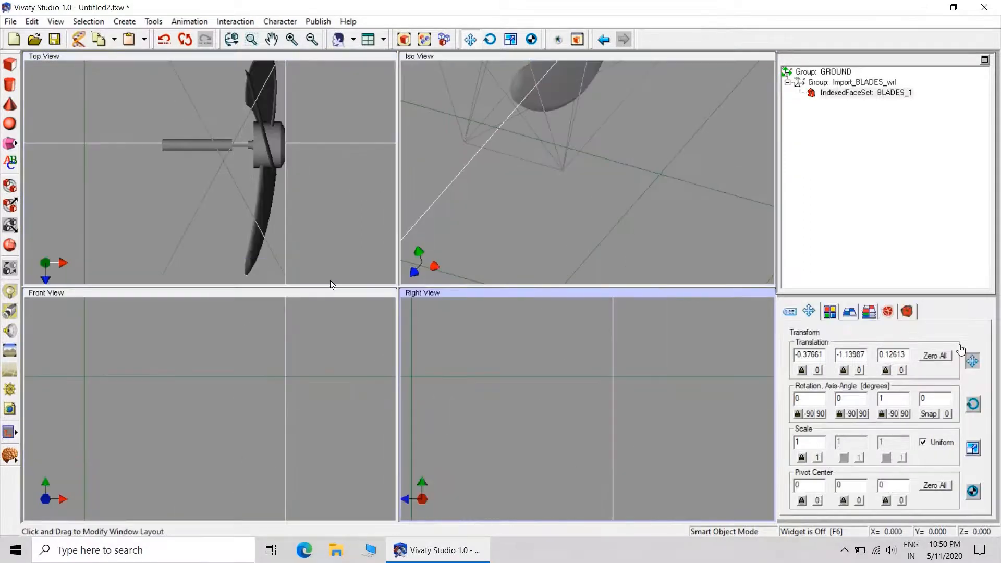
# Step: Center the BLADES_1 hub on the origin in an enlarged Right view, at a translation of about Y -1.138, Z 0.122
pyautogui.click(327, 292)
pyautogui.click(405, 44)
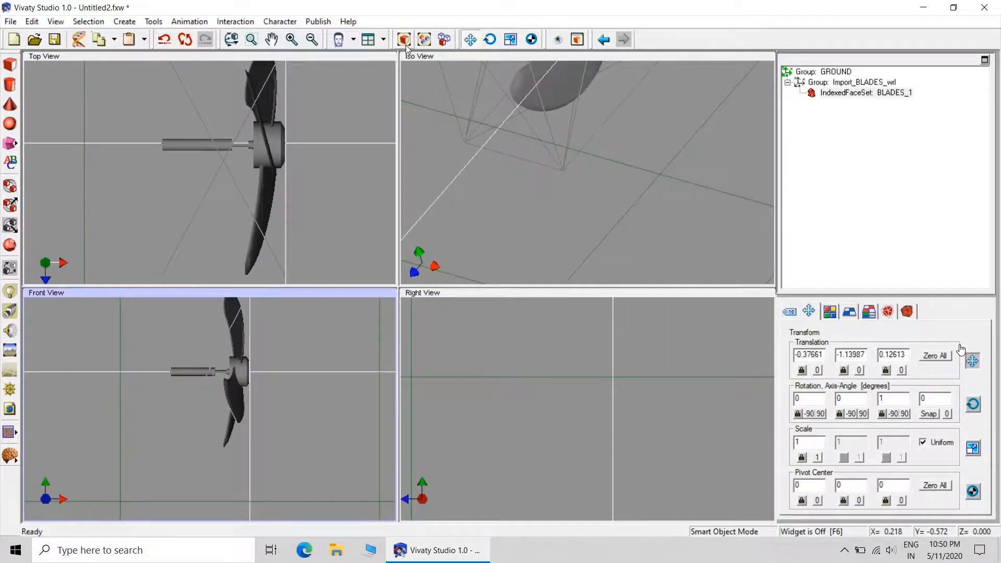
pyautogui.click(533, 291)
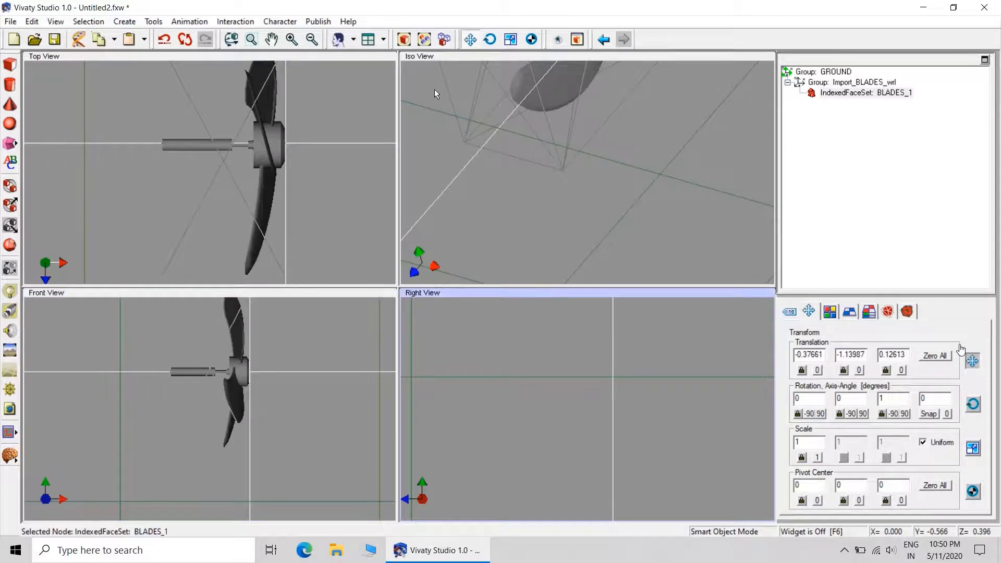
pyautogui.click(405, 45)
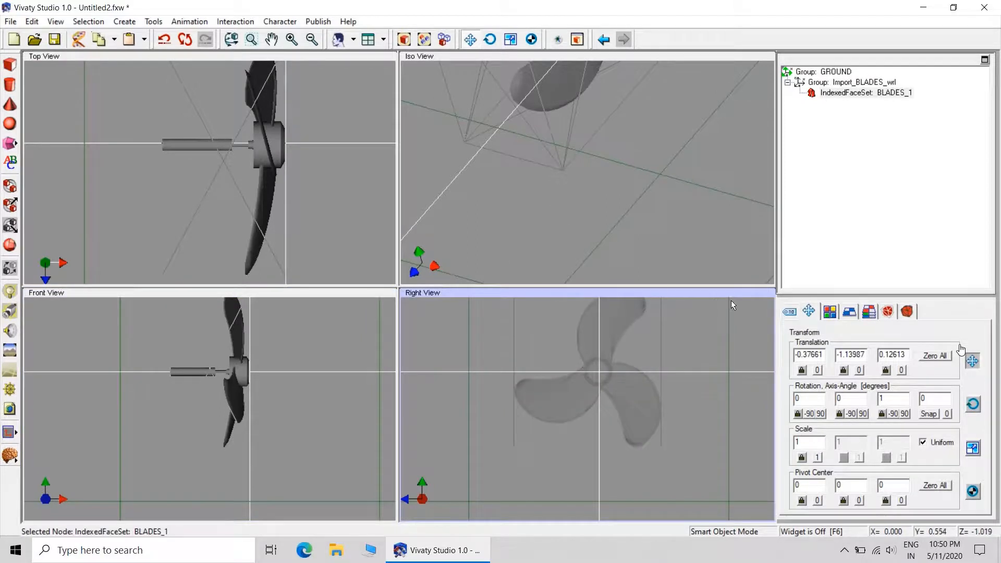
pyautogui.doubleClick(672, 292)
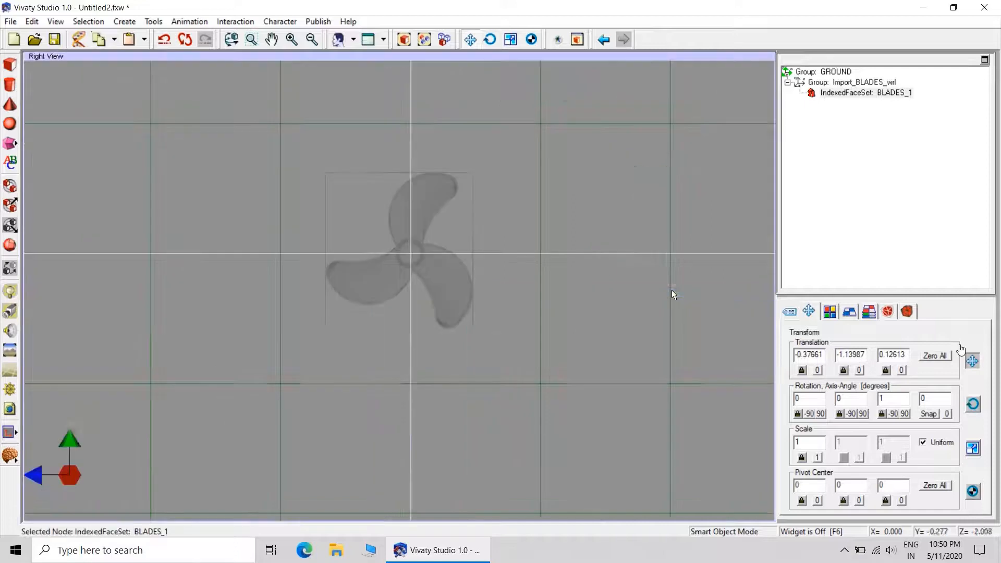
pyautogui.click(251, 40)
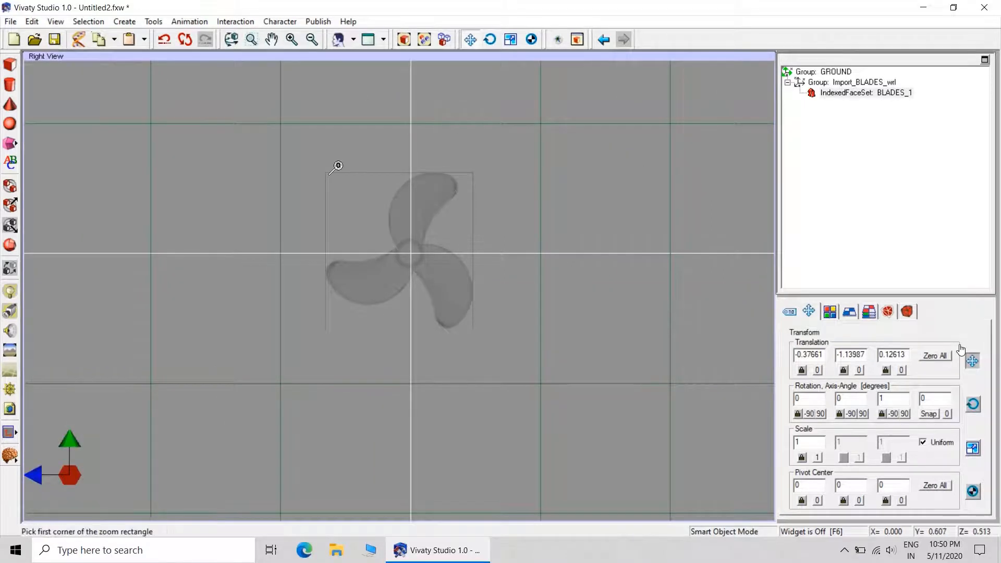
pyautogui.moveTo(313, 176); pyautogui.dragTo(501, 309)
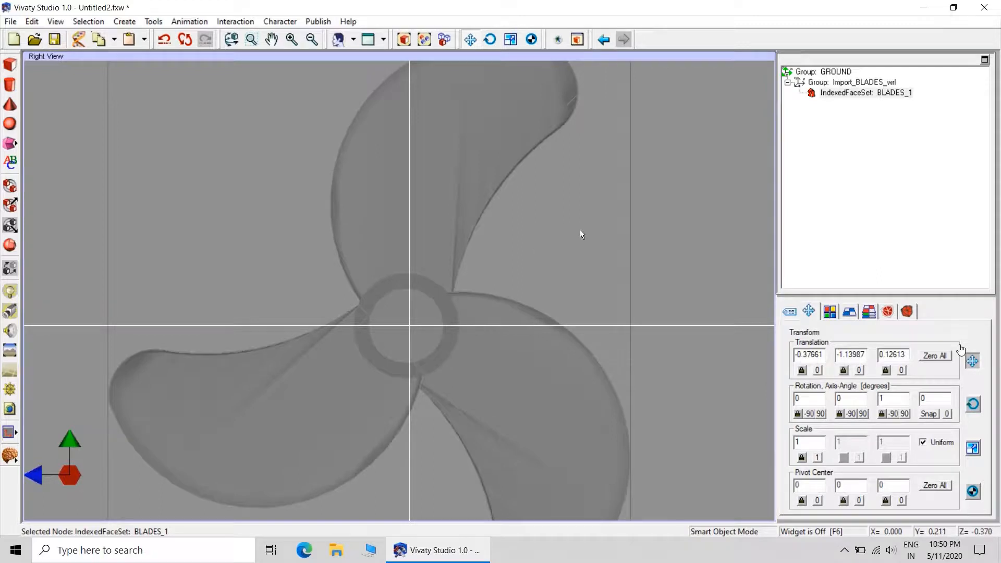
pyautogui.click(595, 211)
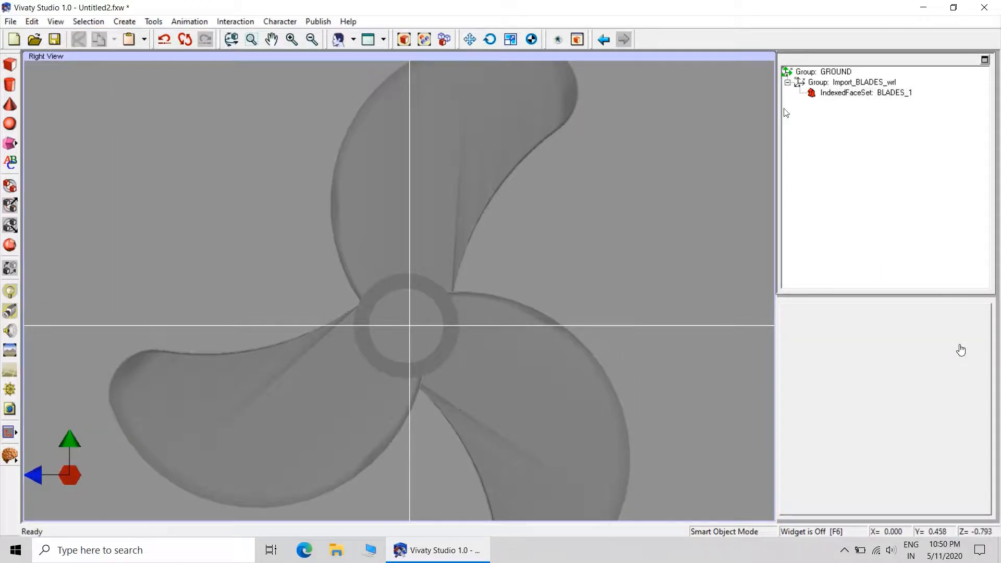
pyautogui.click(828, 93)
pyautogui.moveTo(545, 244); pyautogui.dragTo(547, 244)
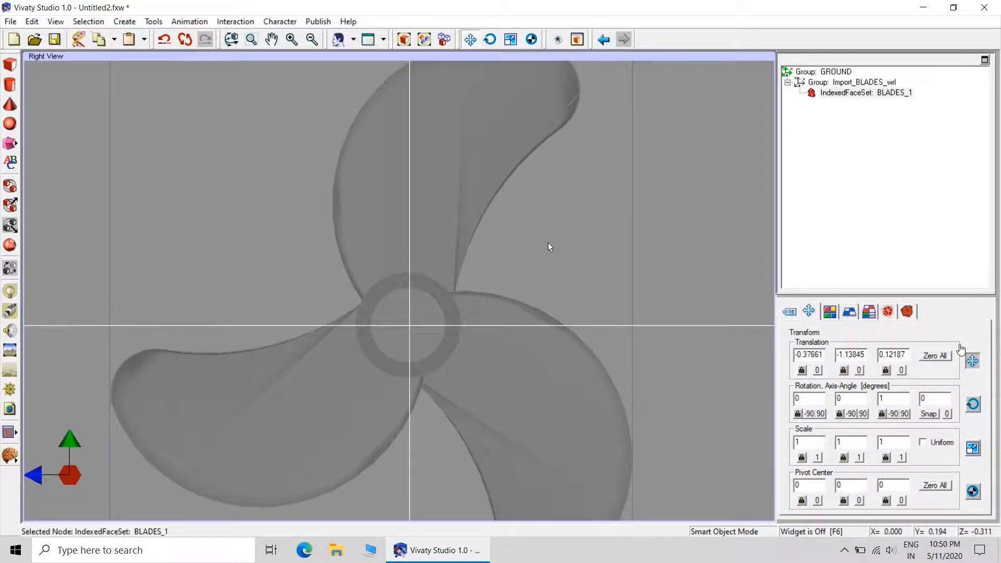
pyautogui.click(584, 220)
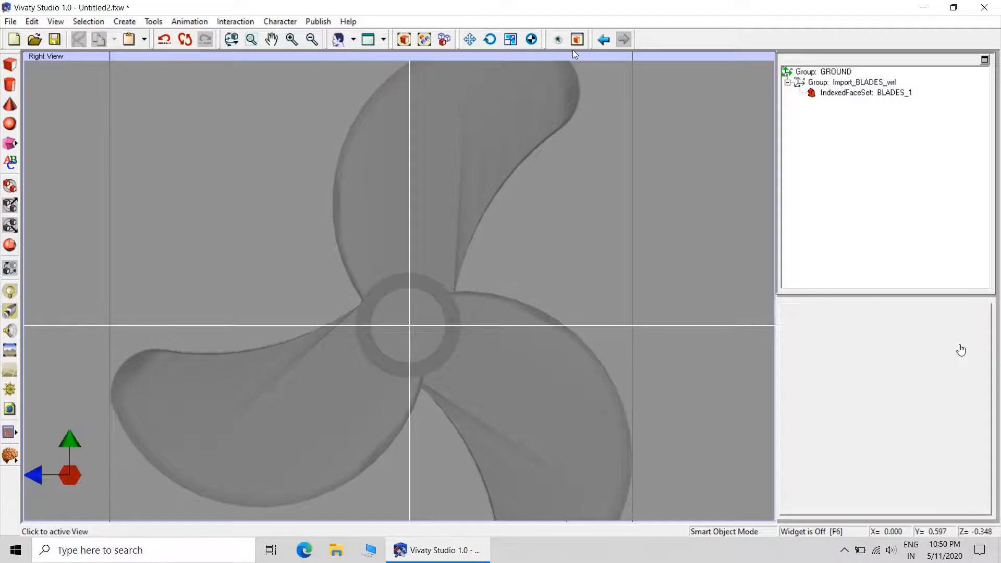
# Step: Restore the four-view layout and fit the blades in the Front, Iso and Right views
pyautogui.doubleClick(357, 58)
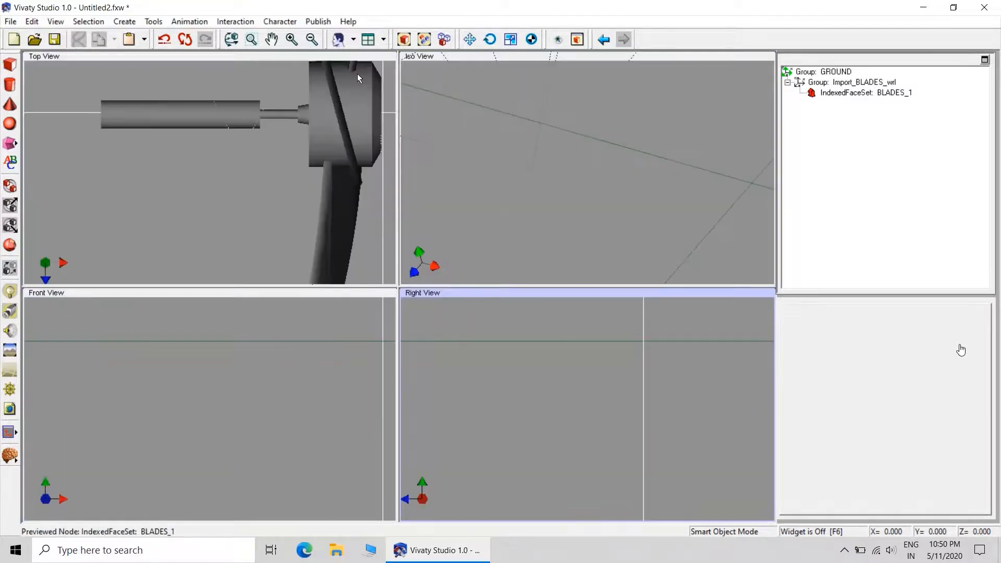
pyautogui.click(319, 292)
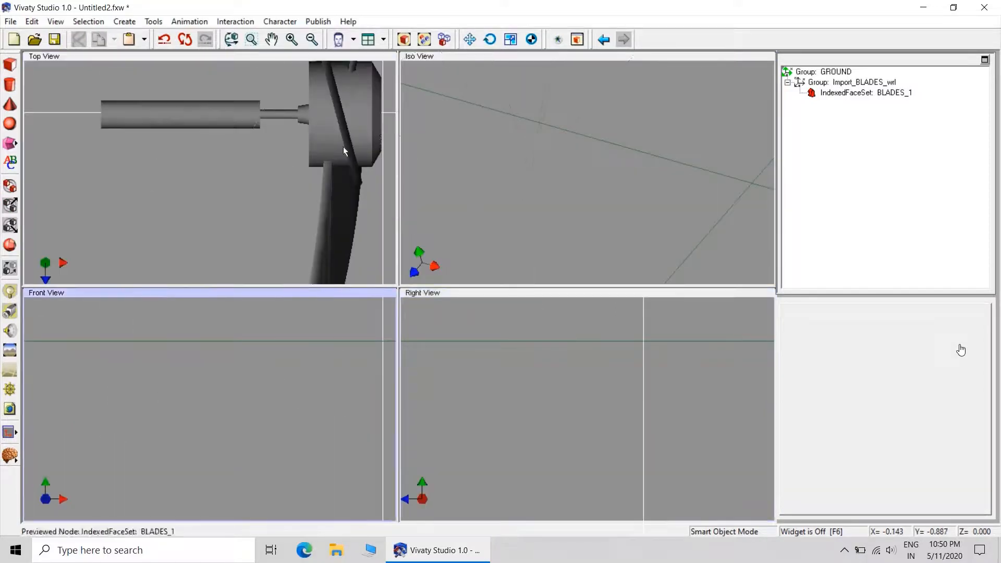
pyautogui.click(467, 55)
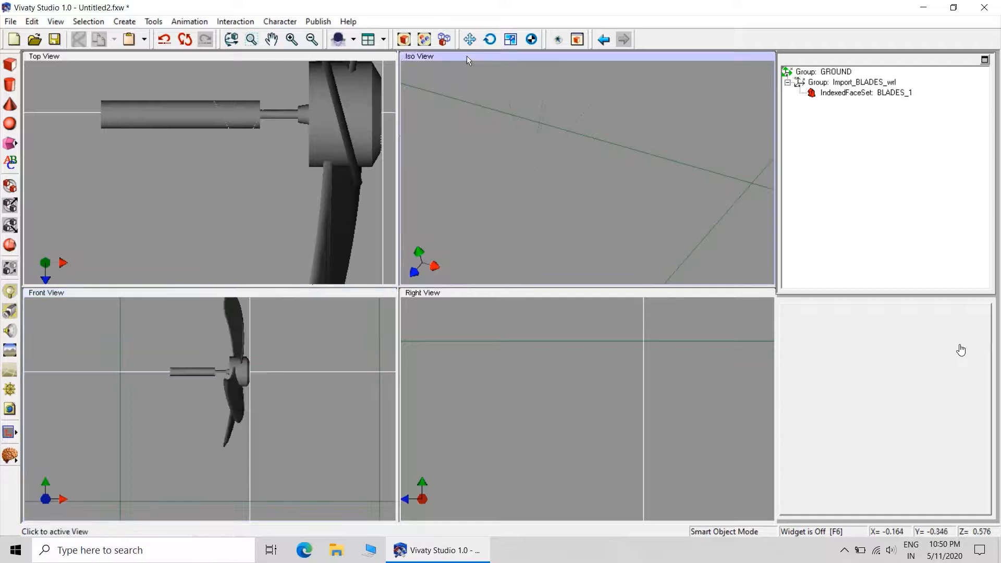
pyautogui.click(518, 290)
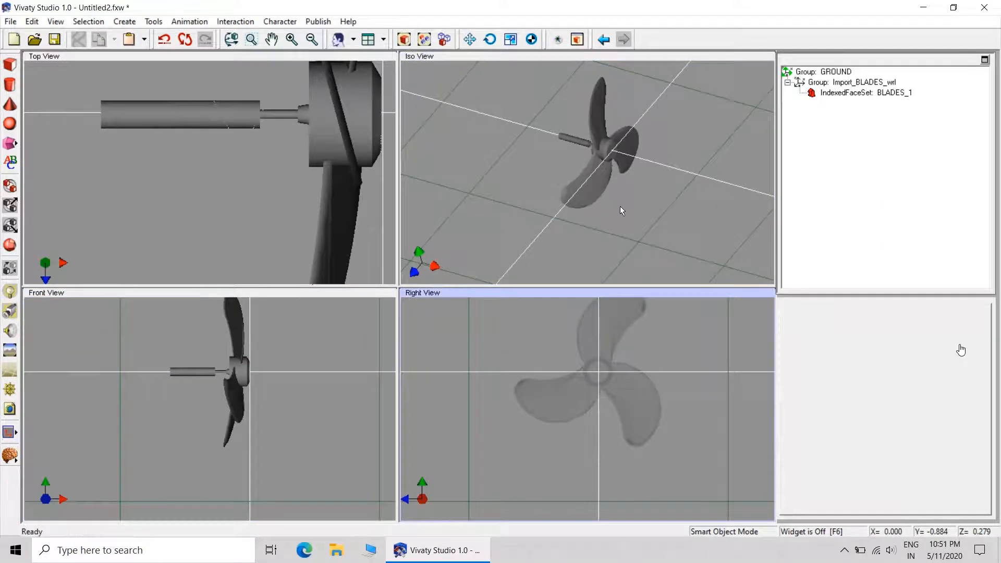
# Step: Rotate BLADES_1 by -90 degrees about the Y axis and move it in the Front view to about X -0.121, Y -1.154
pyautogui.click(840, 93)
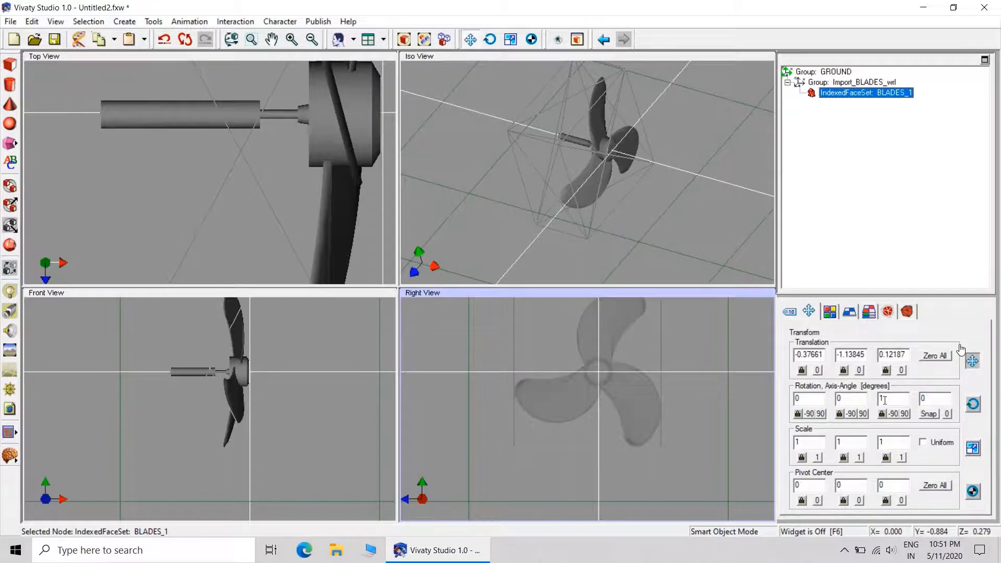
pyautogui.click(851, 414)
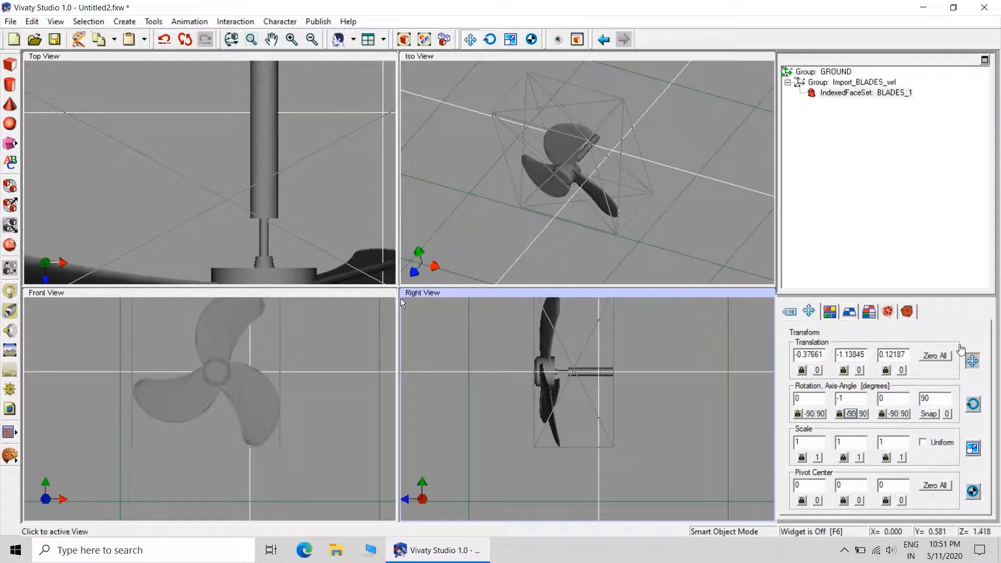
pyautogui.doubleClick(301, 293)
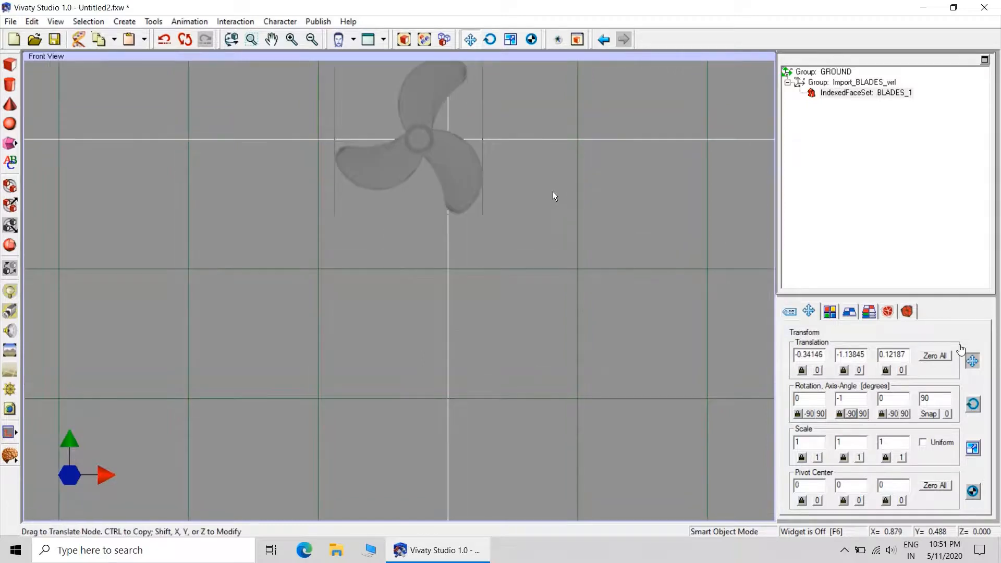
pyautogui.moveTo(553, 195); pyautogui.dragTo(582, 193)
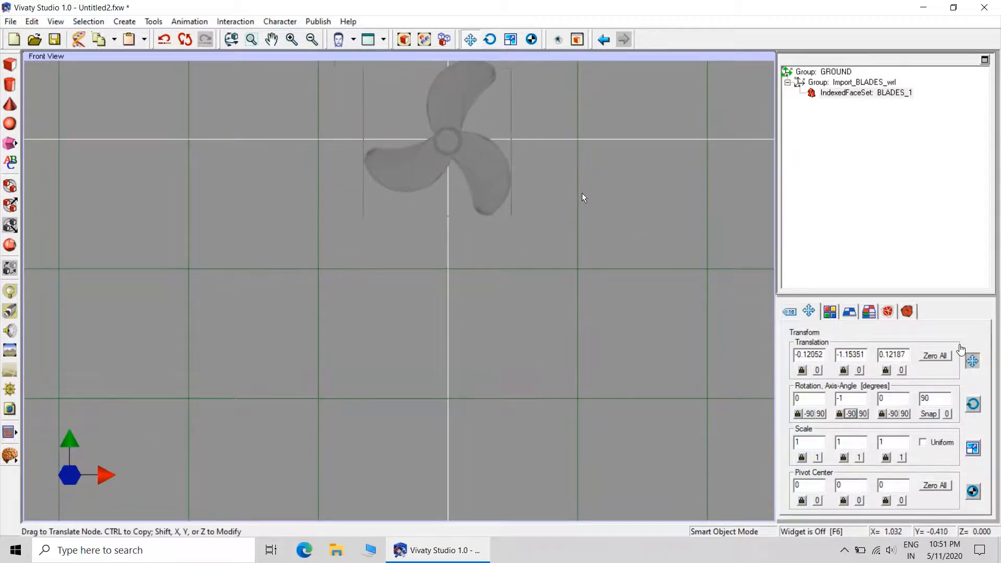
pyautogui.doubleClick(505, 57)
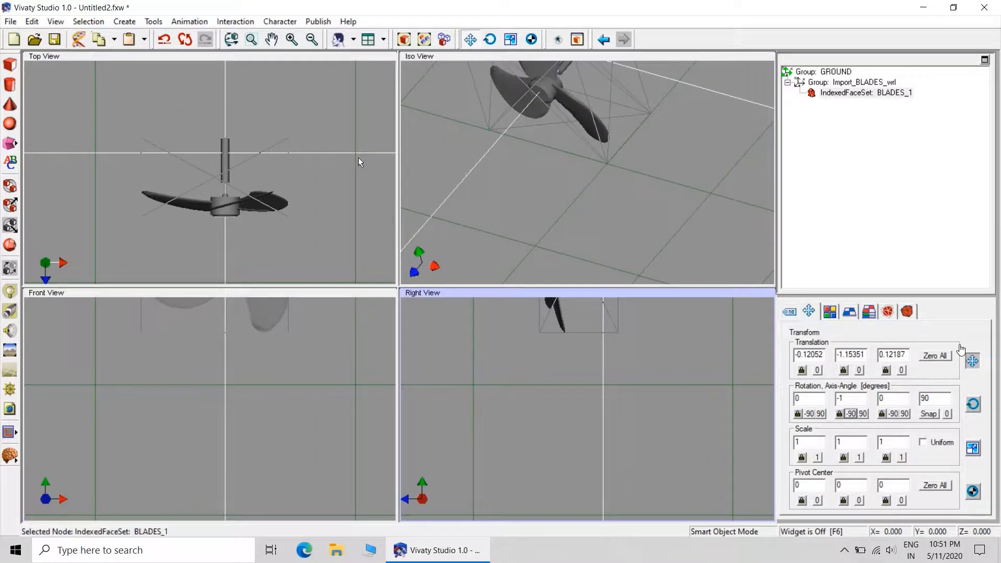
# Step: Move BLADES_1 in the Top view to about X -0.110, Z -0.365 and check its position in the Right view
pyautogui.click(300, 58)
pyautogui.moveTo(318, 161); pyautogui.dragTo(319, 98)
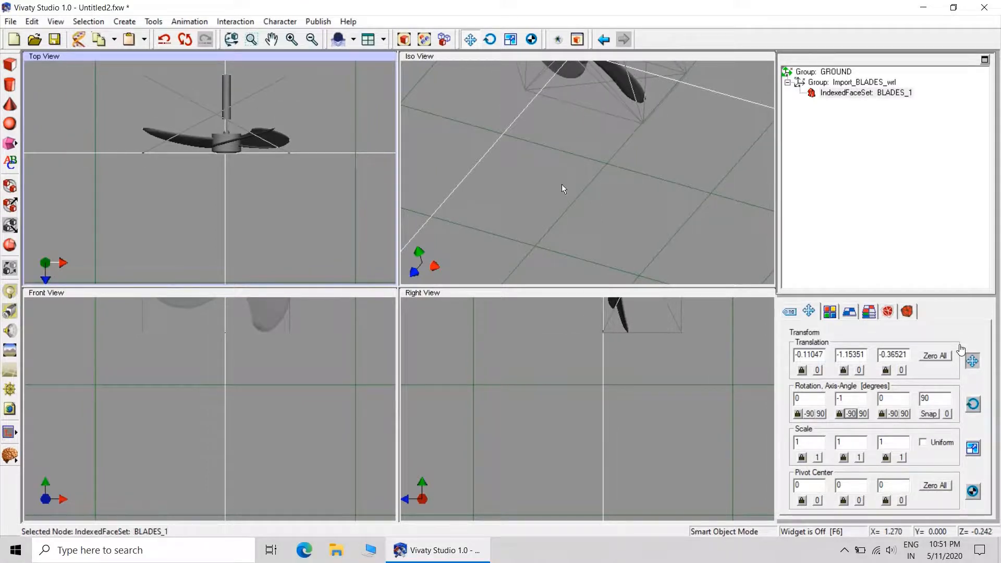
pyautogui.doubleClick(580, 290)
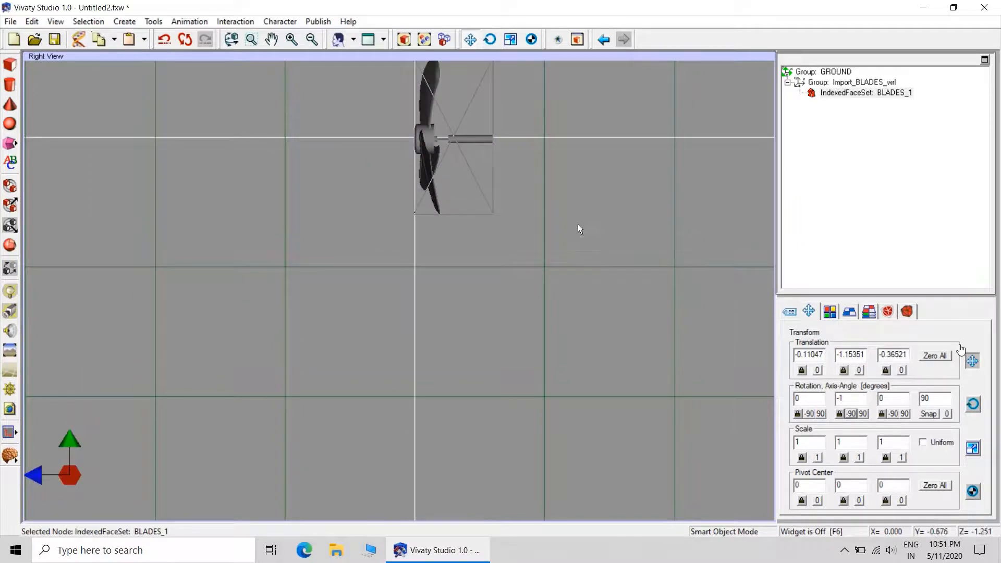
pyautogui.doubleClick(415, 56)
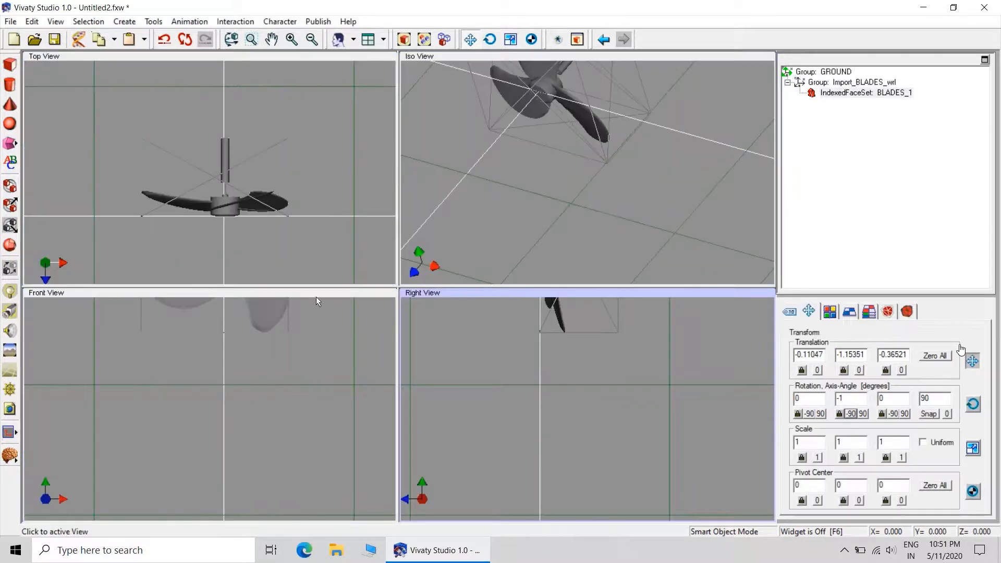
# Step: Check BLADES_1 in the Front view and shift it in the Top view to a Z translation of about -0.400
pyautogui.click(316, 295)
pyautogui.doubleClick(316, 294)
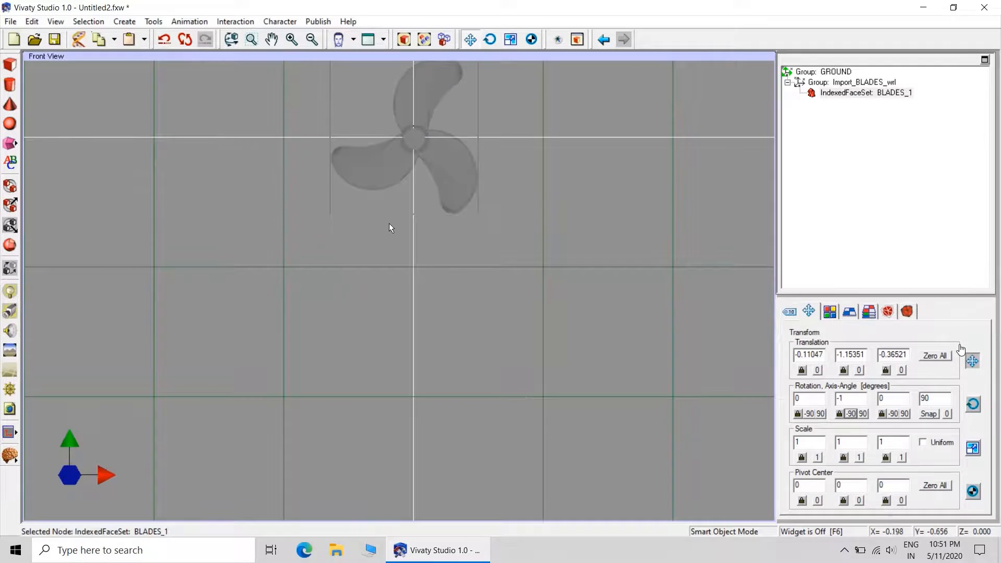
pyautogui.doubleClick(454, 55)
pyautogui.click(317, 183)
pyautogui.moveTo(316, 183); pyautogui.dragTo(317, 179)
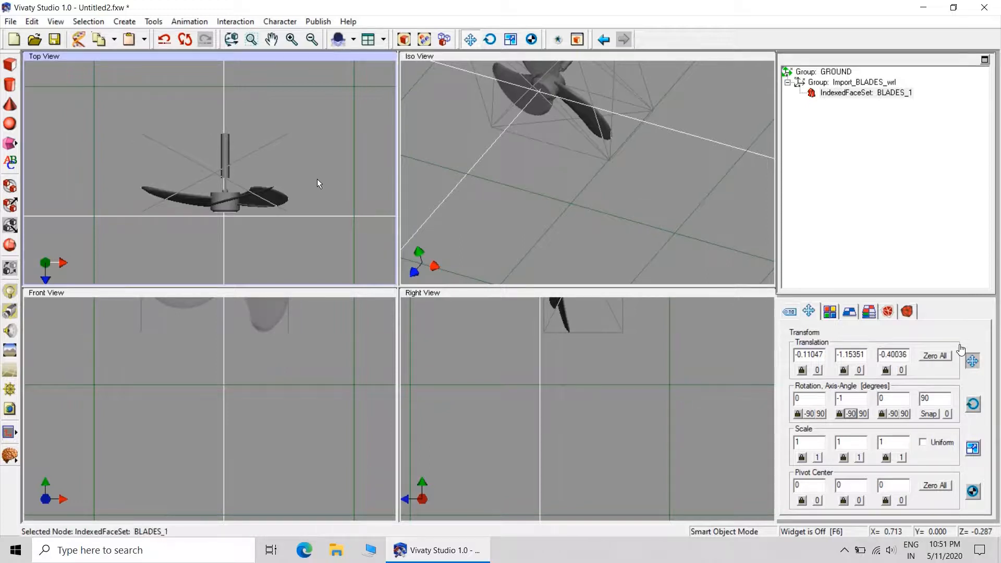
# Step: Center the BLADES_1 hub ring on the origin in an enlarged Front view, at about X -0.122, Y -1.142, and clear the selection
pyautogui.doubleClick(344, 292)
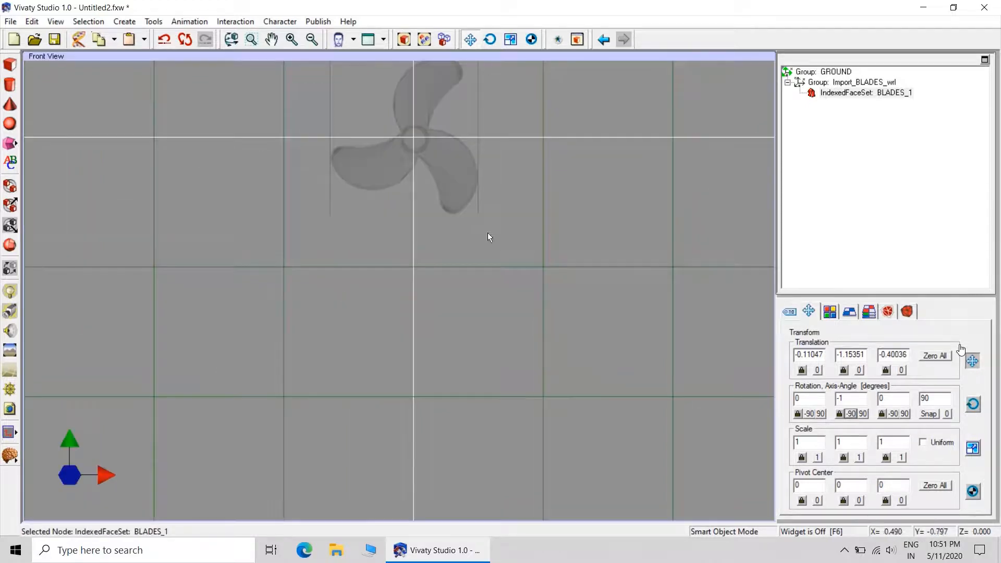
pyautogui.click(252, 40)
pyautogui.click(383, 137)
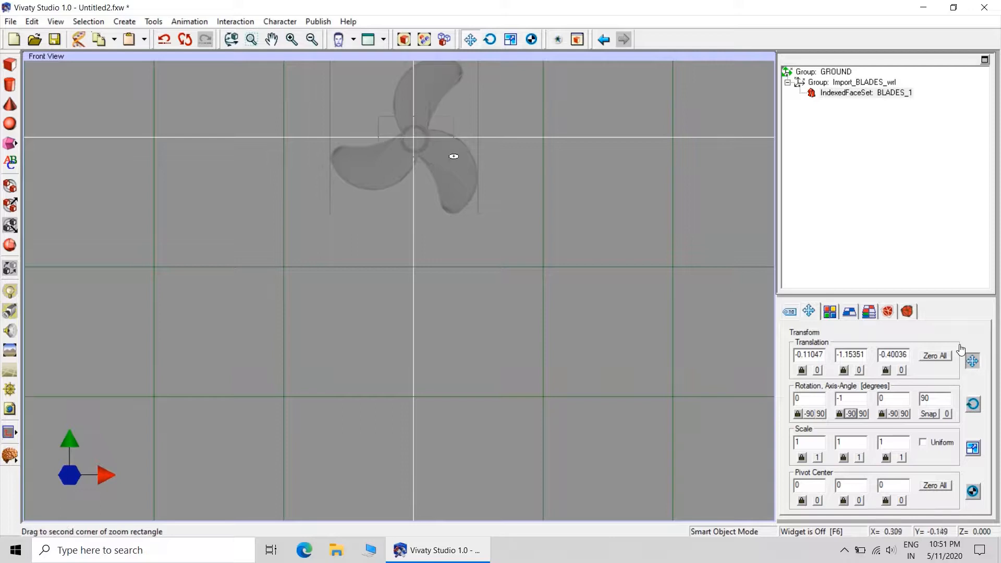
pyautogui.click(453, 157)
pyautogui.click(708, 180)
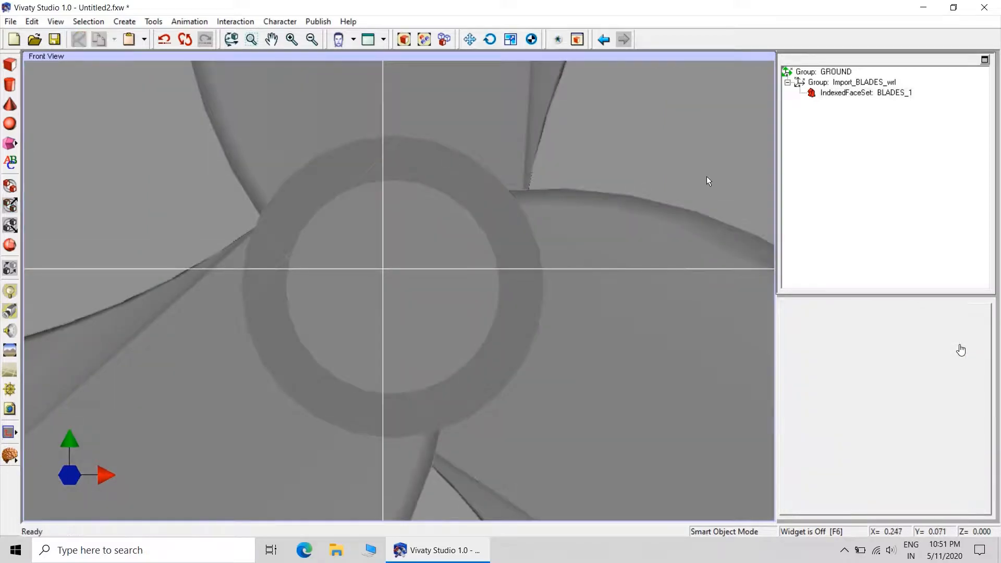
pyautogui.click(869, 97)
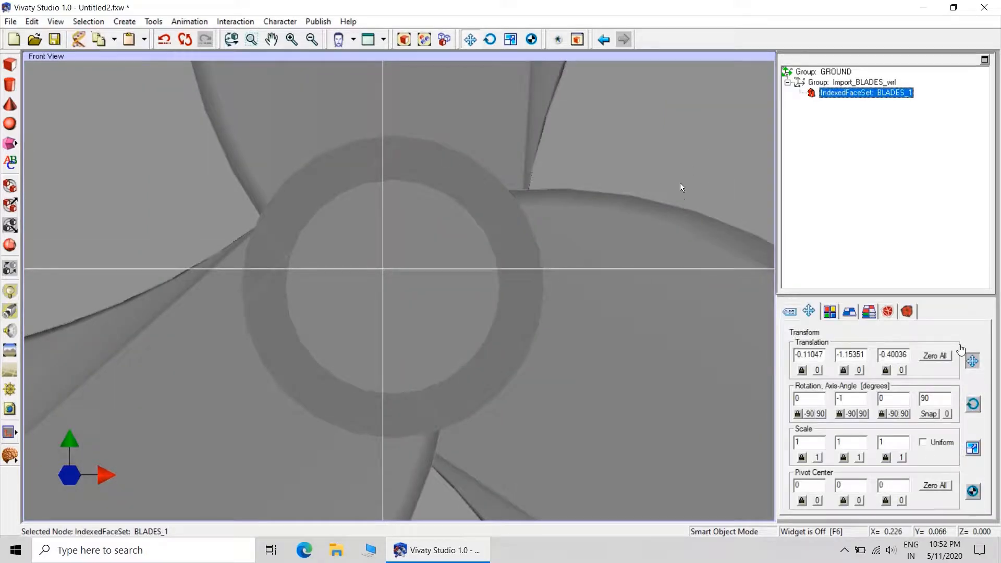
pyautogui.moveTo(680, 175); pyautogui.dragTo(664, 159)
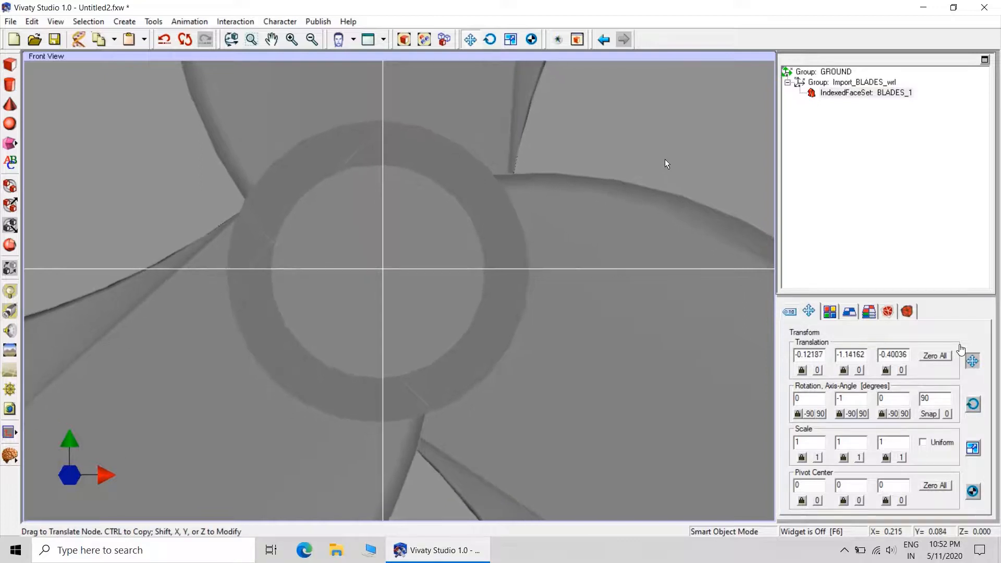
pyautogui.click(698, 148)
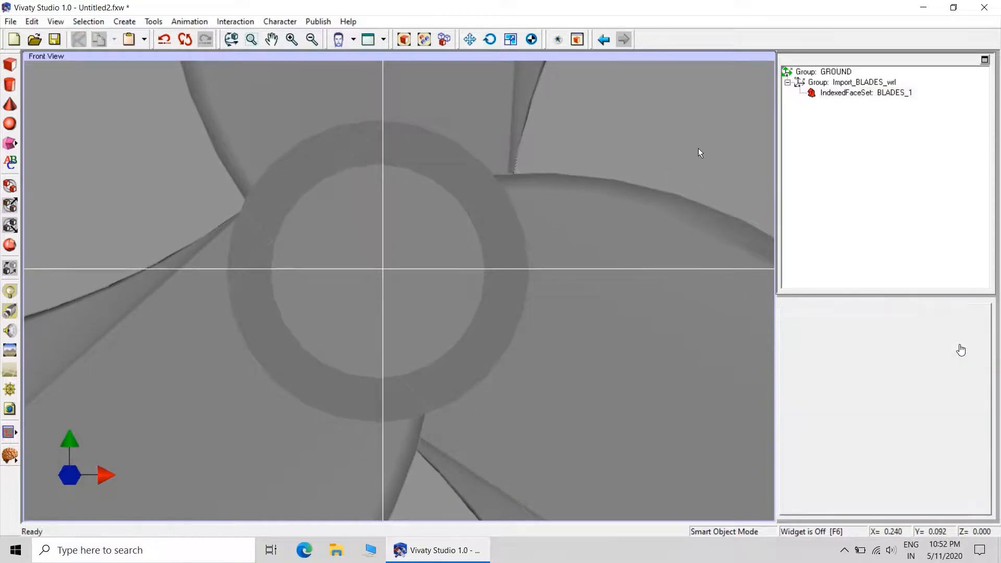
# Step: Return to the four-view layout and fit the blades in the Top, Front, Iso and Right views
pyautogui.doubleClick(457, 54)
pyautogui.click(294, 55)
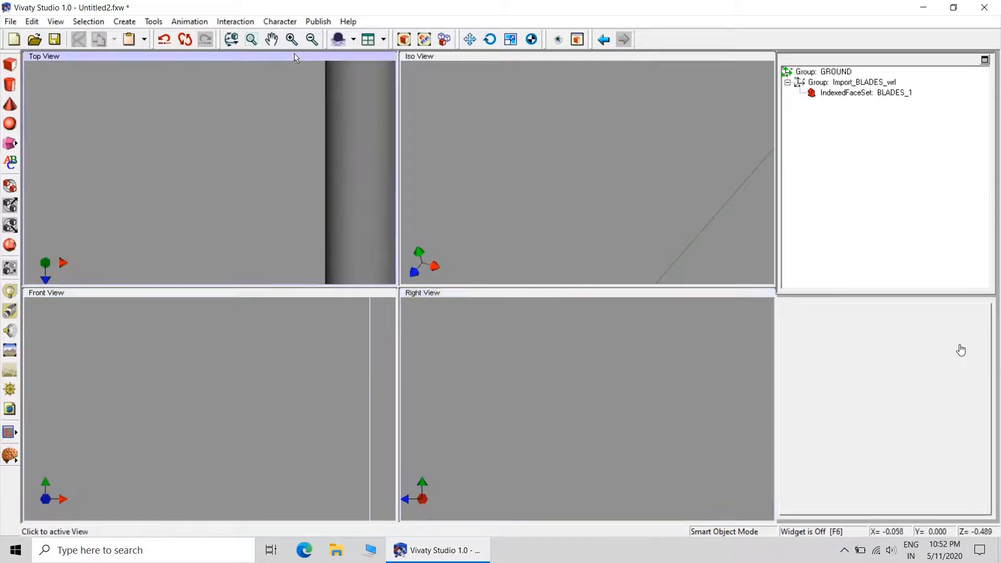
pyautogui.click(404, 39)
pyautogui.click(323, 293)
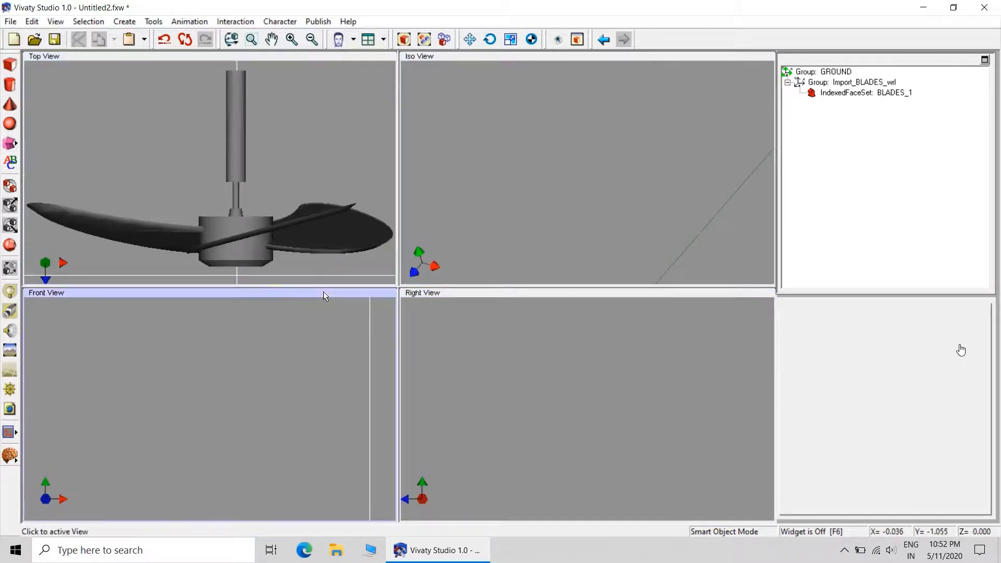
pyautogui.click(518, 55)
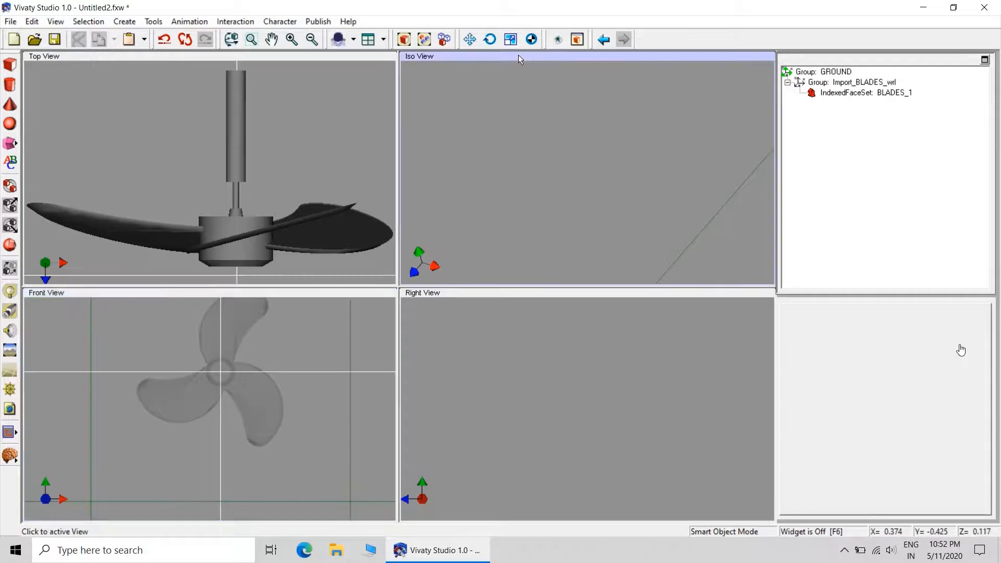
pyautogui.click(404, 40)
pyautogui.click(528, 294)
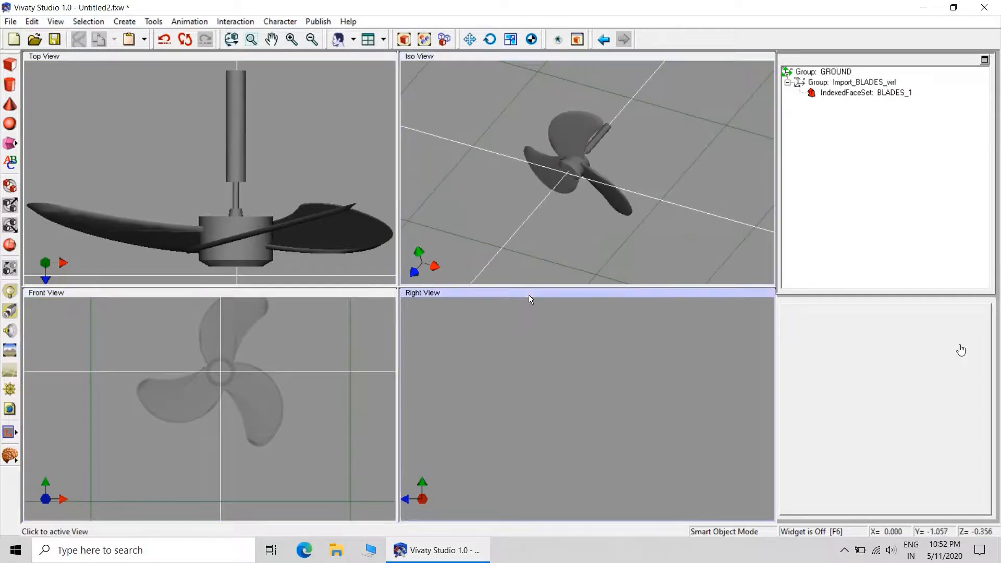
pyautogui.click(405, 40)
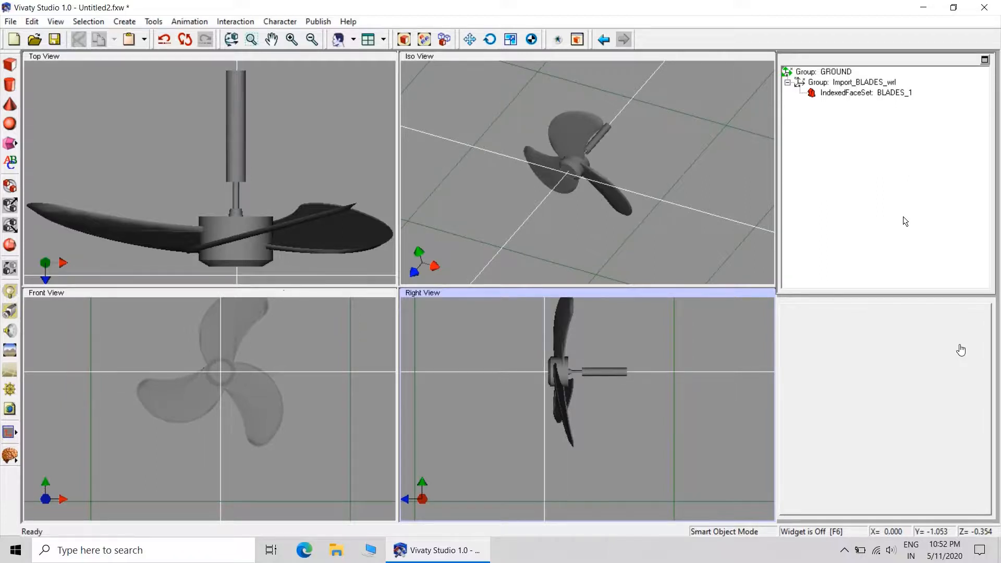
# Step: Compare the transform values of BLADES_1 with those of its parent group Import_BLADES_wrl, and clear the selection
pyautogui.click(849, 98)
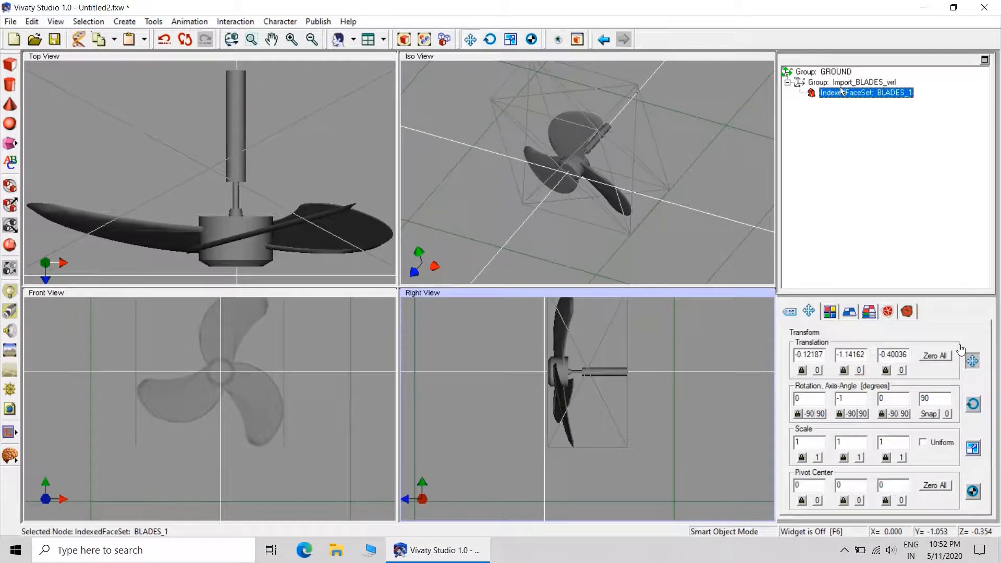
pyautogui.click(840, 85)
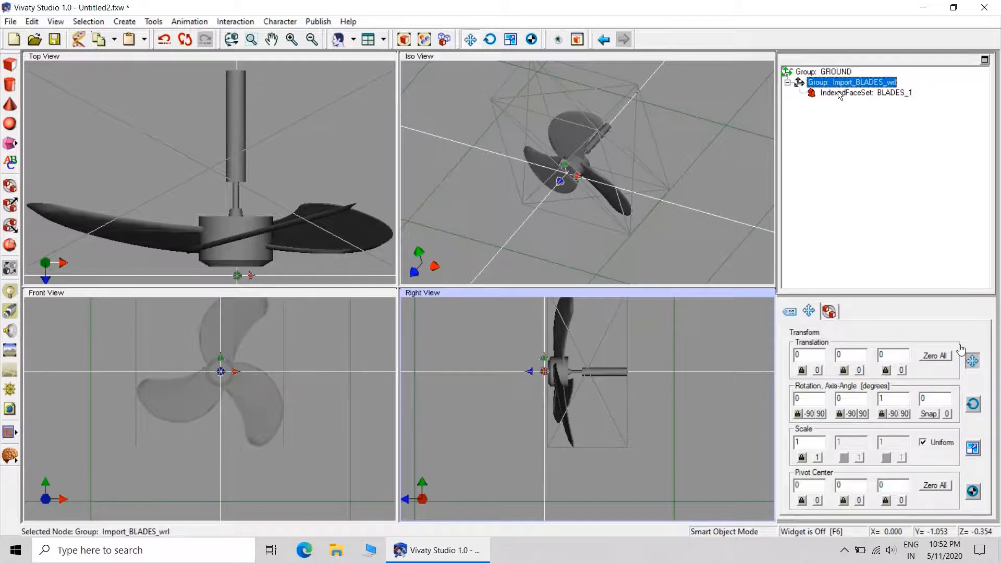
pyautogui.click(837, 92)
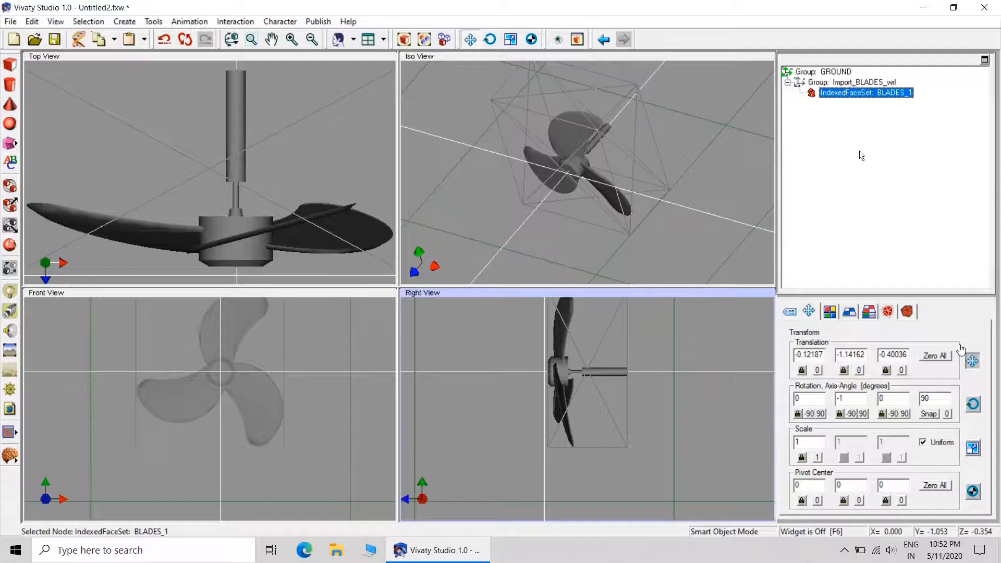
pyautogui.click(733, 173)
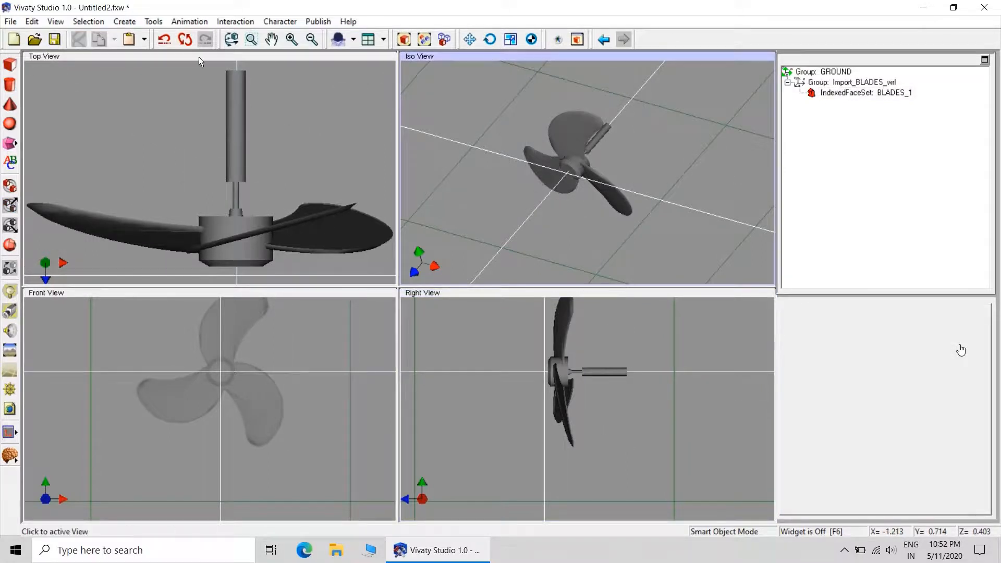
# Step: Create an animation time sensor inside the Import_BLADES_wrl group and zero its translation
pyautogui.click(200, 22)
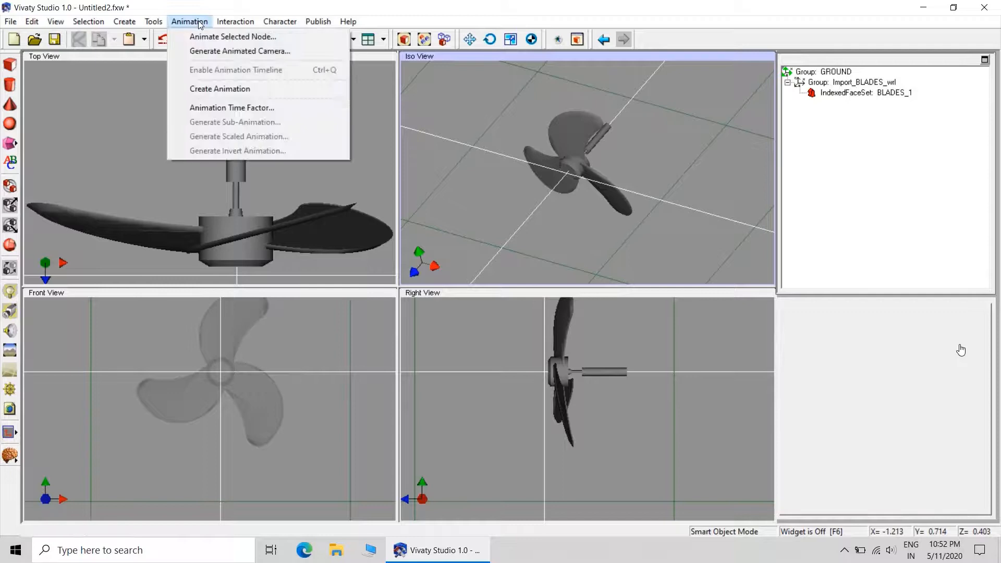
pyautogui.click(229, 89)
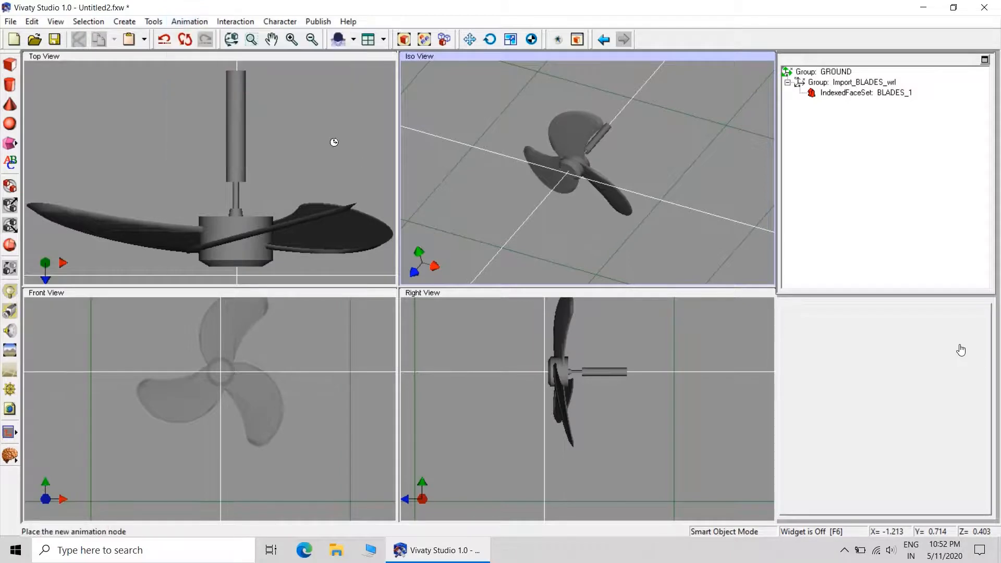
pyautogui.click(705, 148)
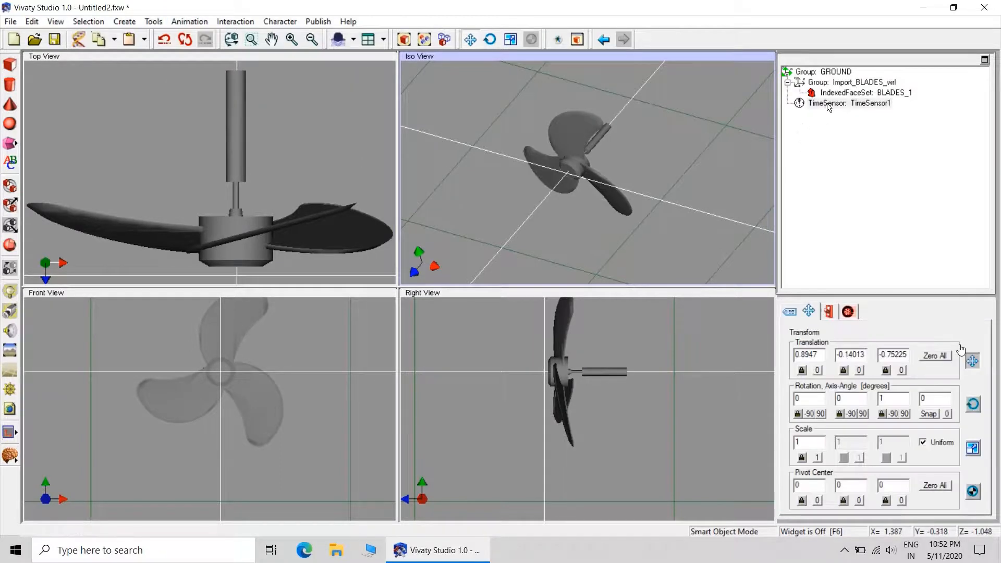
pyautogui.click(806, 84)
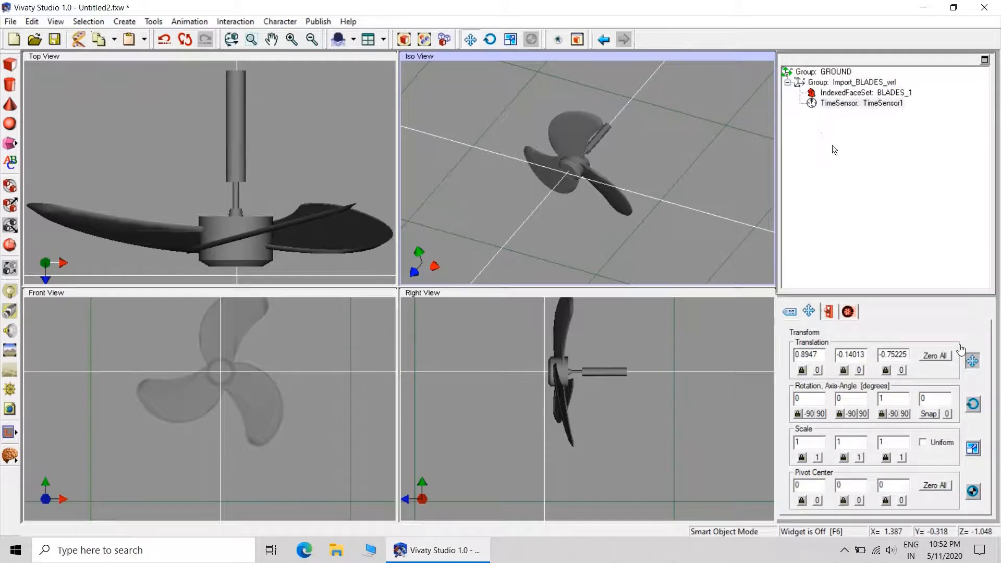
pyautogui.click(936, 356)
pyautogui.click(912, 250)
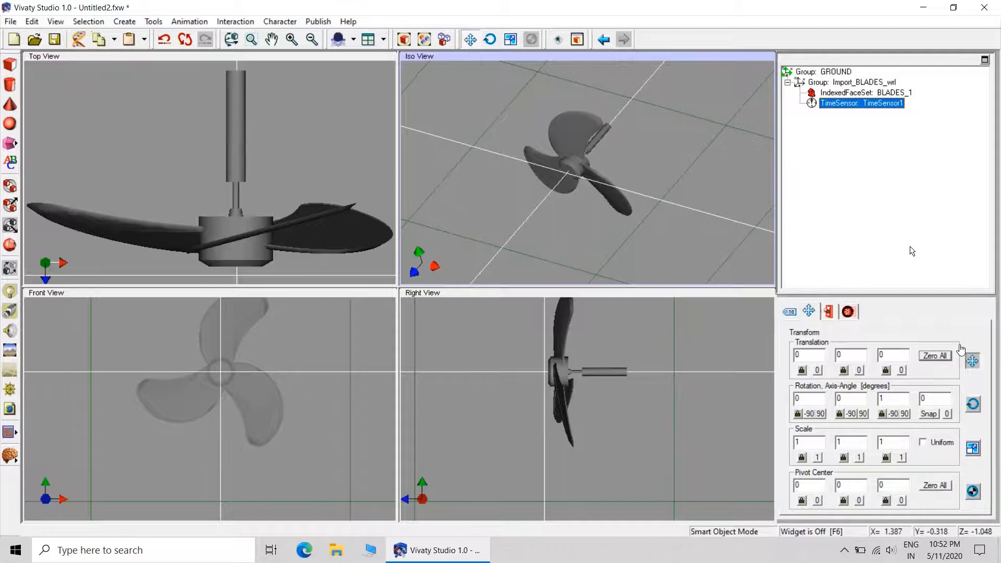
# Step: Set the time sensor's animation period to 0.5 and enable AutoStart
pyautogui.click(848, 311)
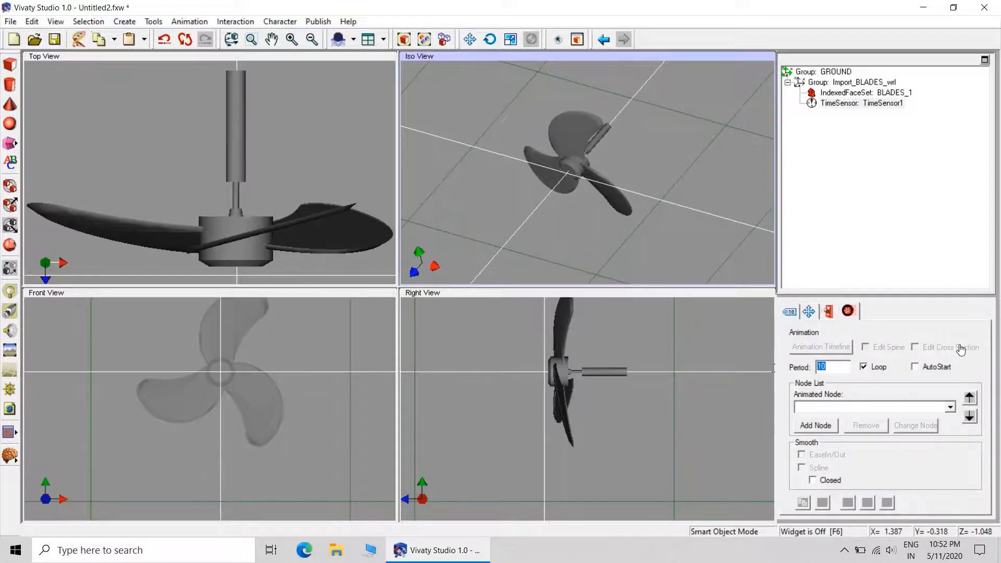
pyautogui.write('.5')
pyautogui.click(927, 367)
# Step: Add BLADES_1 as the time sensor's animated node and open its animation timeline
pyautogui.click(820, 429)
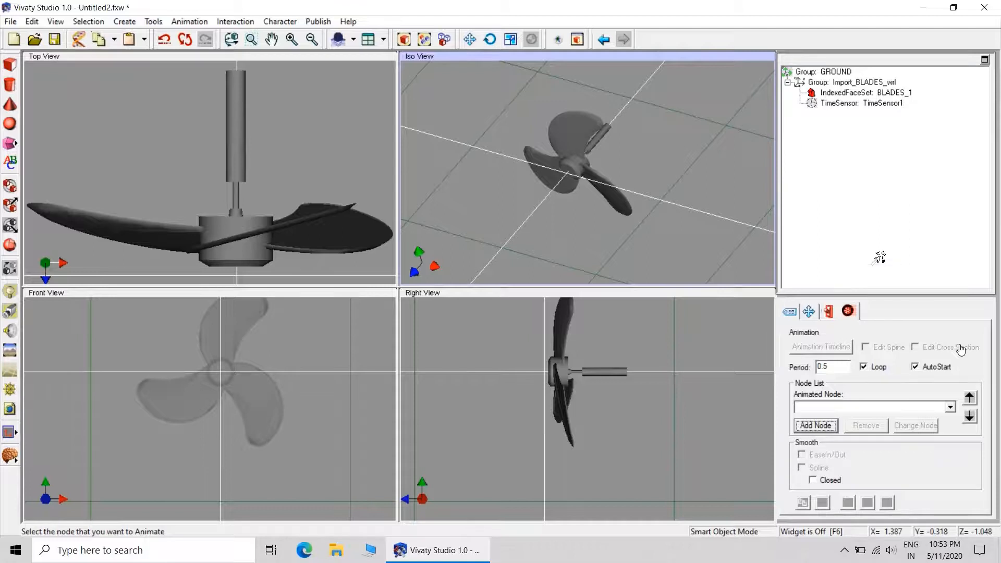
pyautogui.click(832, 94)
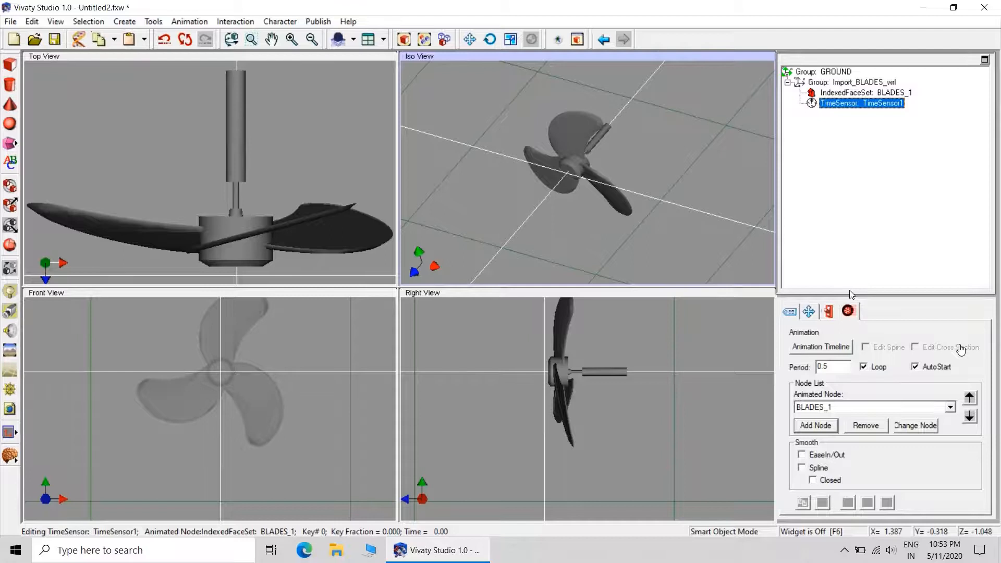
pyautogui.click(834, 349)
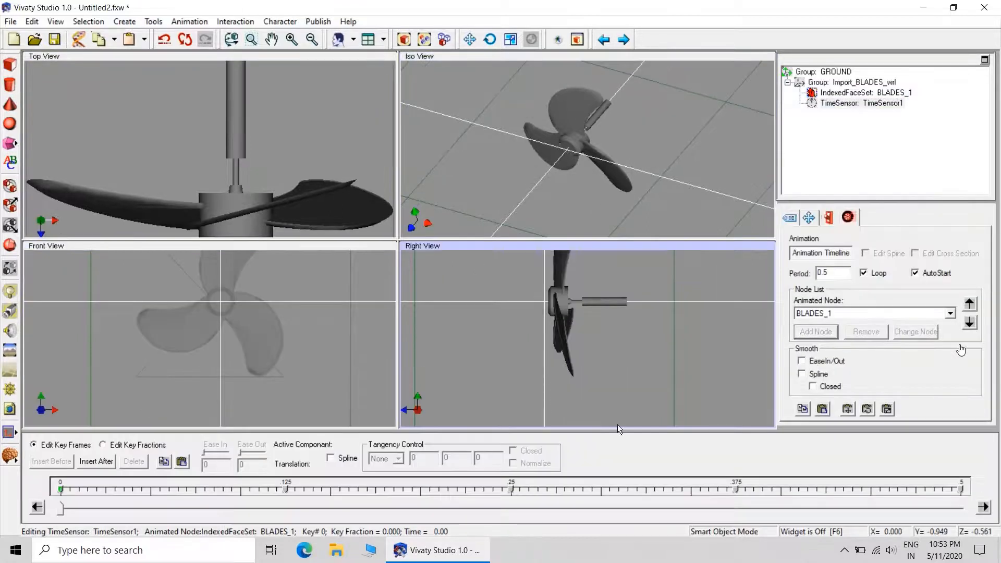
# Step: Try 90-degree rotations of BLADES_1 about the Y and Z axes at the 0.125 key frame, reverse them, and return to time 0
pyautogui.click(810, 218)
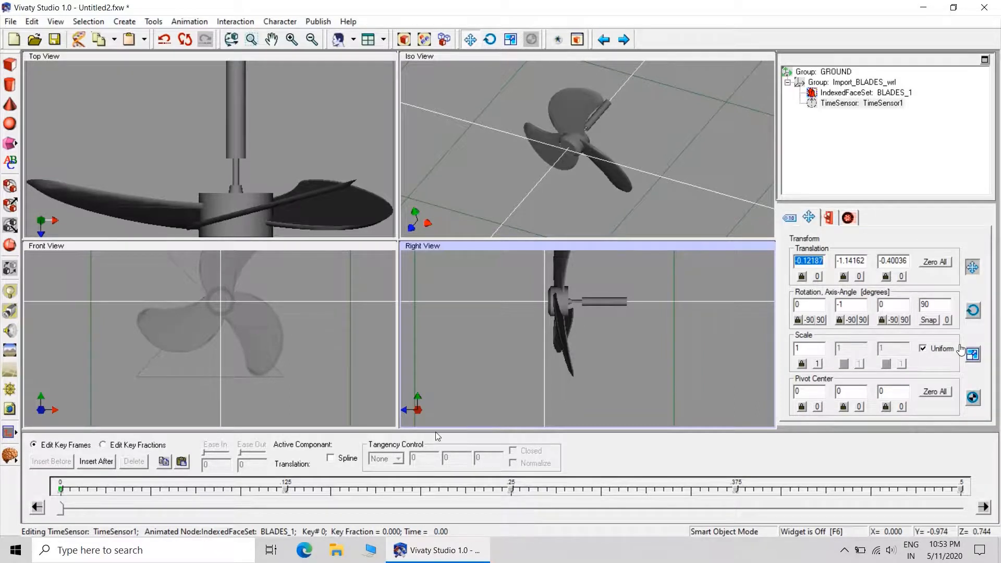
pyautogui.moveTo(60, 511); pyautogui.dragTo(286, 514)
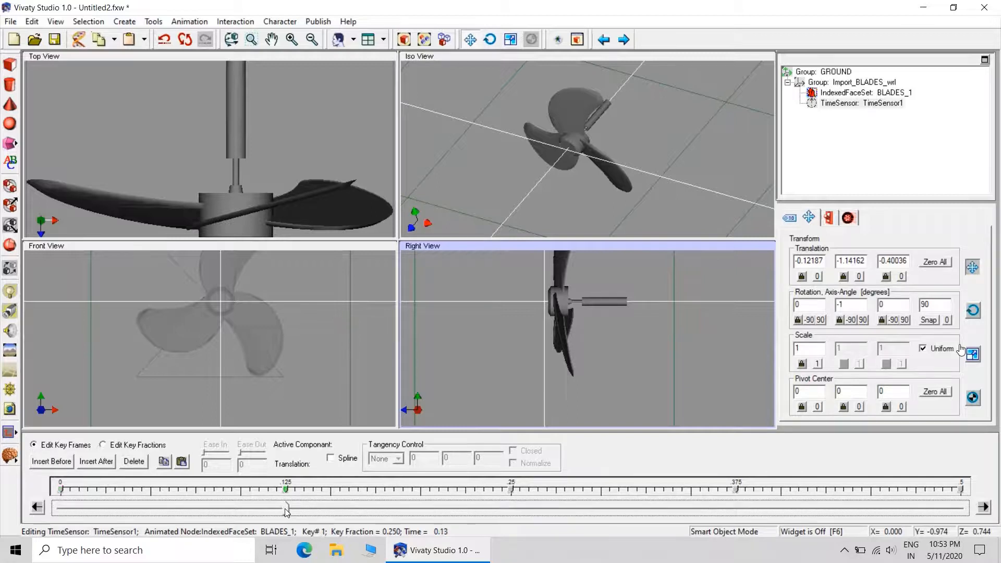
pyautogui.click(865, 322)
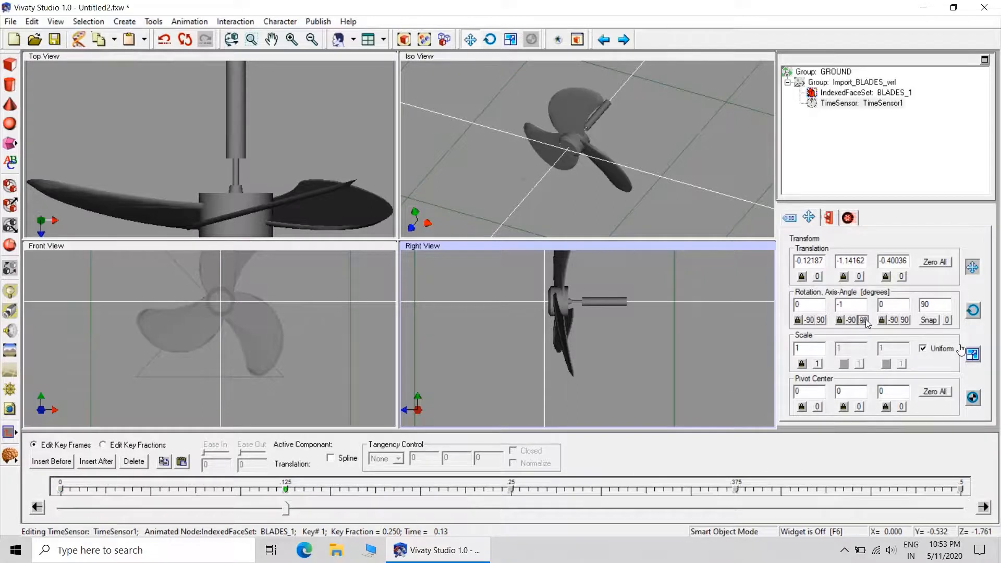
pyautogui.click(865, 321)
pyautogui.click(852, 320)
pyautogui.click(904, 321)
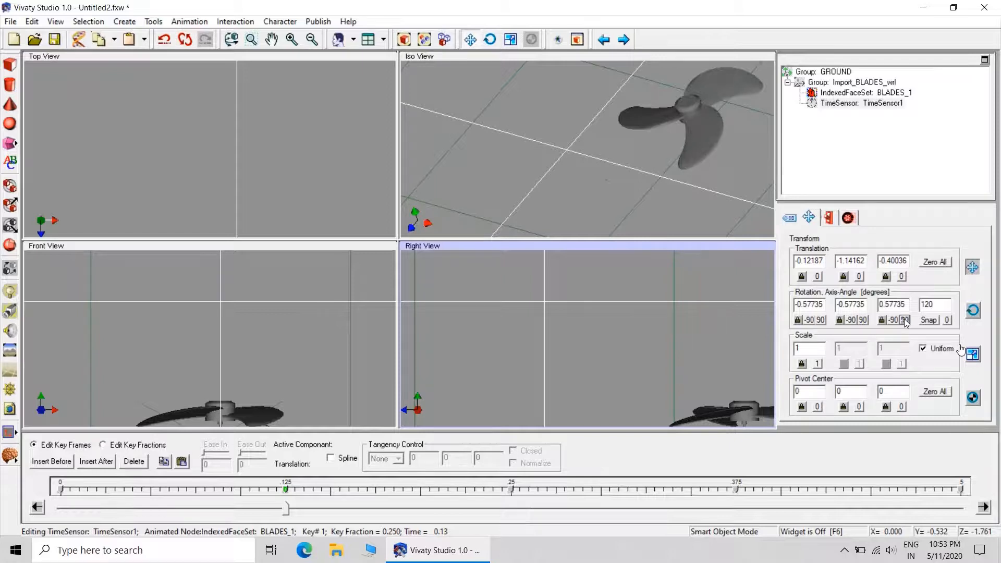
pyautogui.click(893, 320)
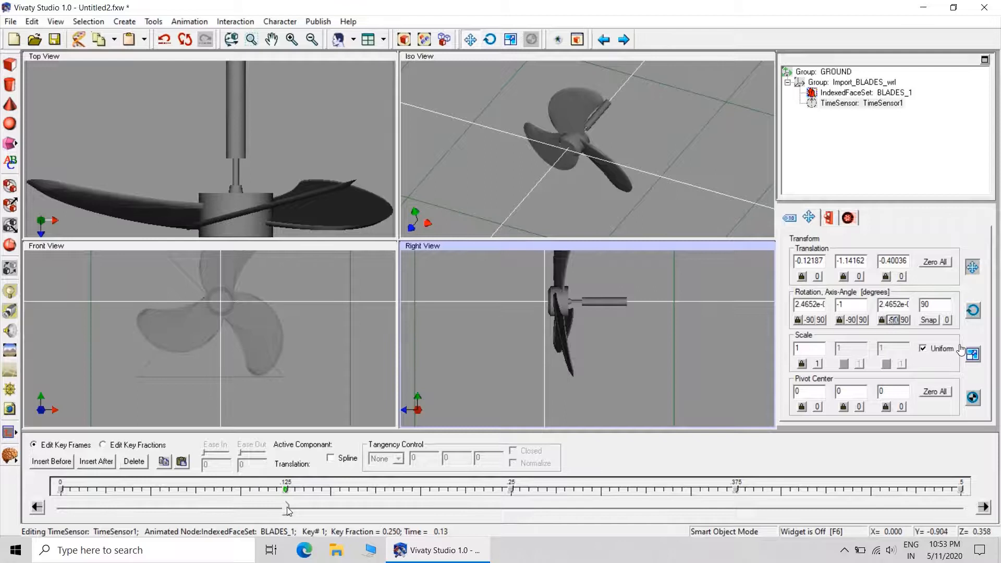
pyautogui.click(252, 511)
pyautogui.moveTo(251, 511); pyautogui.dragTo(57, 510)
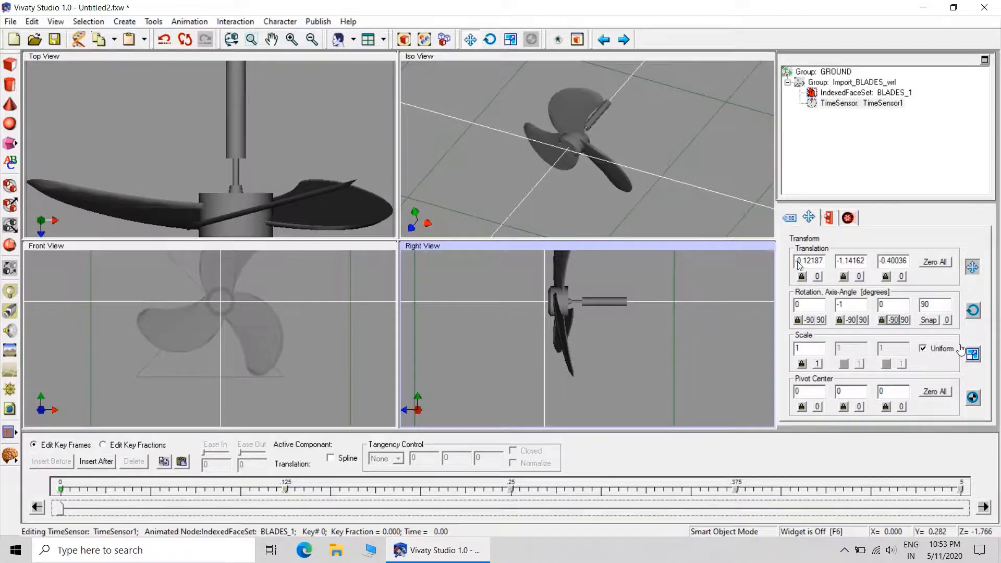
# Step: Close the animation timeline and remove BLADES_1 from the time sensor's animated nodes
pyautogui.click(848, 218)
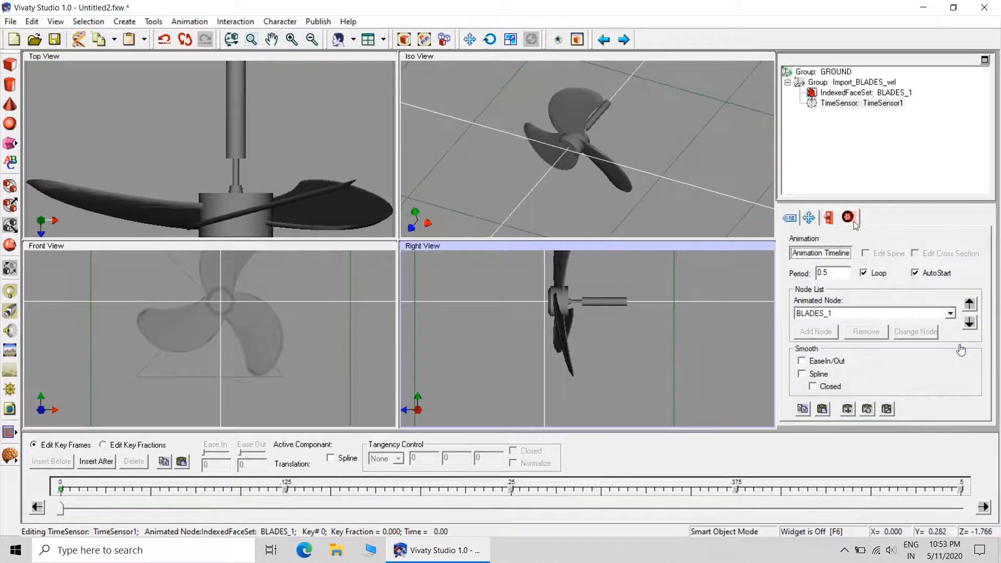
pyautogui.click(822, 255)
pyautogui.click(711, 202)
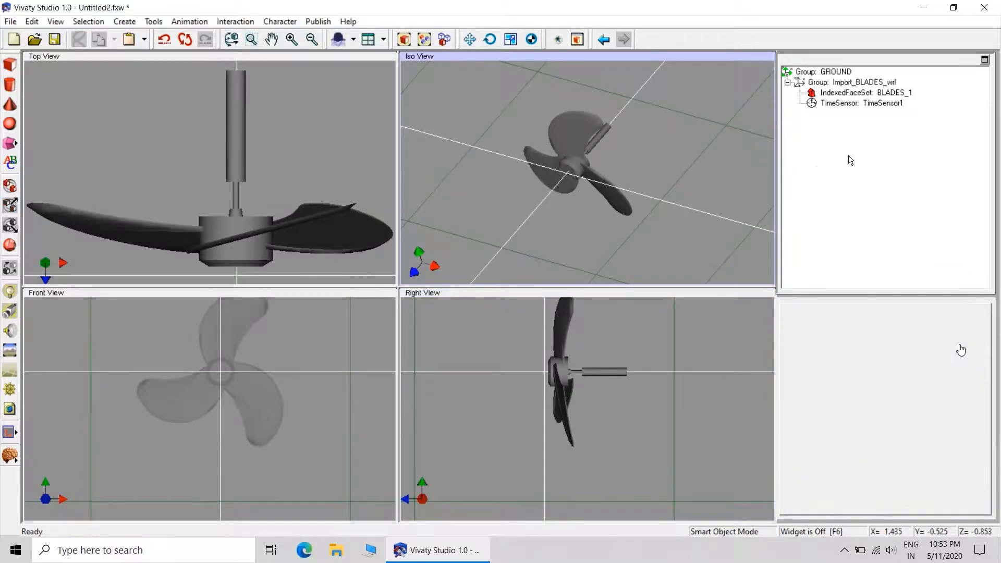
pyautogui.click(853, 104)
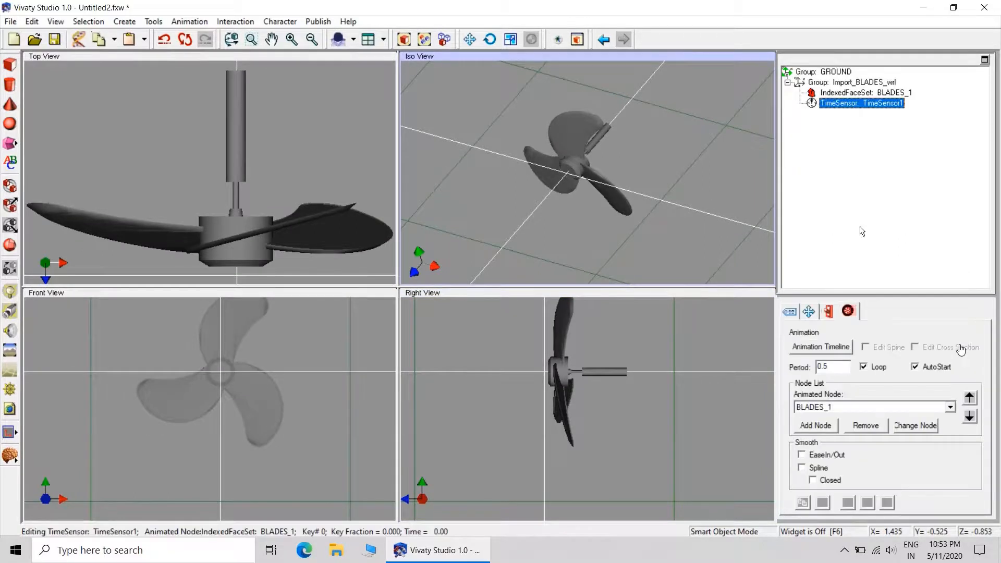
pyautogui.click(873, 427)
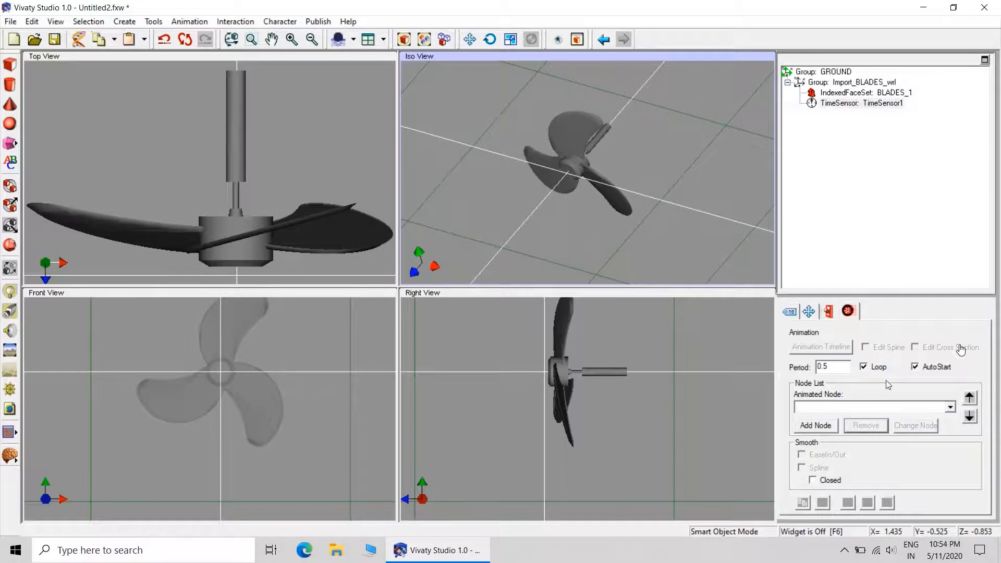
# Step: Add the Import_BLADES_wrl group as the time sensor's animated node and open its animation timeline
pyautogui.click(820, 429)
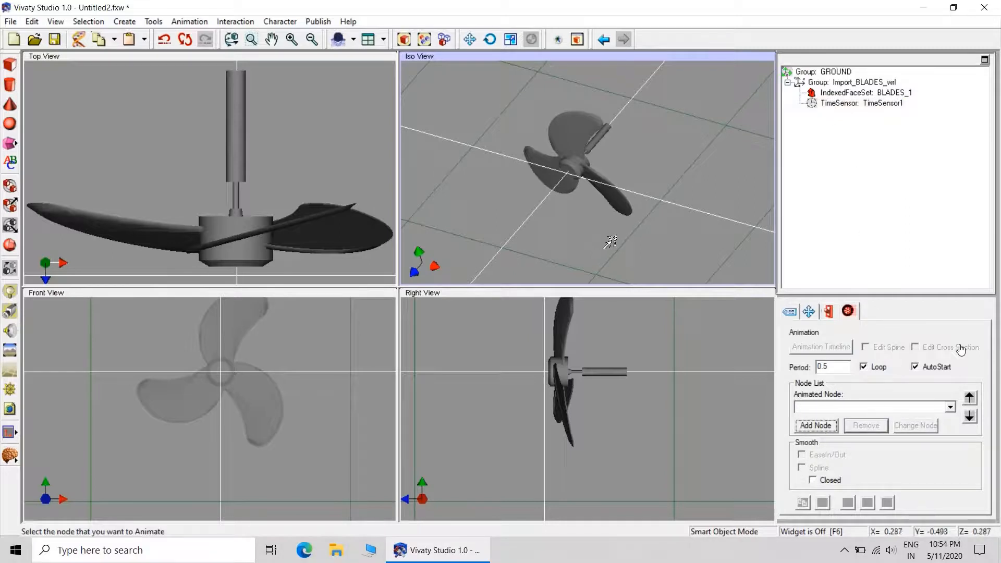
pyautogui.click(817, 83)
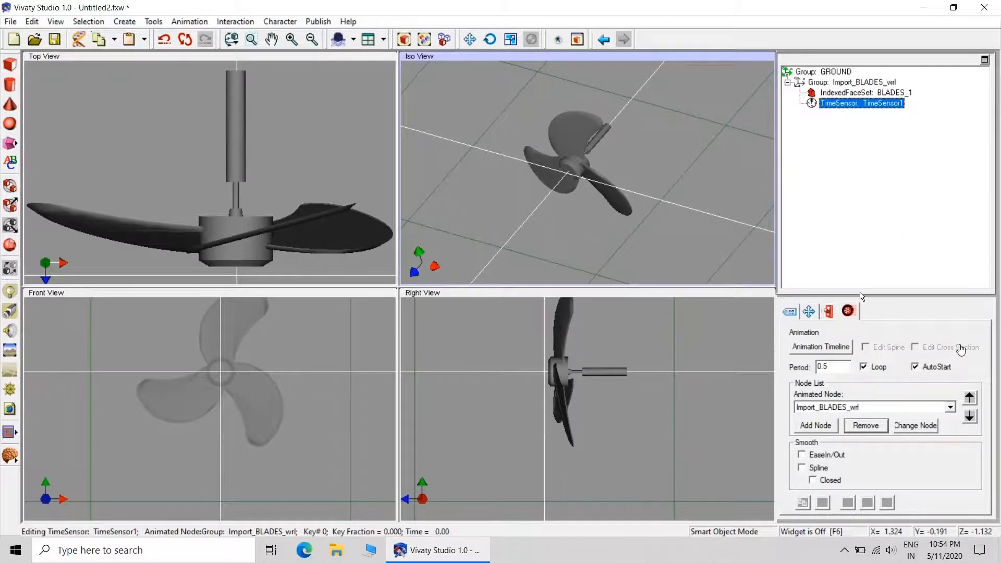
pyautogui.click(841, 348)
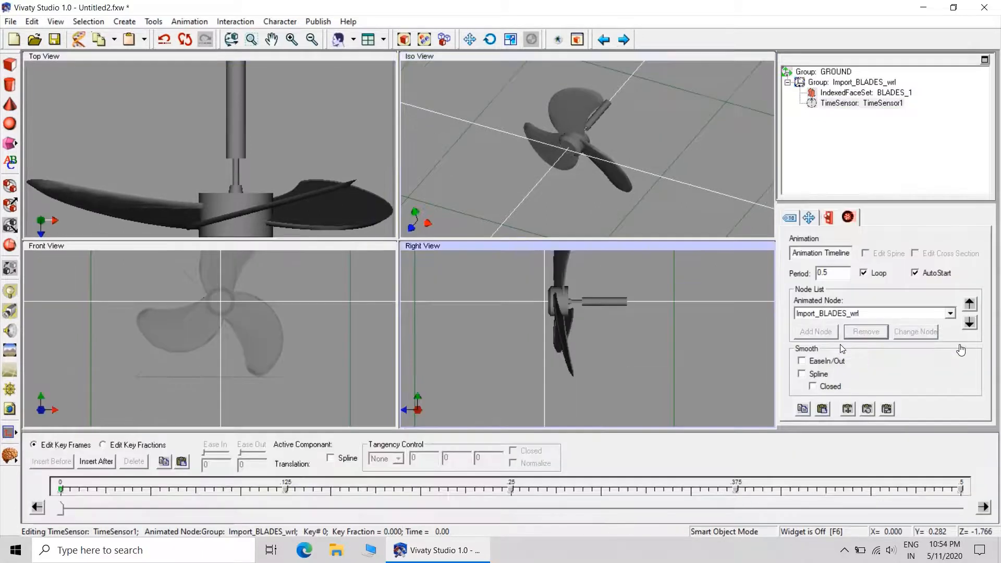
# Step: Rotate the Import_BLADES_wrl group 90 degrees about the Z axis at the 0.125 key frame
pyautogui.click(62, 514)
pyautogui.moveTo(62, 515); pyautogui.dragTo(288, 514)
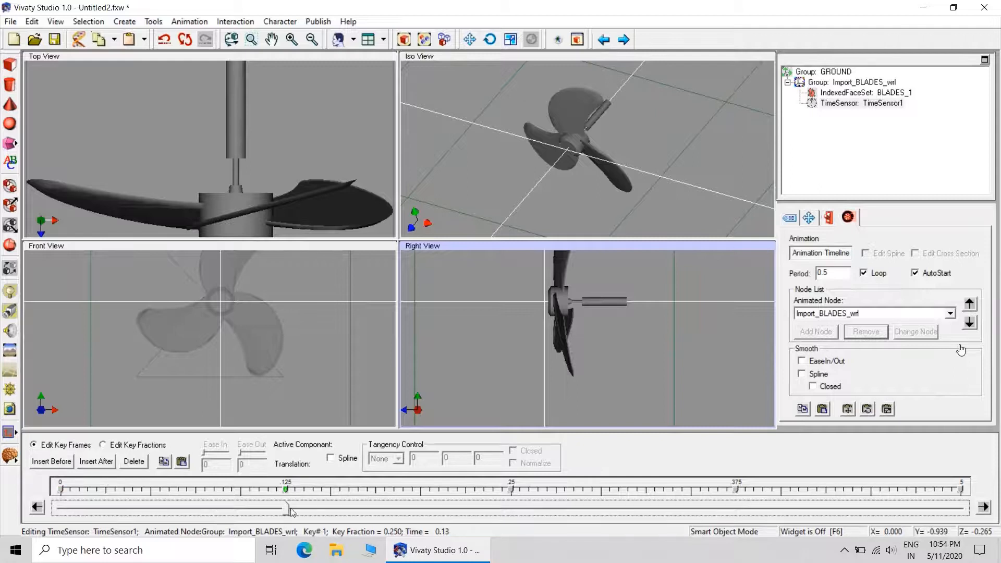
pyautogui.click(809, 219)
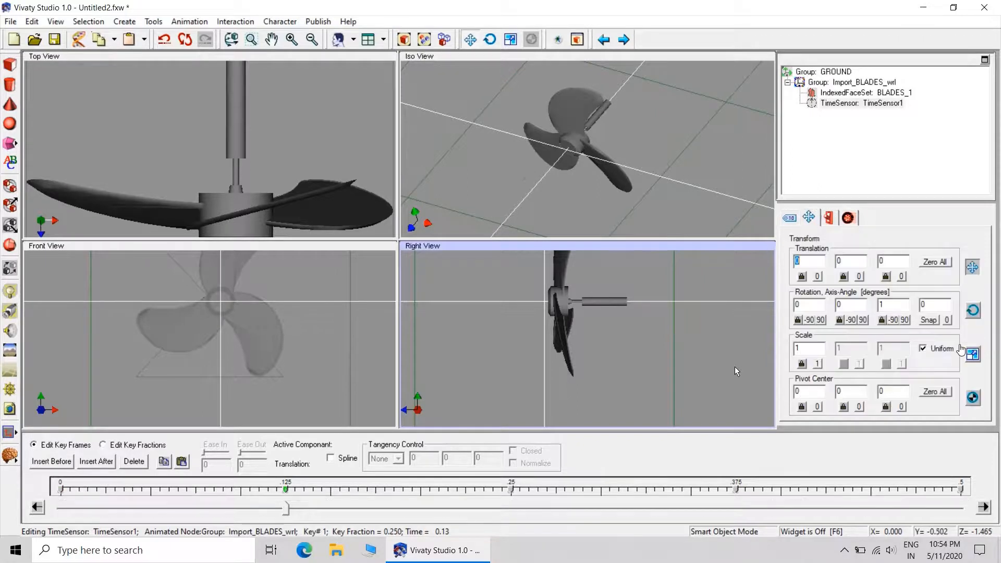
pyautogui.click(905, 320)
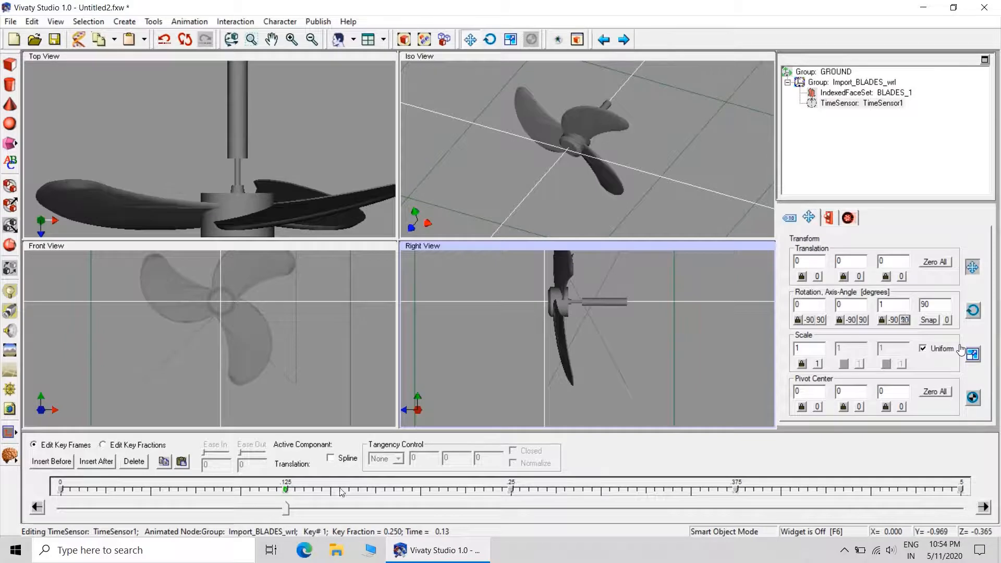
# Step: Rotate the Import_BLADES_wrl group about the Z axis by 180 degrees at the 0.25 key frame and 270 degrees at 0.375
pyautogui.moveTo(286, 510); pyautogui.dragTo(511, 509)
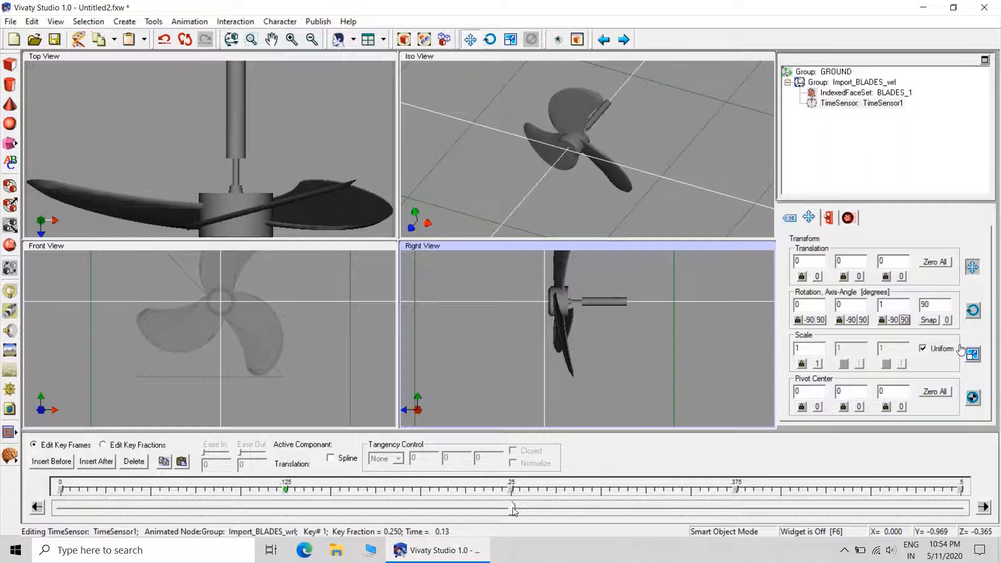
pyautogui.click(905, 320)
pyautogui.click(906, 320)
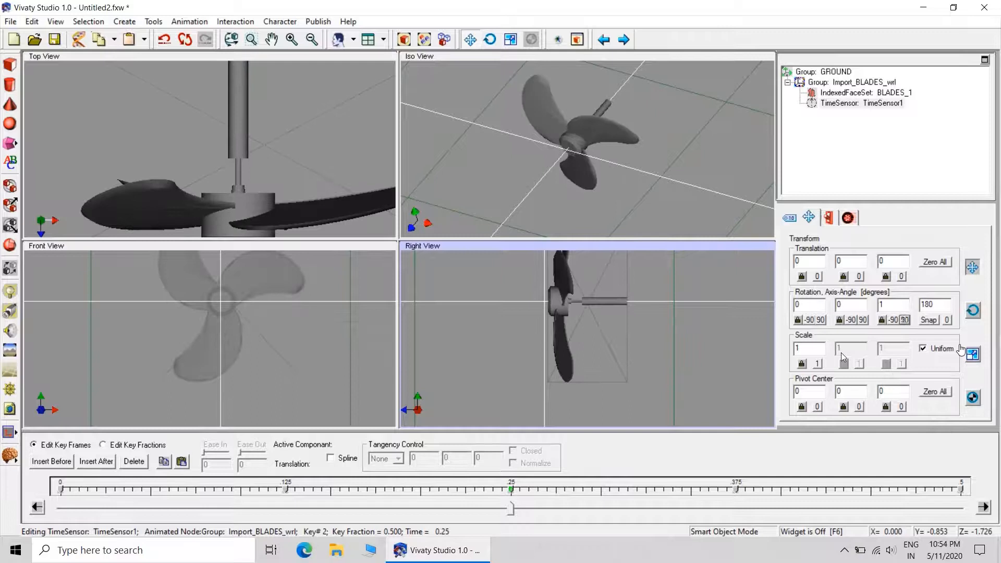
pyautogui.click(510, 510)
pyautogui.moveTo(511, 512); pyautogui.dragTo(736, 502)
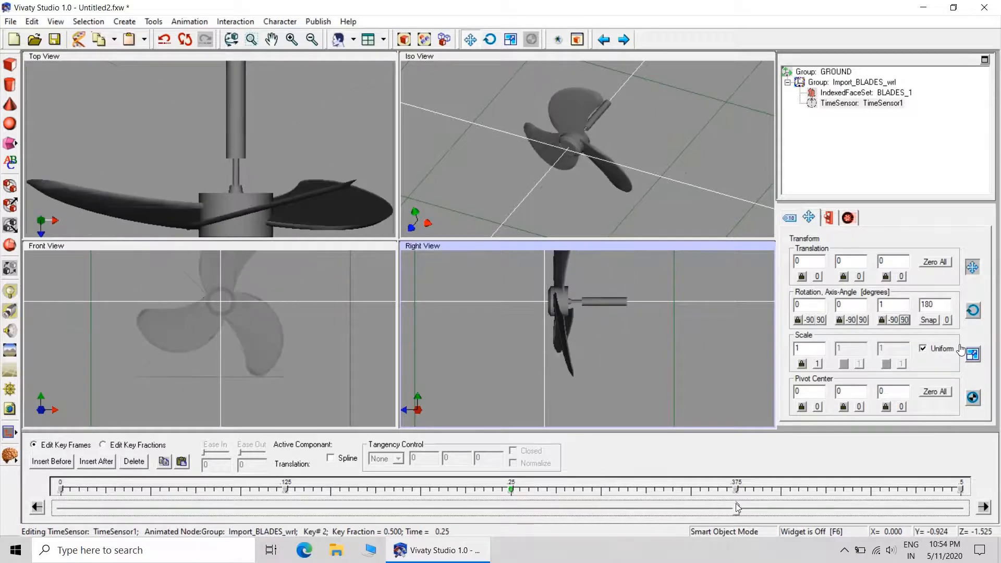
pyautogui.click(906, 320)
pyautogui.click(905, 320)
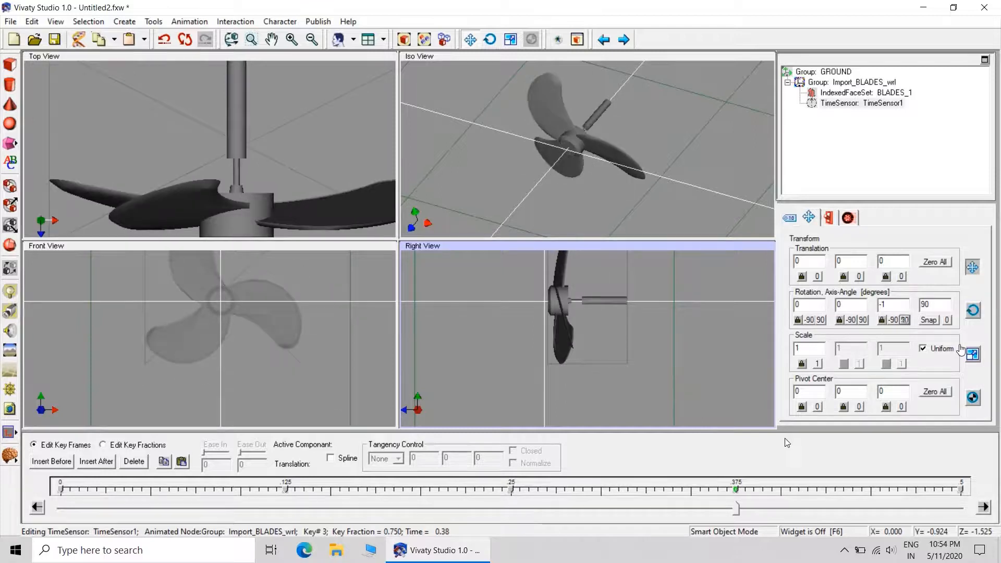
# Step: Go to the 0.5 key frame and scrub the animation back to time 0
pyautogui.click(782, 510)
pyautogui.click(955, 502)
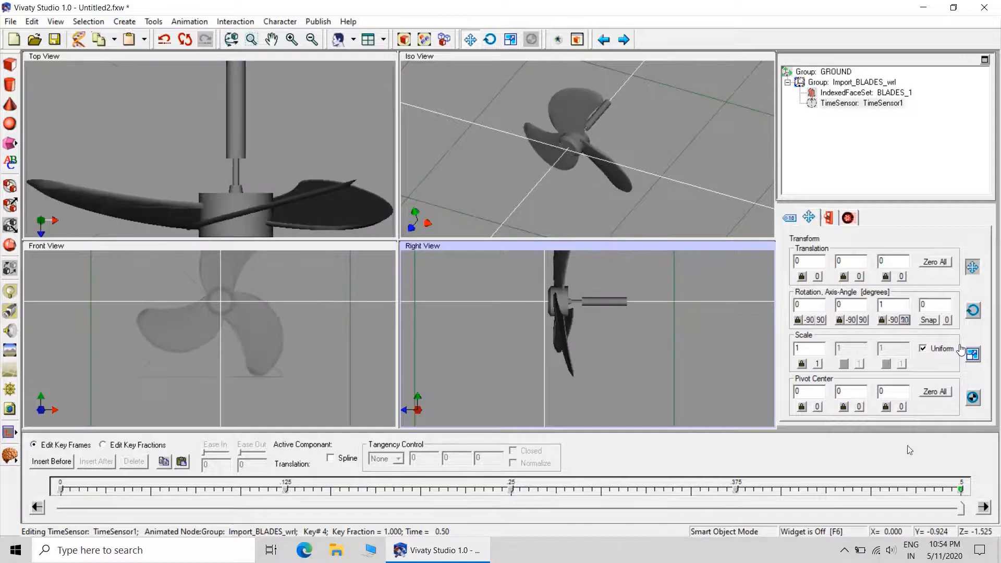
pyautogui.moveTo(962, 509); pyautogui.dragTo(45, 499)
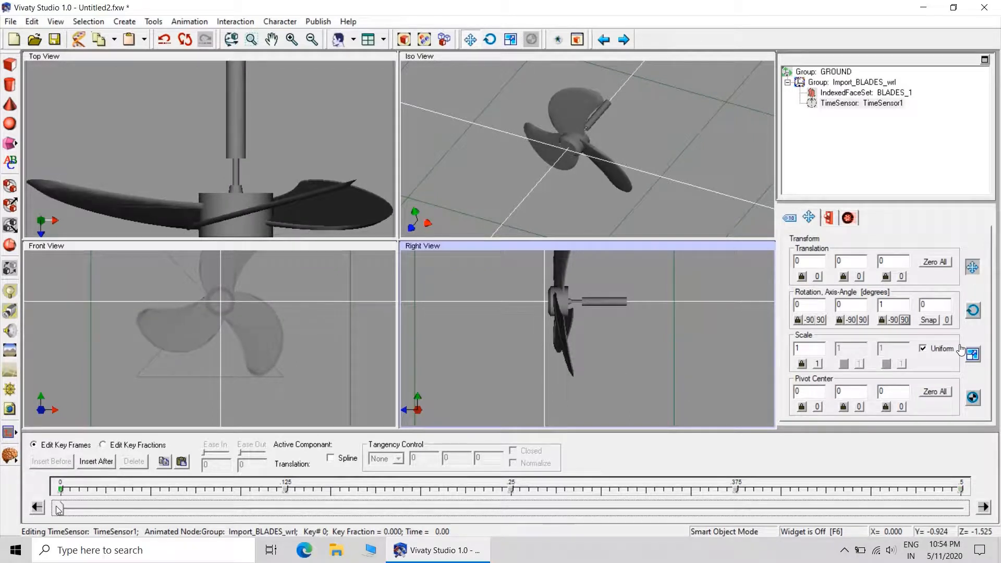
pyautogui.moveTo(61, 509); pyautogui.dragTo(47, 523)
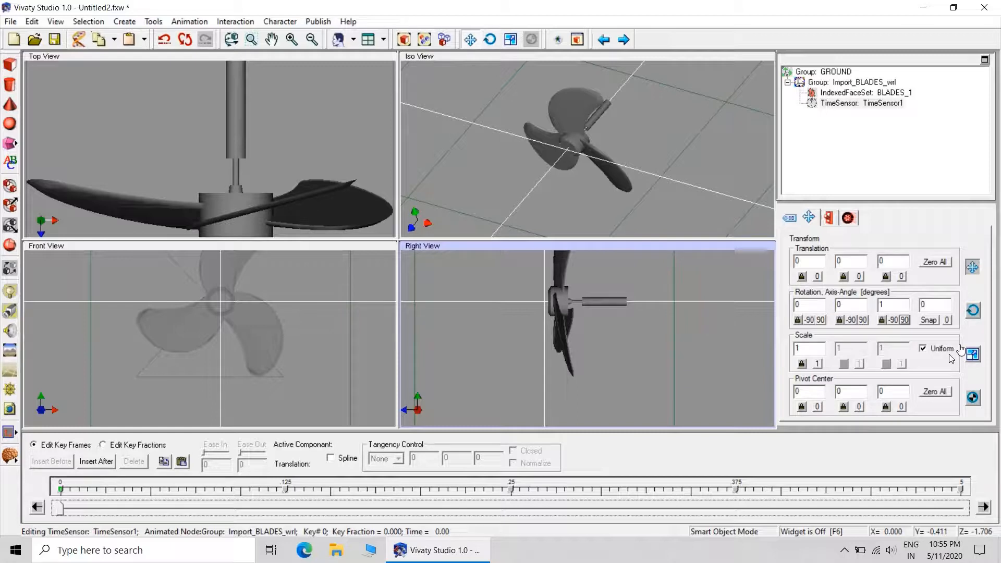
# Step: Reset the blades group's Z rotation to 0 degrees at the 0.125 and 0.25 key frames using -90-degree turns
pyautogui.moveTo(58, 512); pyautogui.dragTo(286, 516)
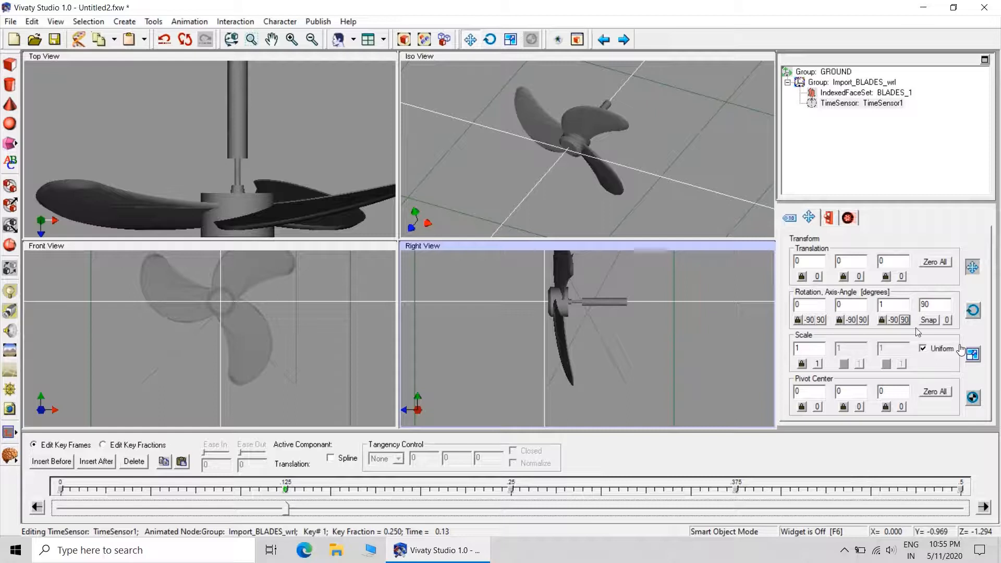
pyautogui.click(892, 320)
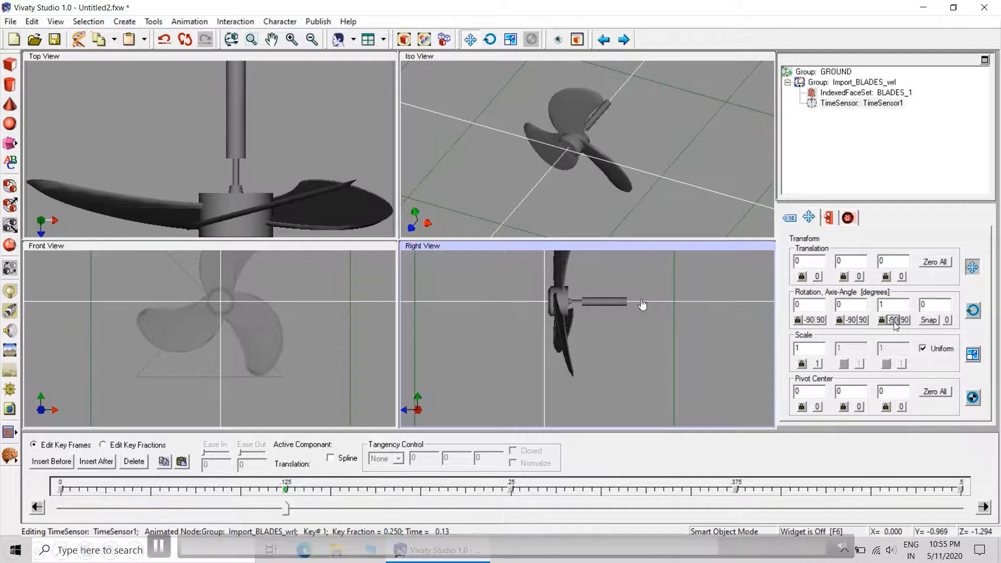
pyautogui.moveTo(286, 508); pyautogui.dragTo(512, 516)
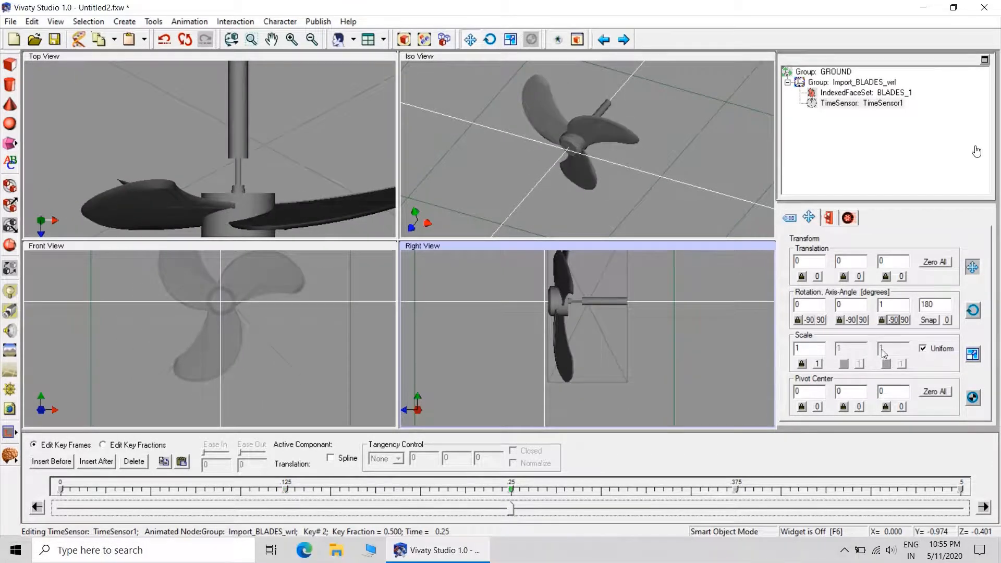
pyautogui.click(893, 320)
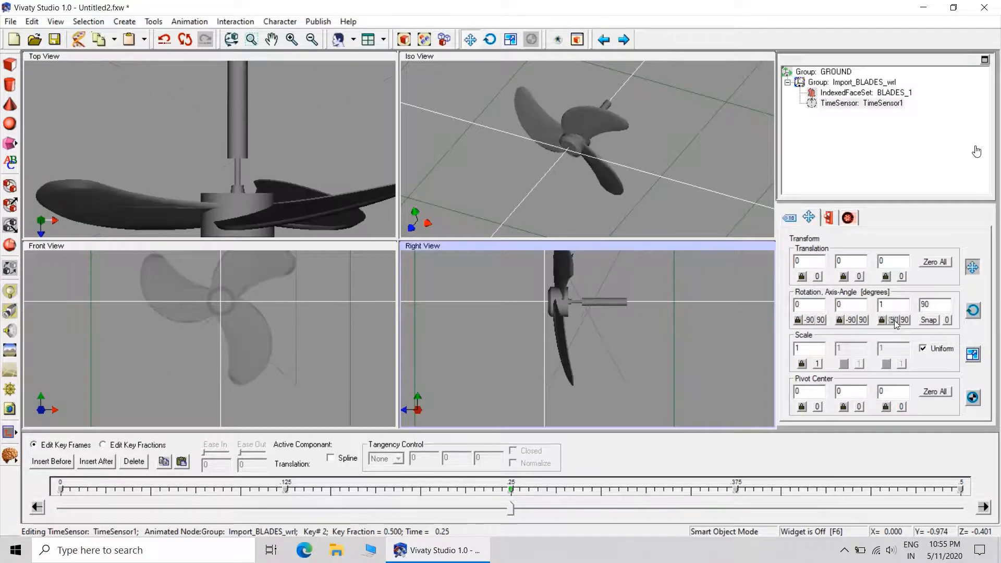
pyautogui.click(894, 320)
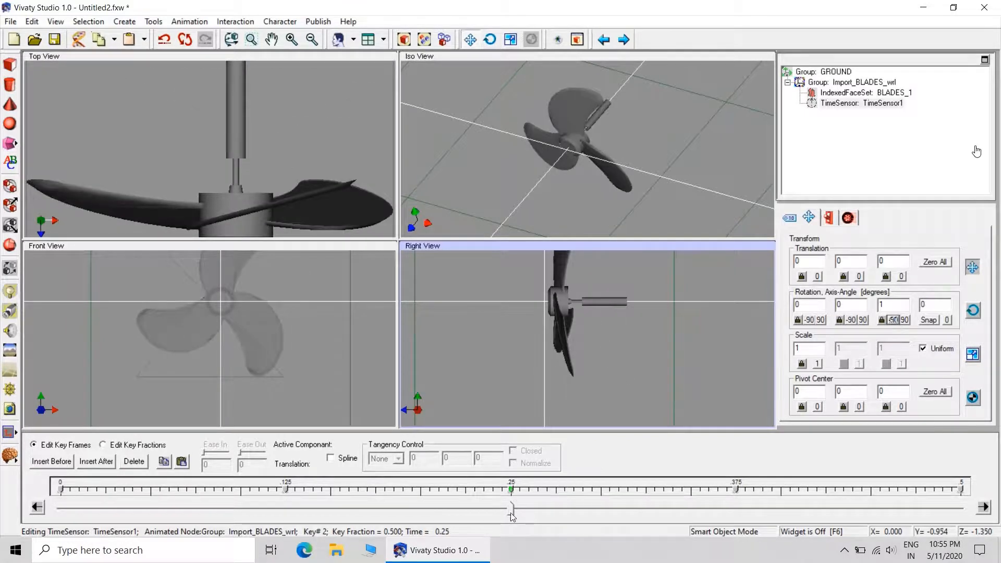
# Step: Reset the blades group's Z rotation to 0 degrees at the 0.375 key frame and apply four -90-degree turns at 0.5
pyautogui.moveTo(513, 516); pyautogui.dragTo(741, 510)
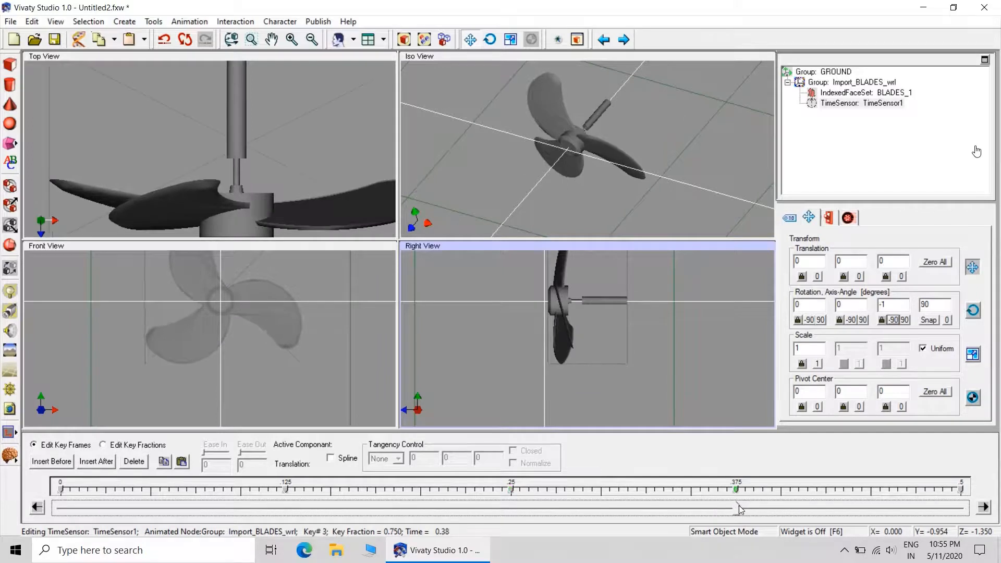
pyautogui.click(893, 320)
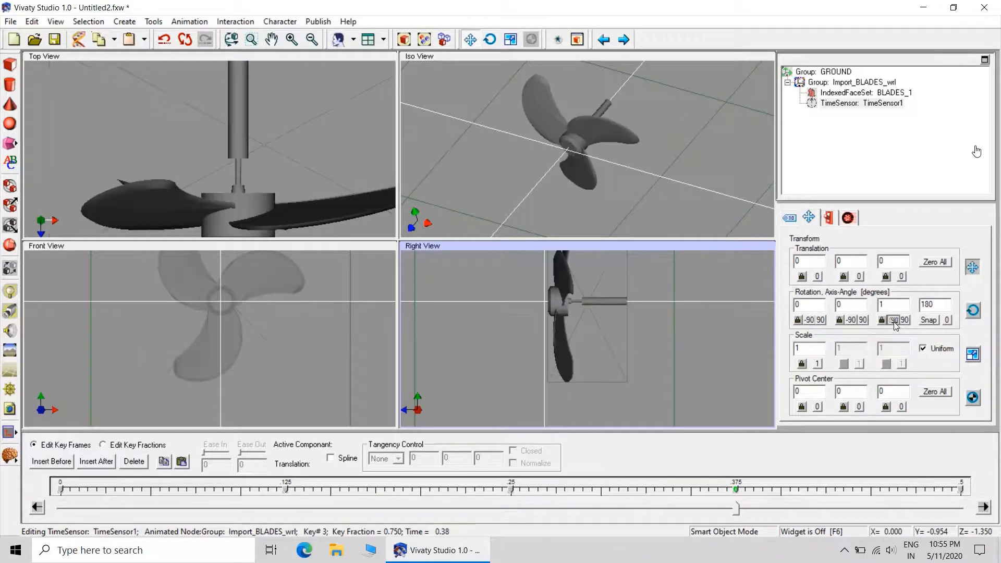
pyautogui.click(893, 319)
pyautogui.click(893, 320)
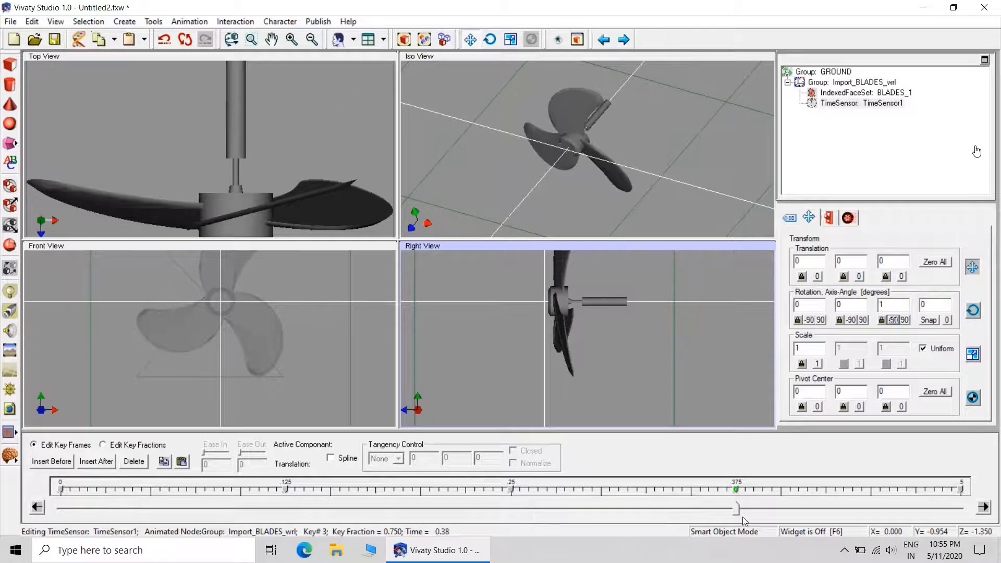
pyautogui.moveTo(737, 508); pyautogui.dragTo(971, 511)
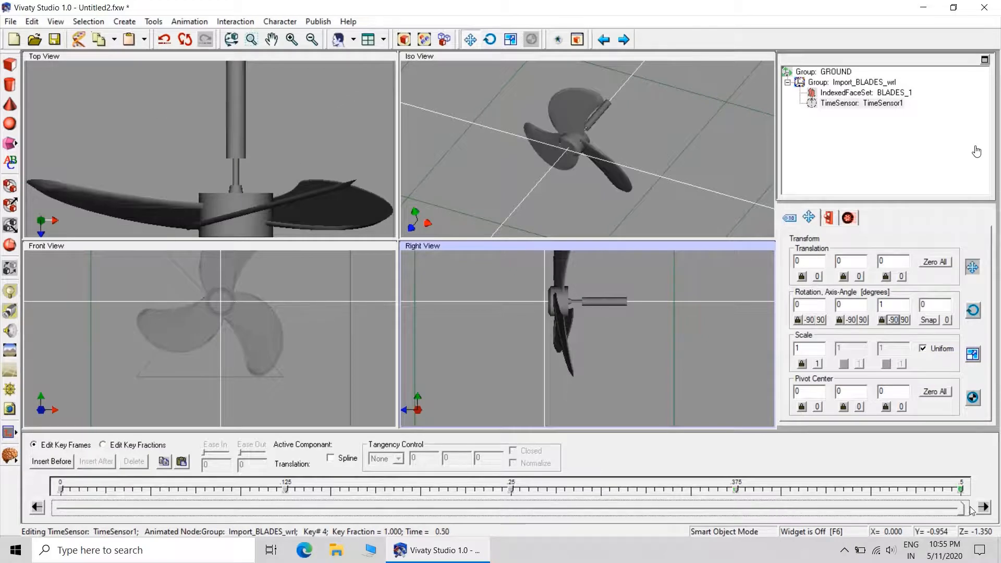
pyautogui.click(895, 320)
pyautogui.click(894, 320)
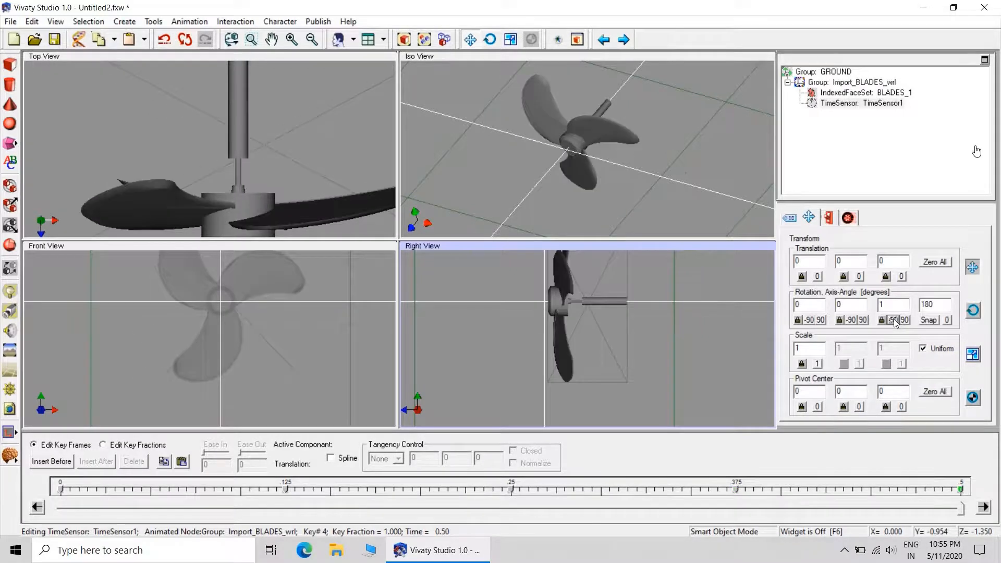
pyautogui.click(894, 320)
pyautogui.click(895, 320)
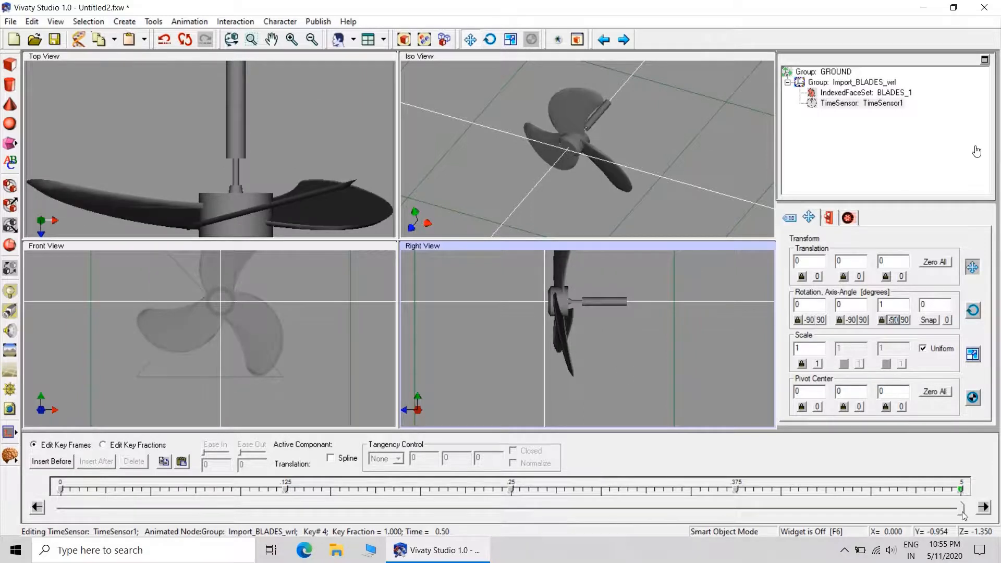
# Step: Rotate the blades group about the Z axis by -90 degrees at the 0.125 key frame and -180 degrees at 0.25
pyautogui.moveTo(963, 515); pyautogui.dragTo(58, 509)
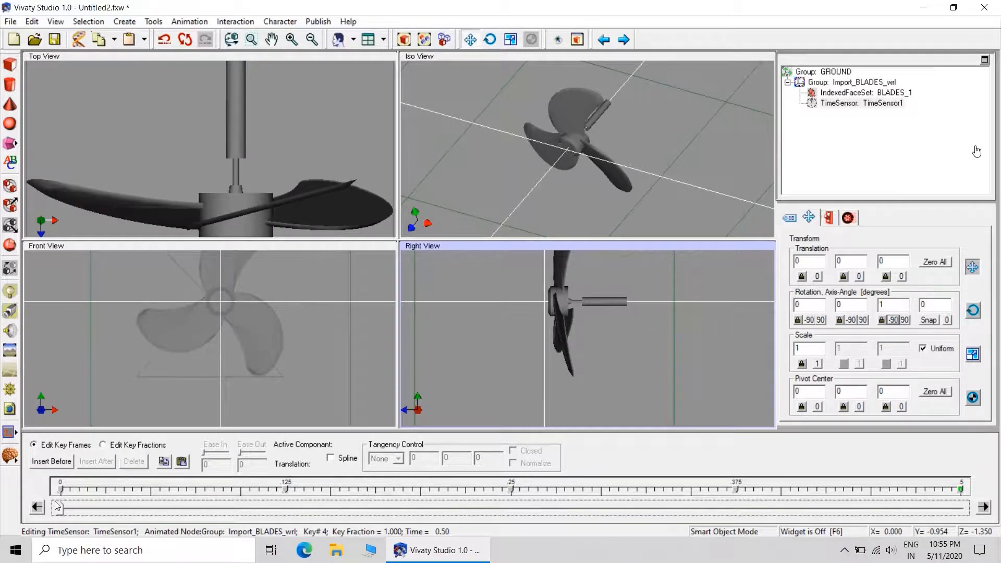
pyautogui.click(287, 510)
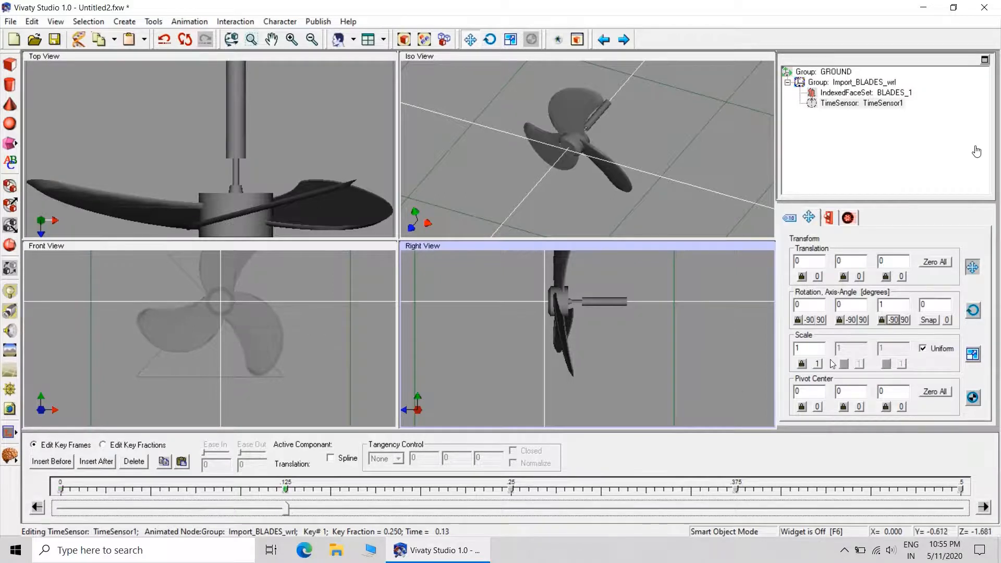
pyautogui.click(893, 320)
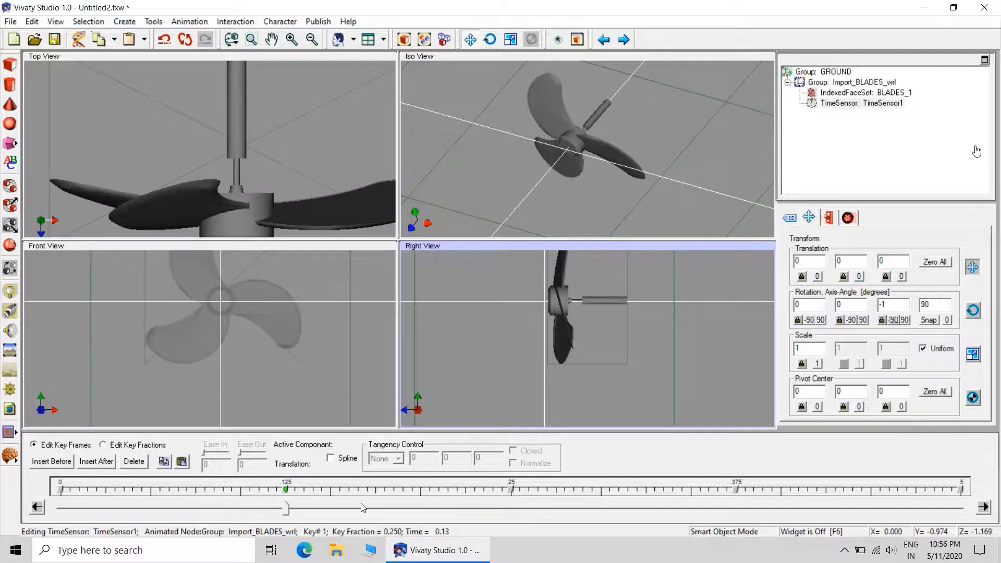
pyautogui.moveTo(287, 511); pyautogui.dragTo(513, 507)
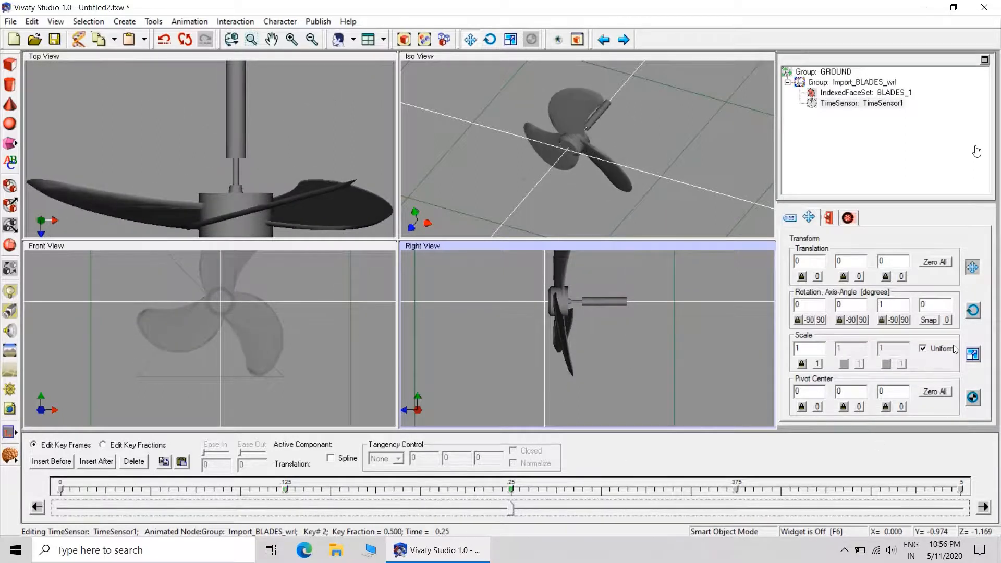
pyautogui.click(895, 320)
pyautogui.click(896, 320)
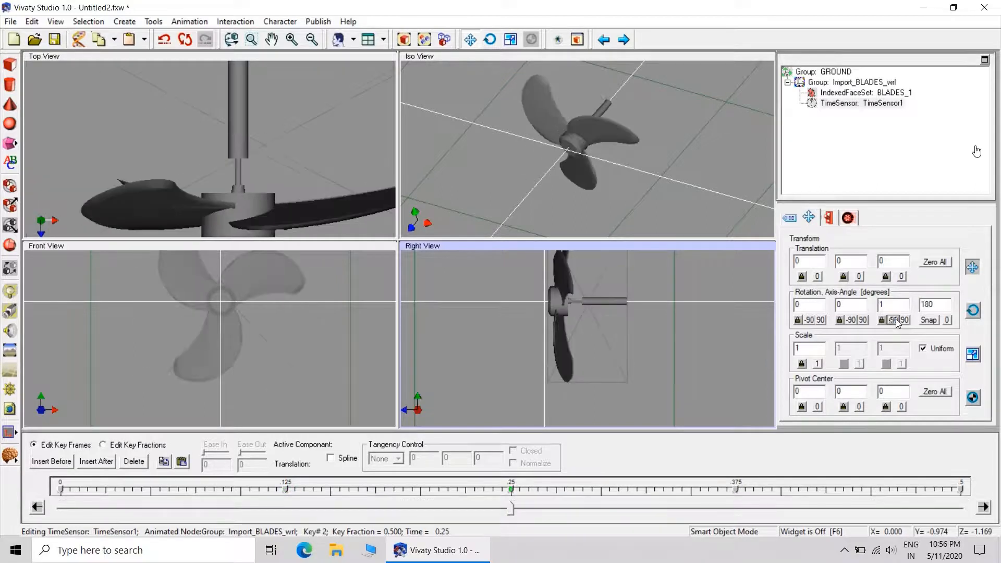
# Step: Rotate the blades group about the Z axis by -270 degrees at the 0.375 key frame and a full -360 degrees at 0.5
pyautogui.moveTo(511, 509); pyautogui.dragTo(738, 508)
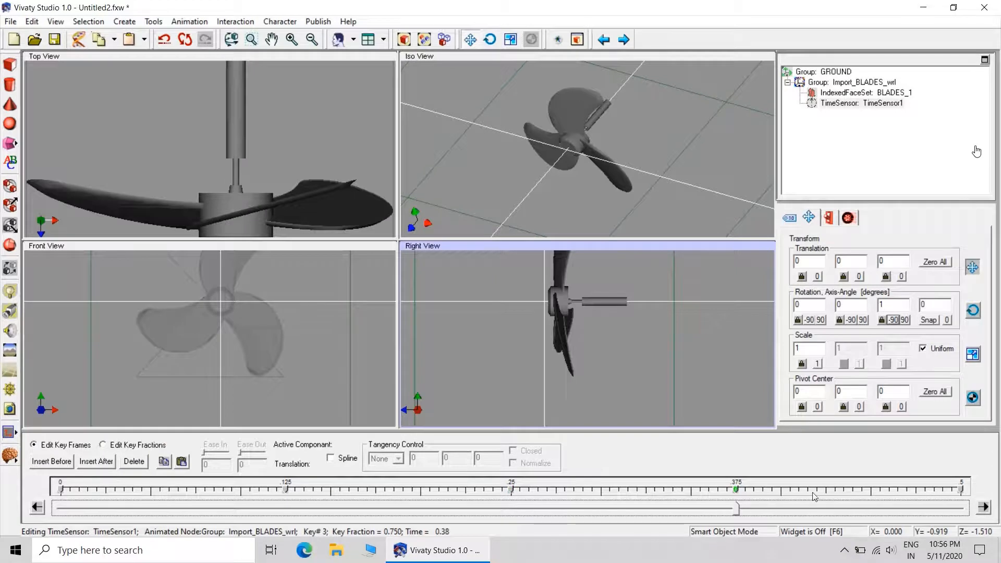
pyautogui.click(893, 320)
pyautogui.click(893, 320)
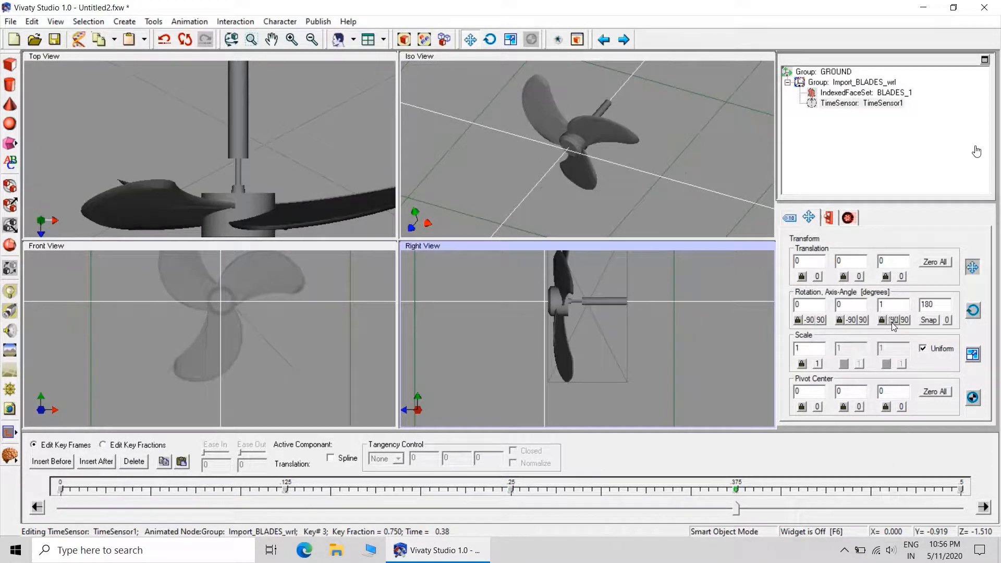
pyautogui.click(893, 320)
pyautogui.moveTo(736, 516); pyautogui.dragTo(971, 504)
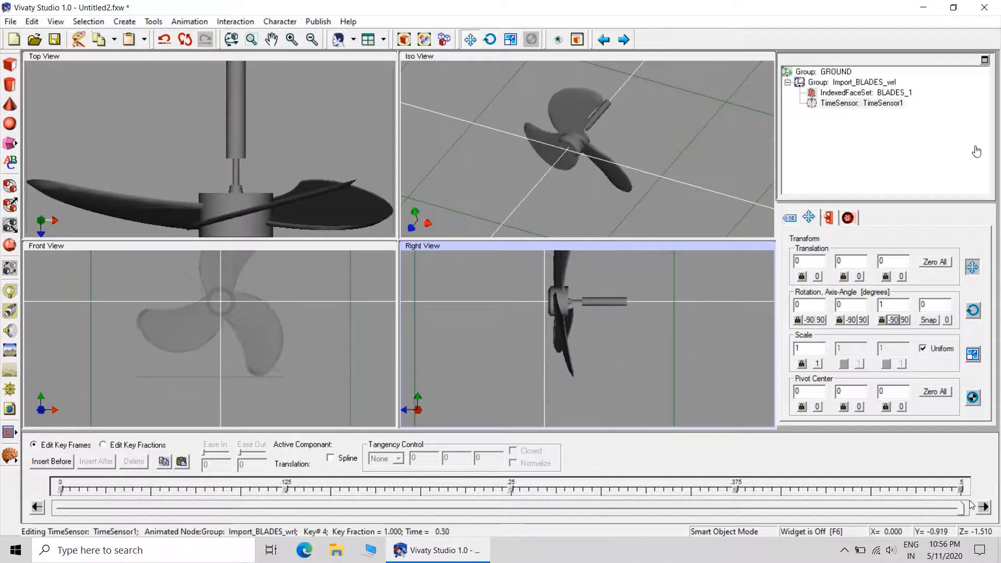
pyautogui.click(893, 320)
pyautogui.click(893, 320)
pyautogui.click(893, 320)
pyautogui.click(893, 320)
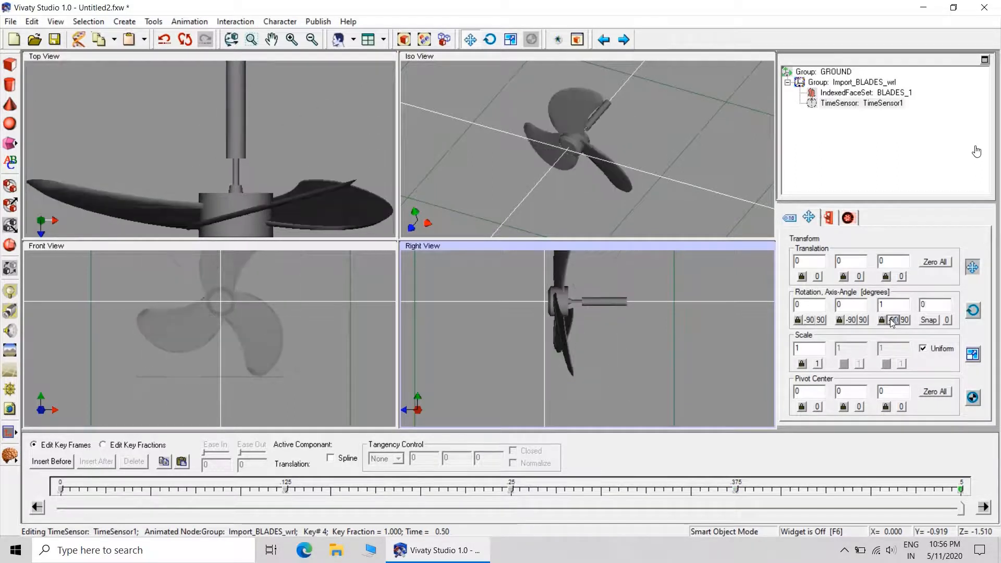
# Step: Return the animation to time 0 and close the animation timeline of TimeSensor1
pyautogui.moveTo(964, 508); pyautogui.dragTo(35, 509)
pyautogui.click(39, 506)
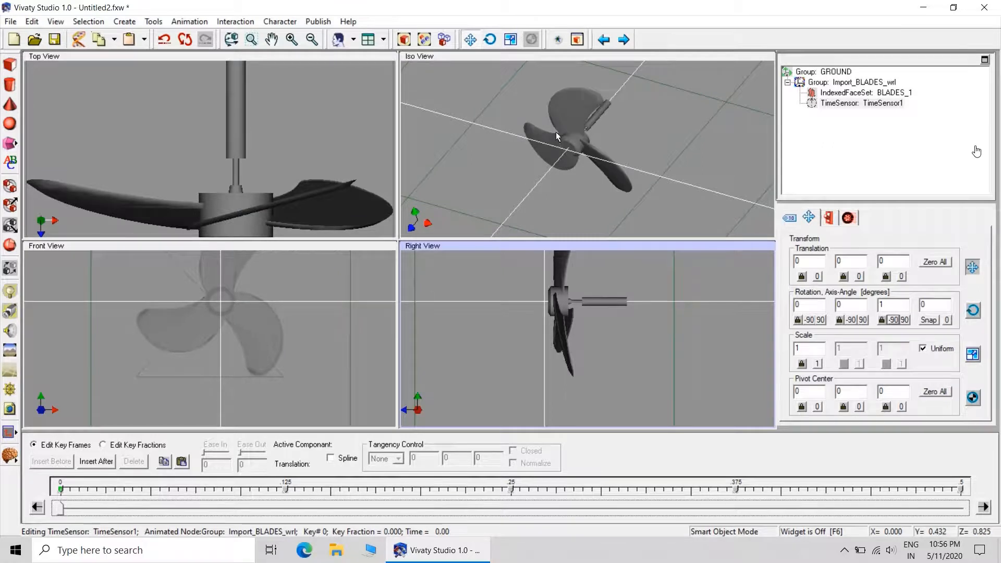
pyautogui.click(849, 219)
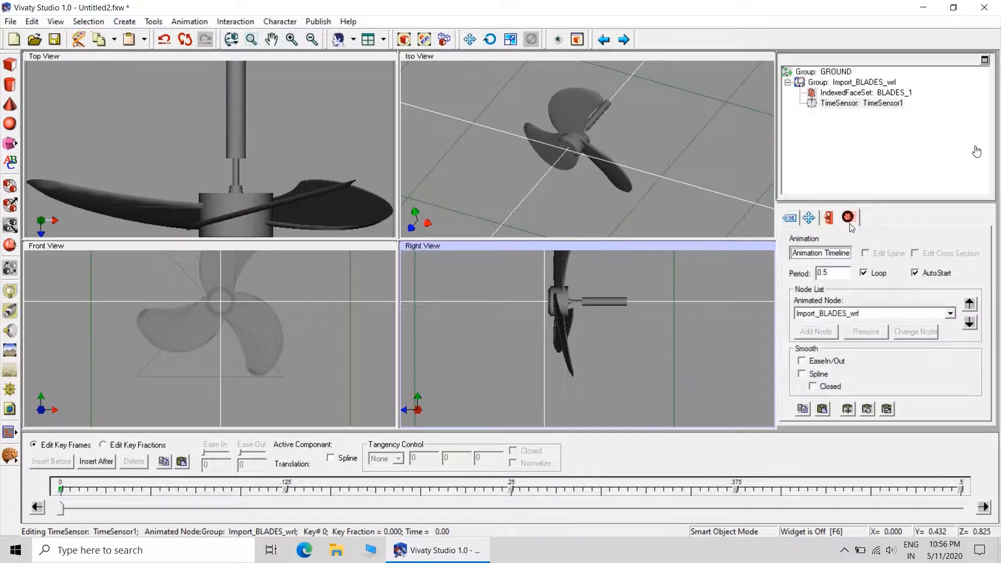
pyautogui.click(833, 255)
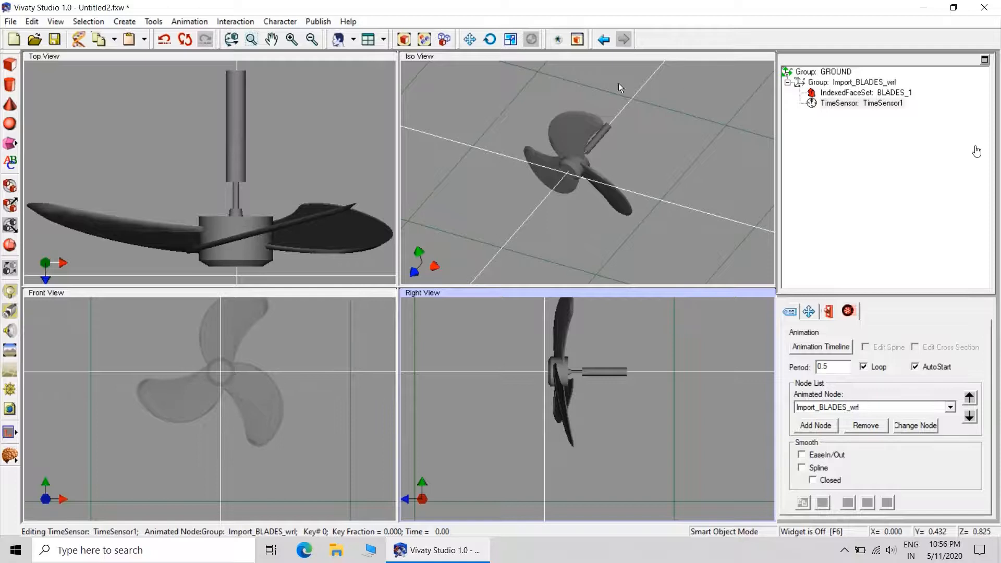
# Step: Preview the scene, move closer to the spinning blades to check their rotation, and close the previewer
pyautogui.click(557, 39)
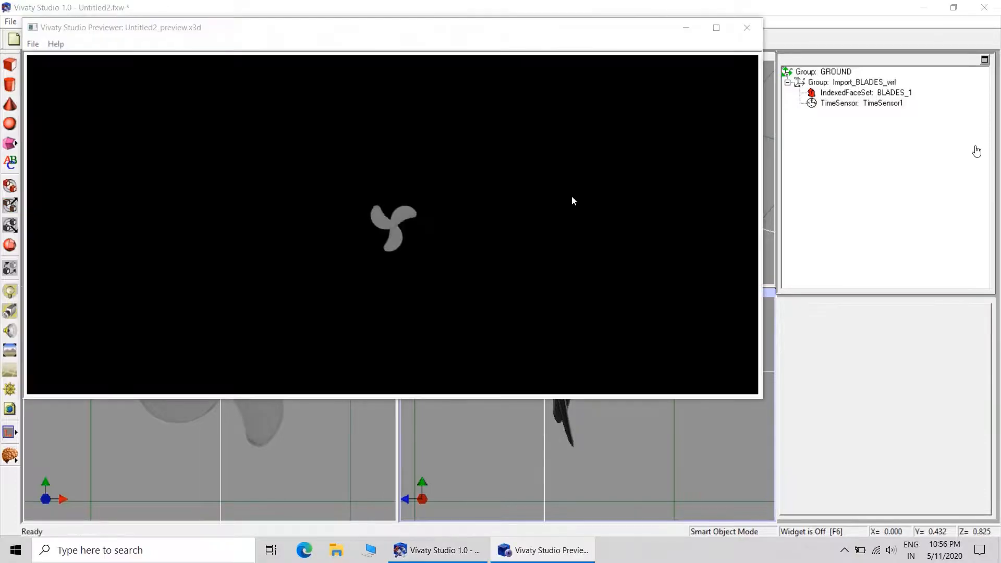
pyautogui.click(409, 243)
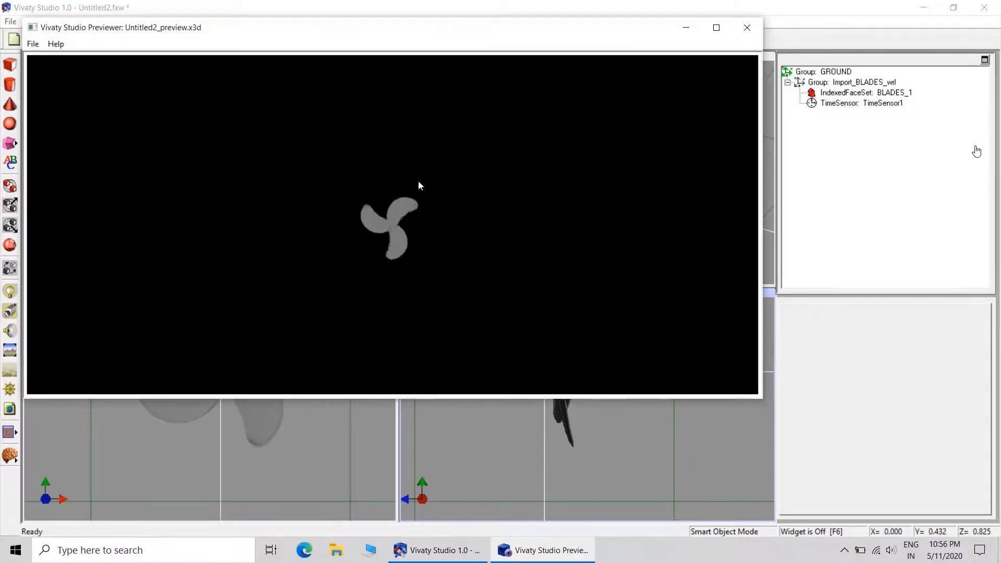
pyautogui.moveTo(420, 186)
pyautogui.mouseDown()
pyautogui.moveTo(431, 116)
pyautogui.moveTo(431, 171)
pyautogui.mouseUp()
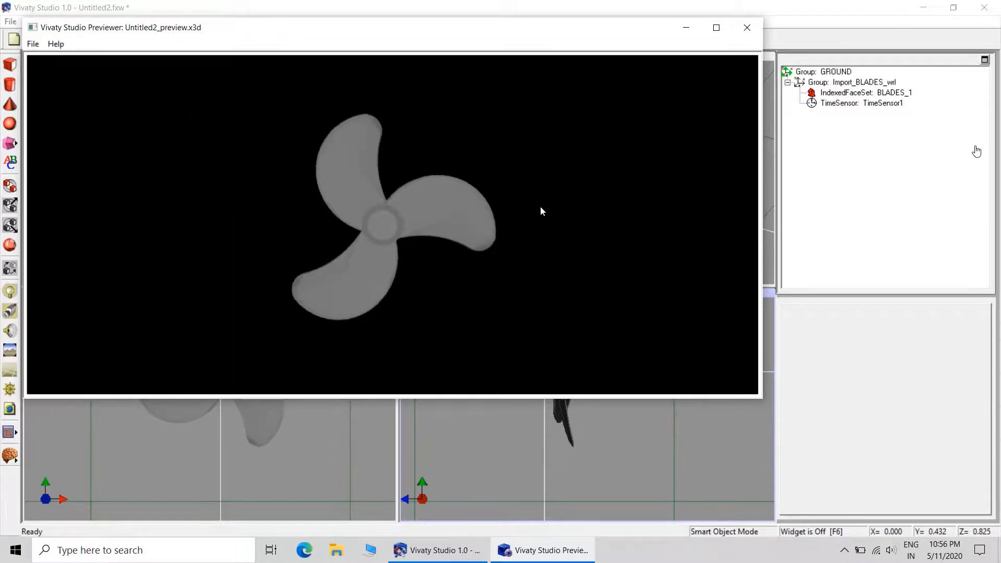
pyautogui.click(748, 28)
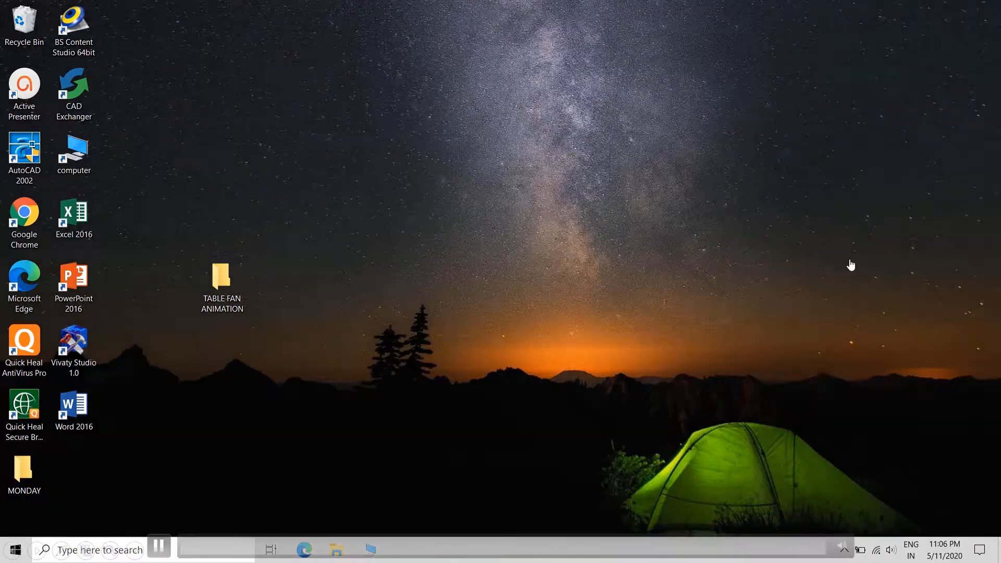
# Step: Launch Vivaty Studio 1.0, maximize its window, end the startup demo and dismiss the Tip of the Day
pyautogui.doubleClick(74, 347)
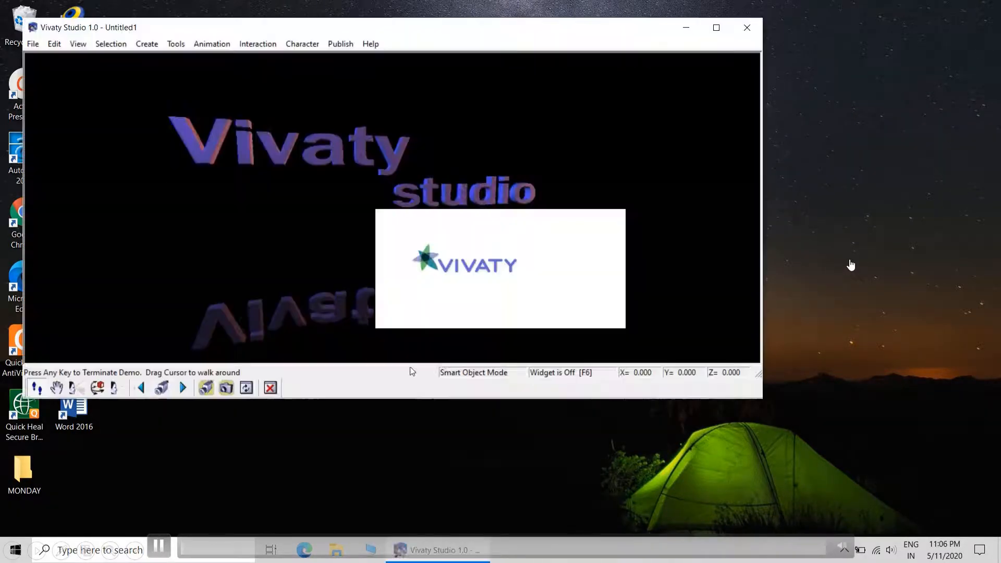
pyautogui.click(716, 27)
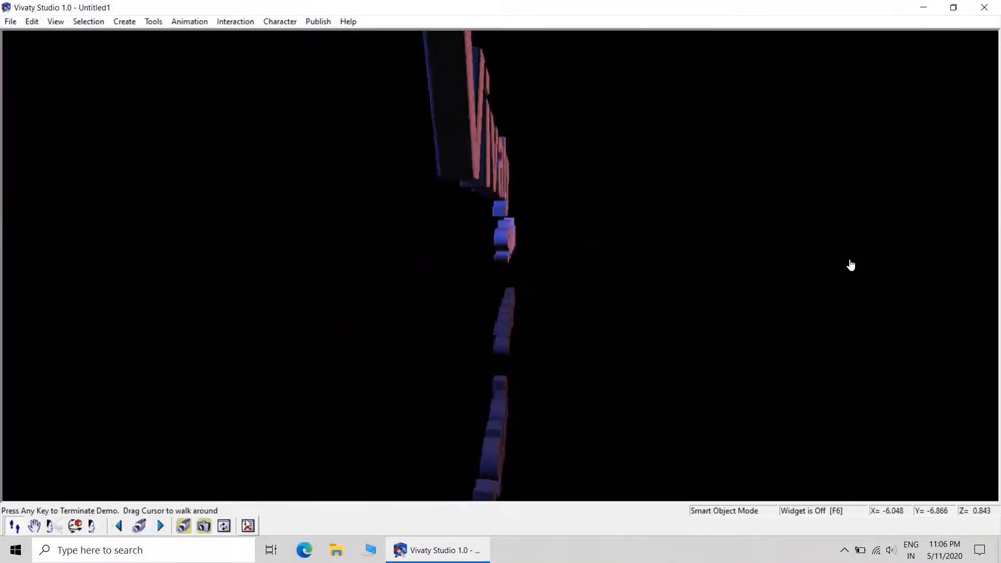
pyautogui.click(467, 297)
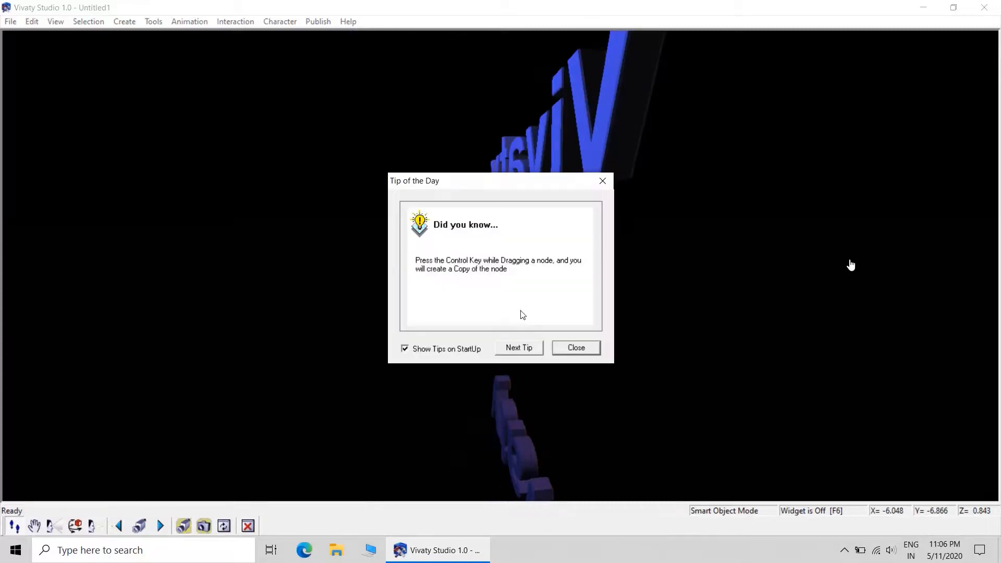
pyautogui.click(576, 348)
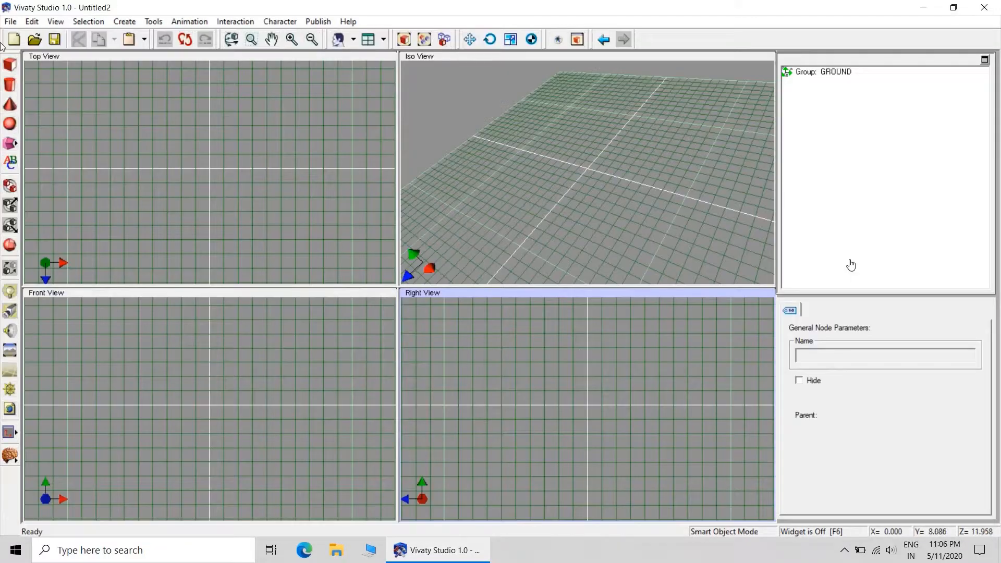
# Step: Import the REST_ASSEMBLY.wrl model from the TABLE FAN ANIMATION folder into the empty scene
pyautogui.click(11, 21)
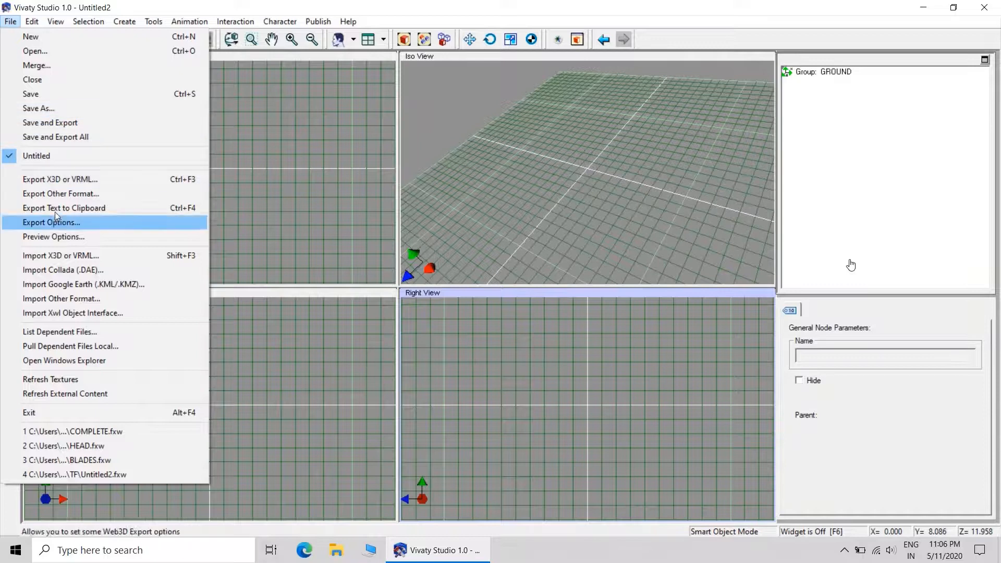
pyautogui.click(60, 255)
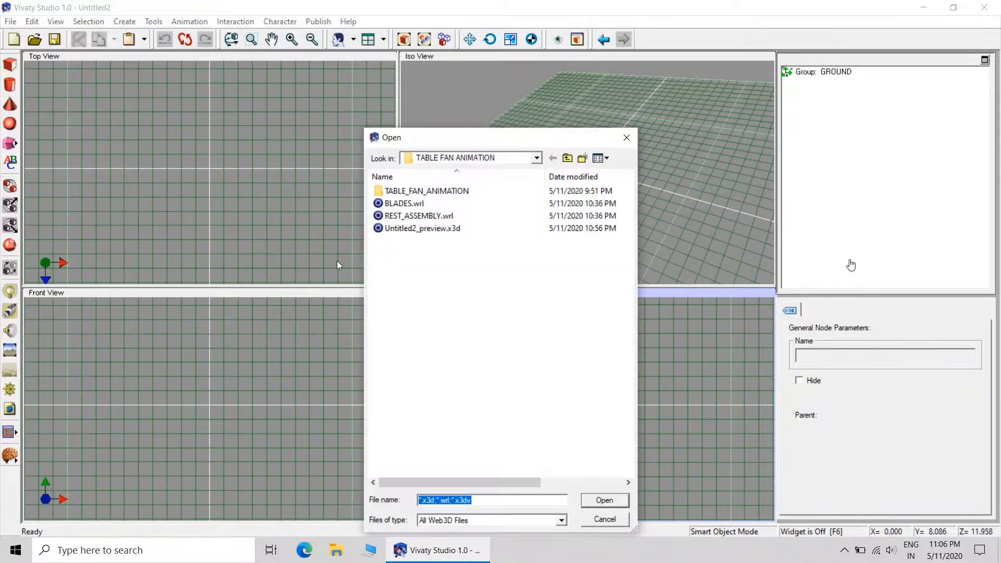
pyautogui.click(409, 215)
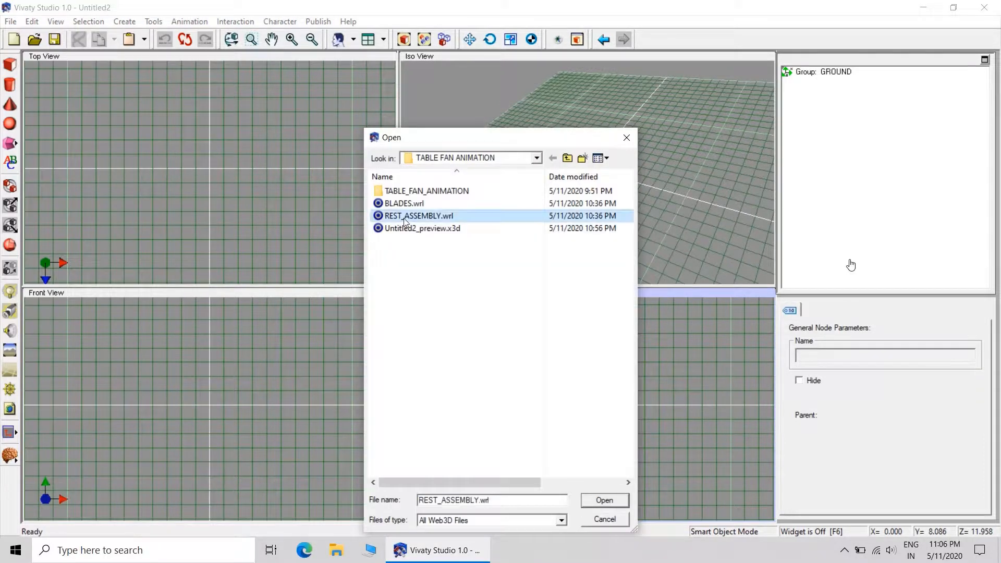
pyautogui.click(603, 500)
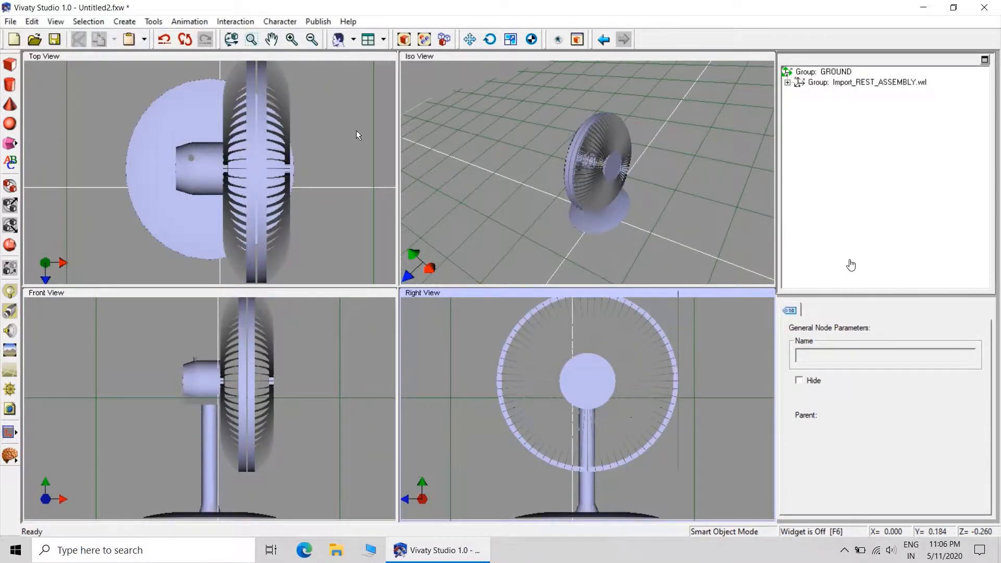
# Step: Save the scene as REST_ASSEMBLY in Vivaty Studio format in the TABLE FAN ANIMATION folder
pyautogui.click(10, 22)
pyautogui.click(40, 109)
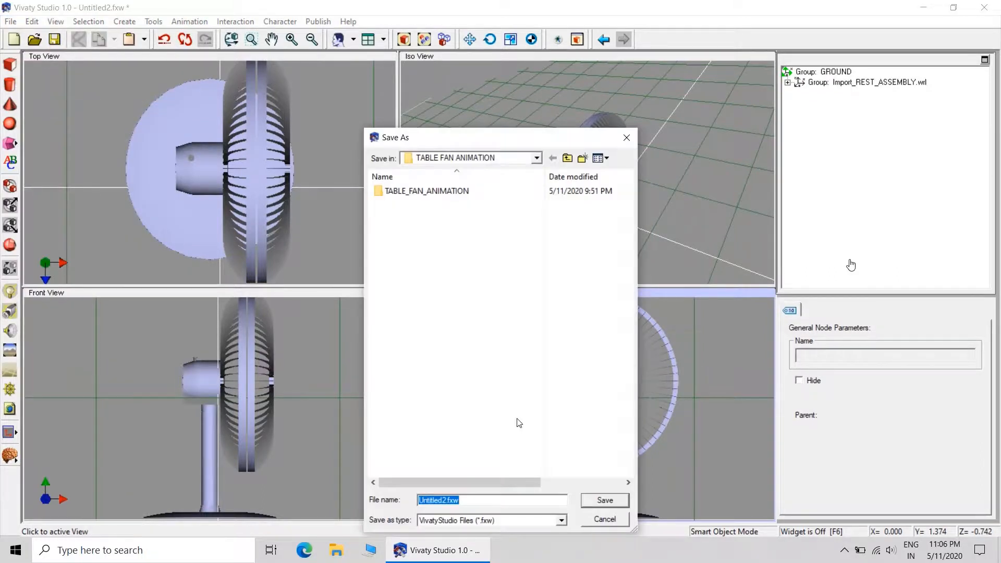
pyautogui.write('REST_ASSEMBLY')
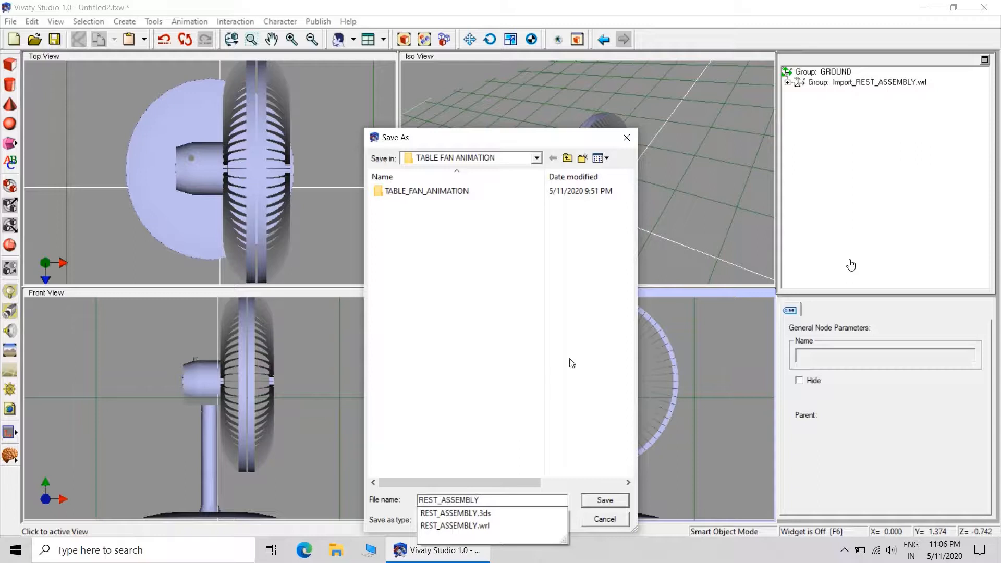
pyautogui.click(572, 346)
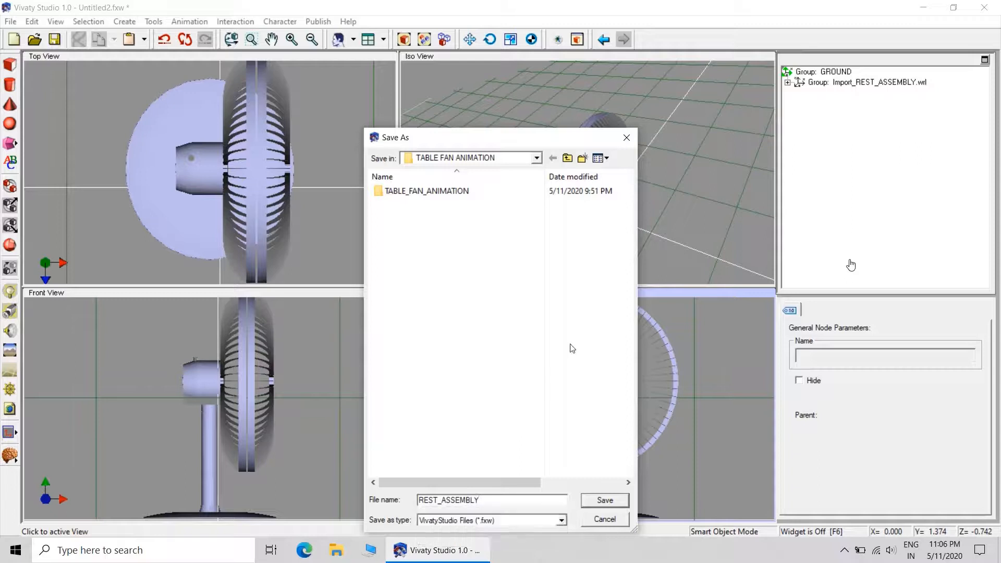
pyautogui.click(587, 499)
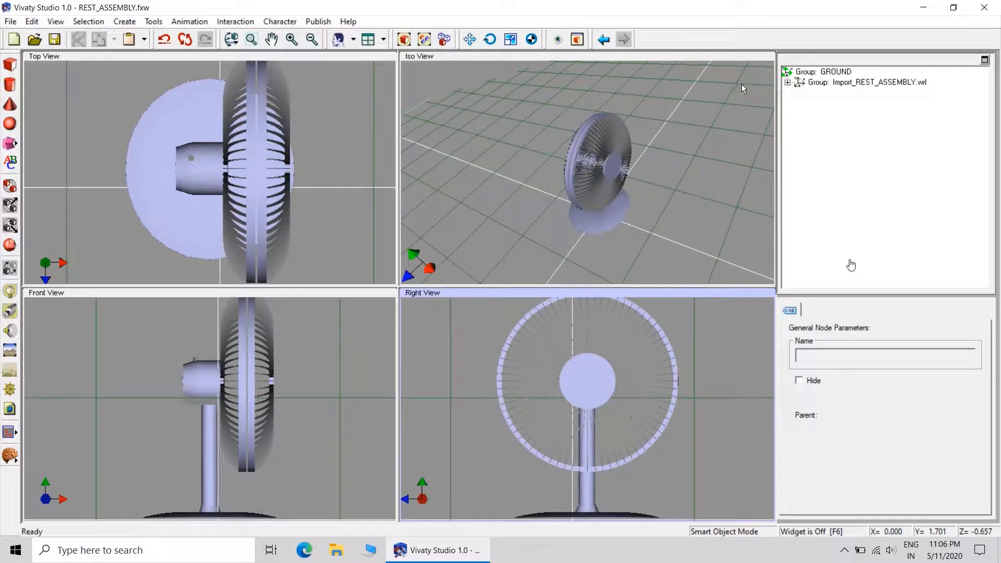
# Step: Expand the imported assembly's node hierarchy and examine which fan part each group's mesh represents
pyautogui.click(788, 83)
pyautogui.click(799, 93)
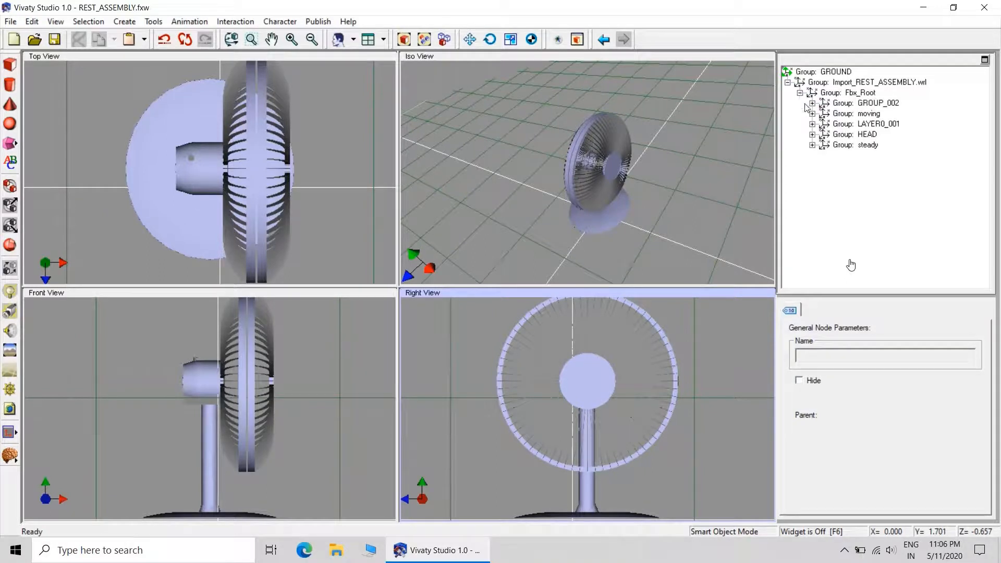
pyautogui.click(812, 146)
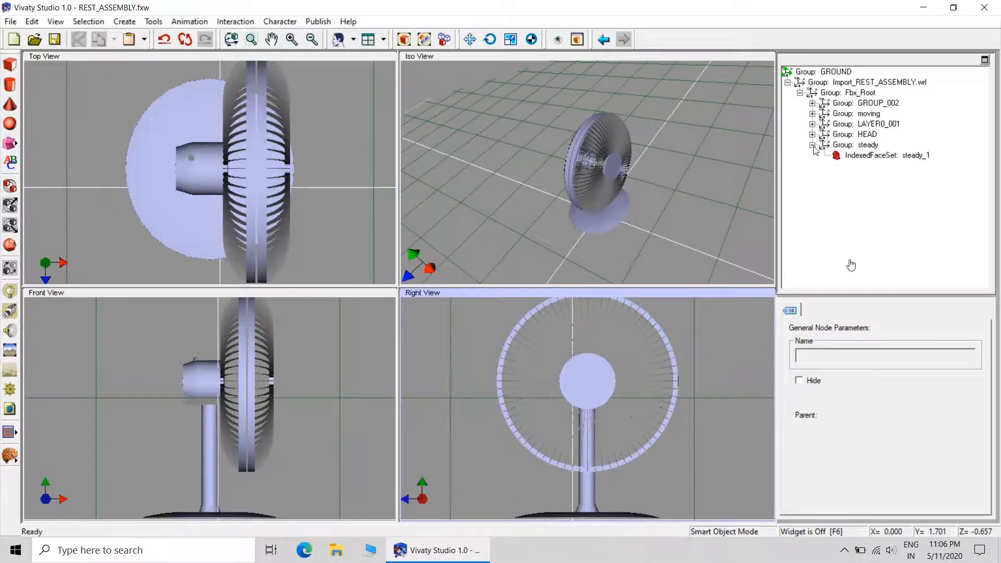
pyautogui.click(812, 145)
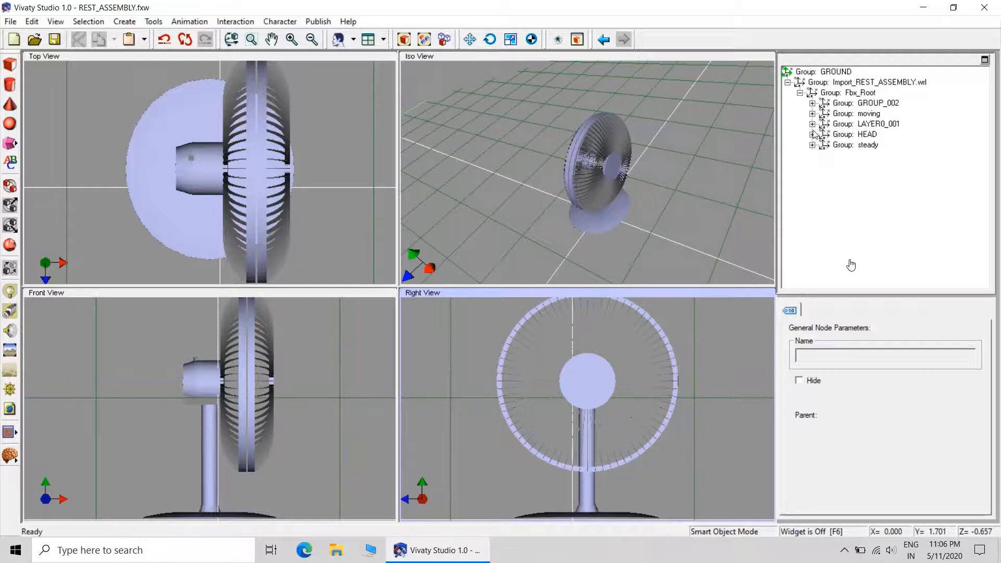
pyautogui.click(812, 135)
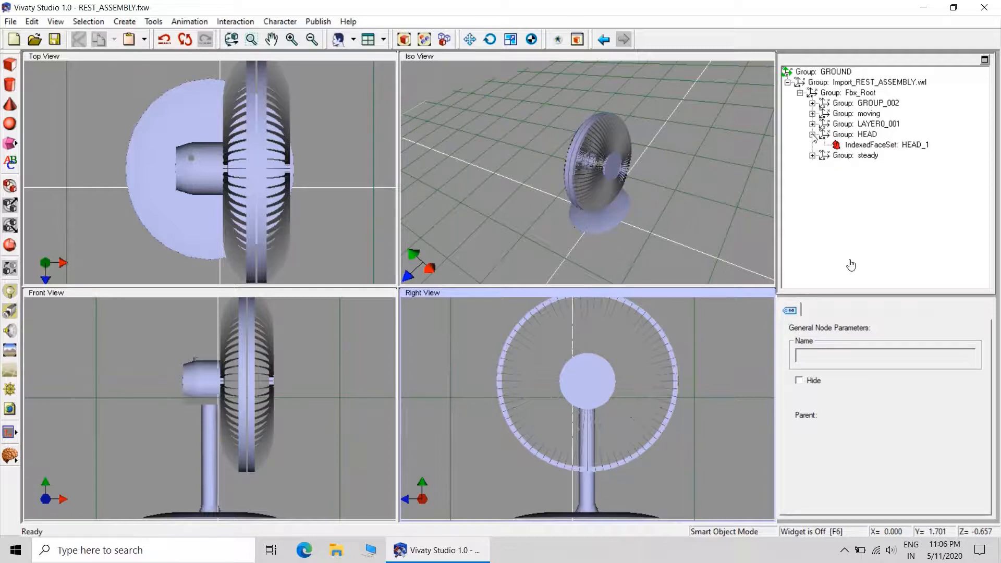
pyautogui.click(862, 145)
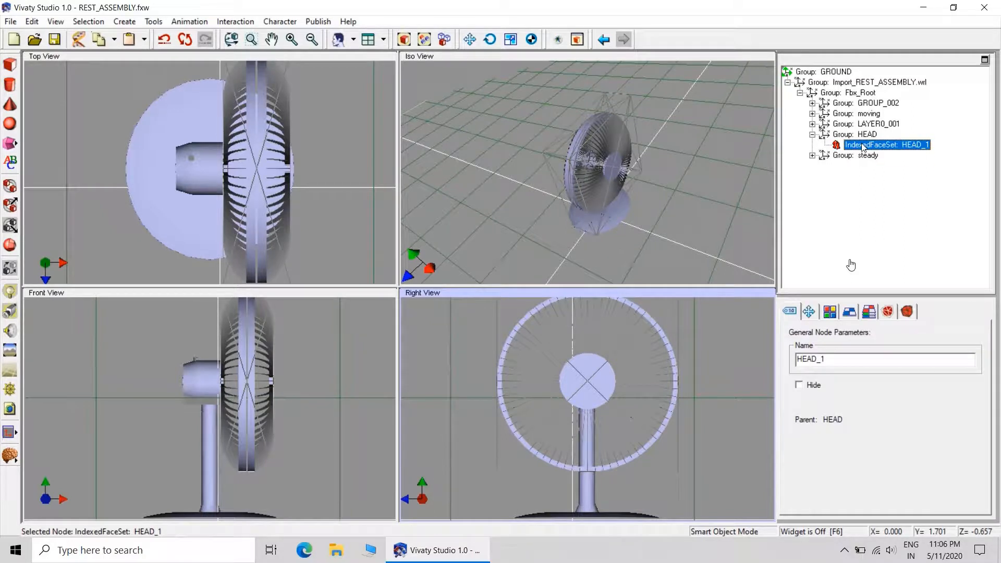
pyautogui.click(812, 125)
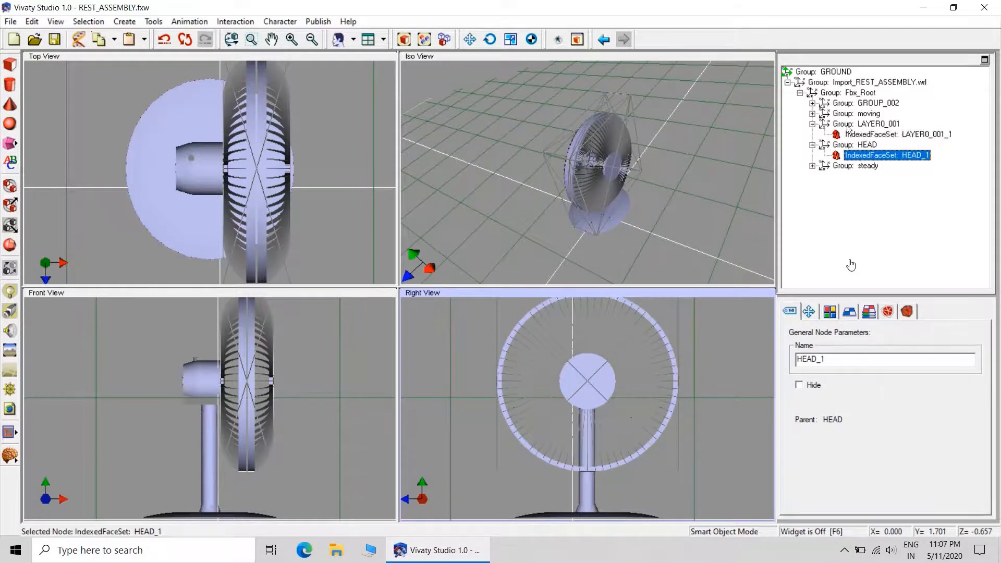
pyautogui.click(812, 113)
pyautogui.click(855, 124)
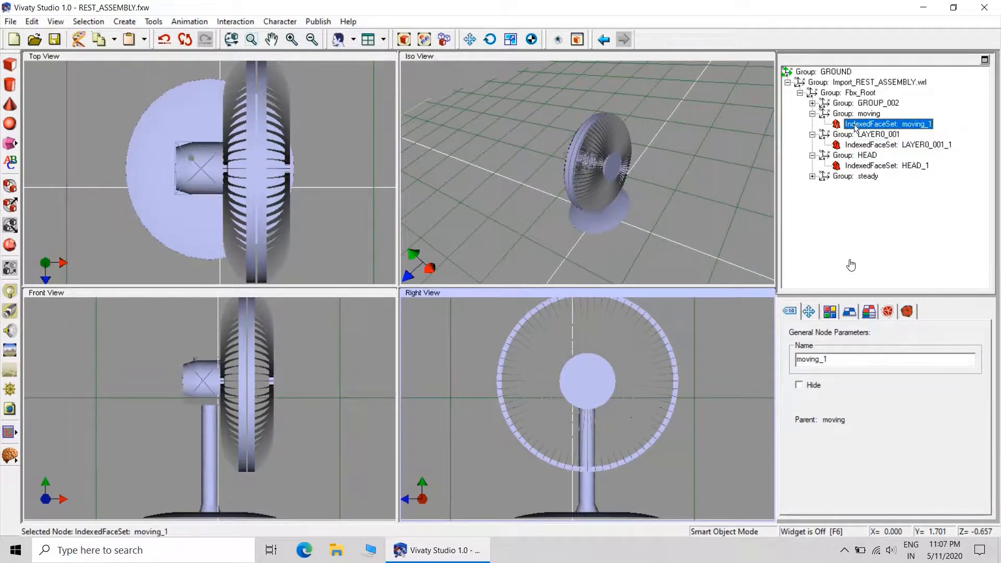
pyautogui.click(812, 103)
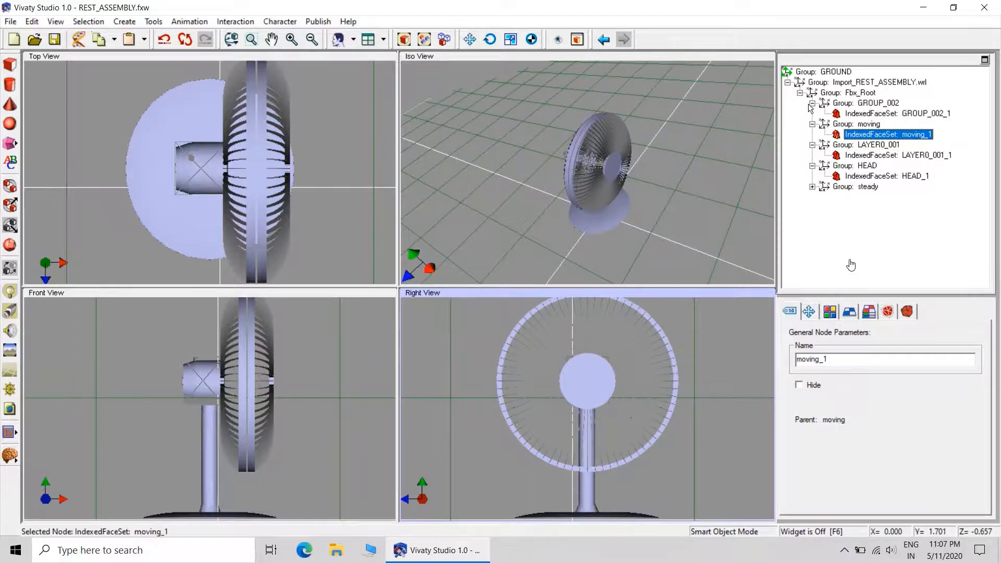
pyautogui.click(870, 113)
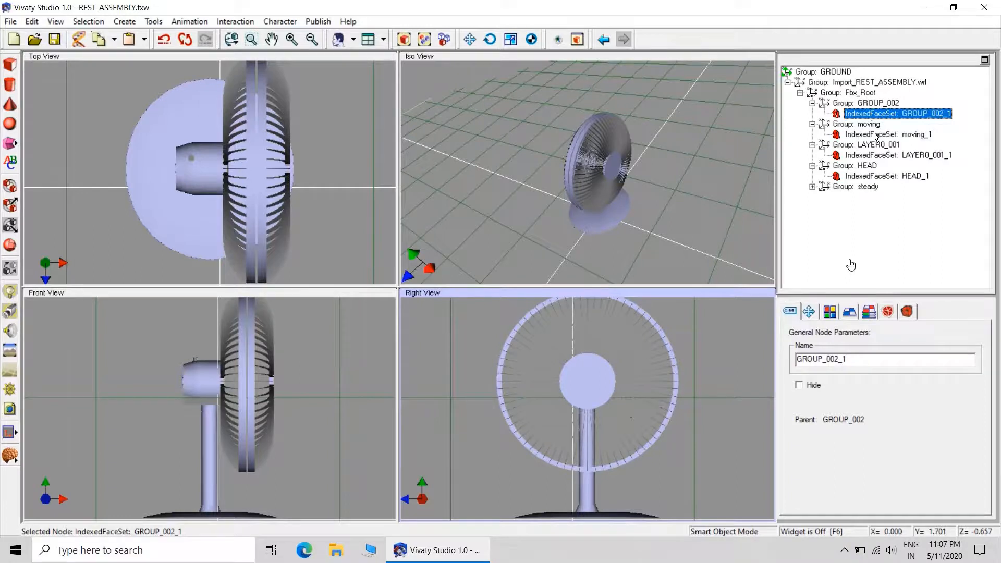
# Step: Move the moving_1, LAYER0_001_1 and HEAD_1 meshes into the GROUP_002 group
pyautogui.moveTo(875, 137); pyautogui.dragTo(880, 115)
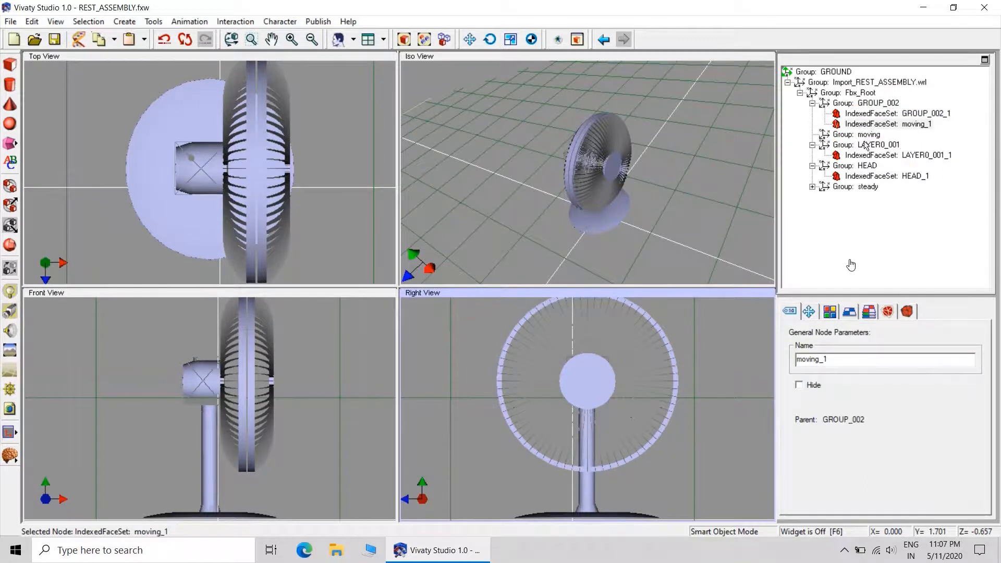
pyautogui.moveTo(861, 155); pyautogui.dragTo(873, 129)
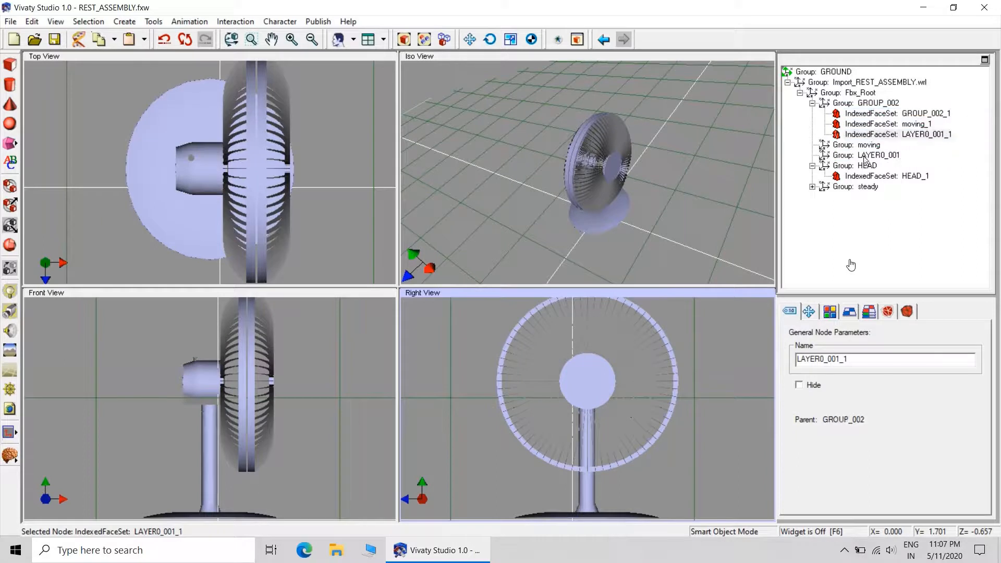
pyautogui.moveTo(863, 176); pyautogui.dragTo(872, 130)
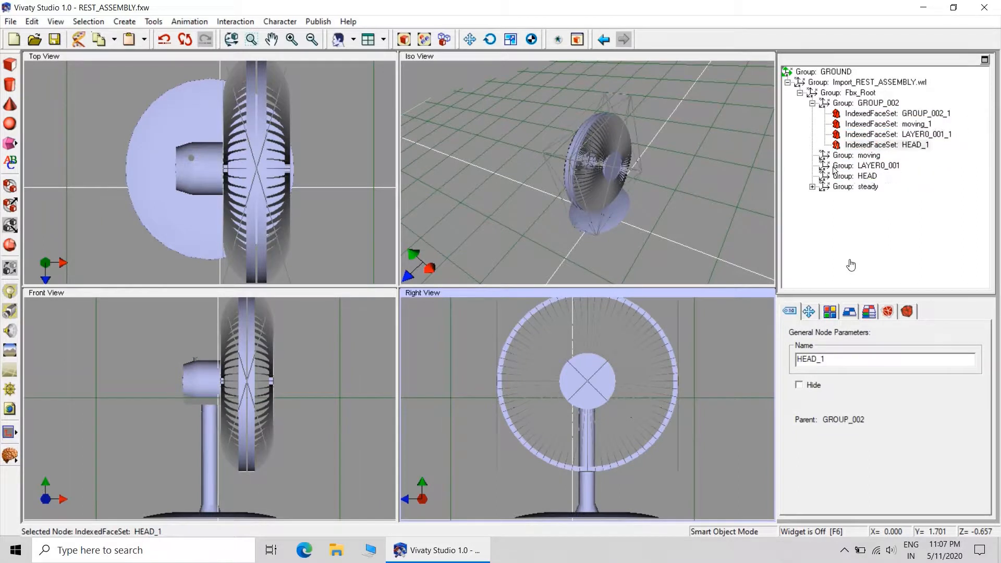
# Step: Delete the emptied moving, LAYER0_001 and HEAD groups from Fbx_Root
pyautogui.click(854, 155)
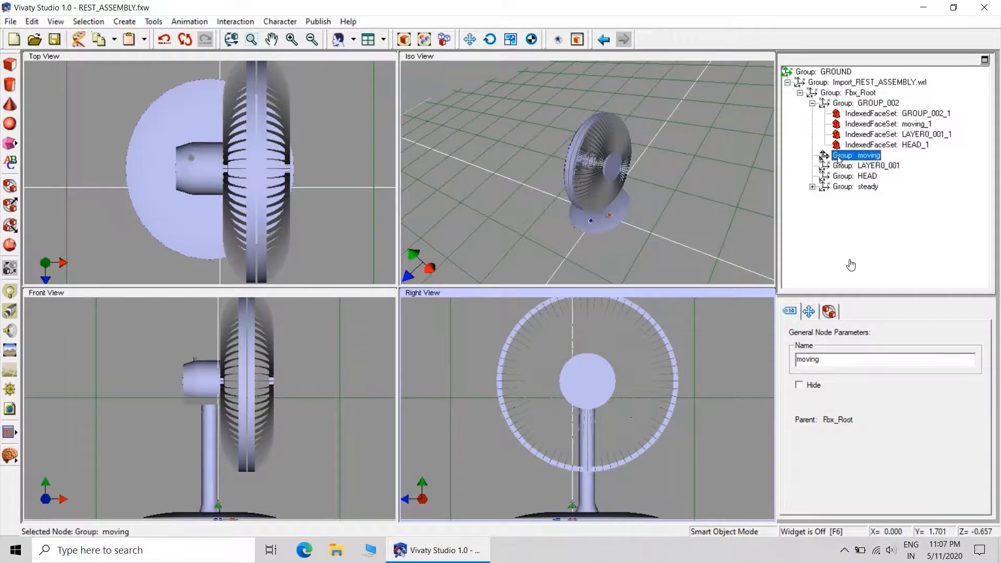
pyautogui.press('Delete')
pyautogui.click(840, 156)
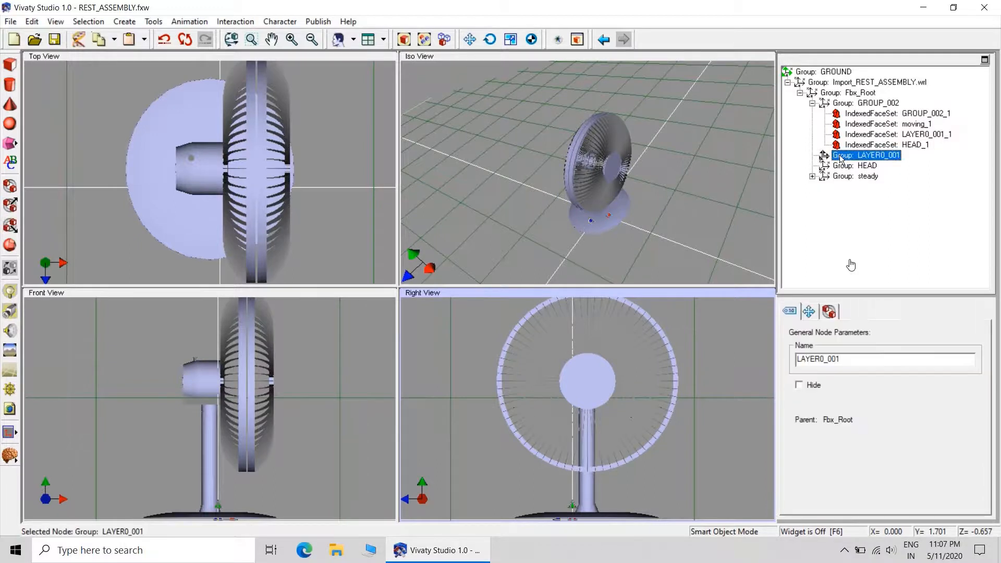
pyautogui.press('Delete')
pyautogui.click(842, 156)
pyautogui.press('Delete')
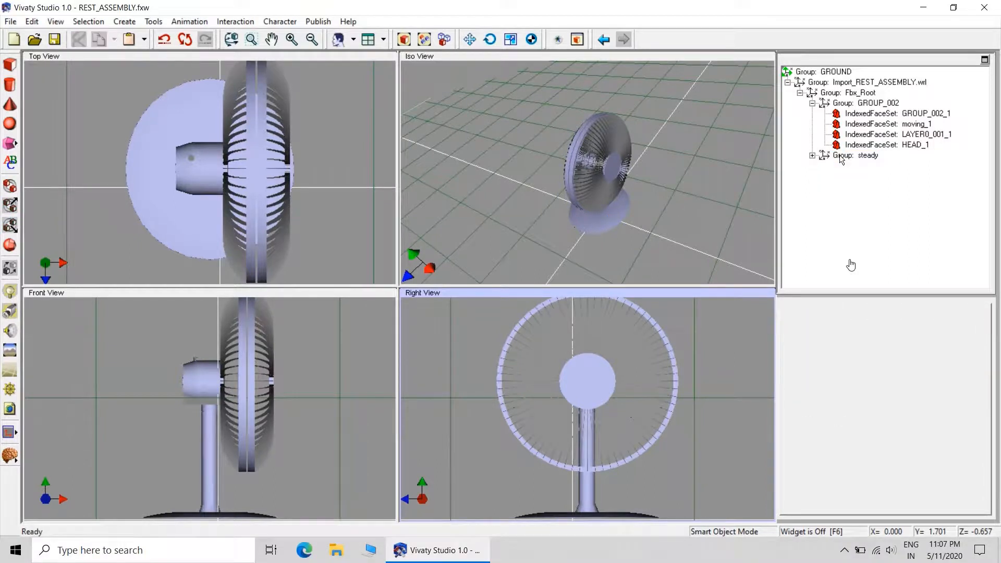
# Step: Expand the steady group and check each of the meshes gathered in GROUP_002
pyautogui.click(813, 155)
pyautogui.click(864, 115)
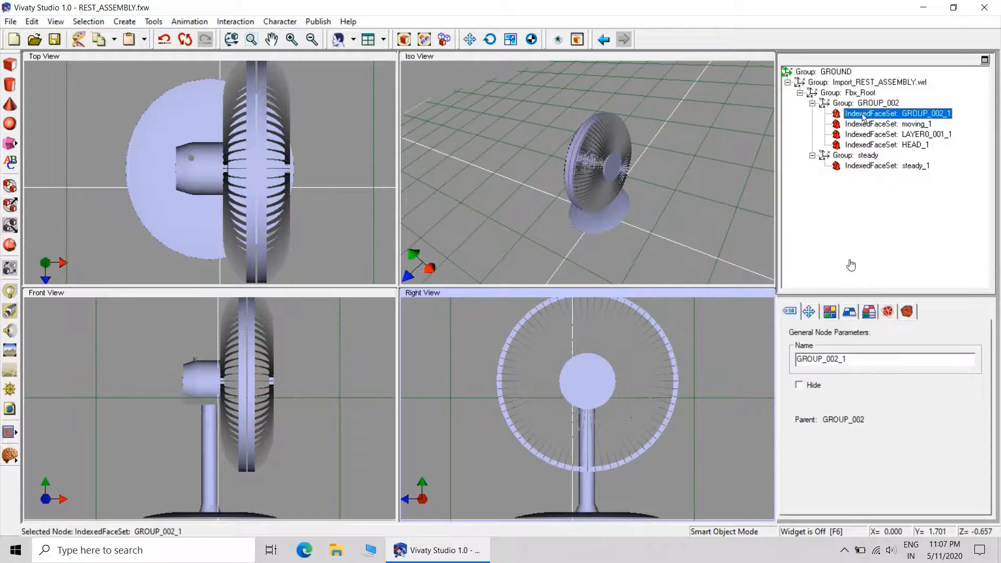
pyautogui.click(870, 124)
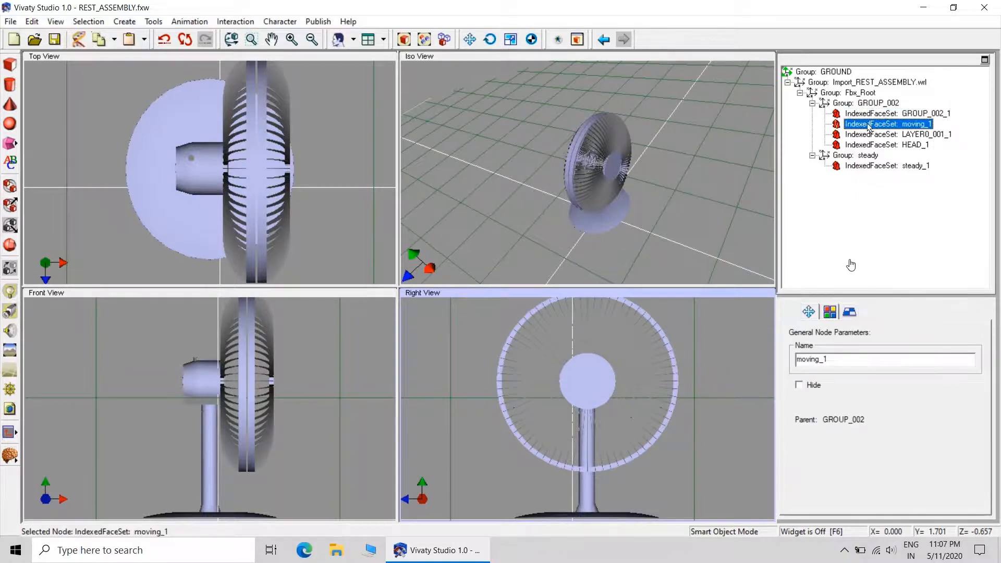
pyautogui.click(865, 135)
pyautogui.click(862, 146)
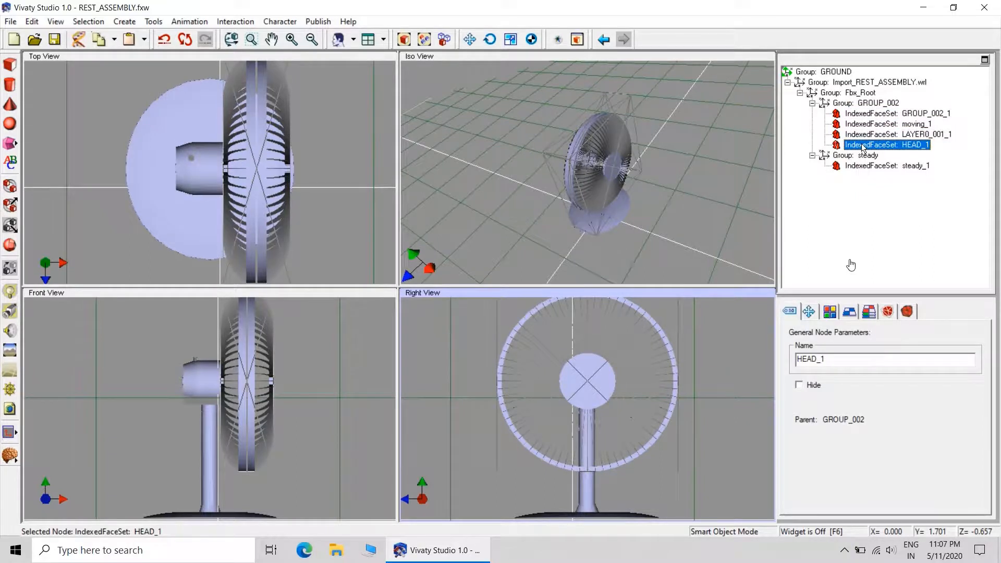
# Step: Show the transform parameters of GROUP_002 and select its parent group, Fbx_Root
pyautogui.click(862, 104)
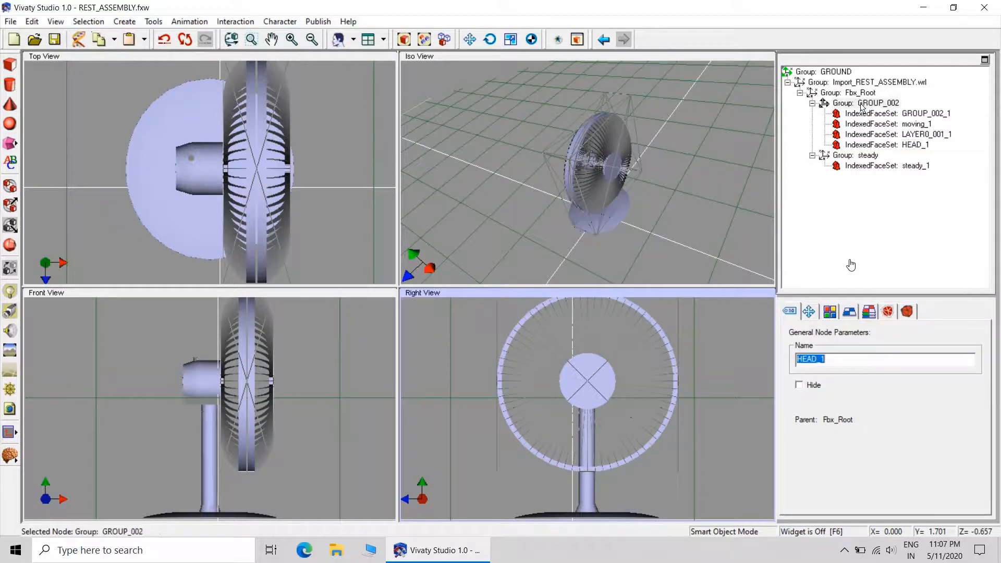
pyautogui.click(808, 312)
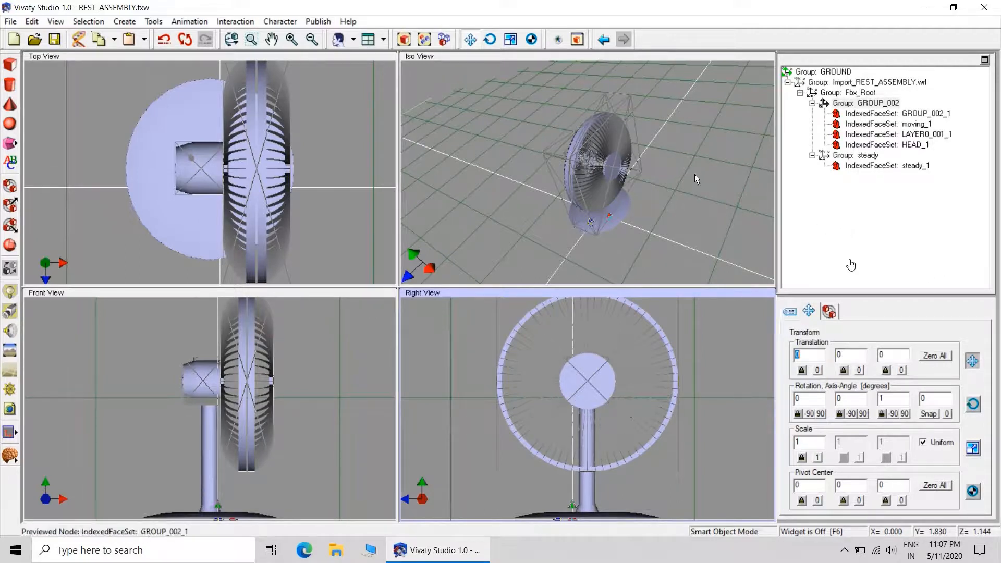
pyautogui.click(842, 94)
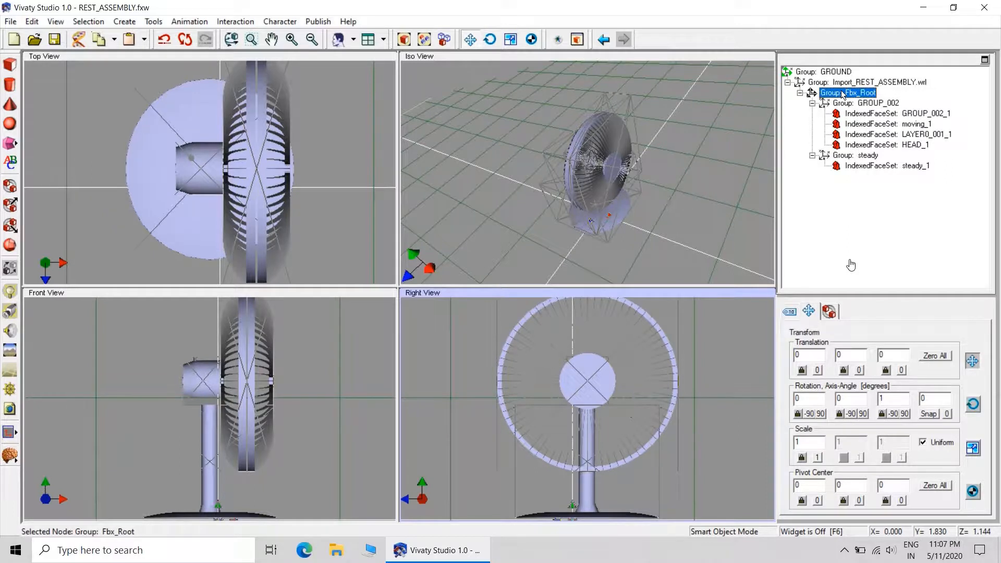
# Step: Enlarge the Front view to inspect the fan's position, and return to the four-view layout
pyautogui.doubleClick(270, 290)
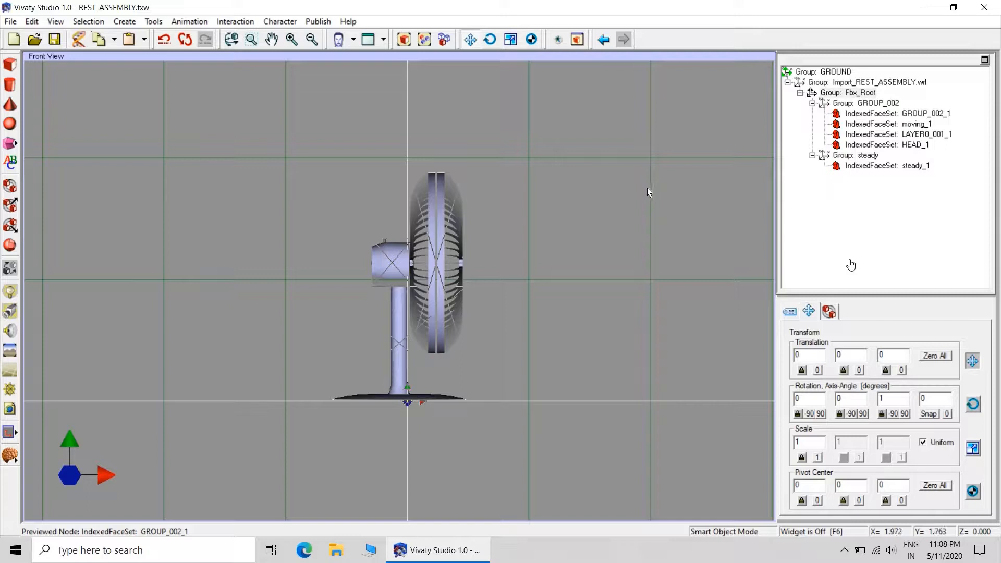
pyautogui.doubleClick(502, 55)
pyautogui.doubleClick(502, 56)
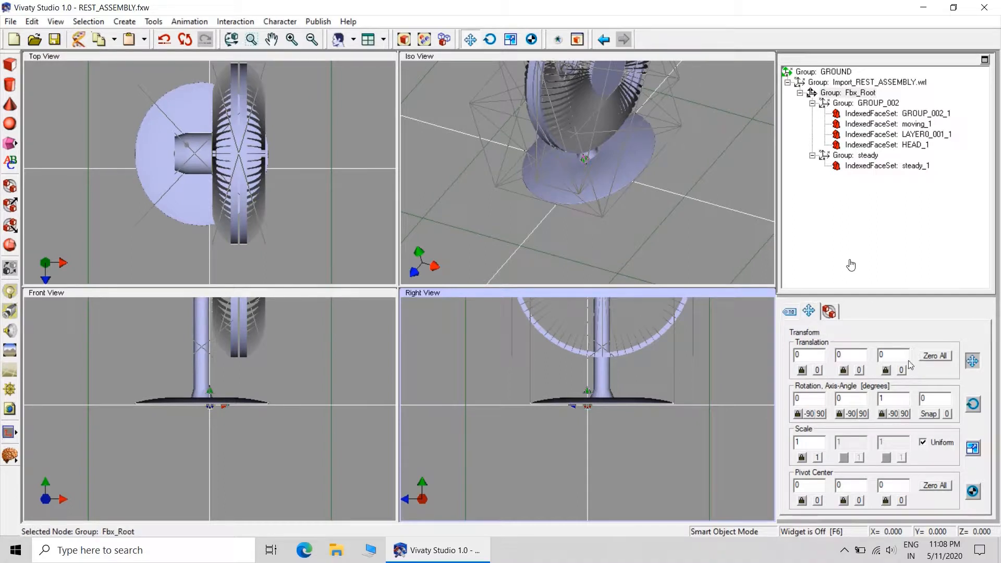
# Step: Rotate Fbx_Root -90 degrees about Y and move it about -0.14 in X and -1.17 in Y to bring the hub near the origin
pyautogui.click(857, 415)
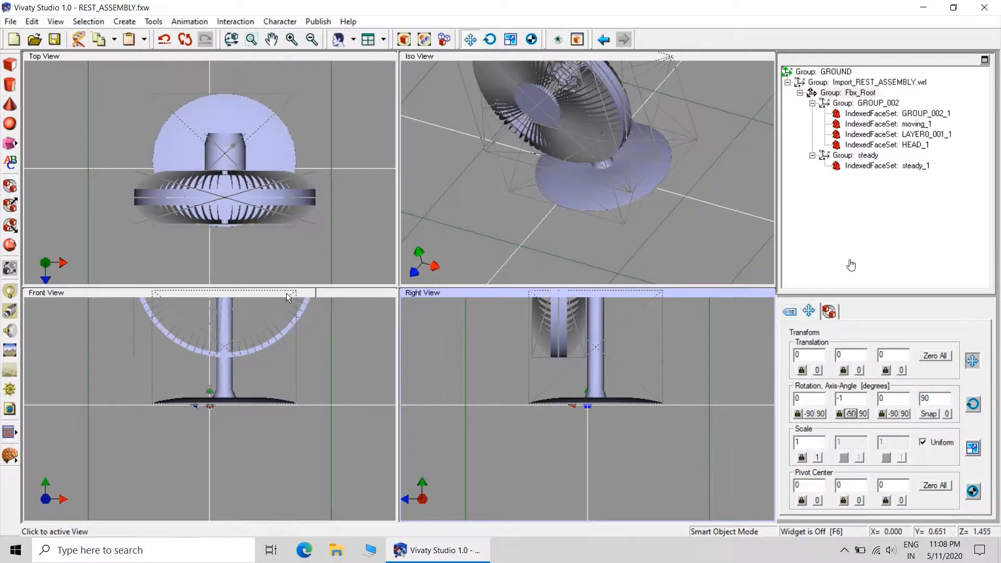
pyautogui.doubleClick(359, 292)
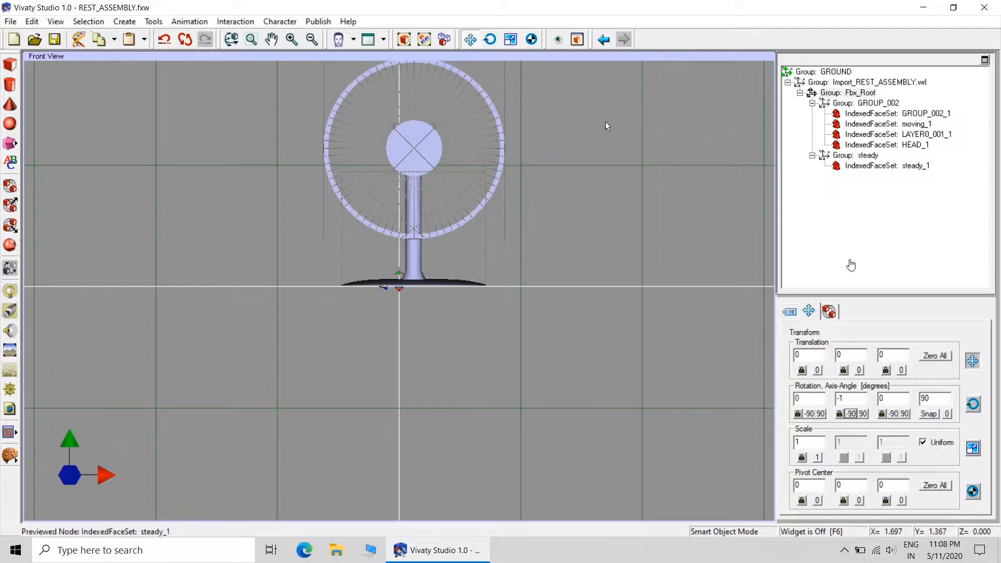
pyautogui.moveTo(605, 122); pyautogui.dragTo(588, 264)
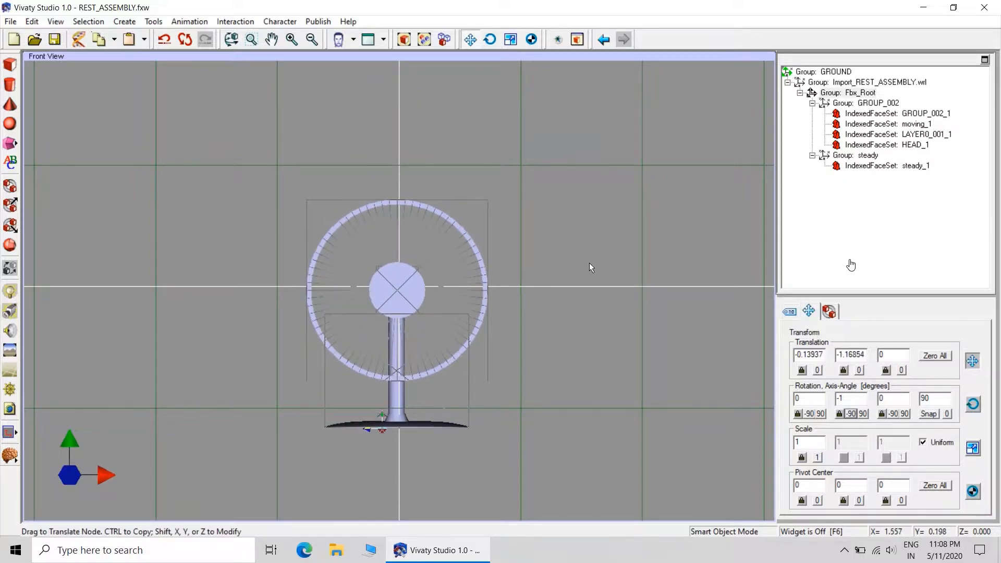
pyautogui.doubleClick(324, 55)
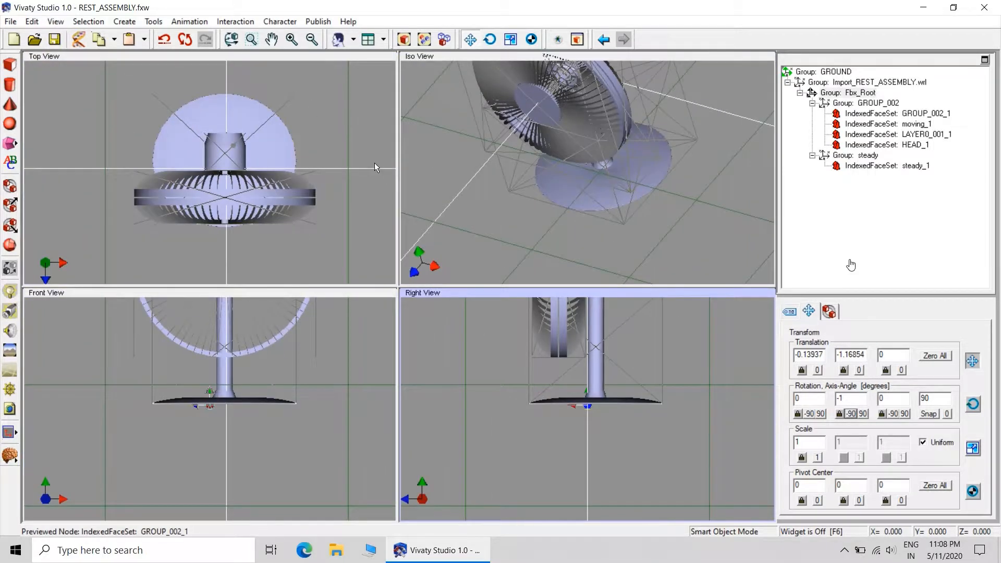
# Step: Move Fbx_Root about -0.48 in Z in the Top view so the fan's front edge meets the origin axis
pyautogui.doubleClick(303, 56)
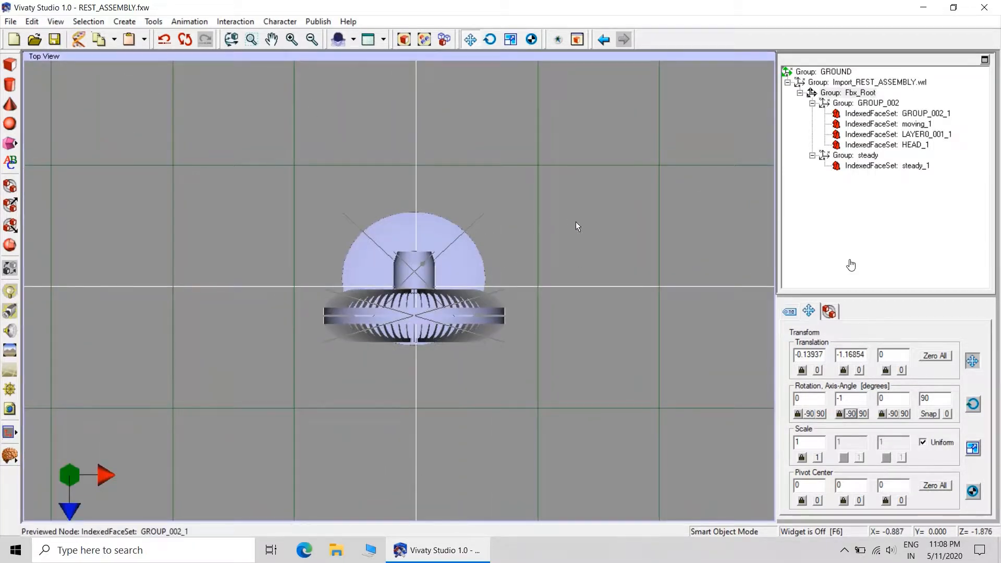
pyautogui.moveTo(585, 223); pyautogui.dragTo(587, 170)
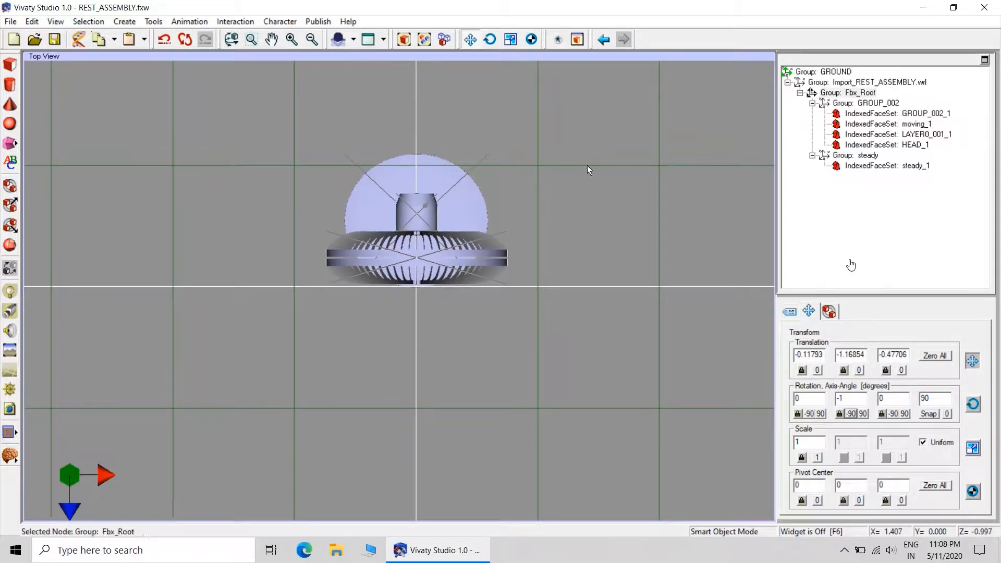
pyautogui.doubleClick(493, 55)
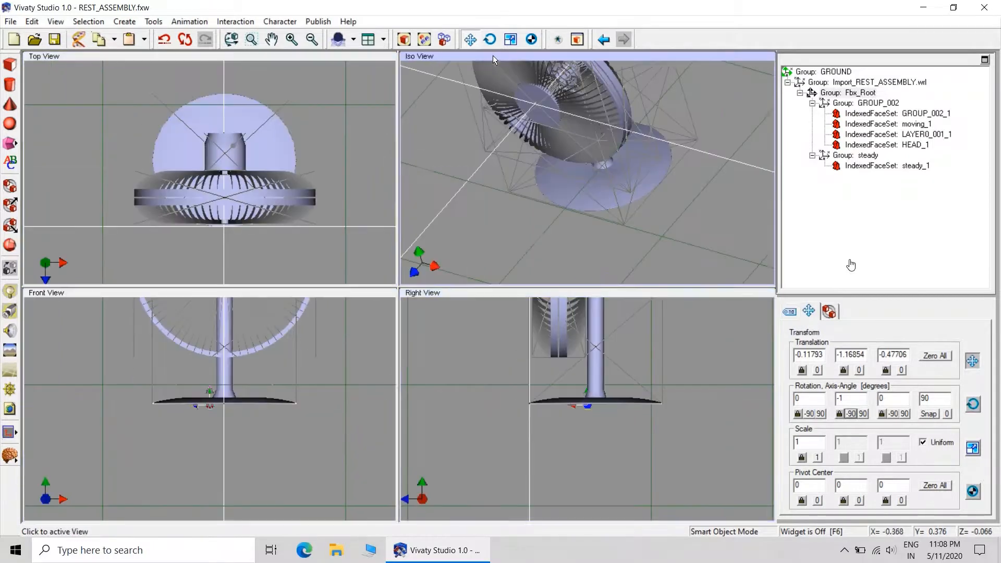
# Step: Fine-tune the position of Fbx_Root in a close-up Front view so the hub is centred on the origin axes
pyautogui.click(489, 351)
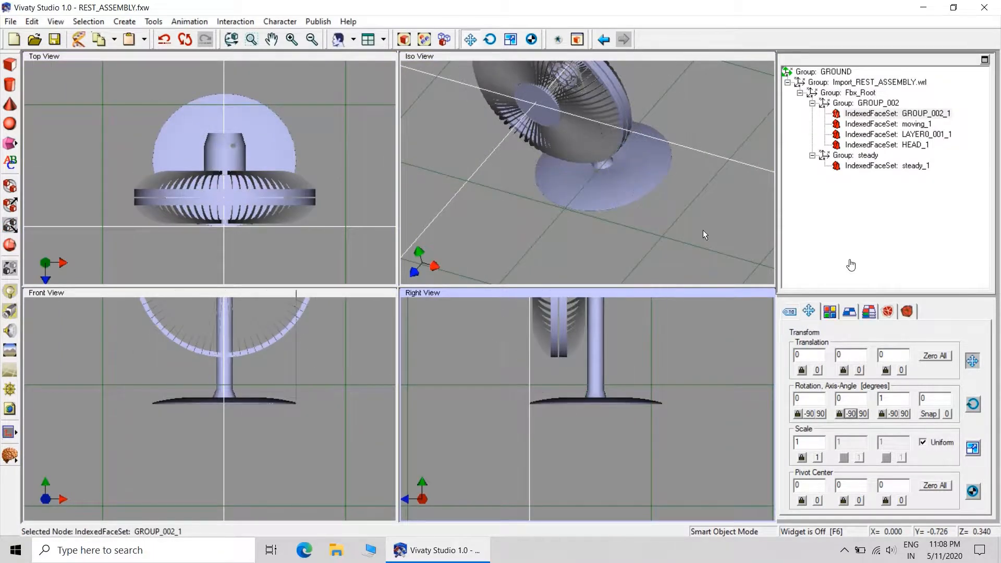
pyautogui.doubleClick(348, 293)
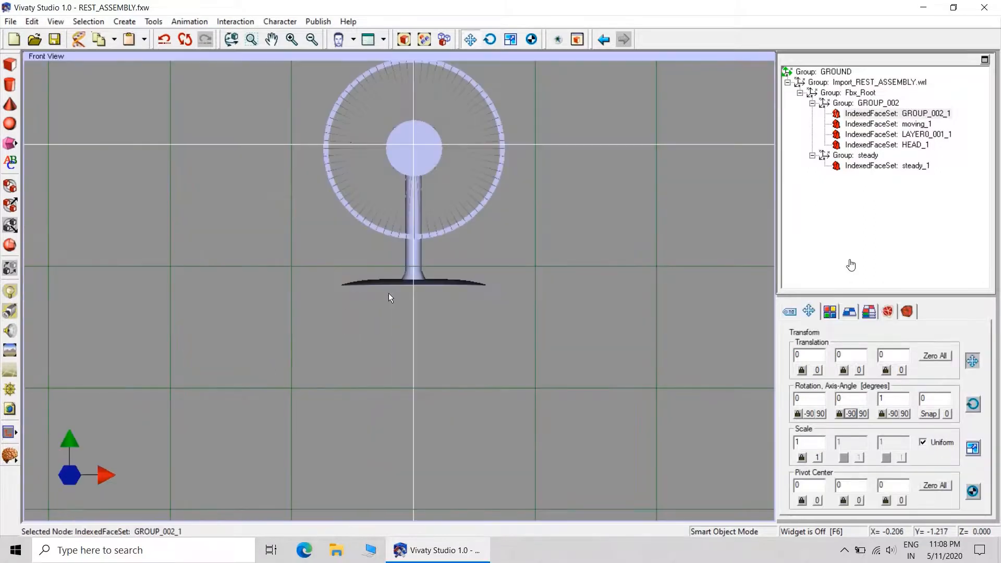
pyautogui.click(252, 41)
pyautogui.moveTo(306, 77); pyautogui.dragTo(524, 232)
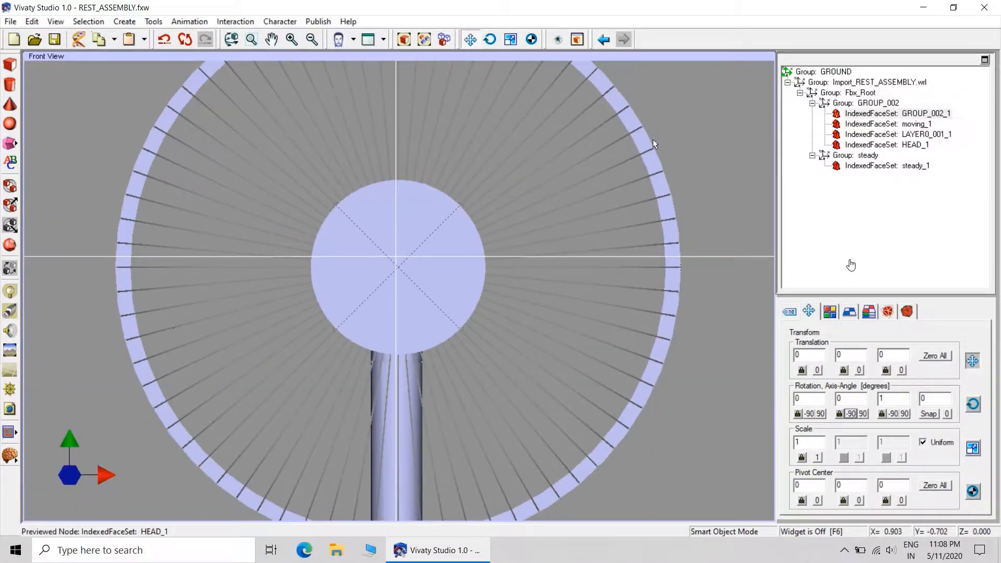
pyautogui.click(863, 92)
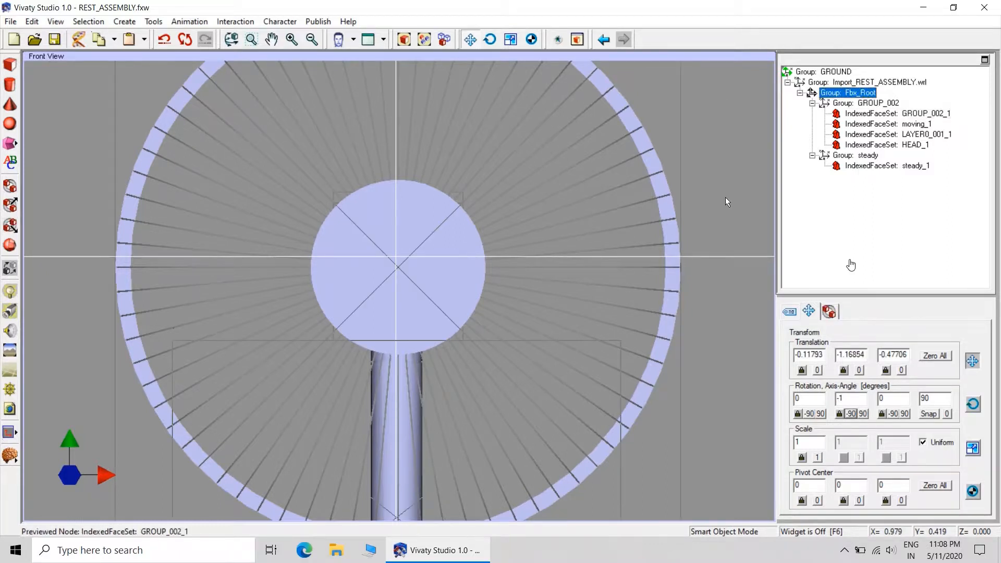
pyautogui.moveTo(724, 180); pyautogui.dragTo(722, 170)
pyautogui.click(740, 171)
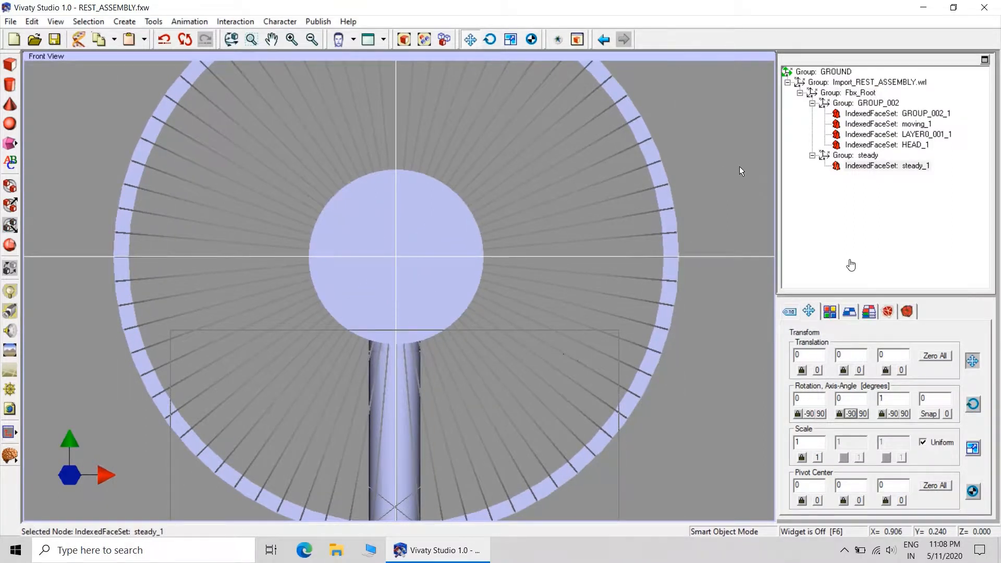
pyautogui.doubleClick(494, 55)
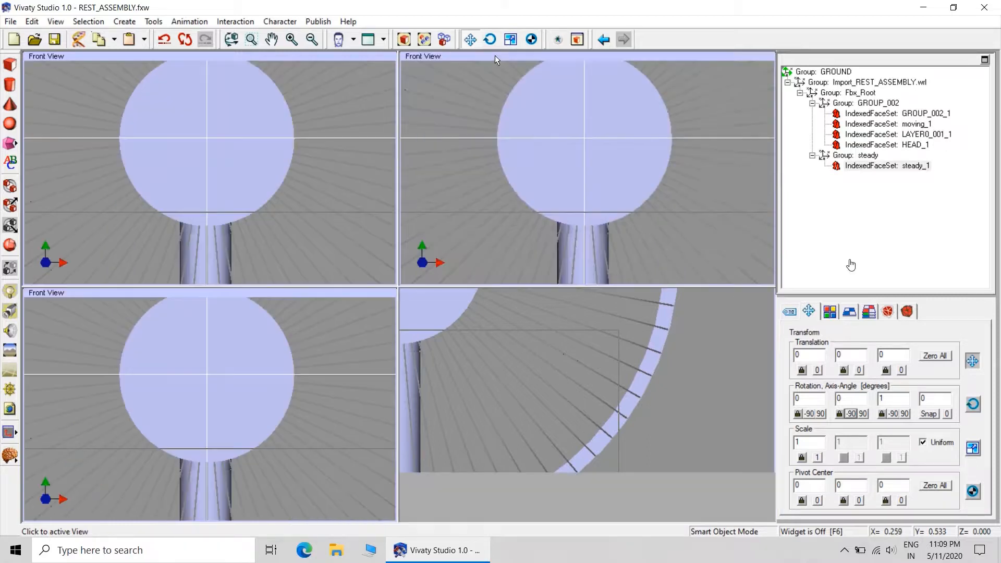
# Step: Adjust the Top, Iso, Front and Right views so each one shows the whole fan
pyautogui.click(321, 294)
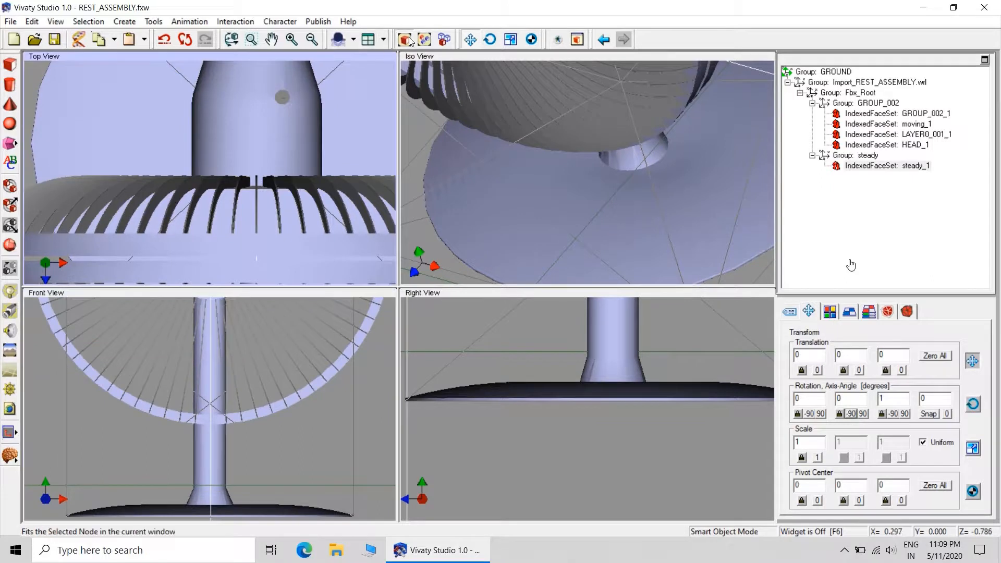
pyautogui.click(339, 39)
pyautogui.click(506, 55)
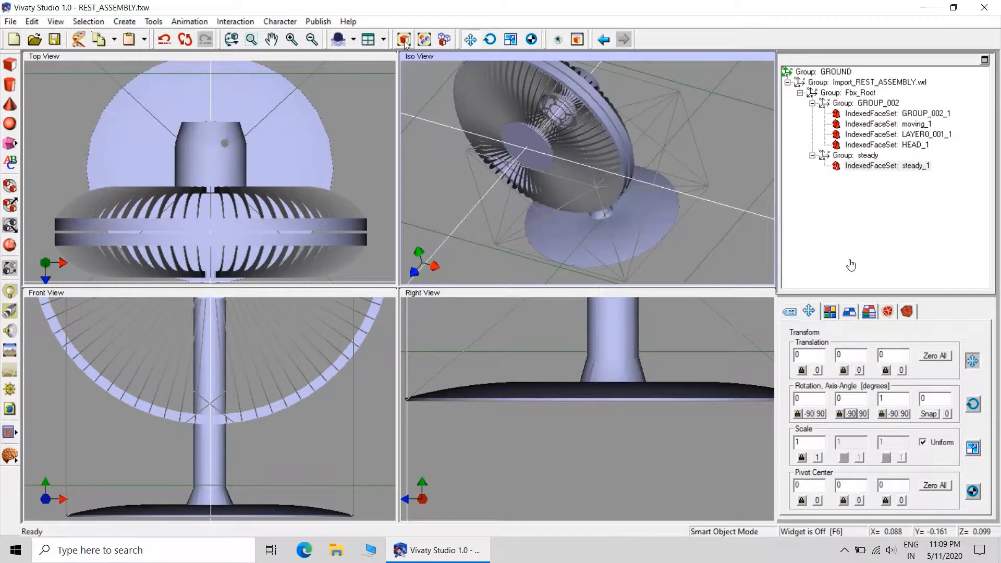
pyautogui.click(539, 292)
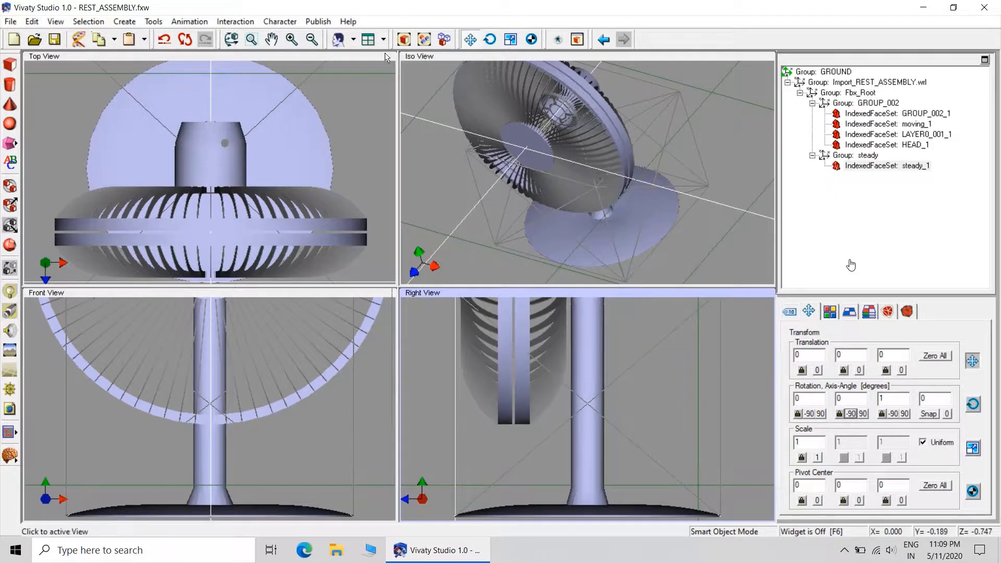
pyautogui.click(312, 39)
pyautogui.click(311, 39)
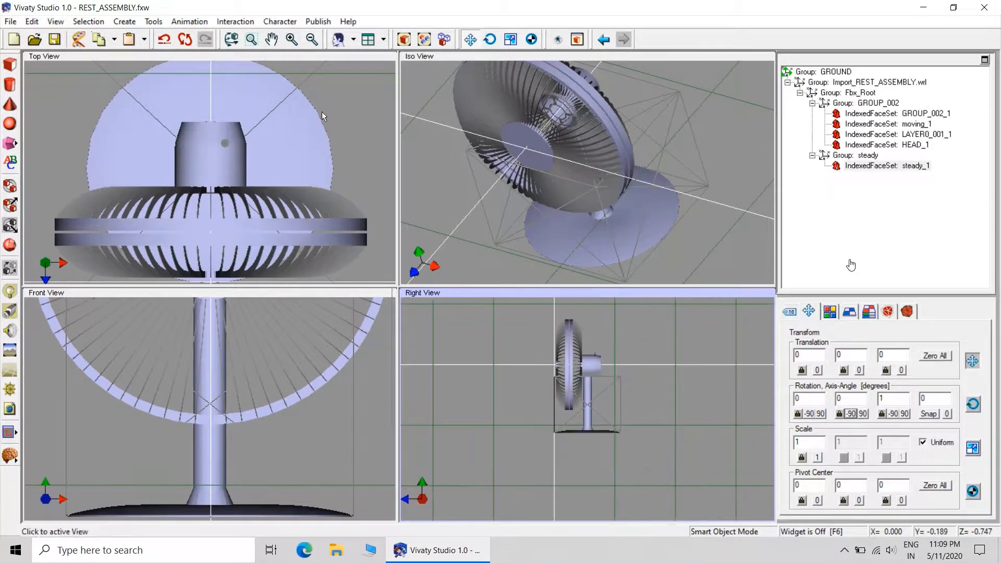
pyautogui.click(376, 316)
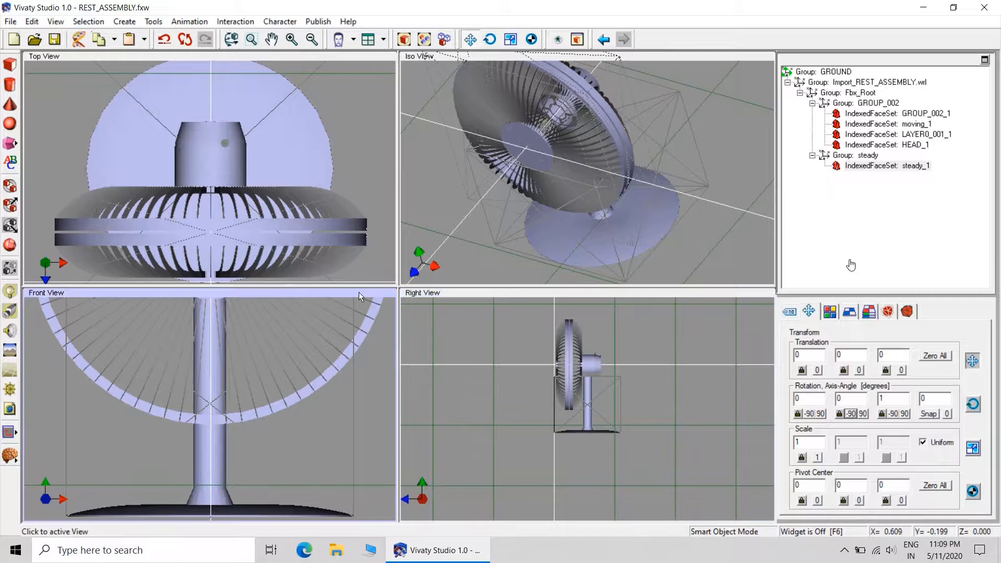
pyautogui.click(312, 39)
pyautogui.click(312, 39)
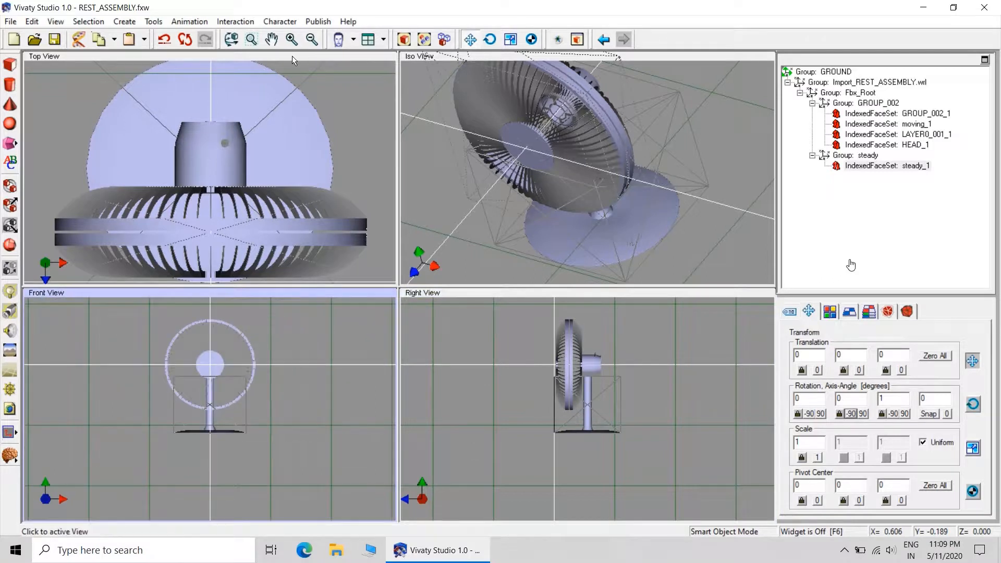
pyautogui.click(292, 59)
pyautogui.click(311, 39)
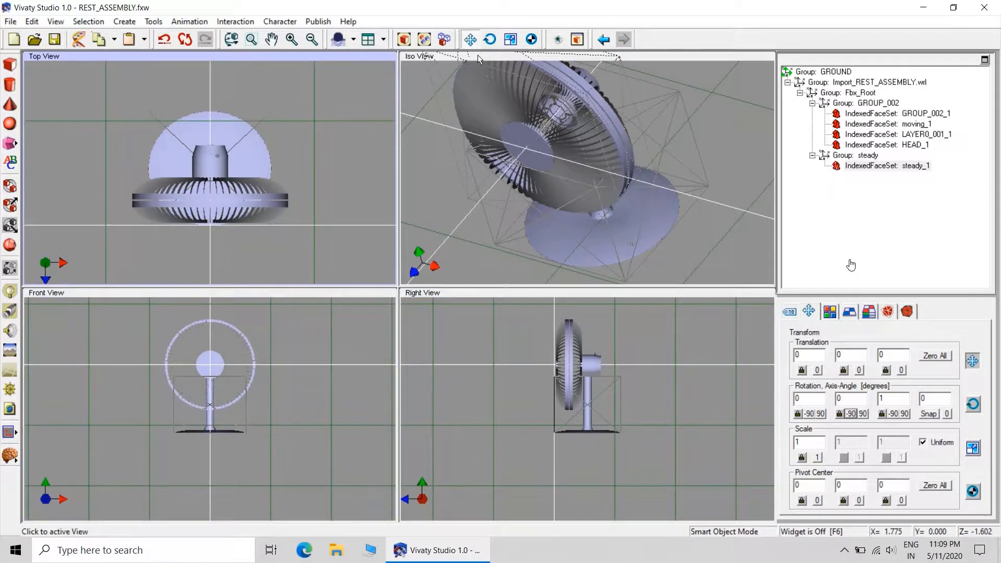
pyautogui.click(478, 55)
pyautogui.click(312, 39)
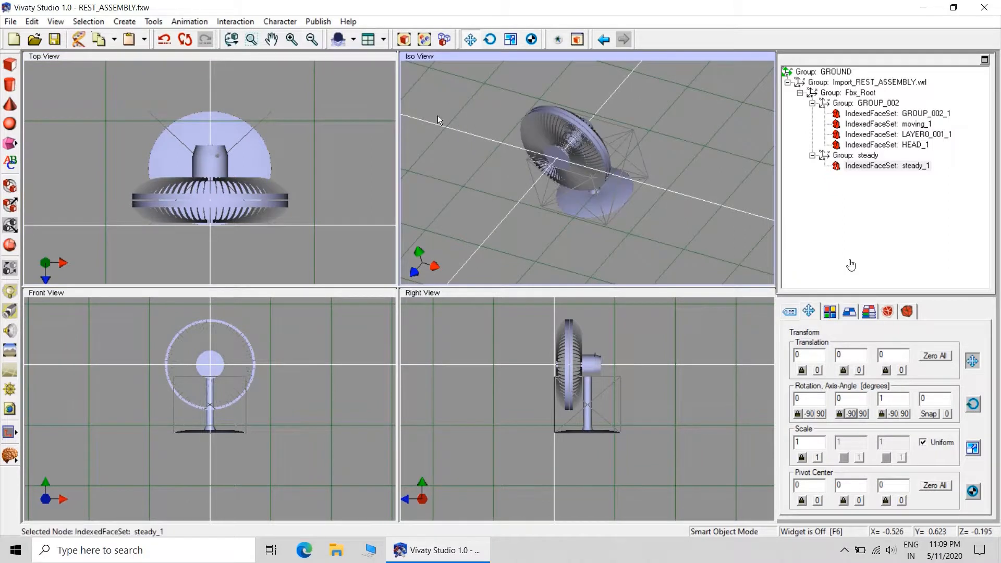
# Step: Create an animation time sensor, place it inside GROUP_002 and reset its translation to zero
pyautogui.click(691, 129)
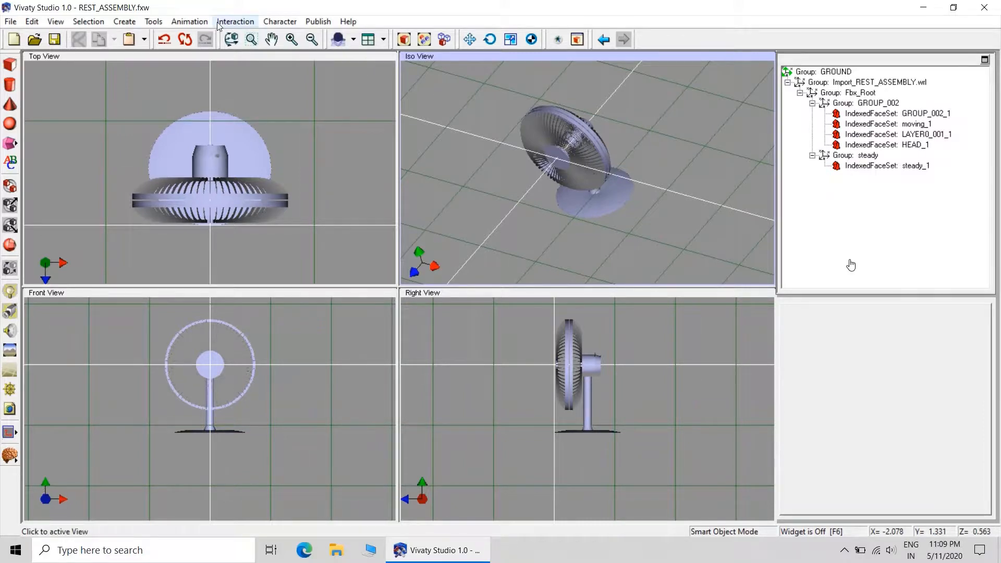
pyautogui.click(198, 23)
pyautogui.click(205, 87)
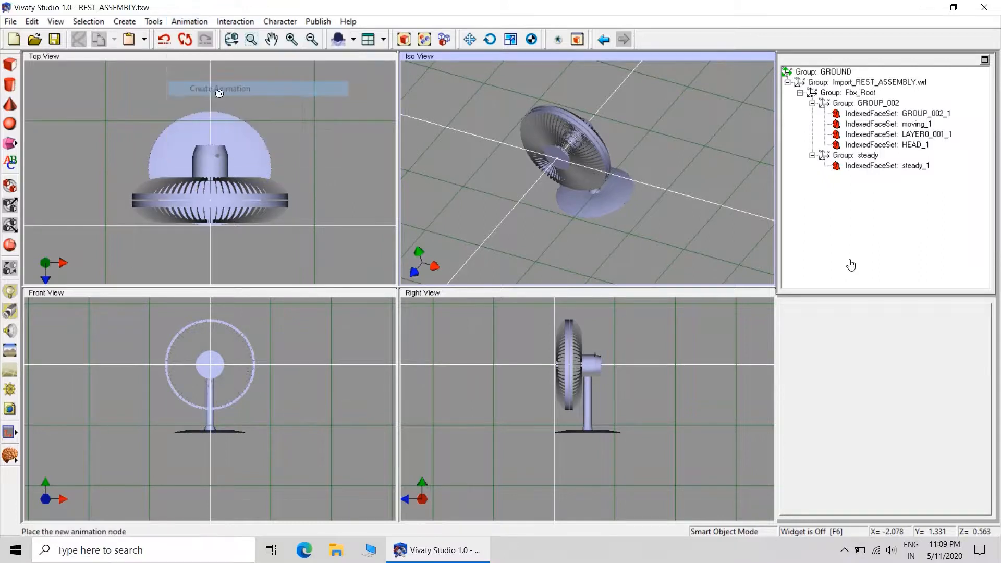
pyautogui.click(666, 185)
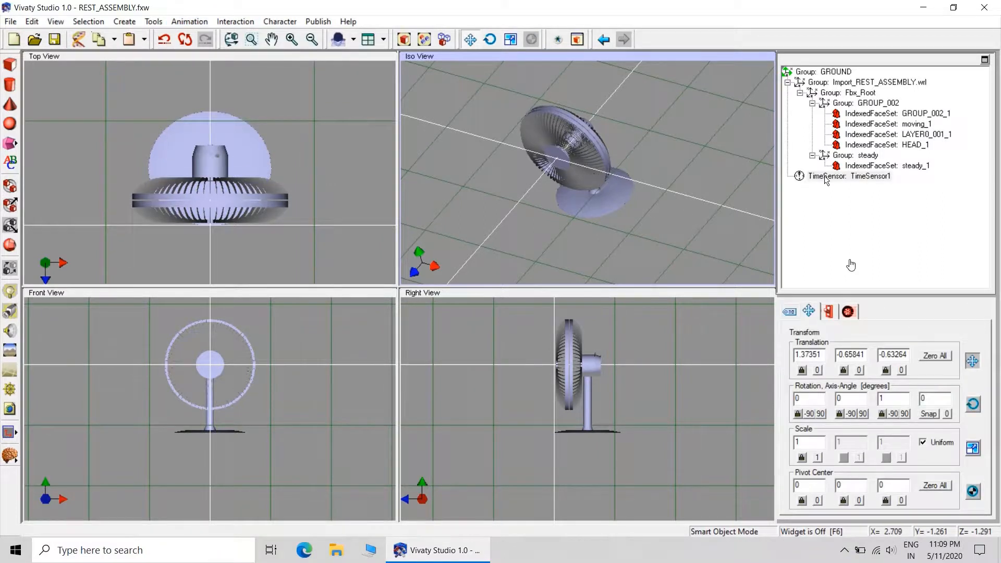
pyautogui.moveTo(825, 177); pyautogui.dragTo(848, 149)
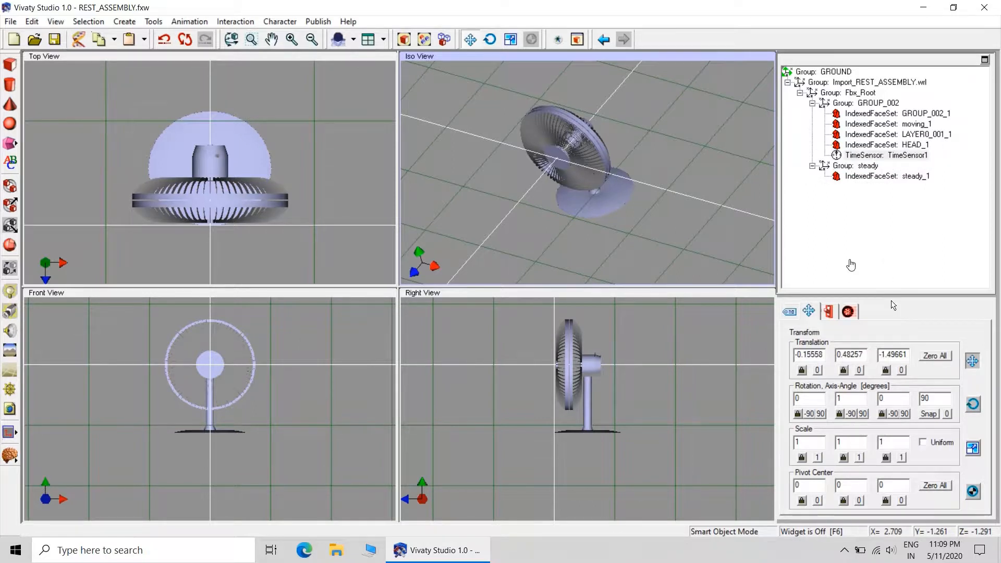
pyautogui.click(936, 356)
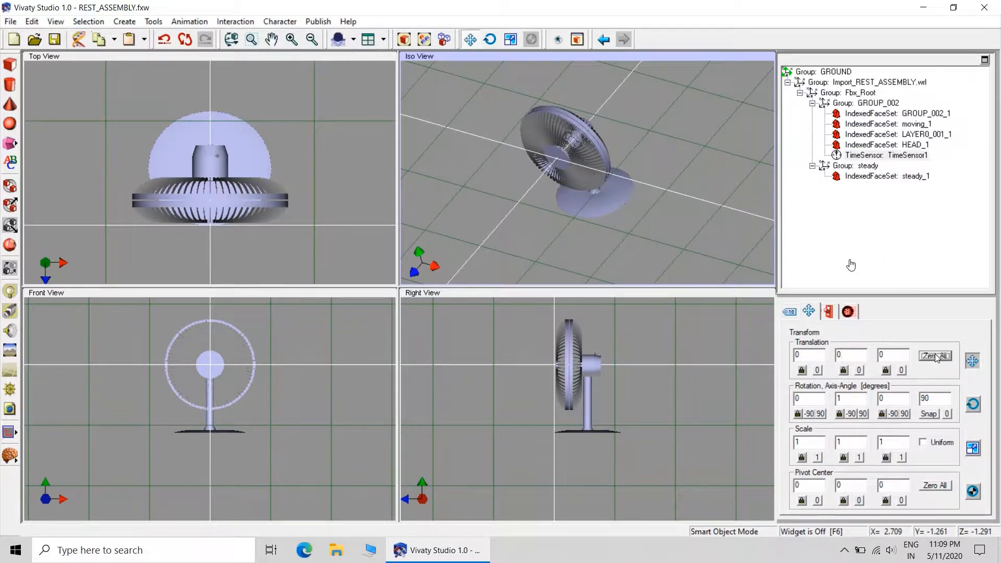
# Step: Set the time sensor's animation period to 32 and enable AutoStart
pyautogui.click(848, 312)
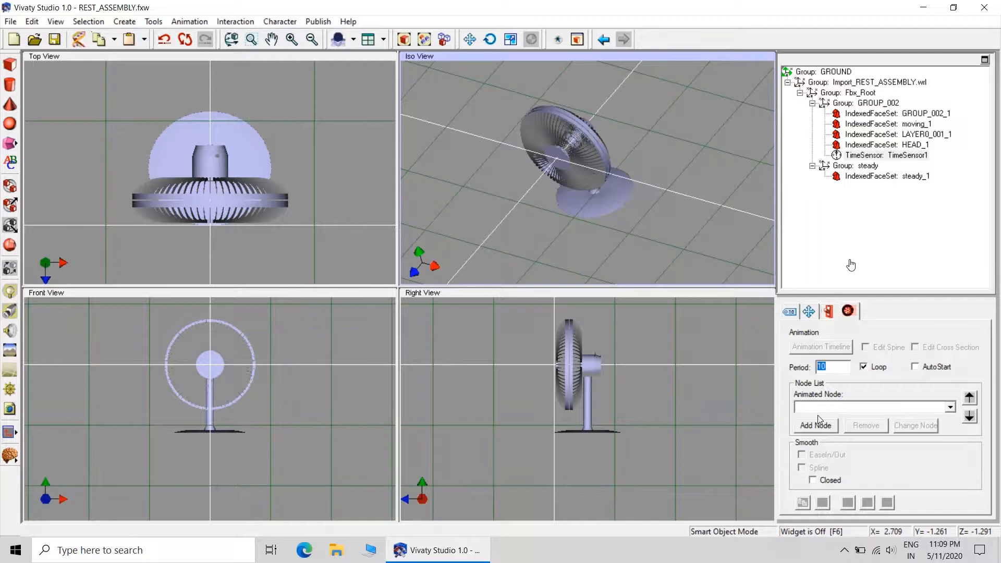
pyautogui.write('32')
pyautogui.click(930, 368)
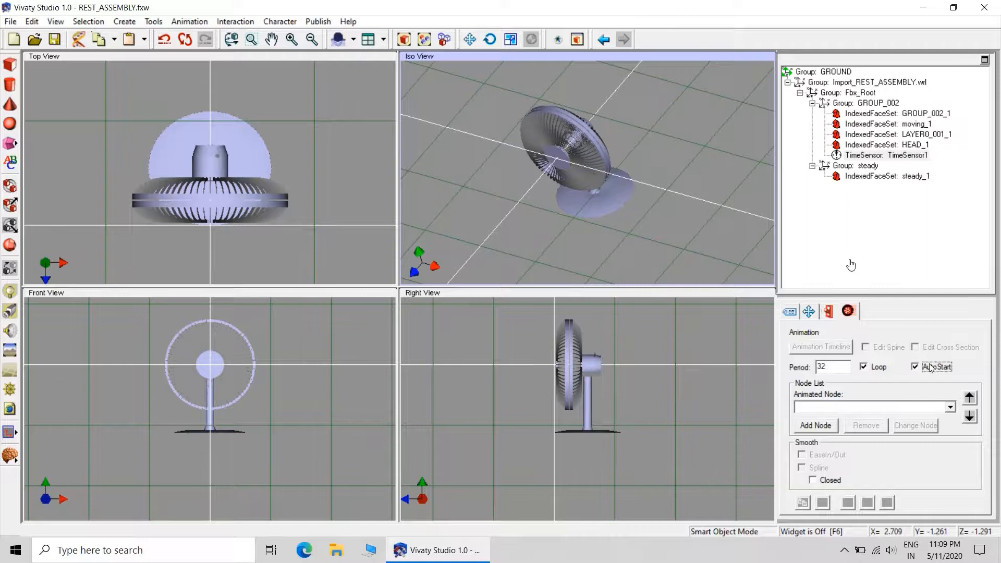
pyautogui.click(841, 314)
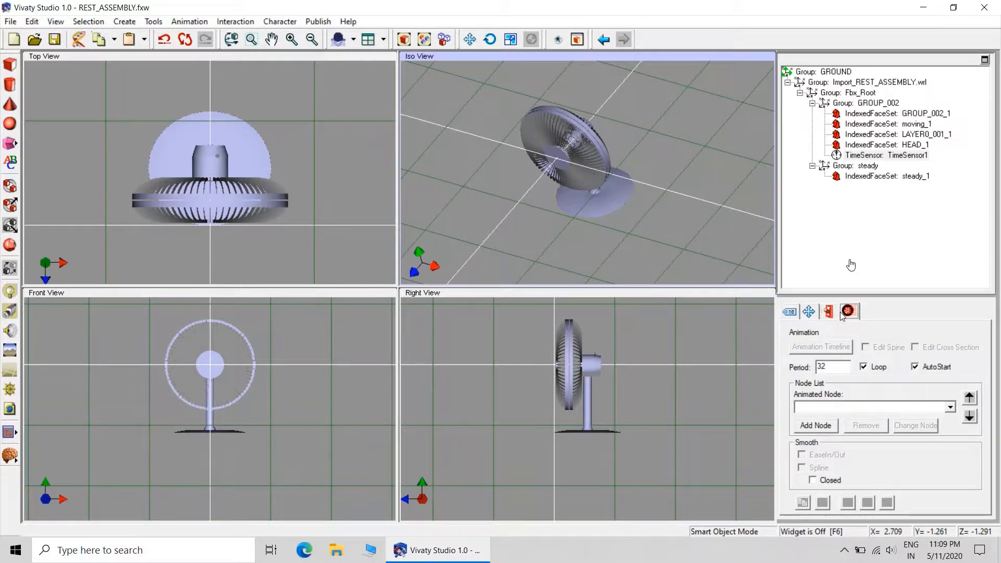
# Step: Add GROUP_002 as the animated node of the time sensor and open its animation timeline
pyautogui.click(826, 426)
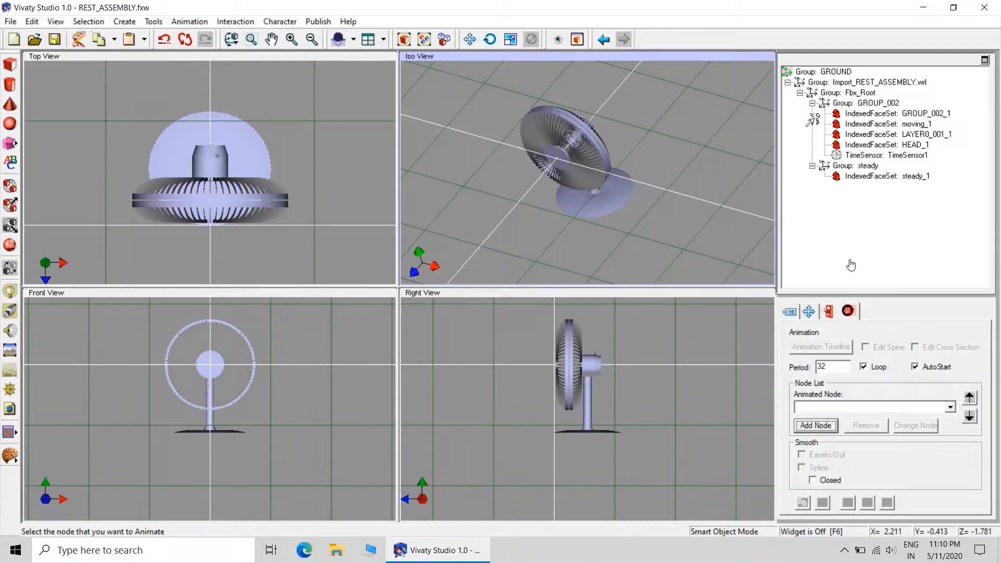
pyautogui.click(864, 104)
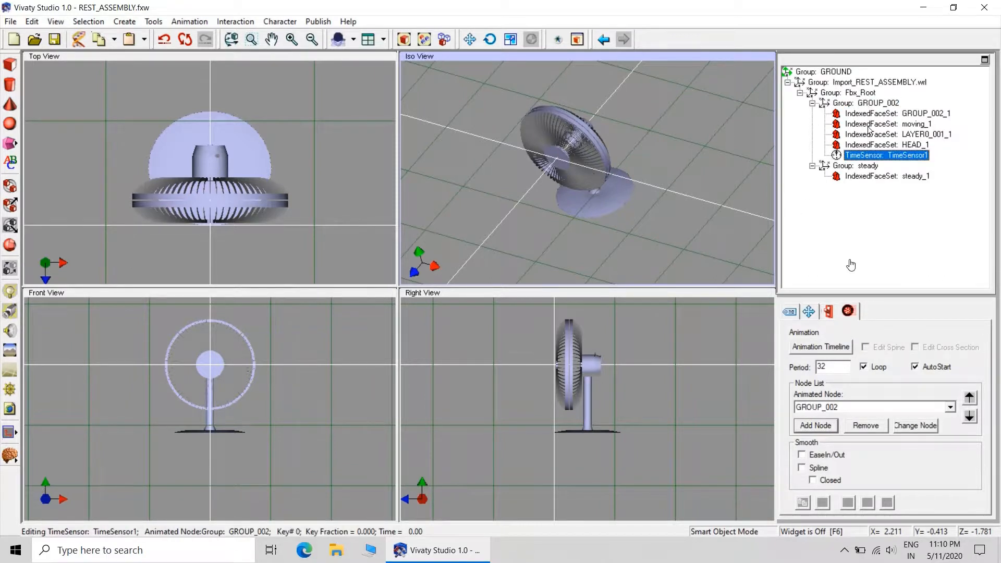
pyautogui.click(832, 347)
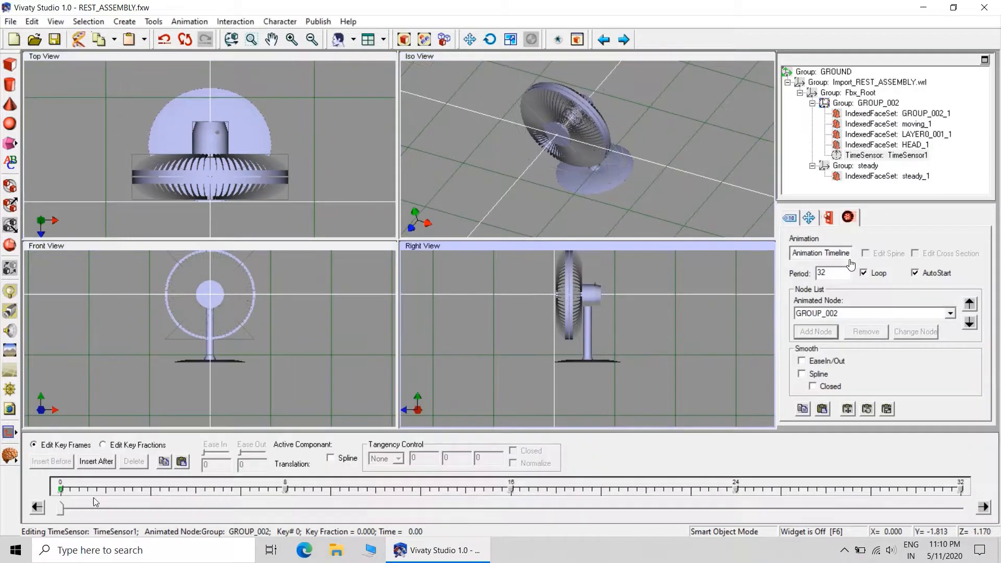
# Step: Rotate GROUP_002 by -90 degrees about Y at the 8-second key frame
pyautogui.click(60, 511)
pyautogui.moveTo(59, 511); pyautogui.dragTo(286, 510)
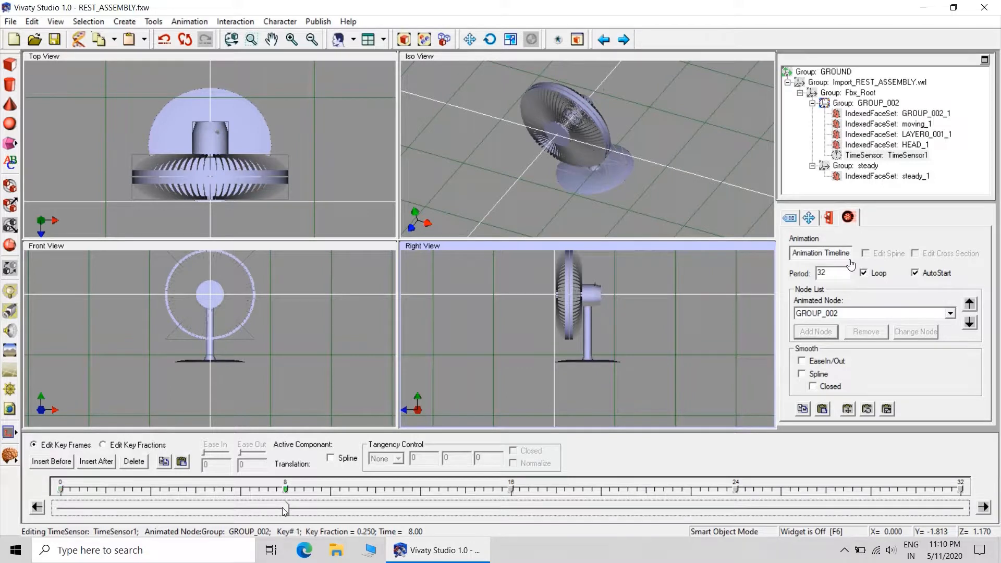
pyautogui.click(810, 218)
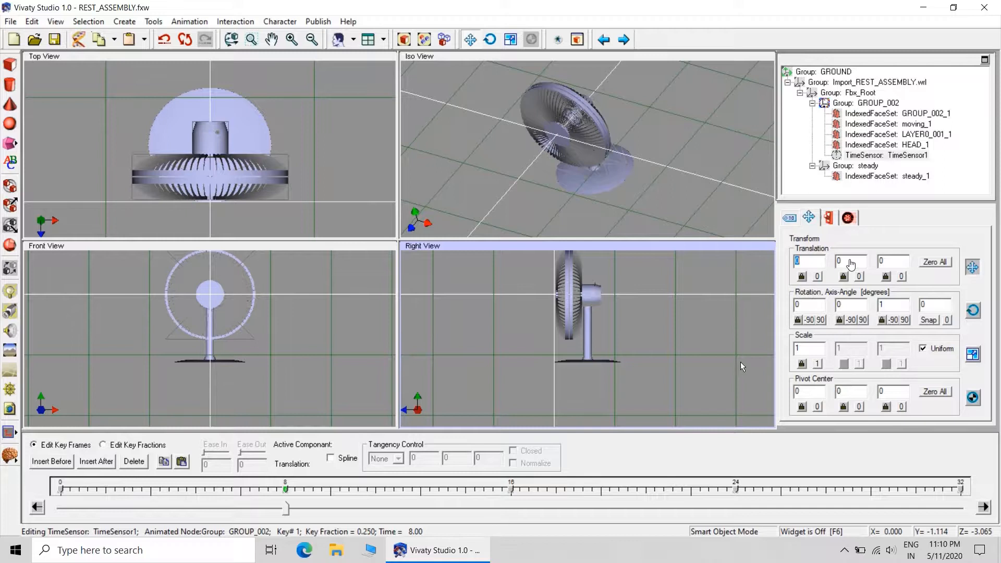
pyautogui.click(850, 320)
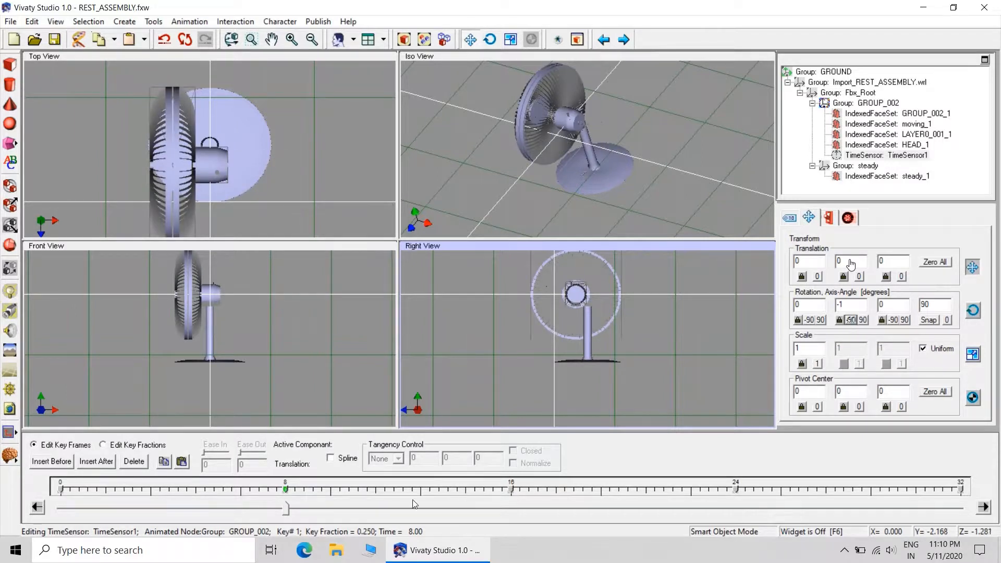
# Step: Rotate GROUP_002 by 90 degrees about Y at the 24-second key frame and return the timeline to 0
pyautogui.moveTo(289, 514)
pyautogui.mouseDown()
pyautogui.moveTo(307, 510)
pyautogui.moveTo(286, 508)
pyautogui.mouseUp()
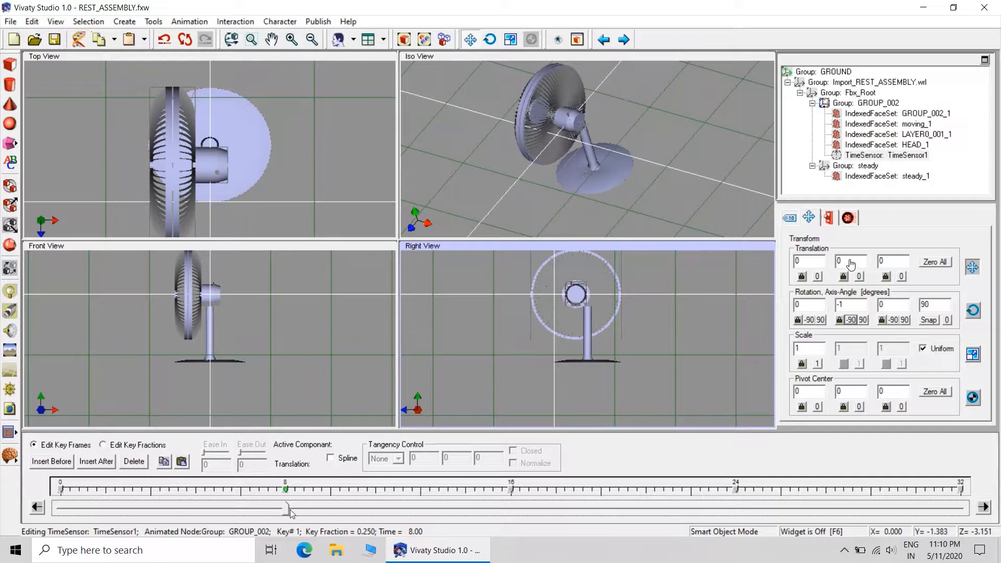
pyautogui.moveTo(286, 509)
pyautogui.mouseDown()
pyautogui.moveTo(511, 508)
pyautogui.moveTo(508, 500)
pyautogui.mouseUp()
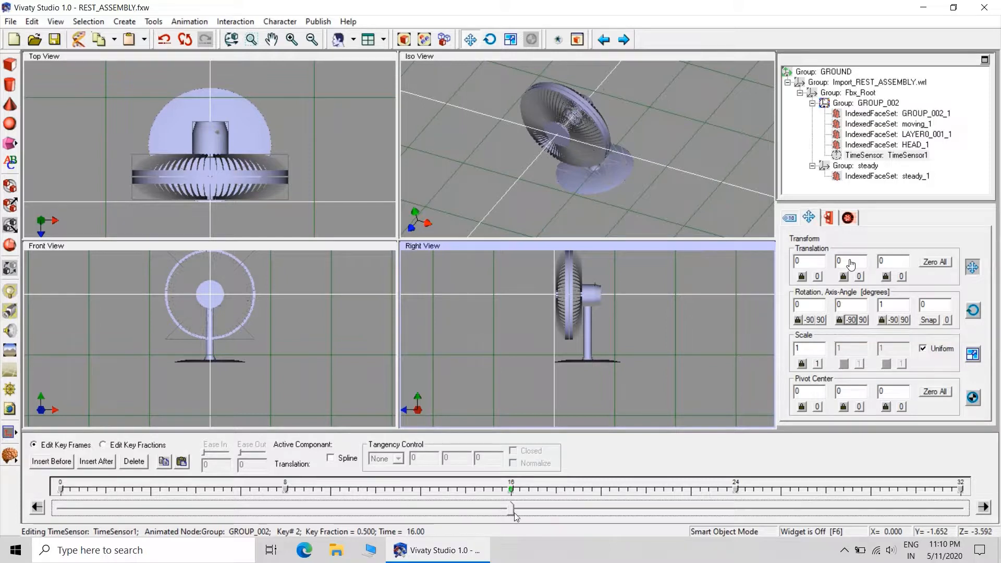
pyautogui.moveTo(511, 510); pyautogui.dragTo(737, 505)
pyautogui.click(864, 319)
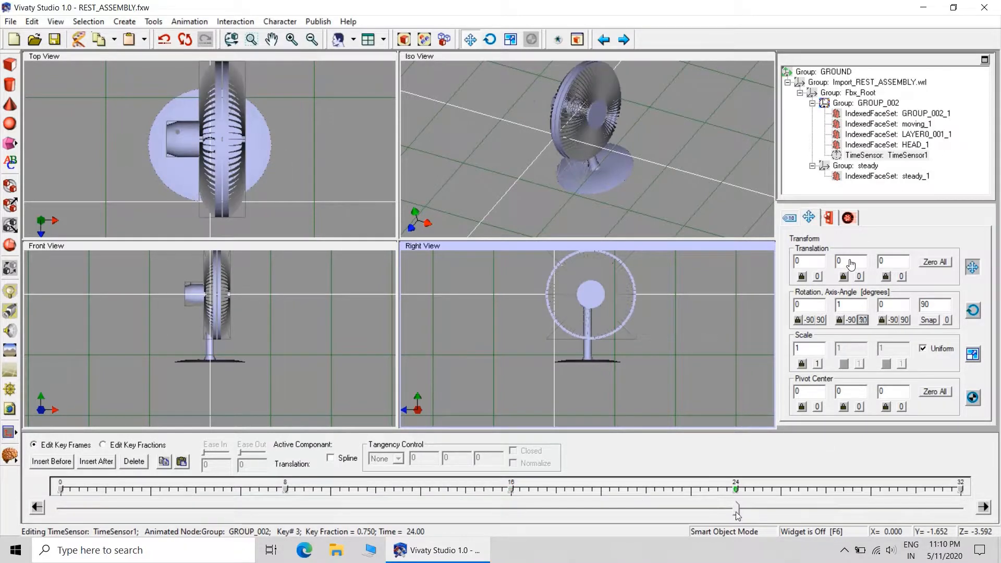
pyautogui.moveTo(736, 508); pyautogui.dragTo(998, 512)
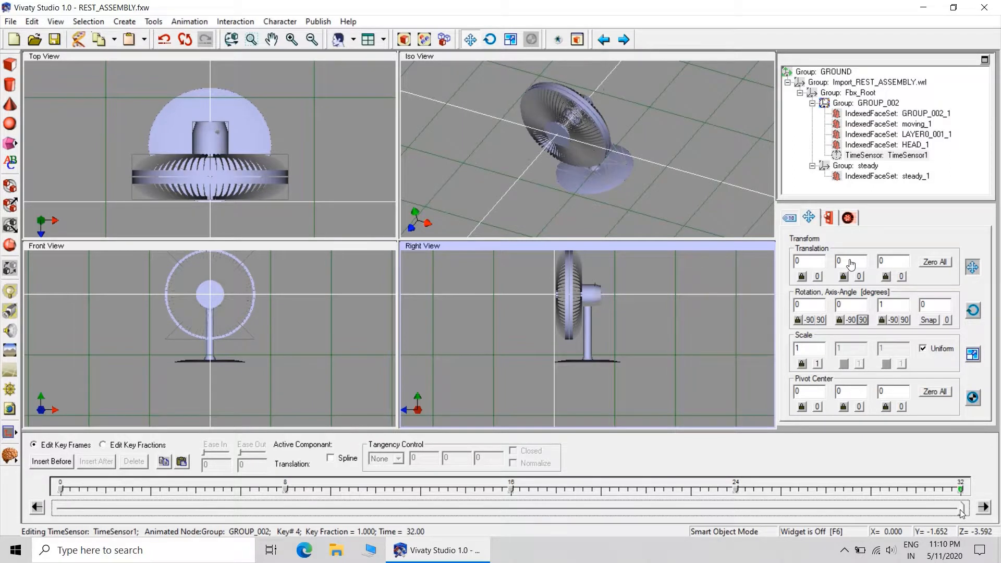
pyautogui.moveTo(961, 511); pyautogui.dragTo(51, 482)
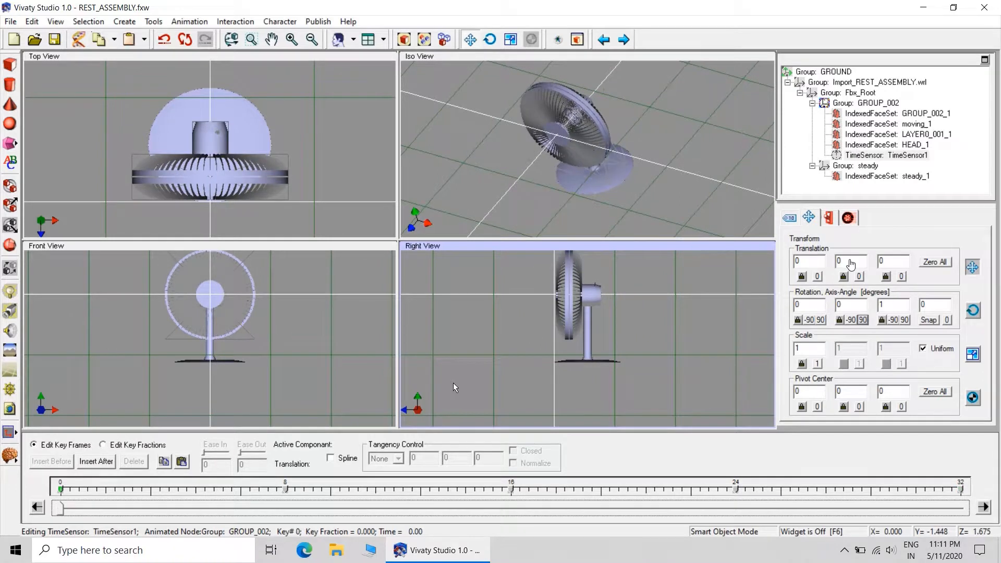
# Step: Preview the fan's oscillation animation and move closer to the fan in Walk mode
pyautogui.click(558, 40)
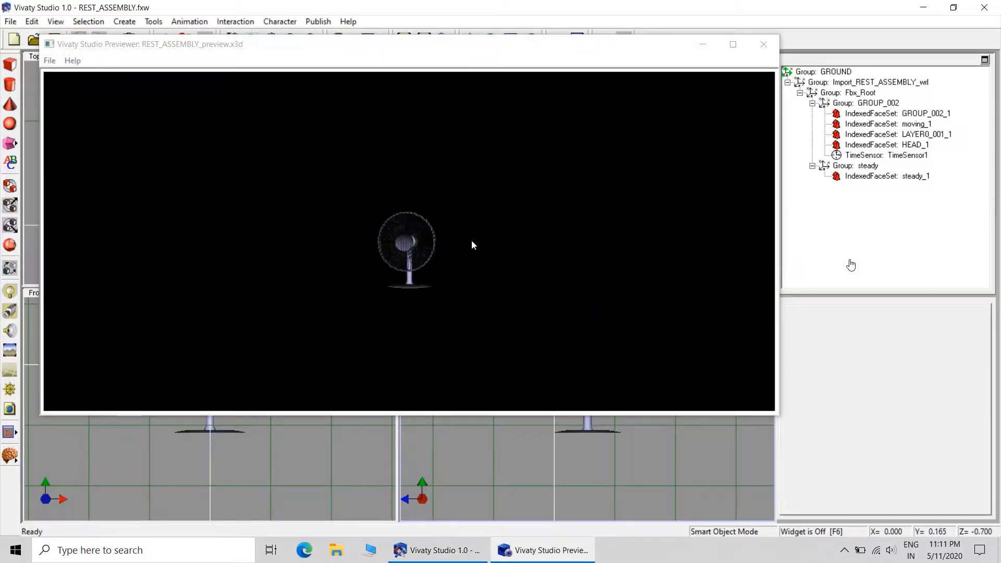
pyautogui.rightClick(446, 256)
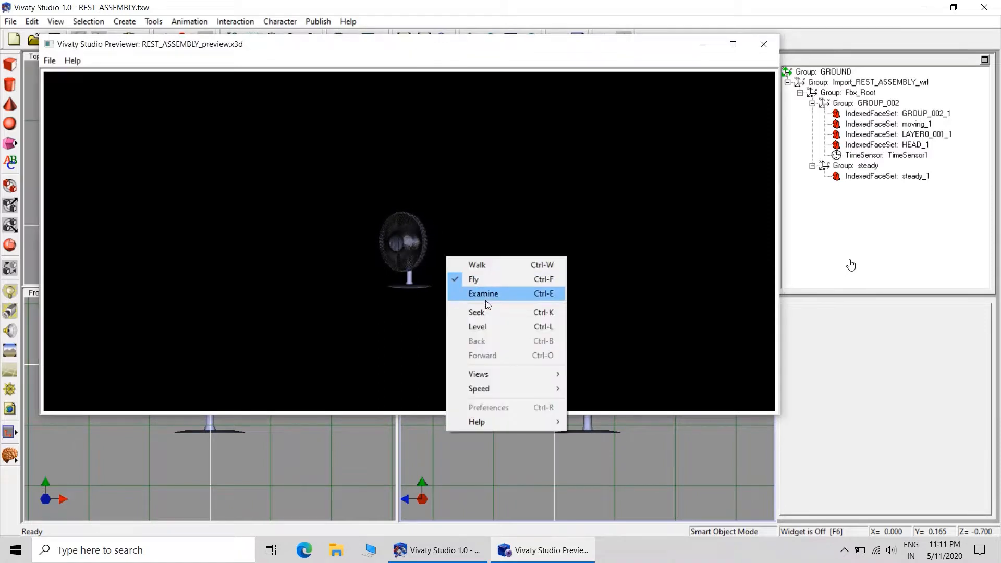
pyautogui.click(477, 265)
pyautogui.moveTo(434, 277); pyautogui.dragTo(488, 214)
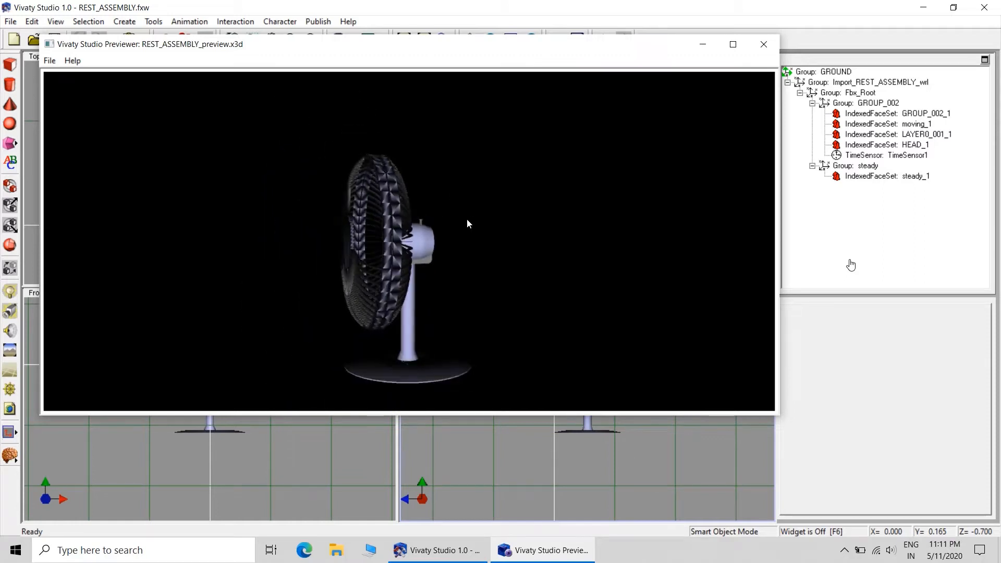
# Step: Orbit the previewed fan in Examine mode to inspect the head's motion from above, and close the preview
pyautogui.rightClick(467, 221)
pyautogui.click(509, 257)
pyautogui.moveTo(249, 203); pyautogui.dragTo(368, 355)
pyautogui.moveTo(292, 188); pyautogui.dragTo(301, 279)
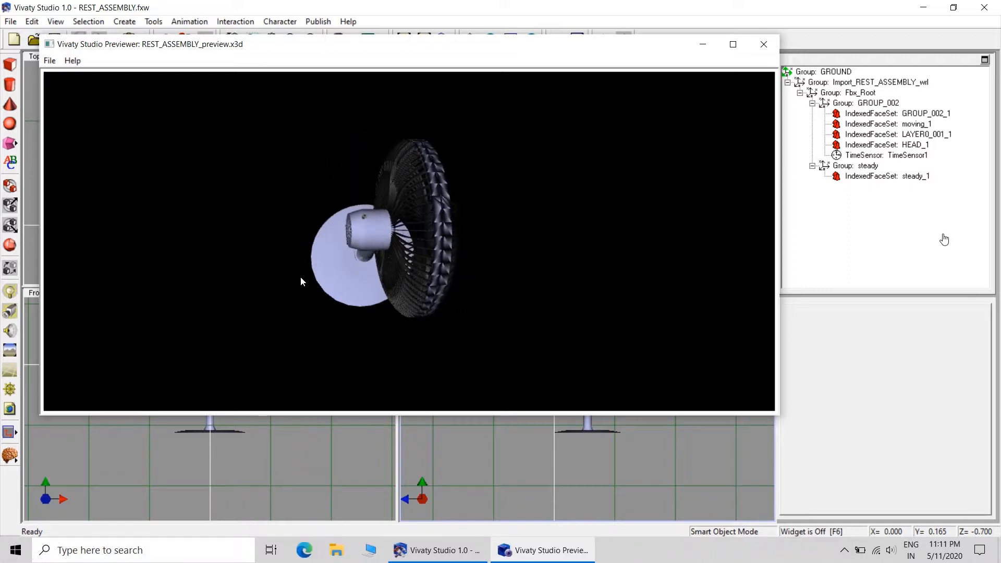
pyautogui.click(769, 45)
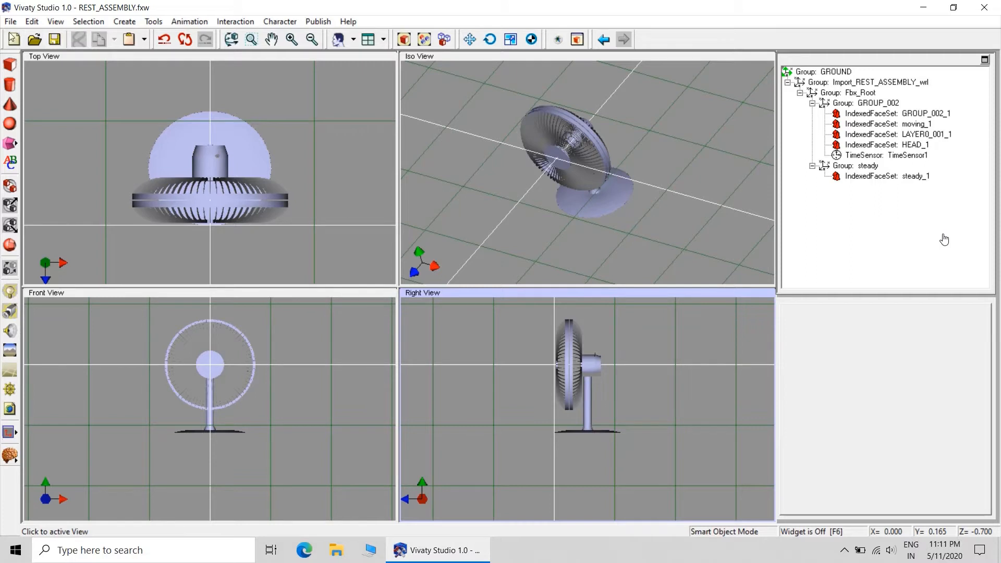
# Step: Import BLADES.wrl from the TABLE FAN ANIMATION folder into the REST_ASSEMBLY scene
pyautogui.click(11, 22)
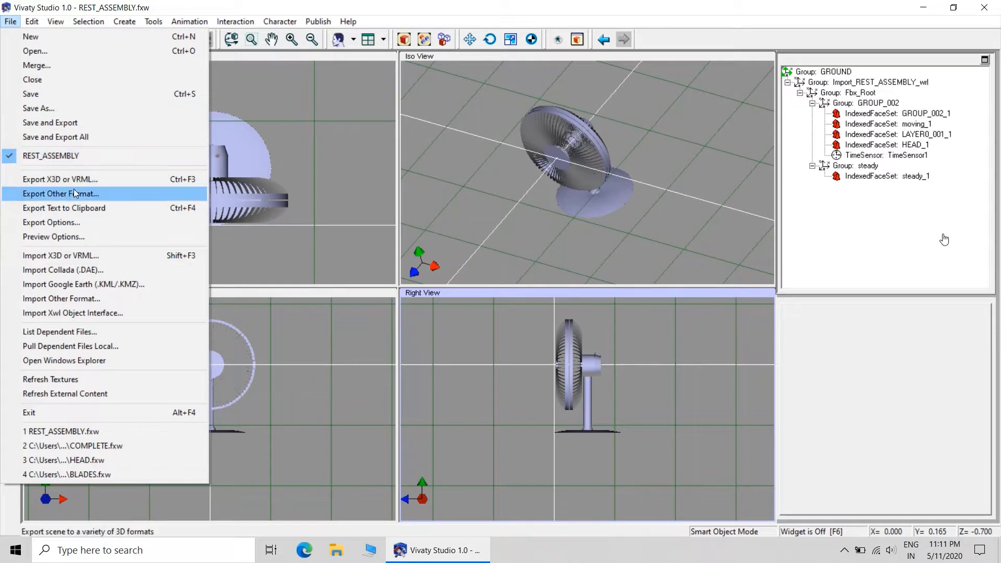
pyautogui.click(73, 256)
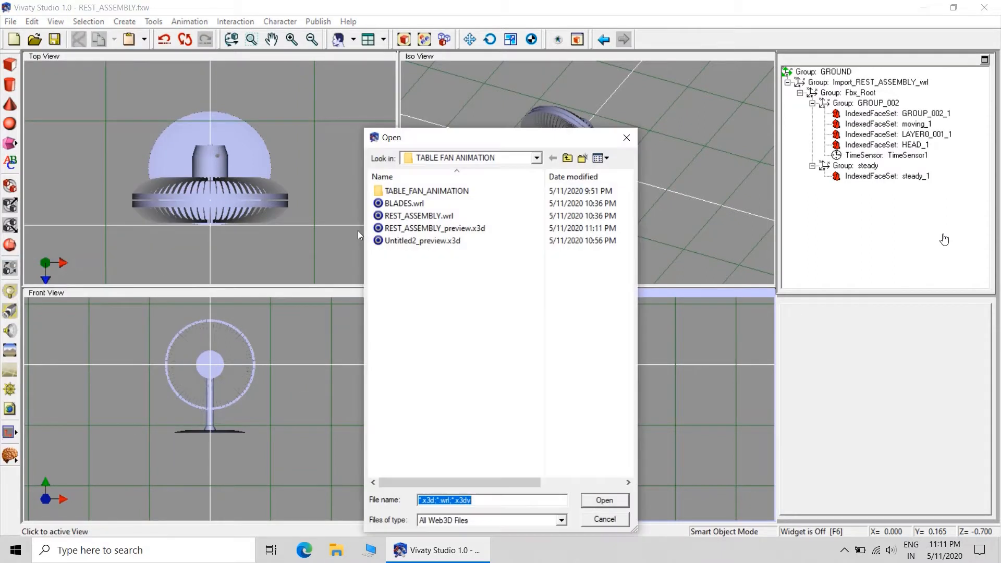
pyautogui.click(406, 205)
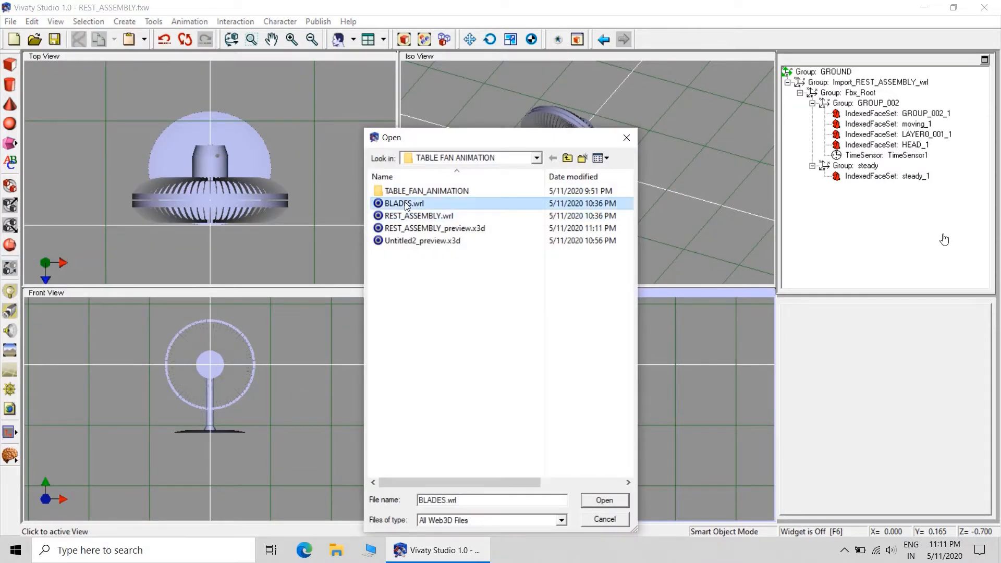
pyautogui.click(605, 501)
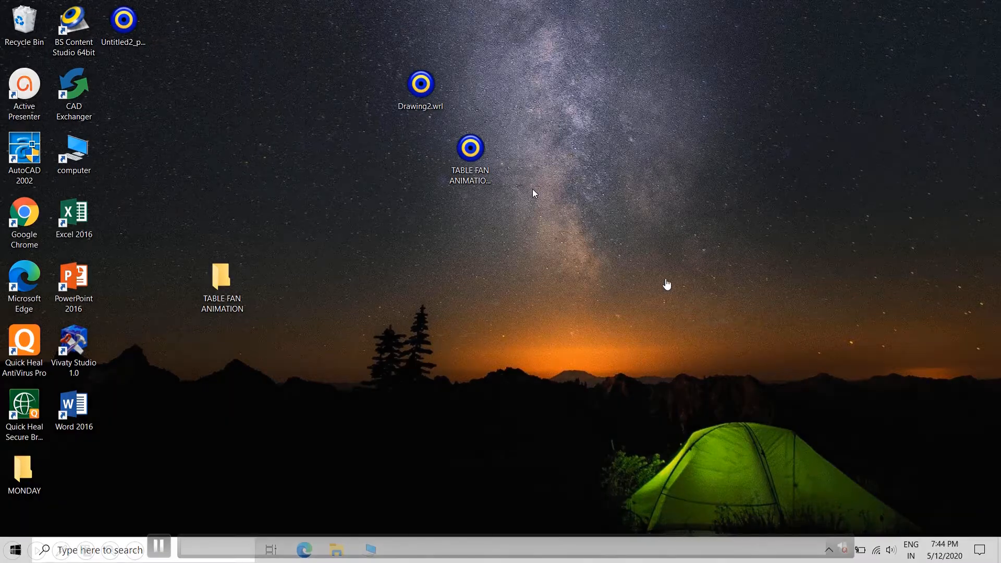
# Step: Open the finished table fan animation .wrl file from the desktop in BS Contact to view it
pyautogui.click(476, 157)
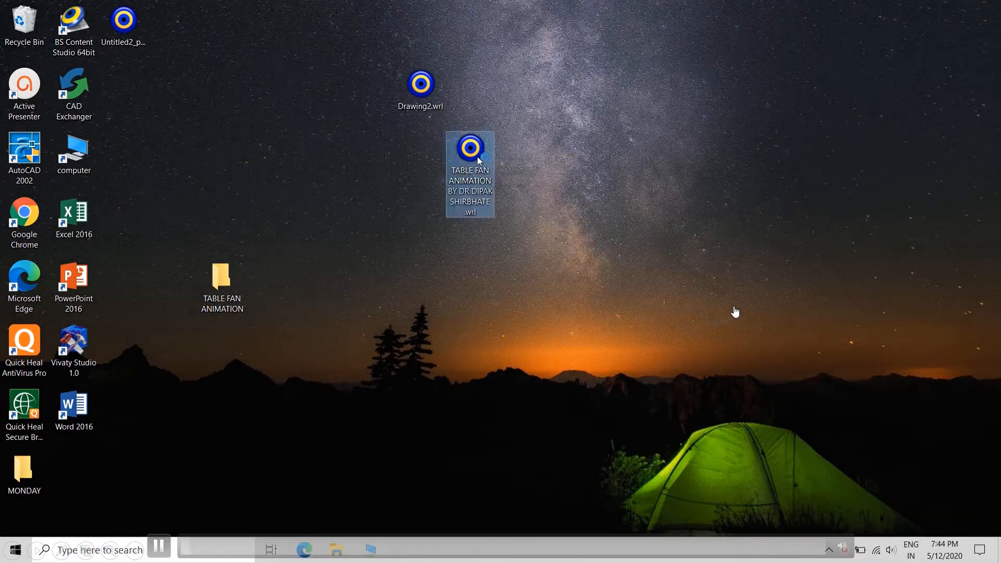
pyautogui.doubleClick(475, 157)
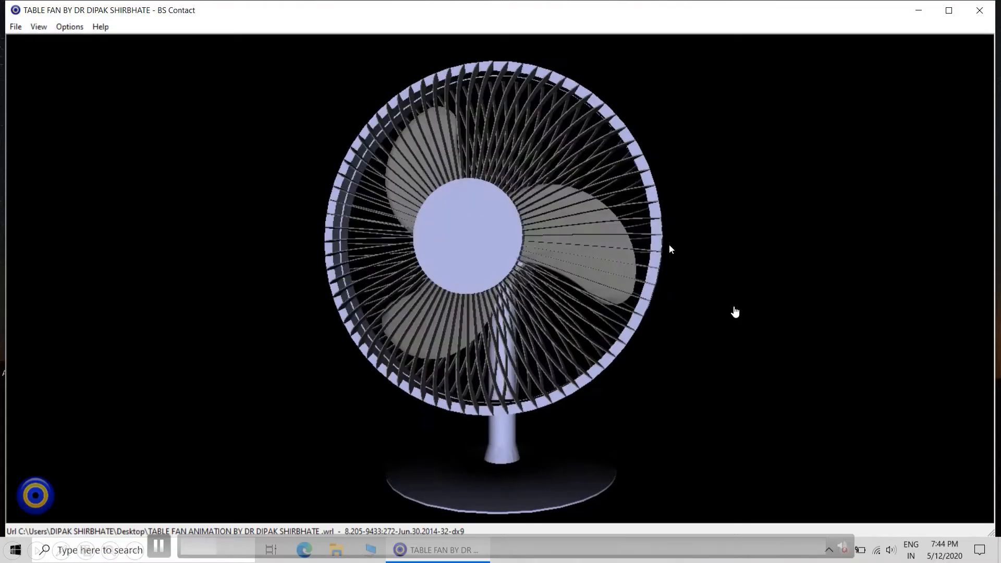